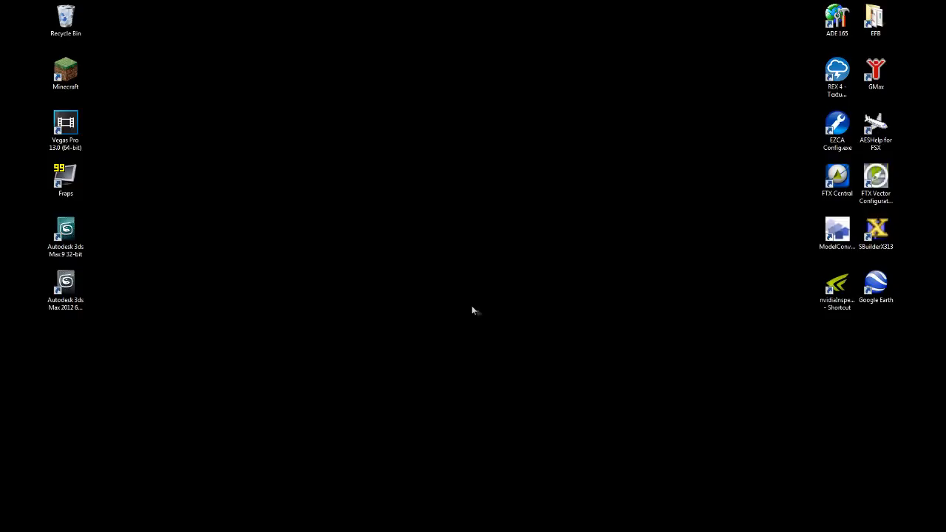
Switch to Chrome and review the Metrix plug-in home page, including its title, sample images and download link.
mouse_move(464, 531)
mouse_move(92, 523)
left_click(281, 450)
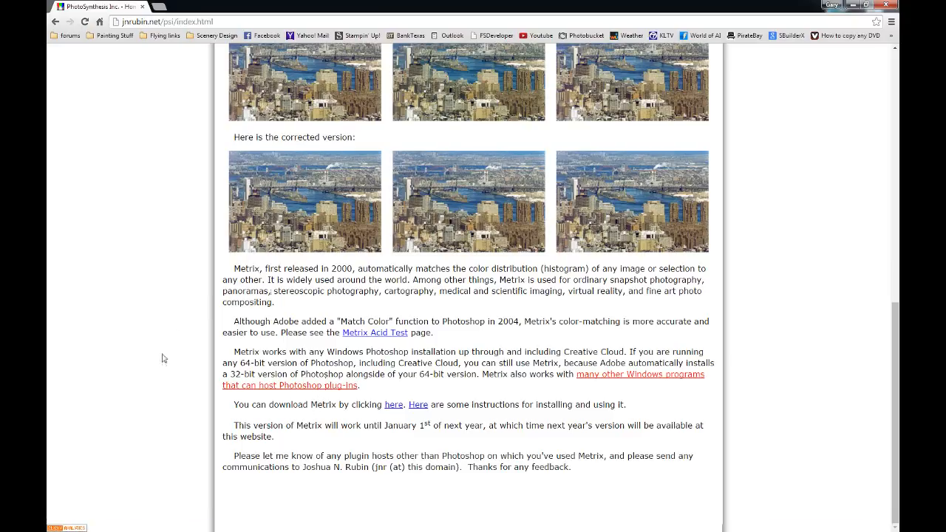
scroll(184, 311, "up", 10)
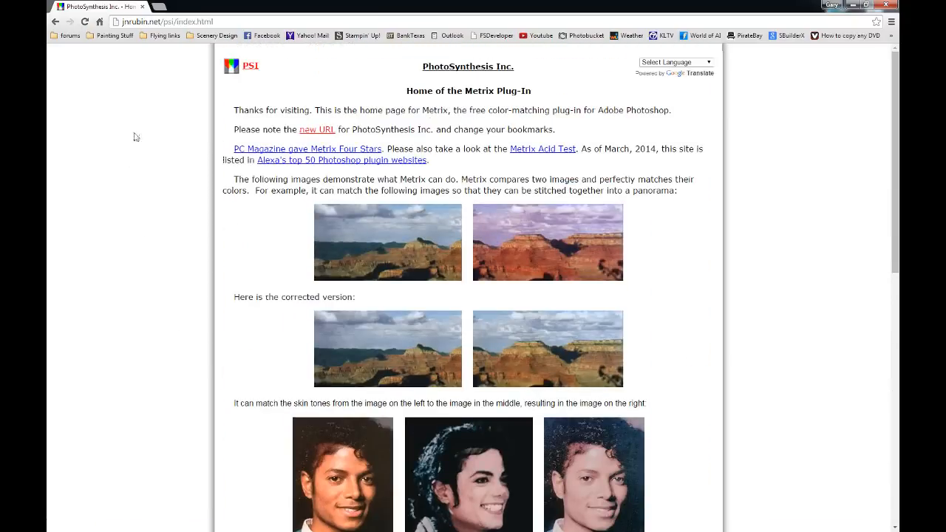
left_click_drag(404, 96, 547, 94)
left_click(553, 96)
scroll(253, 230, "down", 8)
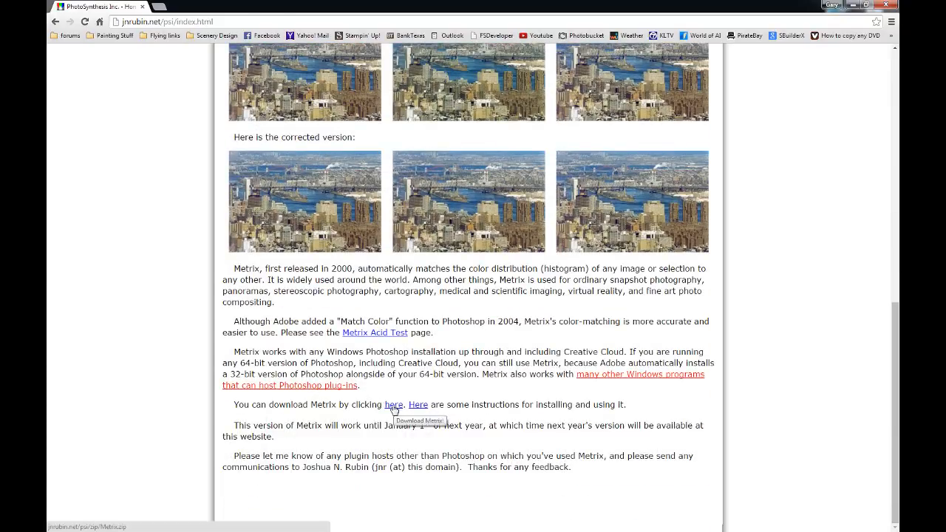
scroll(732, 277, "up", 8)
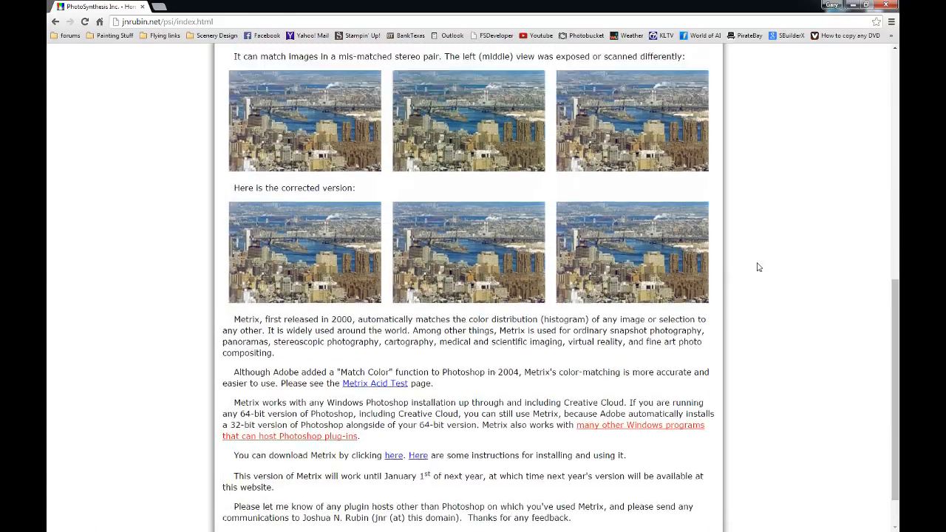
scroll(760, 267, "down", 8)
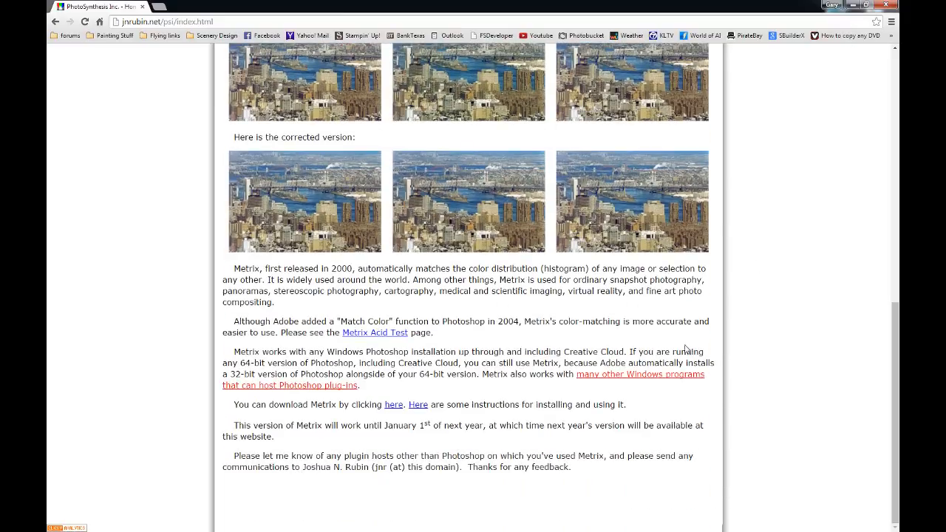
Open the list of other programs that can host Metrix, look up GIMP in it, and close the browser.
left_click(669, 377)
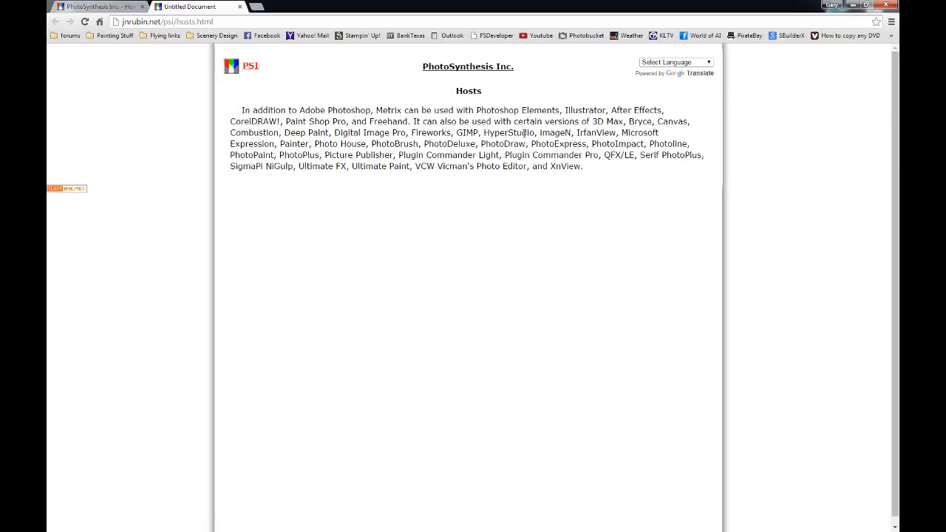
left_click_drag(457, 132, 478, 133)
left_click(238, 8)
left_click(887, 6)
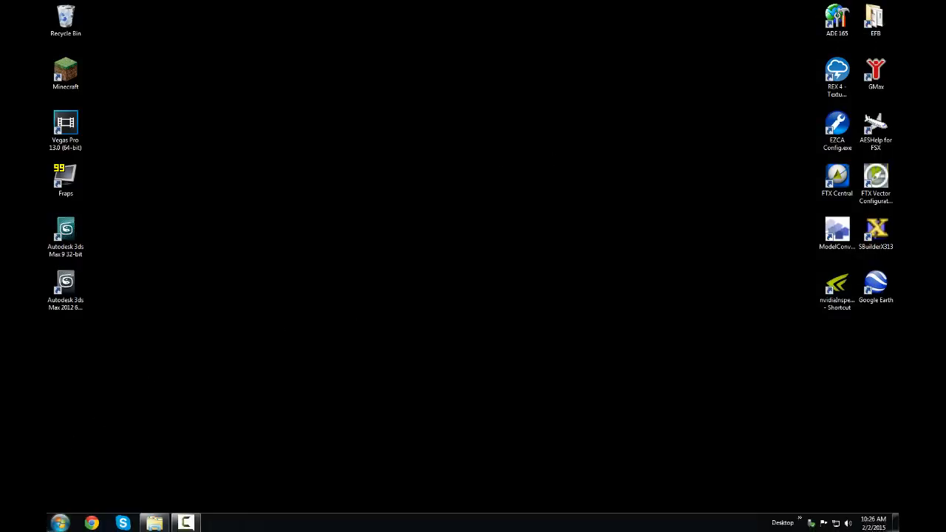
Launch Adobe Photoshop CS4 (64 Bit).
left_click(55, 523)
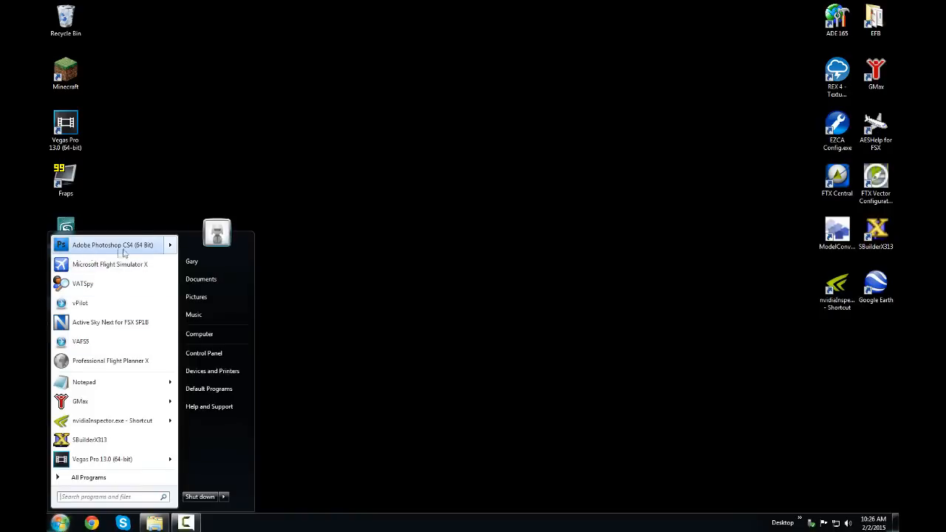
left_click(444, 238)
left_click(155, 522)
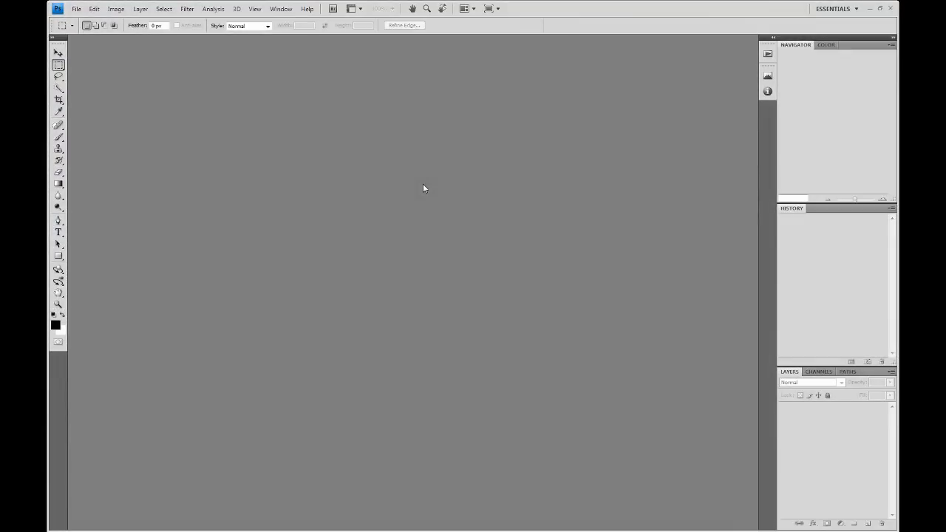
Open L18X123062X123076Y211614Y211643.psd from the Work folder inside SBuilderX313 on drive C:.
left_click(81, 13)
left_click(87, 29)
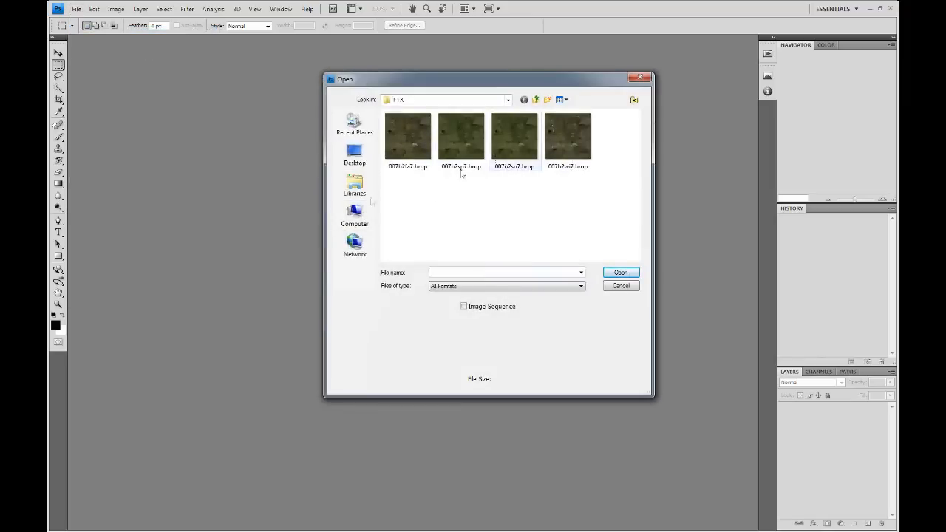
left_click(355, 215)
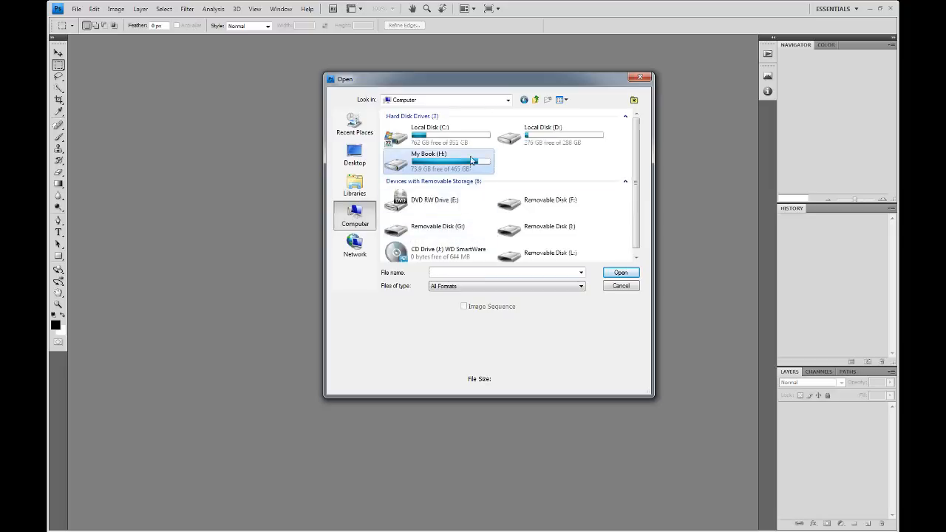
double_click(450, 138)
left_click(469, 175)
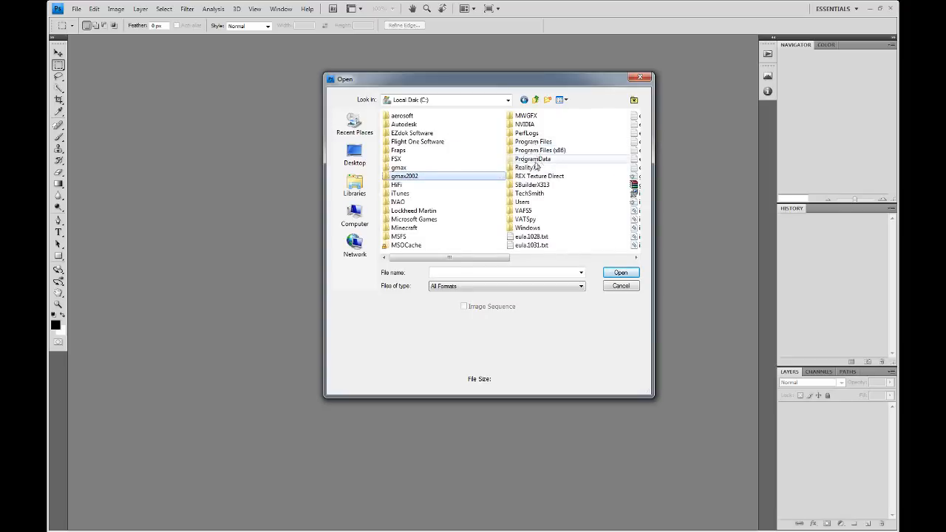
left_click(537, 186)
double_click(538, 188)
double_click(400, 222)
double_click(404, 167)
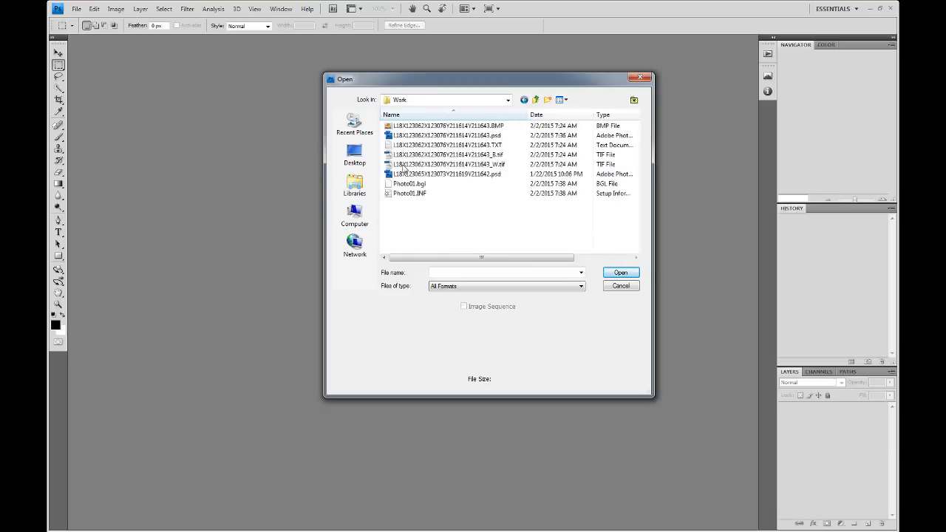
left_click(453, 127)
left_click(453, 136)
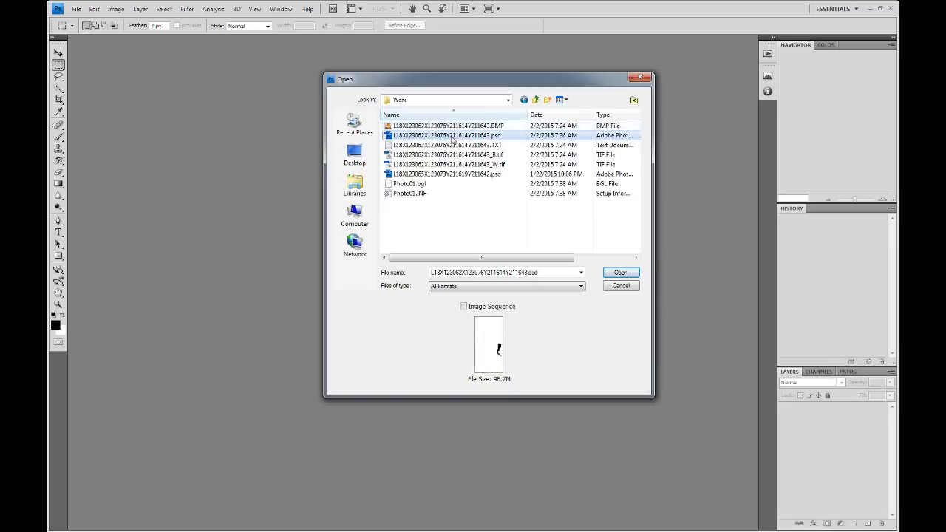
left_click(612, 274)
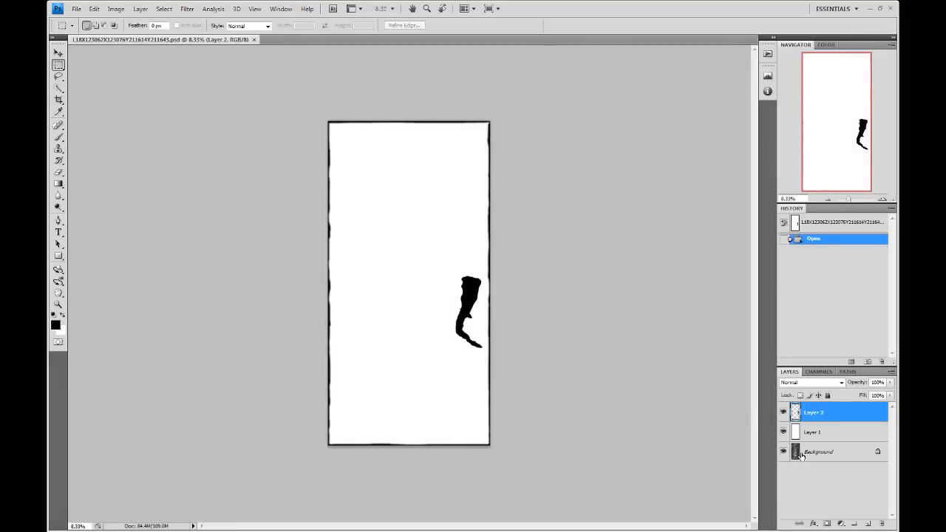
Hide Layer 1 and Layer 2, copy the entire Background aerial image, and close the PSD.
left_click(784, 431)
left_click(784, 412)
left_click(850, 455)
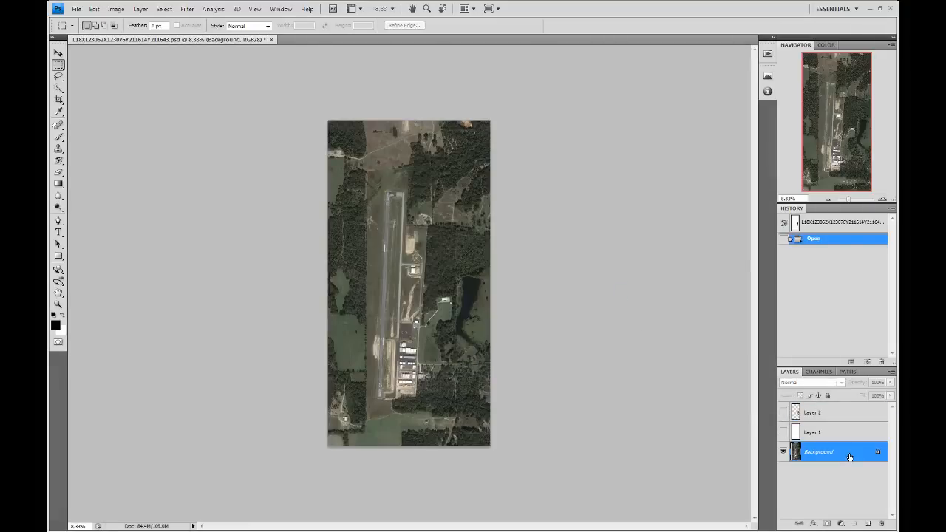
right_click(848, 456)
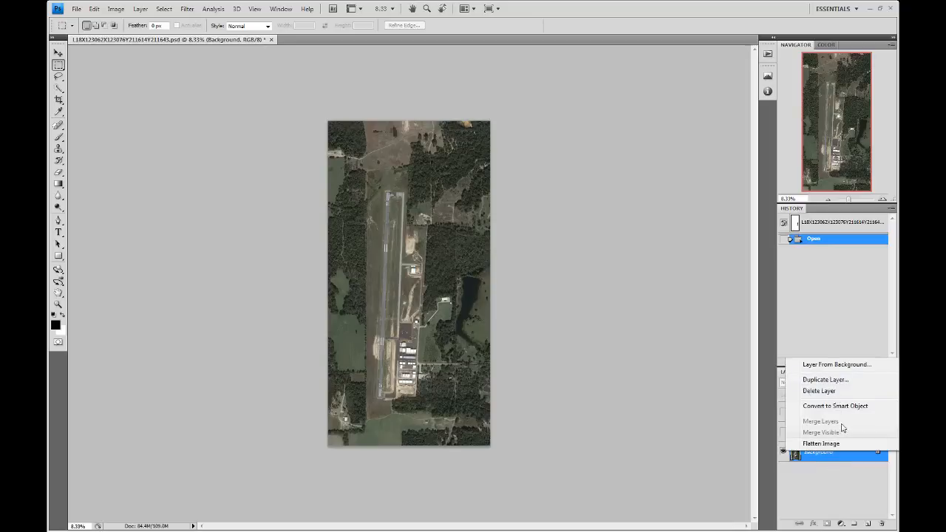
left_click(829, 483)
key("ctrl+a")
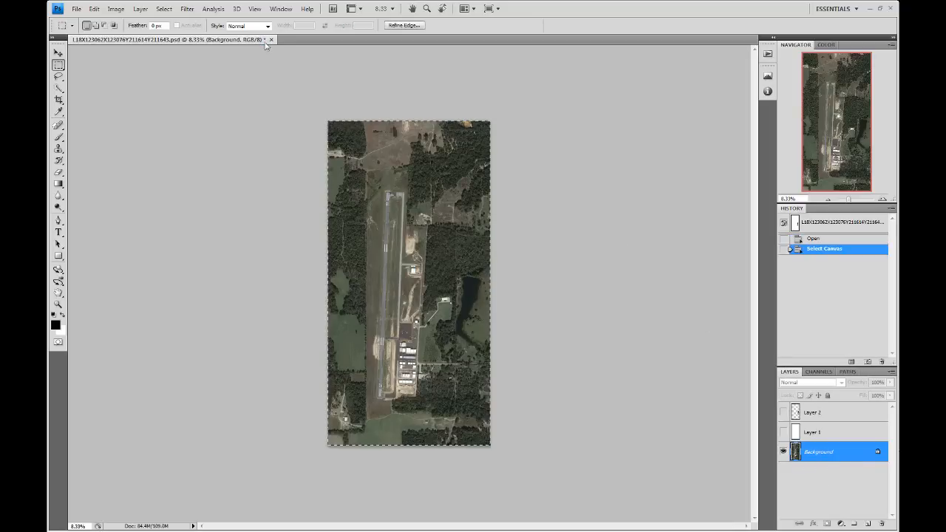
left_click(271, 39)
left_click(477, 210)
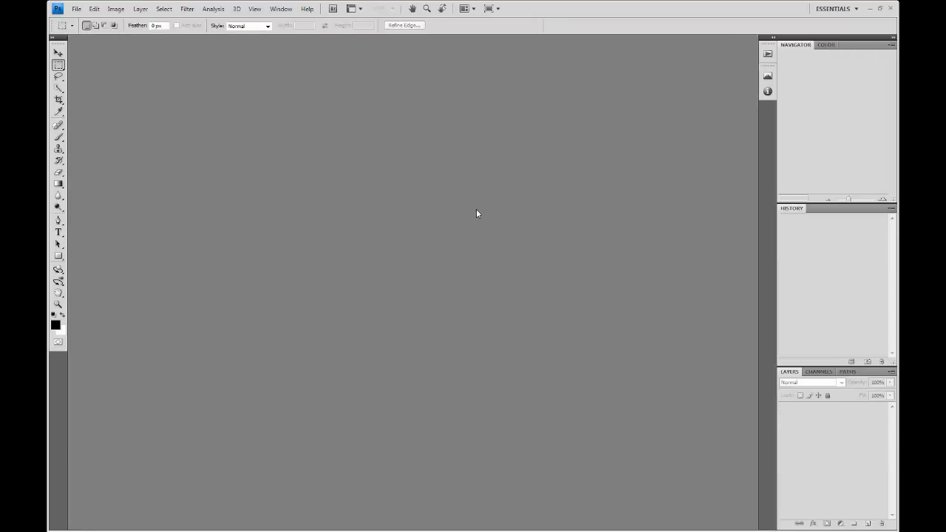
Paste the copied aerial image into a new document of matching size and flatten the image.
key("ctrl+n")
key("Return")
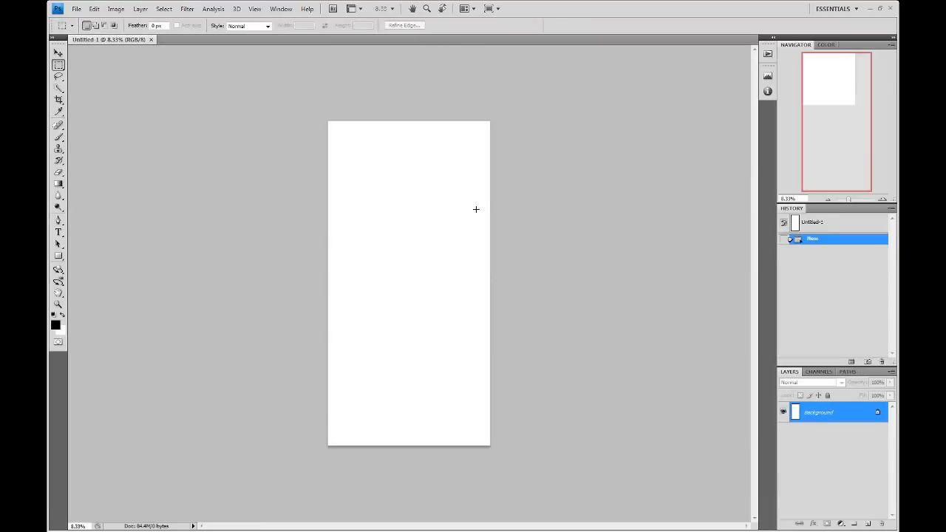
key("ctrl+v")
left_click(146, 14)
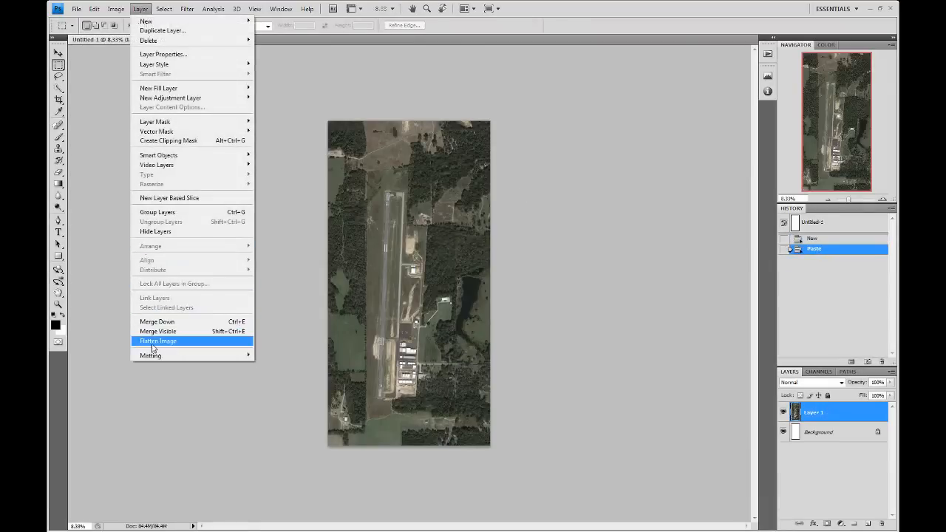
left_click(159, 341)
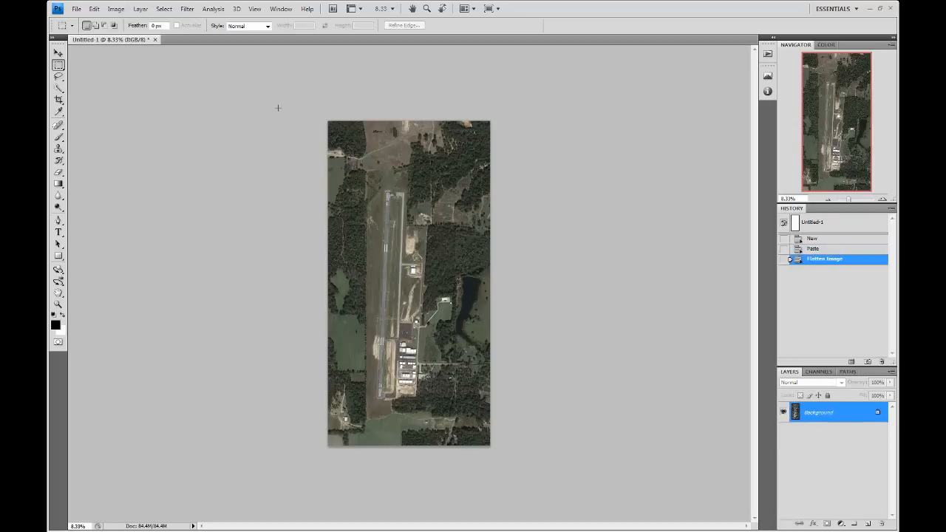
left_click(58, 53)
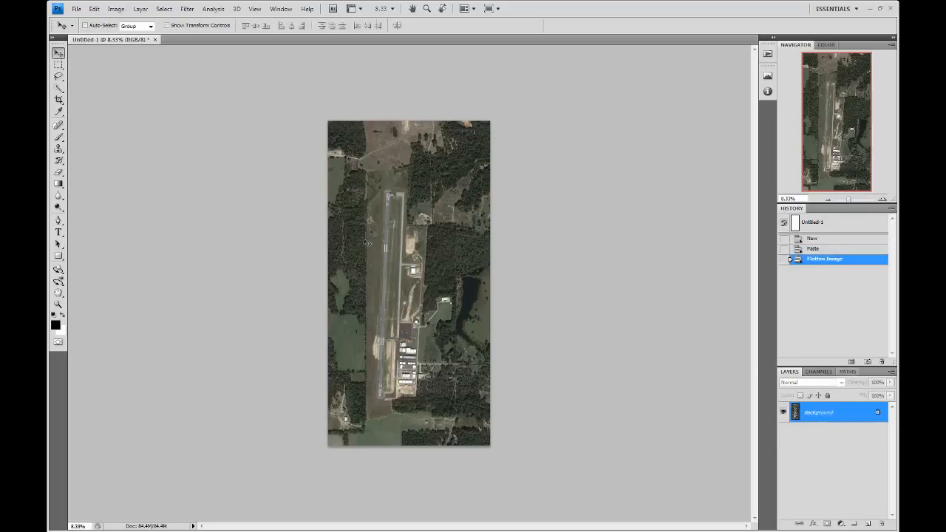
Browse for a file to open in WoodCounty\KJDDgroundblends on drive H: and display the contents as large icons.
left_click(80, 9)
left_click(89, 31)
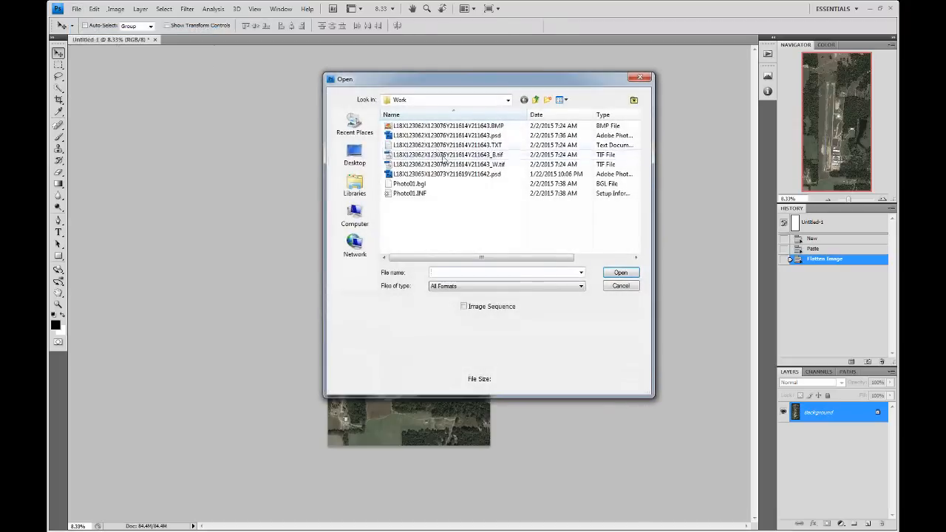
left_click(355, 216)
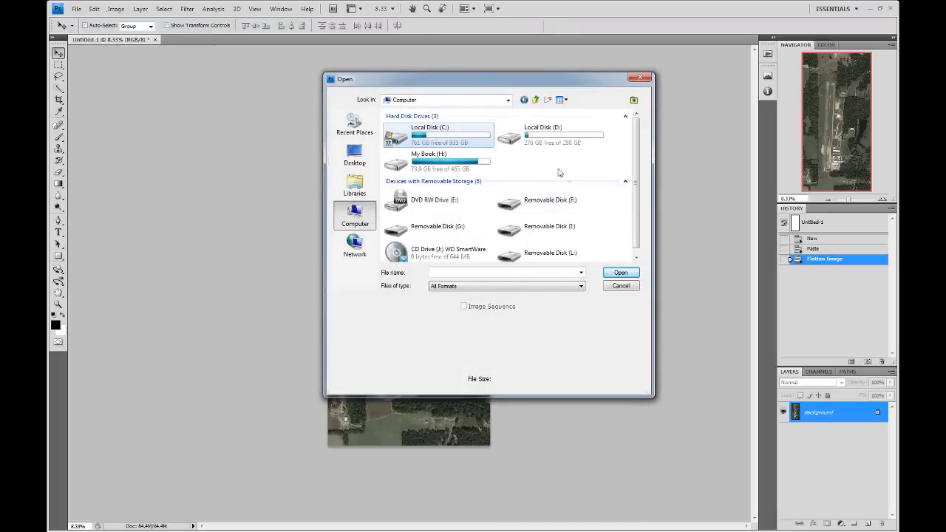
double_click(489, 170)
scroll(517, 163, "down", 3)
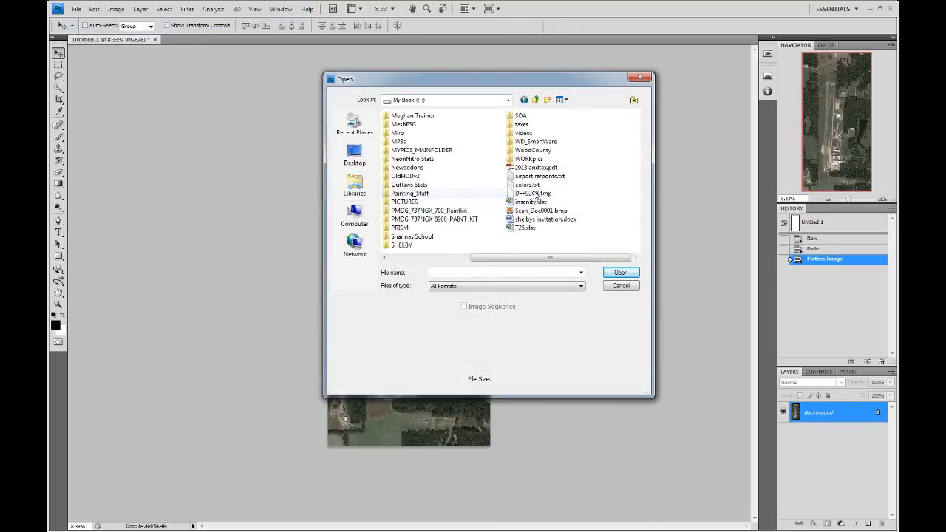
double_click(530, 151)
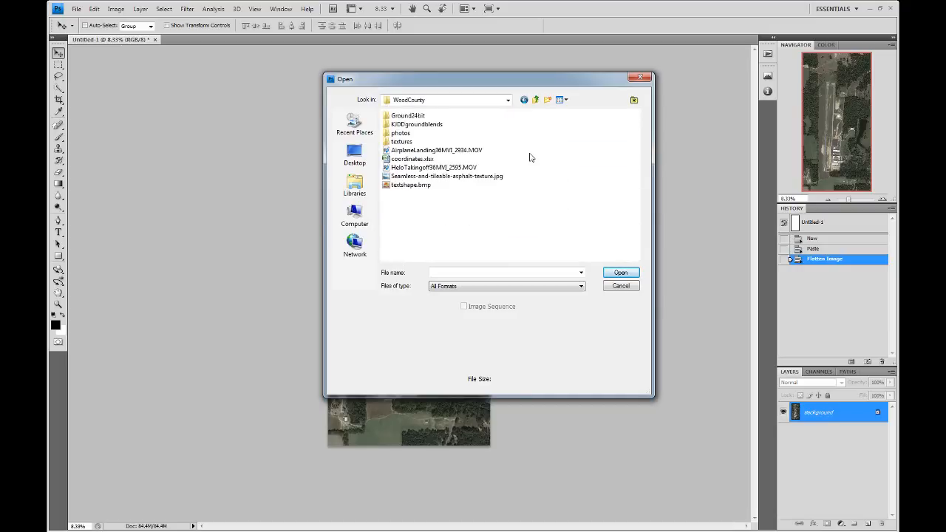
double_click(411, 126)
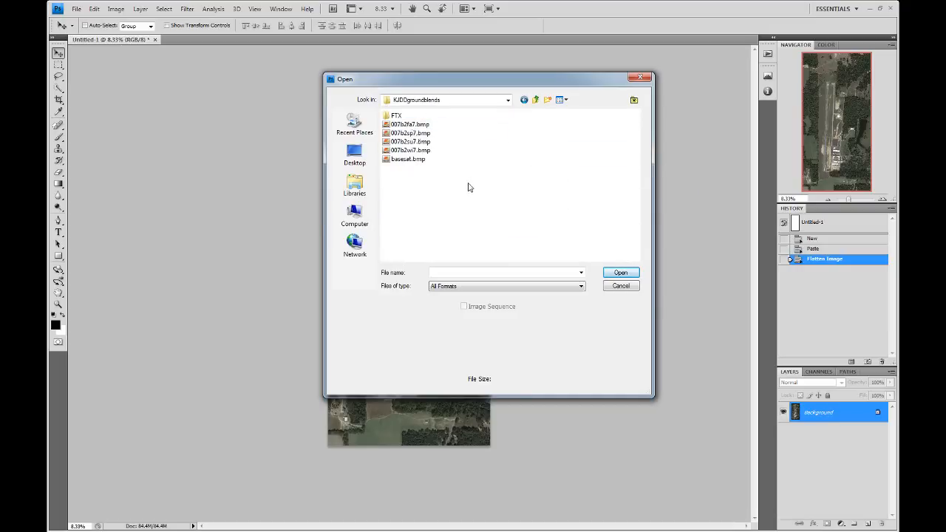
left_click(564, 100)
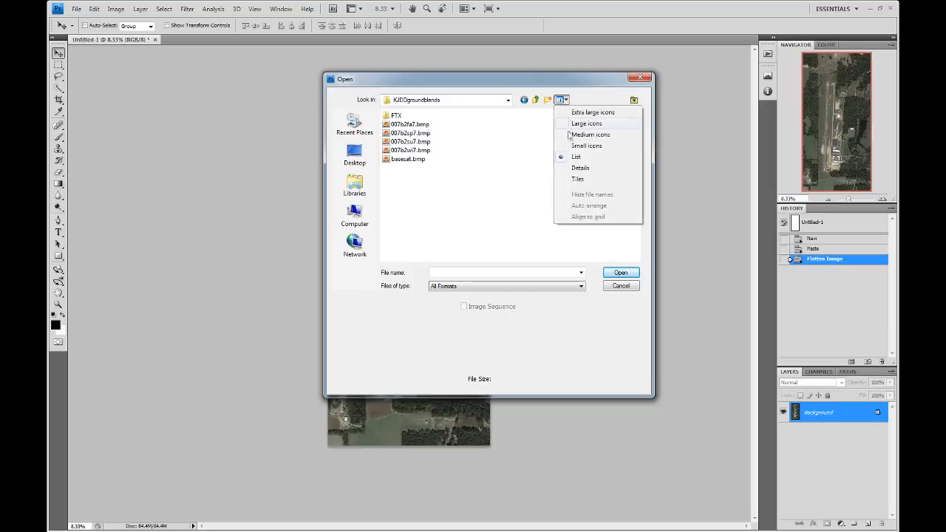
left_click(588, 124)
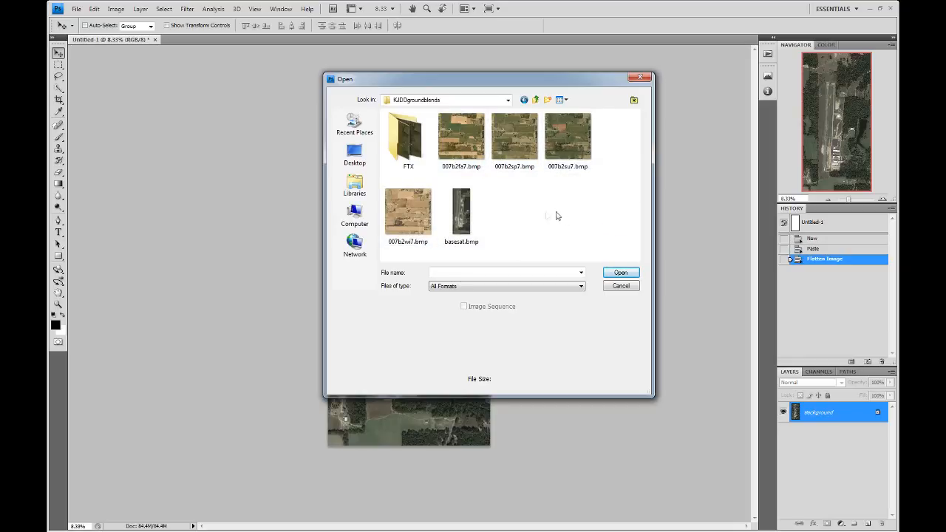
Compare the seasonal ground textures in the FTX subfolder with the ones in the KJDDgroundblends folder.
double_click(406, 138)
left_click(535, 99)
left_click(413, 134)
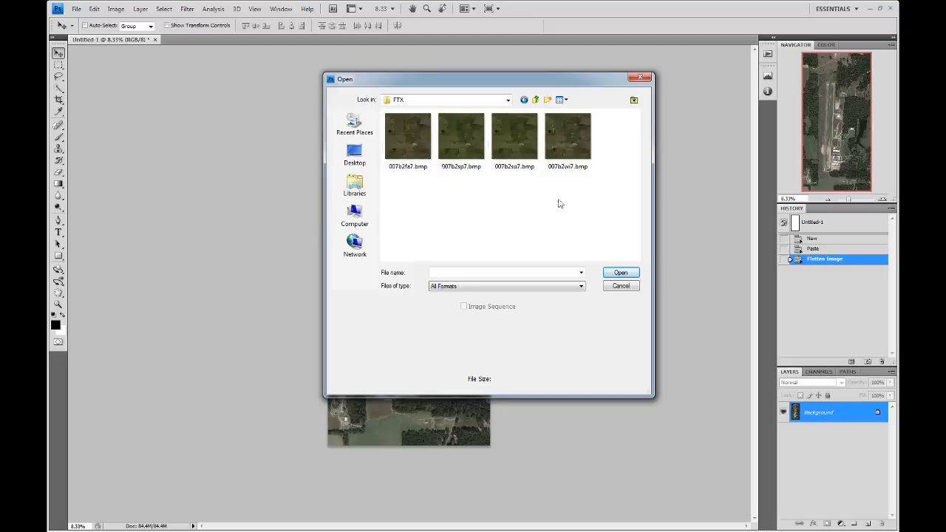
left_click_drag(396, 193, 609, 141)
left_click(607, 193)
left_click_drag(605, 202, 385, 113)
left_click(456, 215)
key("BackSpace")
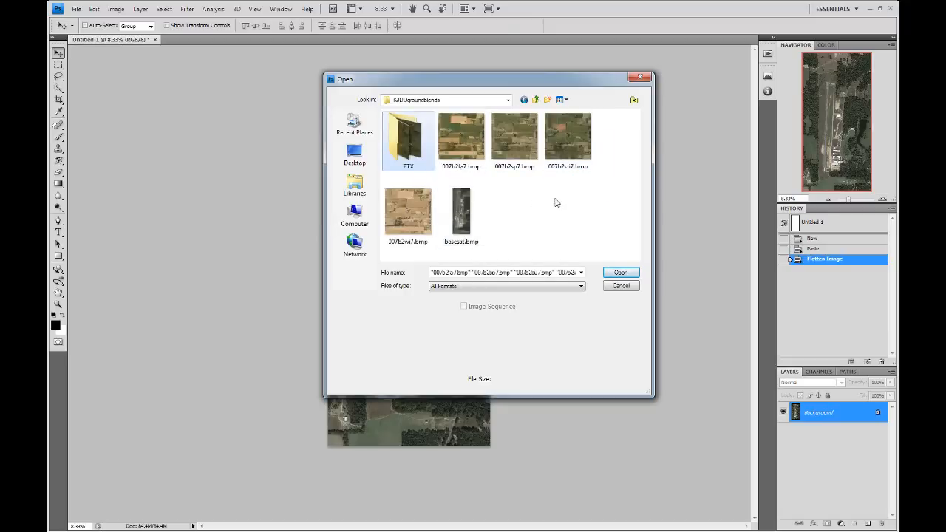
double_click(413, 152)
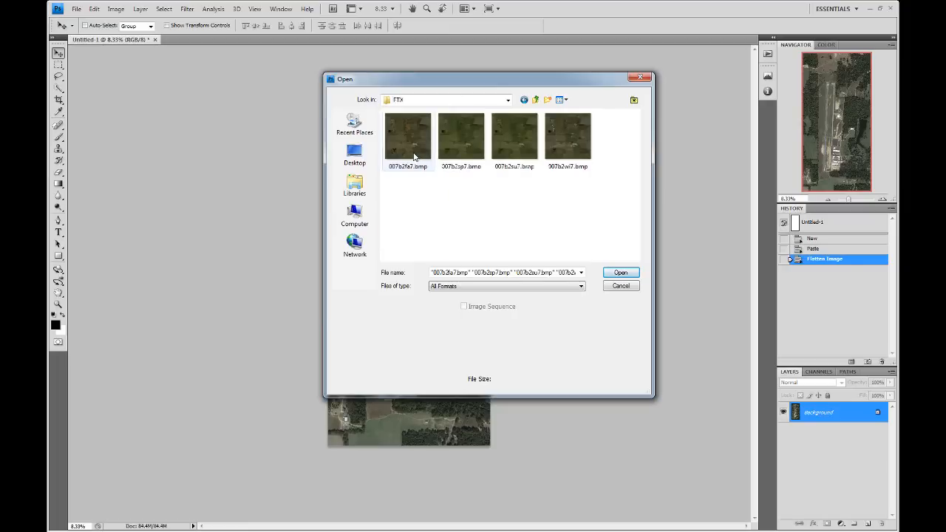
key("BackSpace")
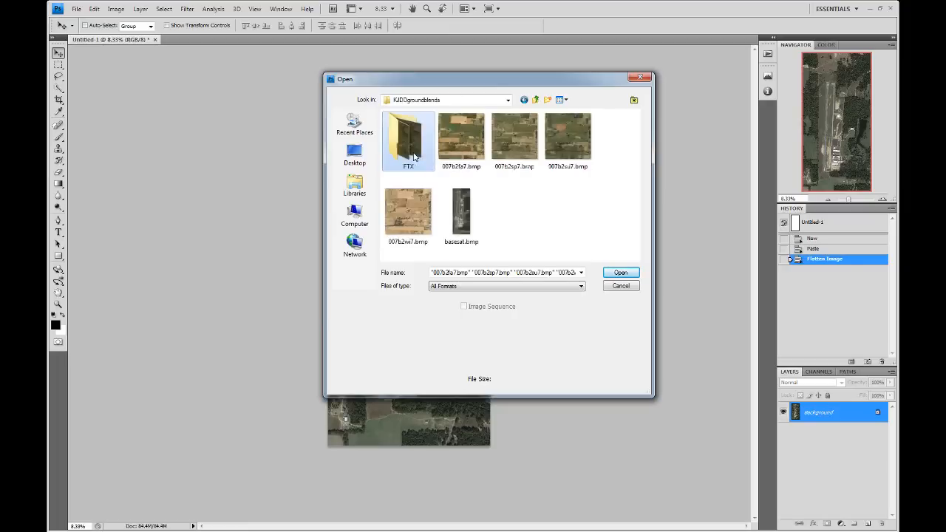
left_click(513, 204)
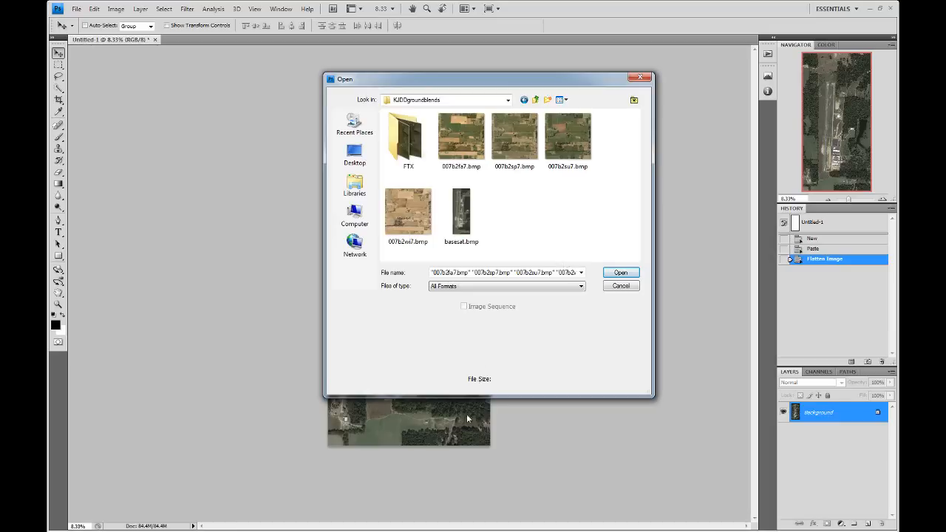
Open the fall ground texture 007b2fa7.bmp from the FTX subfolder of KJDDgroundblends.
double_click(400, 152)
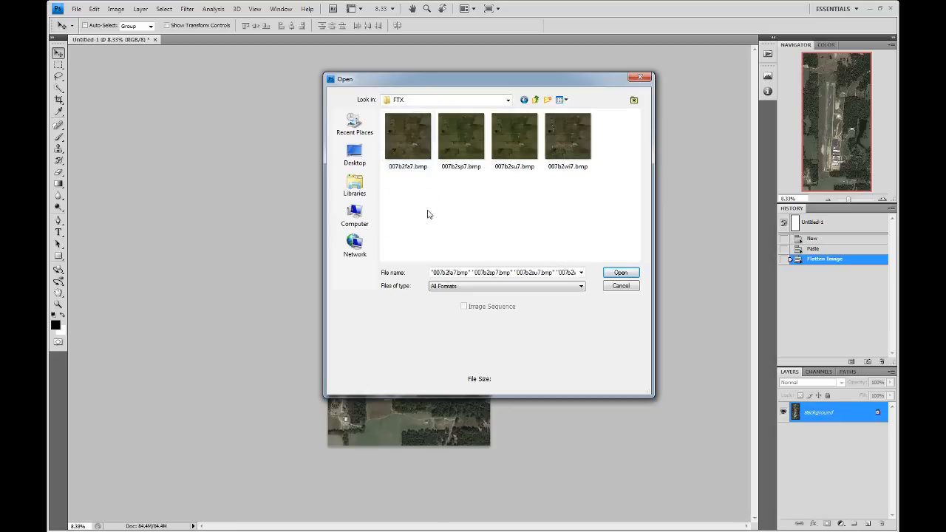
left_click(409, 142)
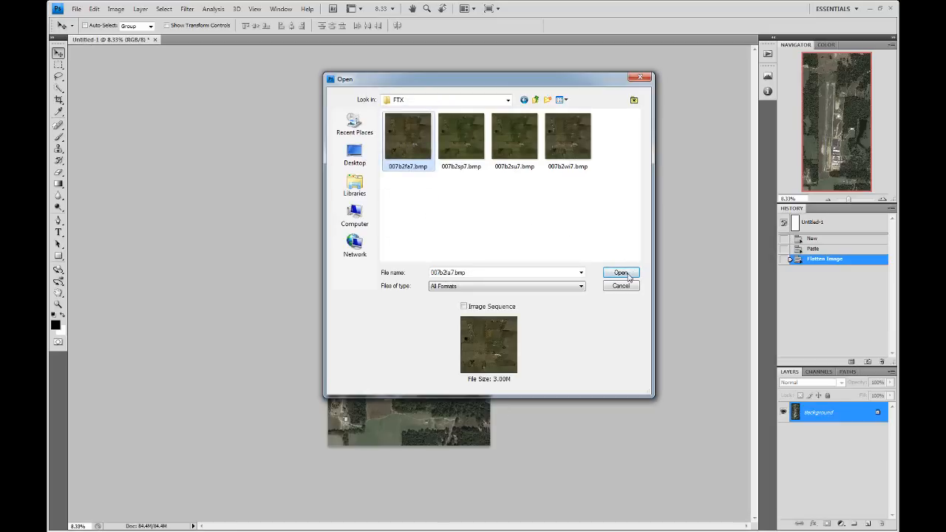
left_click(568, 139)
left_click(404, 154)
left_click(633, 273)
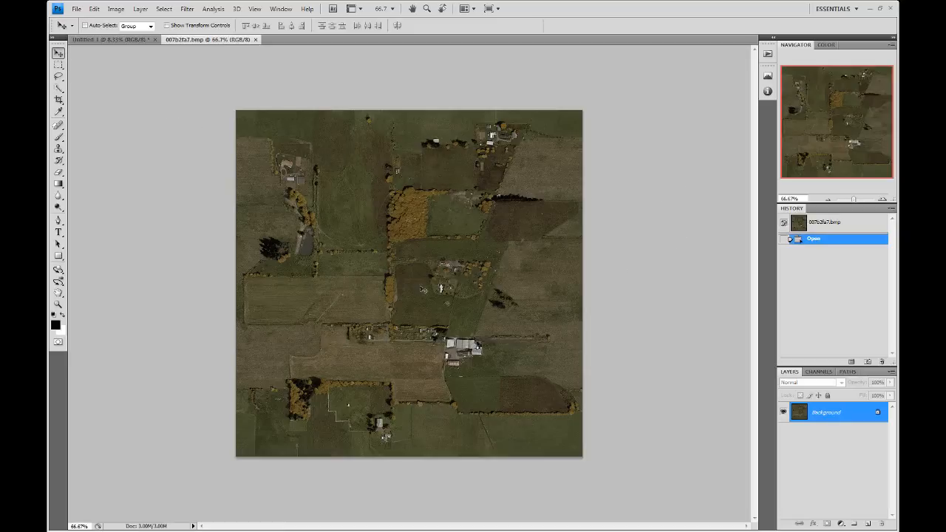
Run the Metrix filter in Analyze mode on the 007b2fa7.bmp texture to capture its colours.
left_click(104, 40)
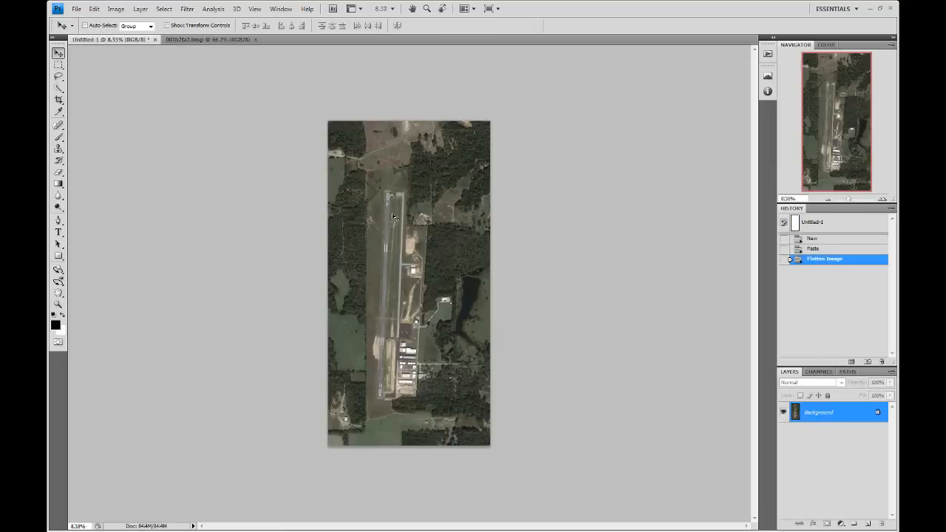
left_click(209, 39)
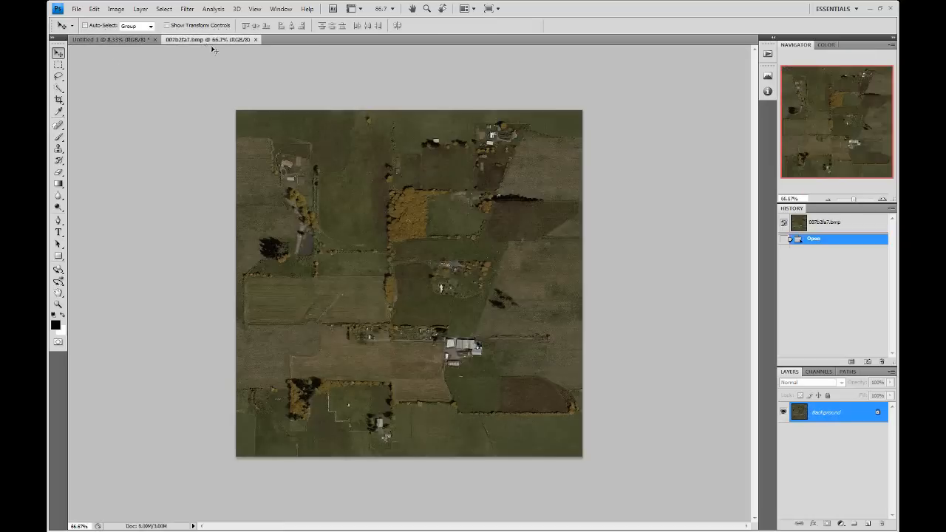
left_click(185, 9)
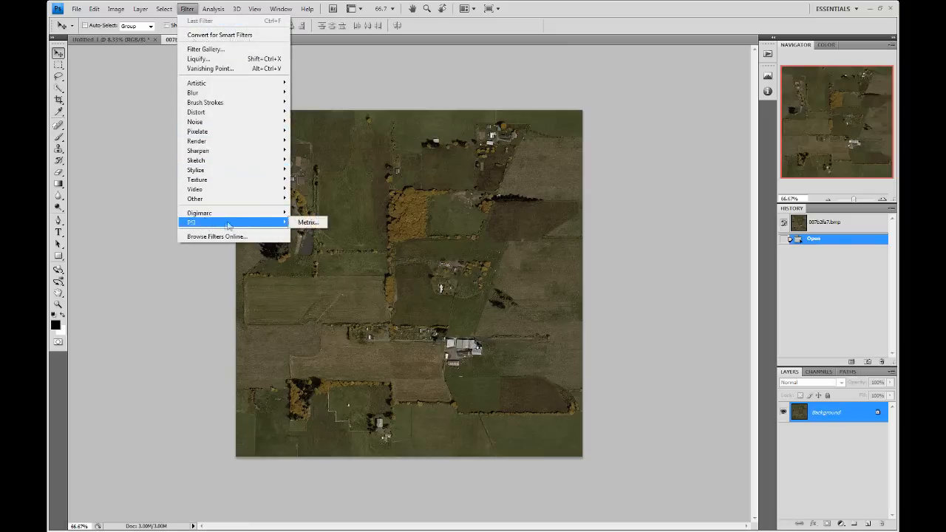
left_click(314, 224)
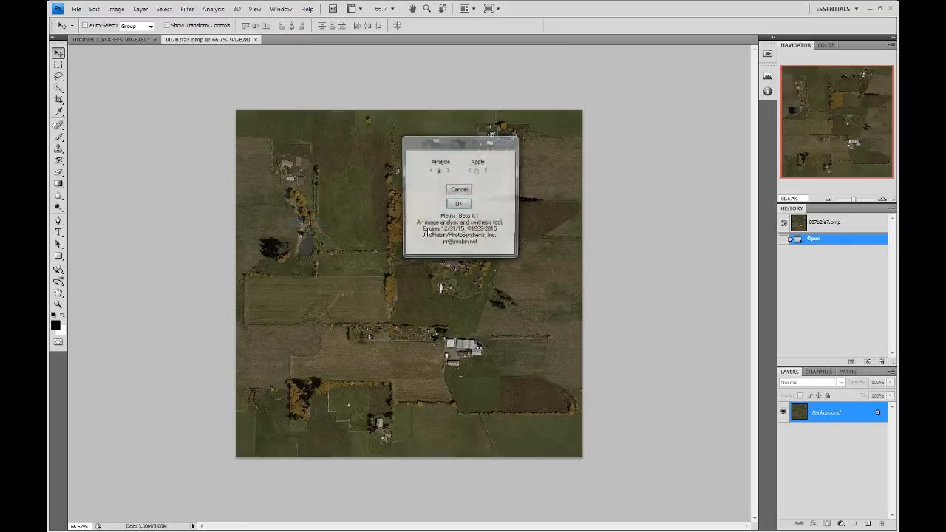
left_click_drag(449, 147, 653, 169)
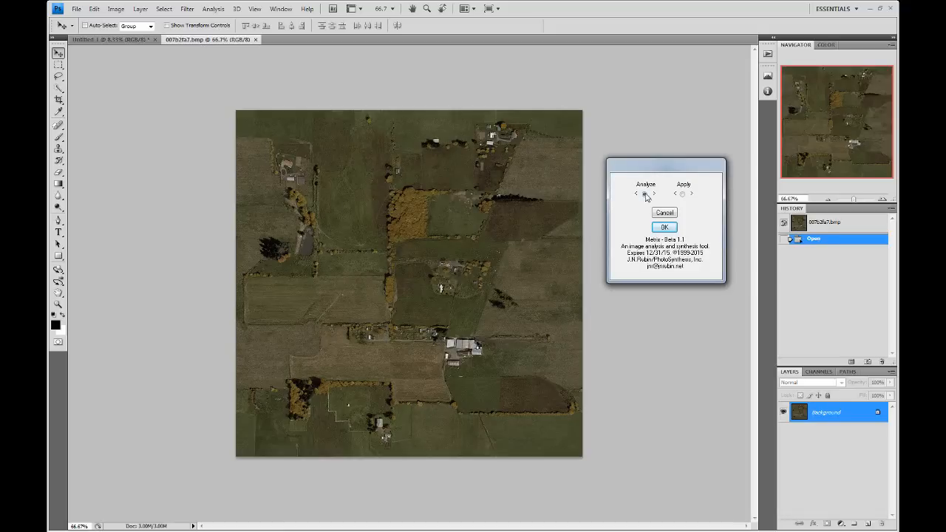
left_click(664, 227)
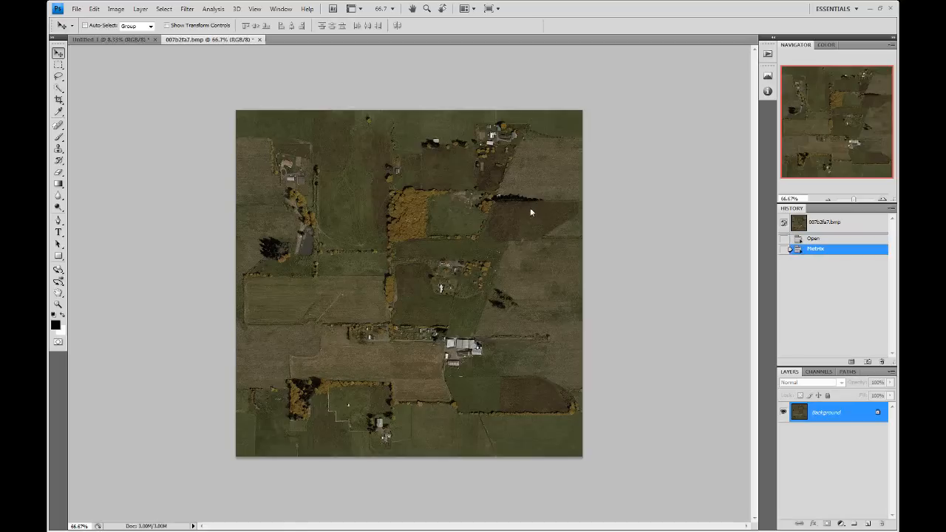
Run the Metrix filter in Apply mode on the flattened airport image in Untitled-1.
left_click(112, 40)
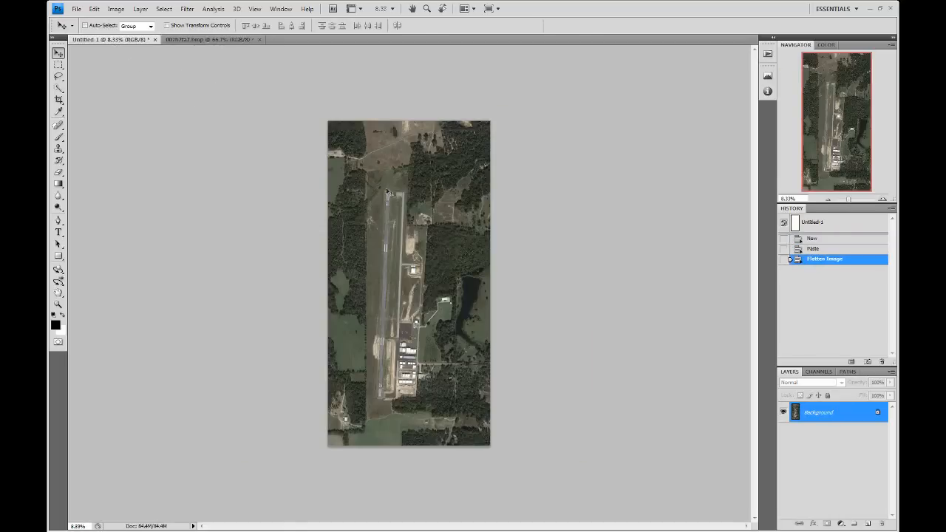
left_click(187, 8)
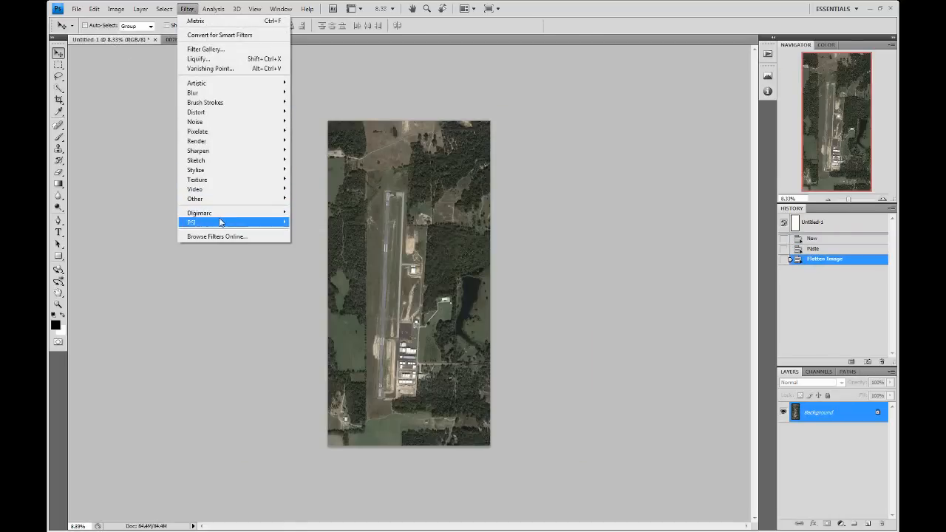
left_click(308, 222)
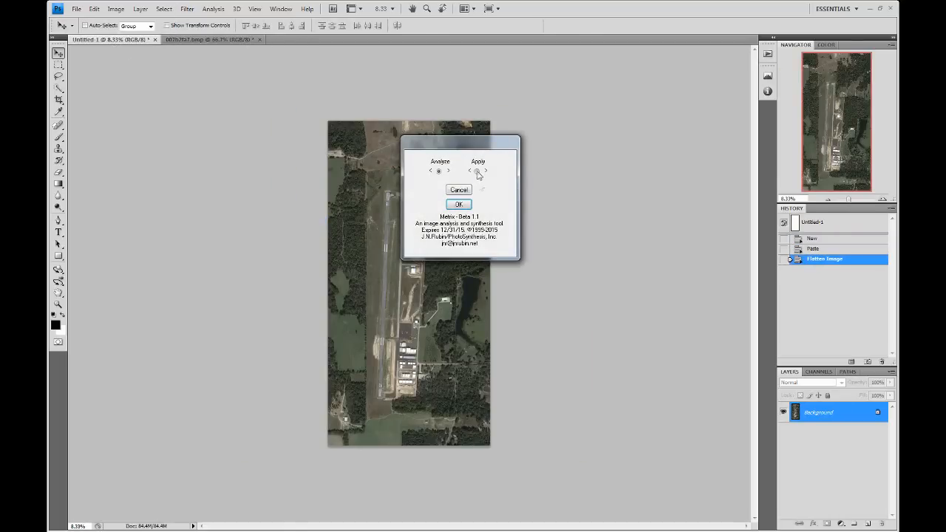
left_click(459, 205)
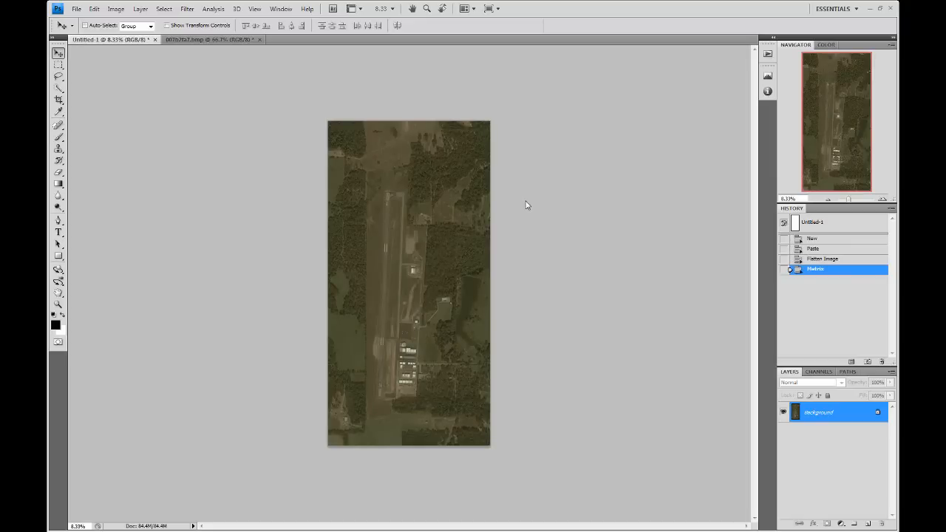
Save the recoloured airport image to the Desktop as kjddgroundFALL.psd in Photoshop format, replacing the existing file.
left_click(76, 9)
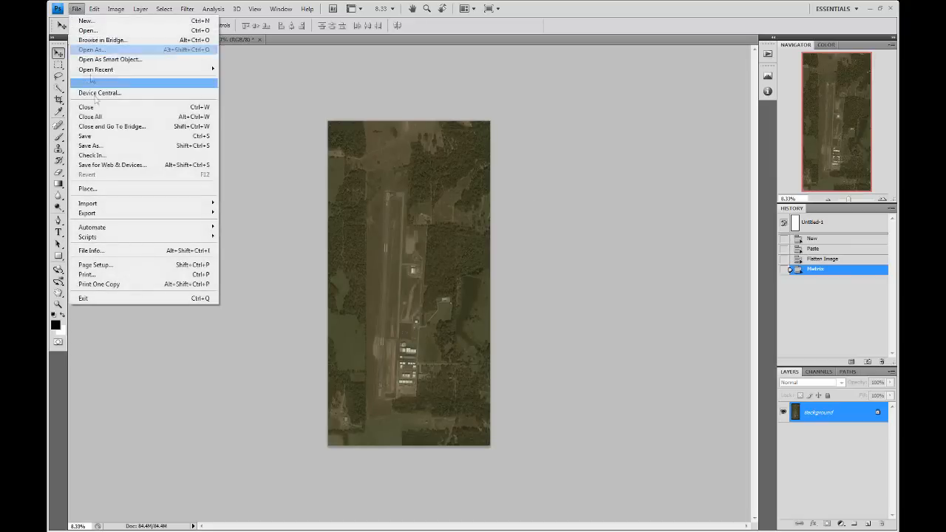
left_click(90, 146)
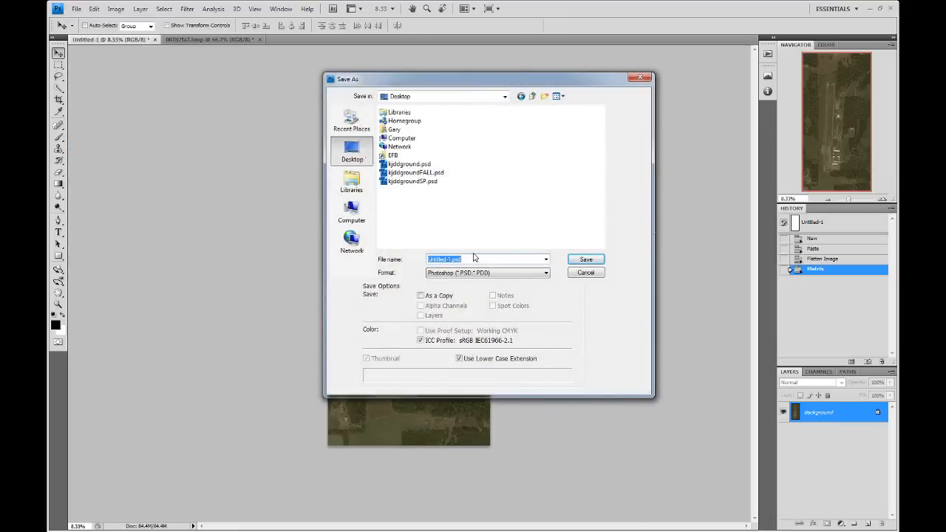
type("kjdd")
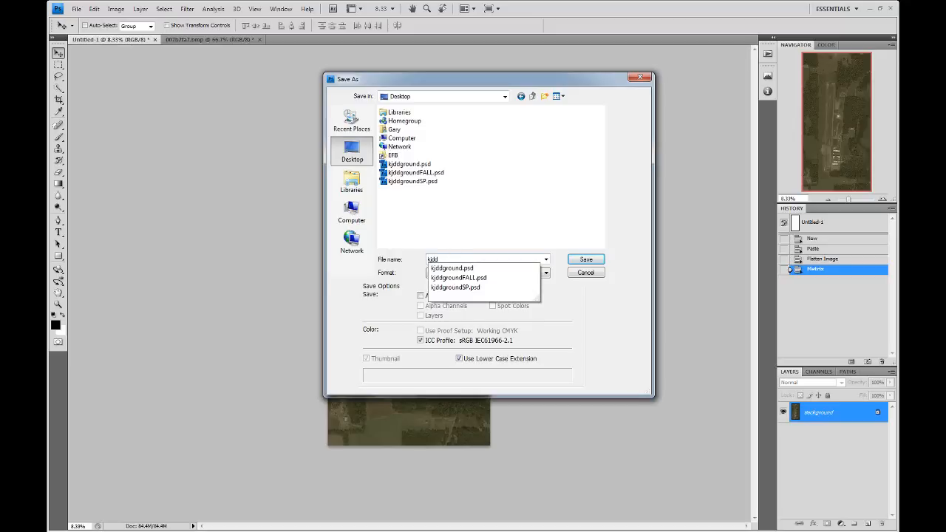
left_click(481, 278)
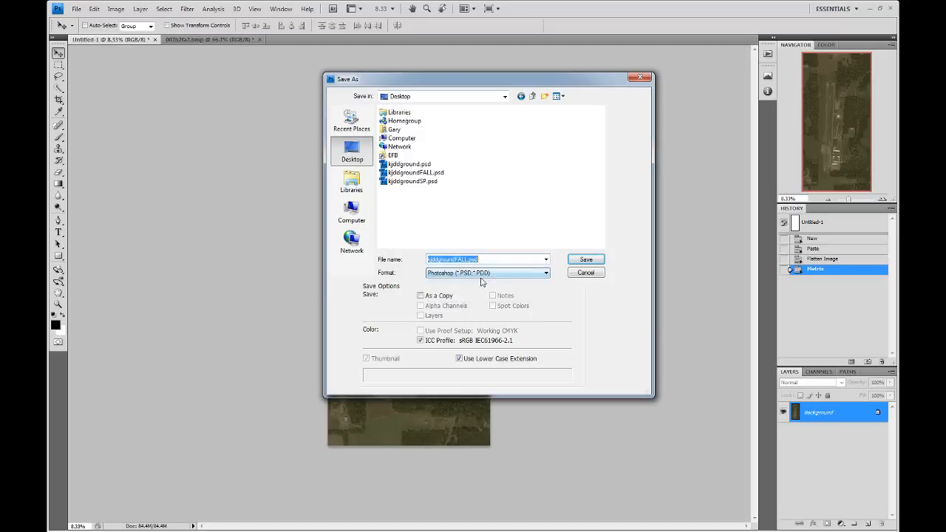
left_click(585, 259)
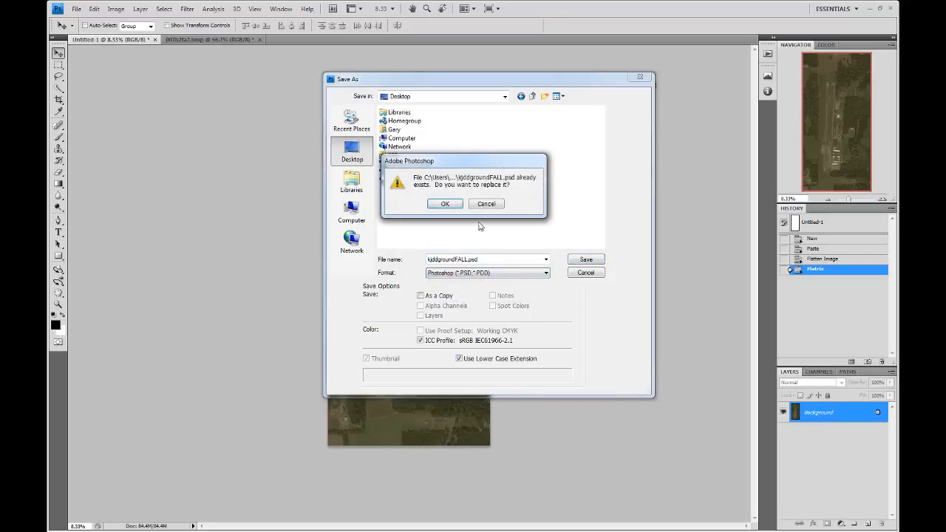
left_click(446, 204)
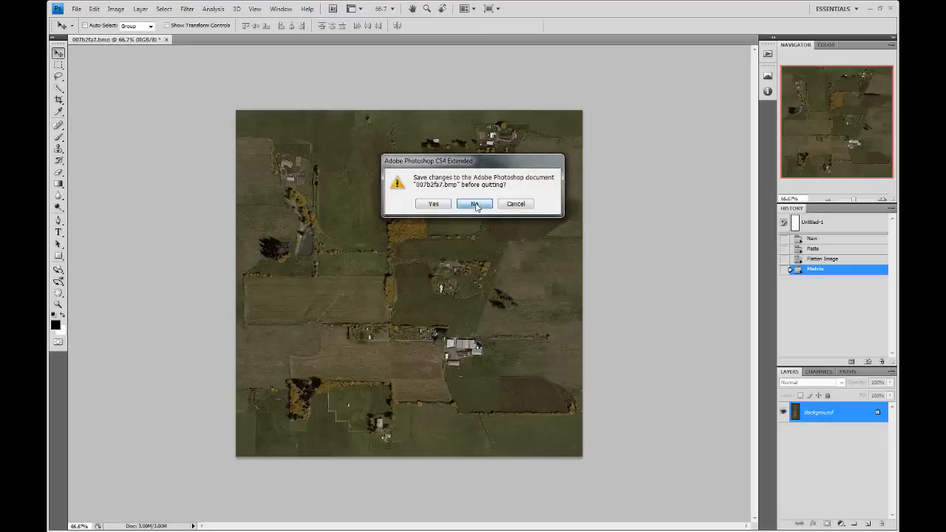
Quit Photoshop without saving the changes to 007b2fa7.bmp, and start Photoshop again from the desktop.
left_click(477, 206)
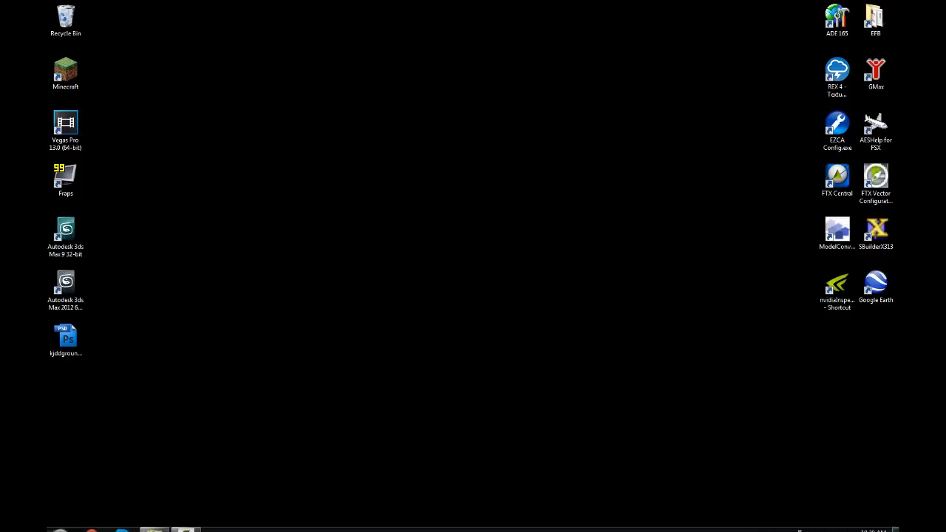
left_click(60, 523)
left_click(122, 244)
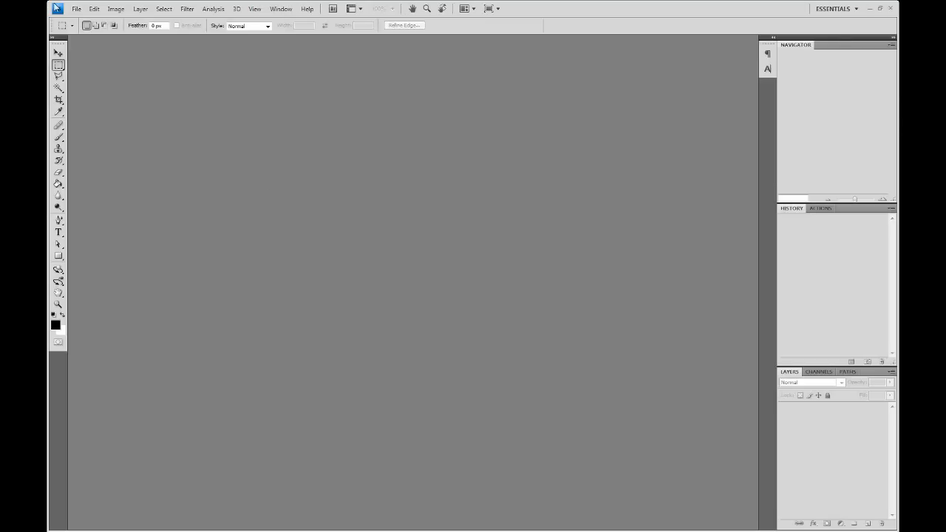
Reopen the recent file L18X123062X123076Y211614Y211643.psd and hide Layer 2 and Layer 1.
left_click(80, 10)
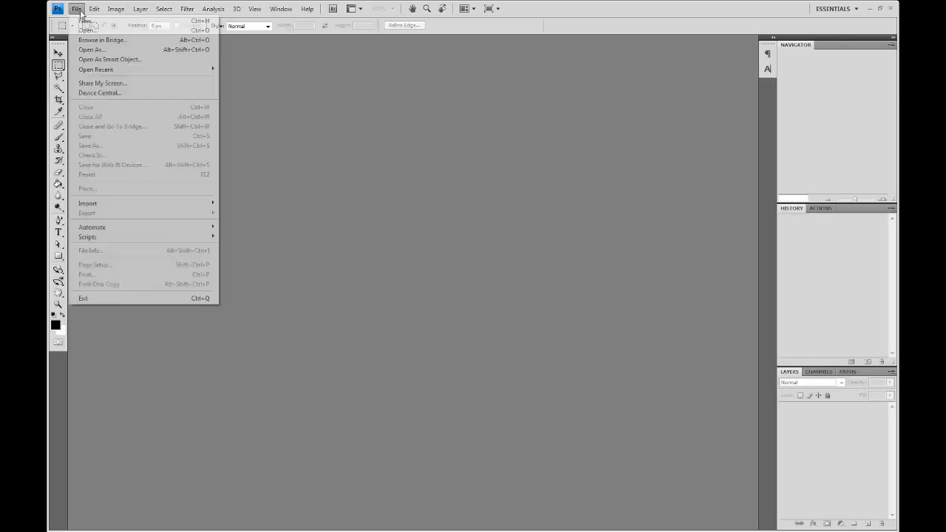
mouse_move(116, 75)
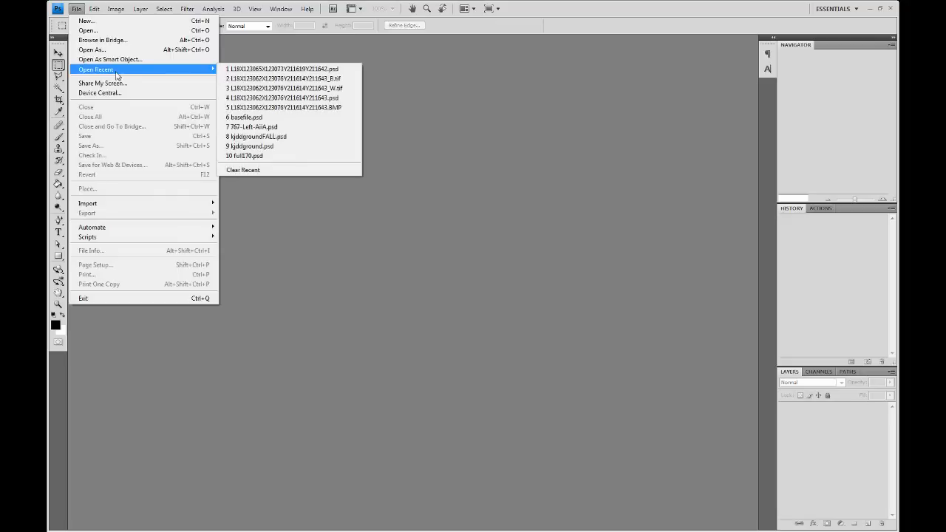
left_click(282, 99)
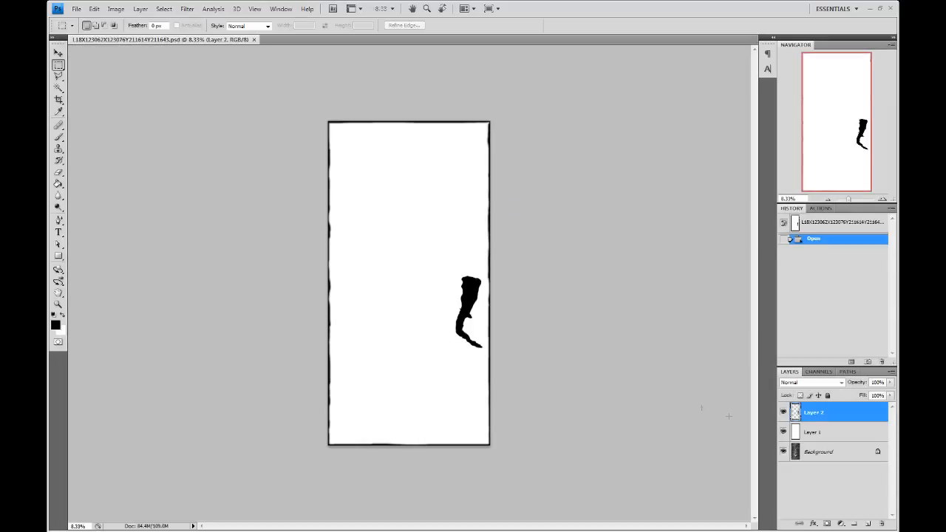
left_click_drag(783, 412, 784, 431)
Activate the Move tool and open kjddgroundFALL.psd from the Desktop.
left_click(58, 52)
left_click(76, 9)
left_click(86, 31)
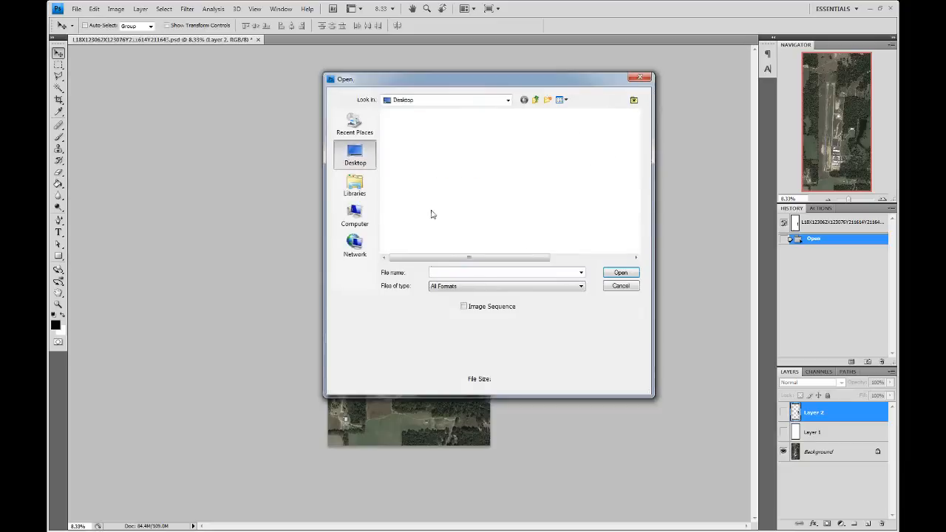
left_click(574, 227)
left_click(621, 273)
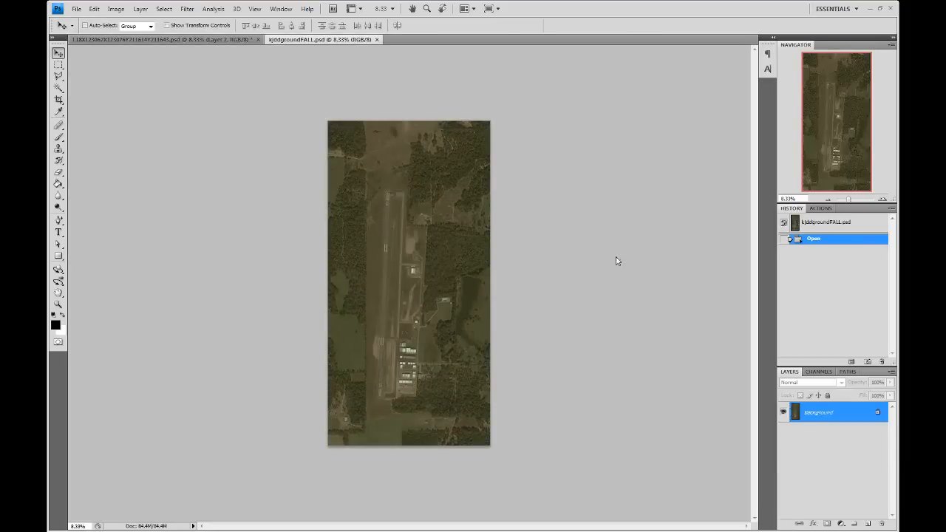
Copy the entire kjddgroundFALL.psd image and paste it directly above the Background layer of the L18X123062X123076Y211614Y211643.psd document.
key("ctrl+a")
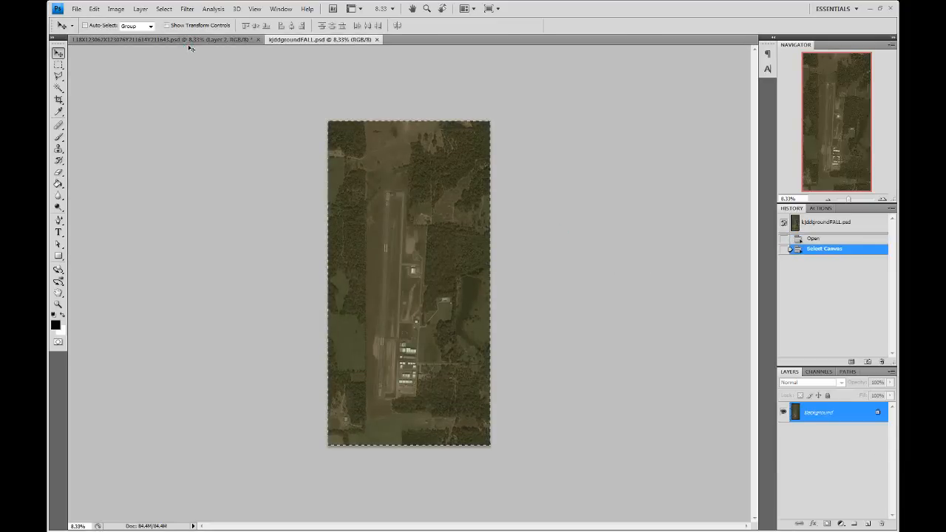
left_click(189, 42)
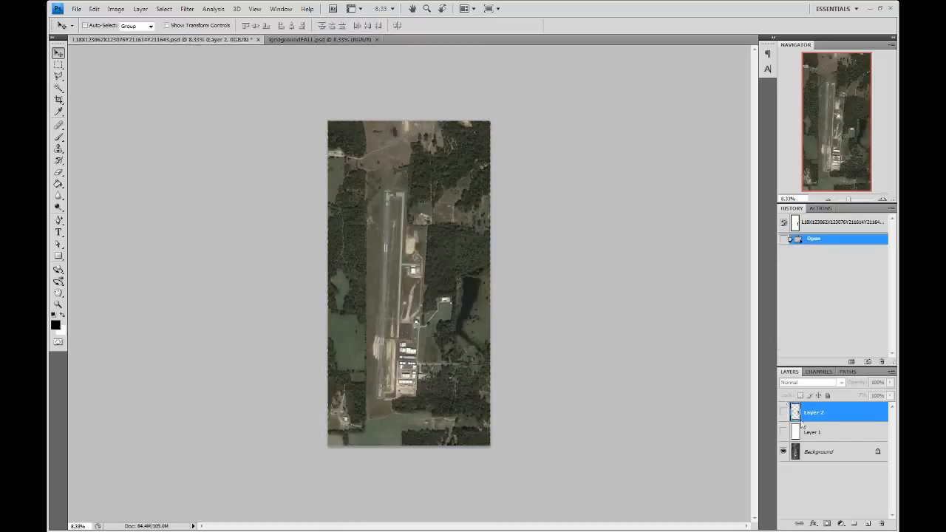
double_click(837, 452)
key("BackSpace")
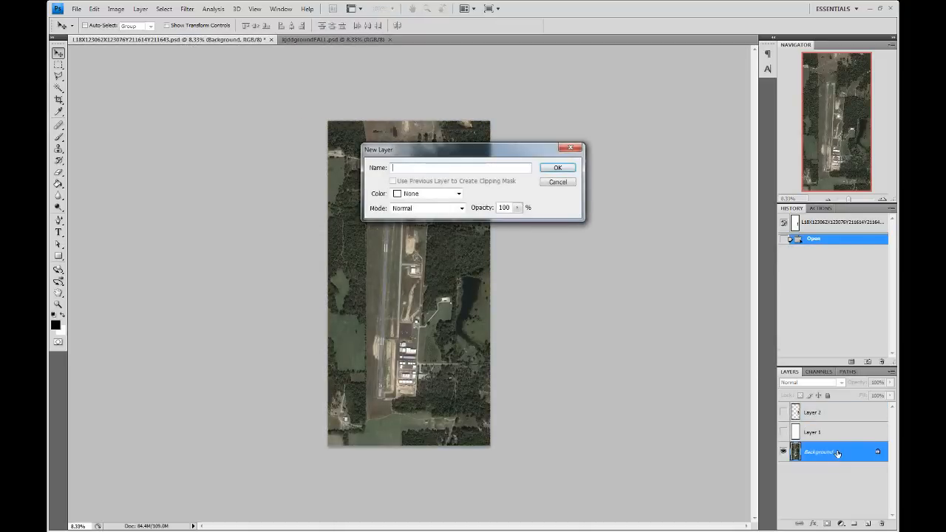
left_click(566, 183)
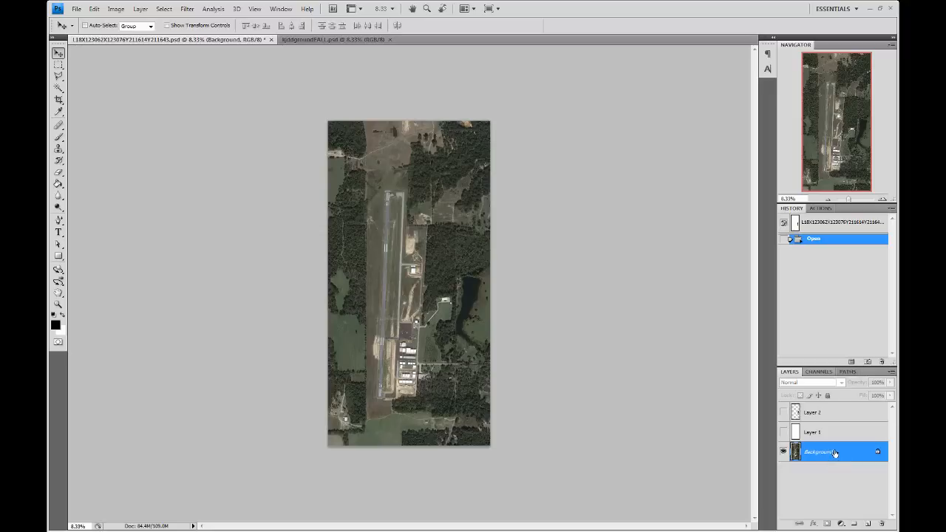
key("ctrl+v")
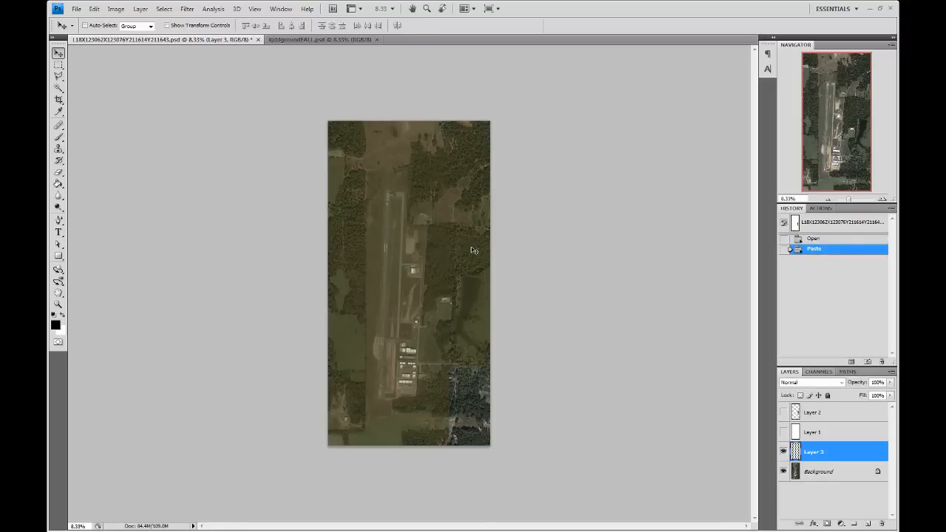
Rename the pasted layer as fall.
right_click(818, 455)
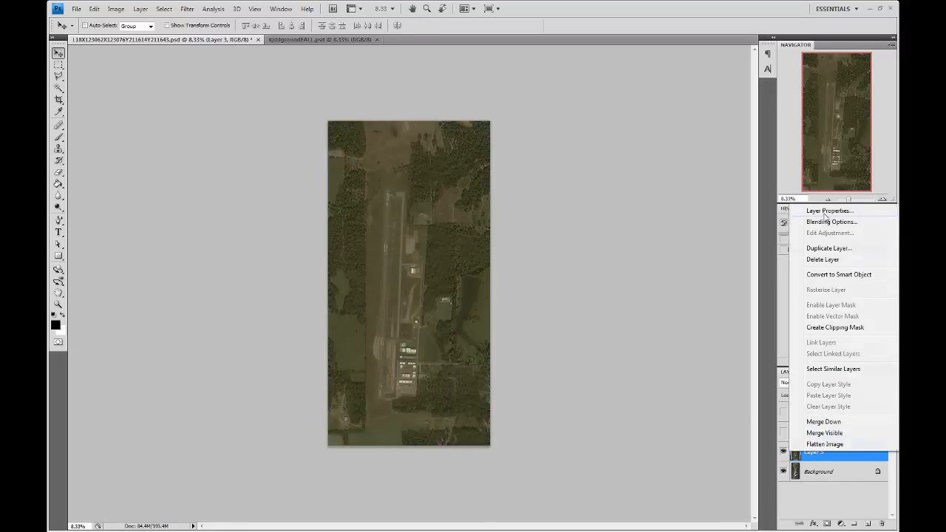
left_click(825, 212)
type("fall")
key("Return")
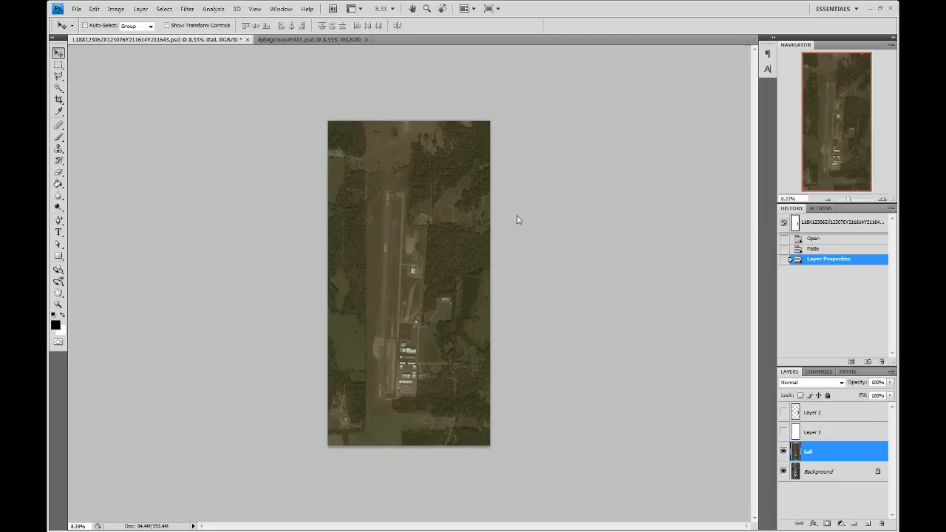
Examine the runway and building areas of the fall layer up close and compare them with the original image underneath.
left_click(883, 199)
left_click(882, 199)
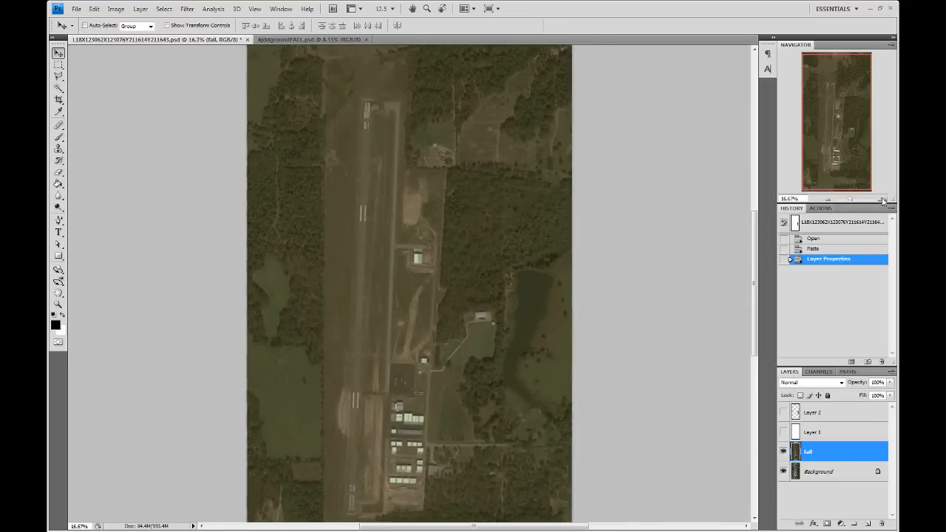
left_click(883, 200)
left_click_drag(828, 147, 823, 180)
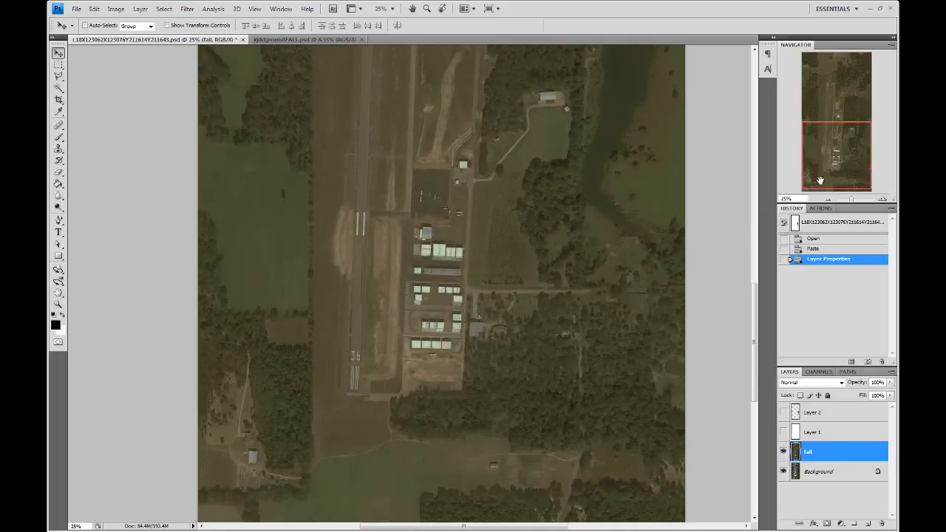
mouse_move(819, 180)
left_mouse_down()
mouse_move(818, 143)
mouse_move(824, 181)
mouse_move(825, 170)
left_mouse_up()
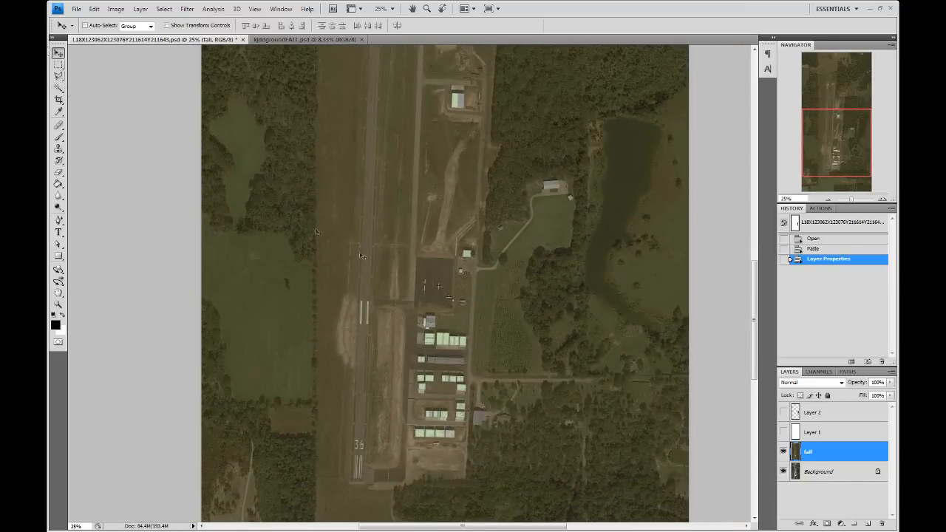
left_click_drag(827, 152, 826, 163)
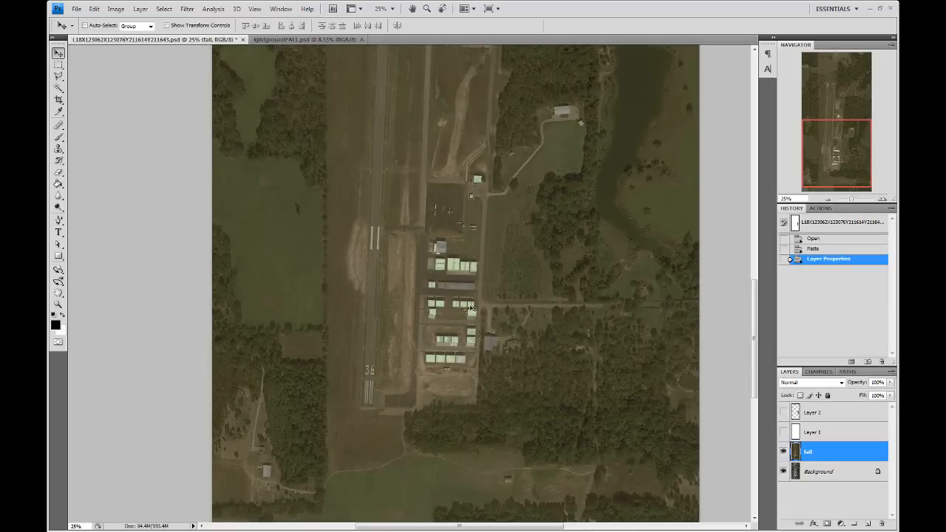
mouse_move(847, 167)
left_mouse_down()
mouse_move(851, 78)
mouse_move(845, 153)
left_mouse_up()
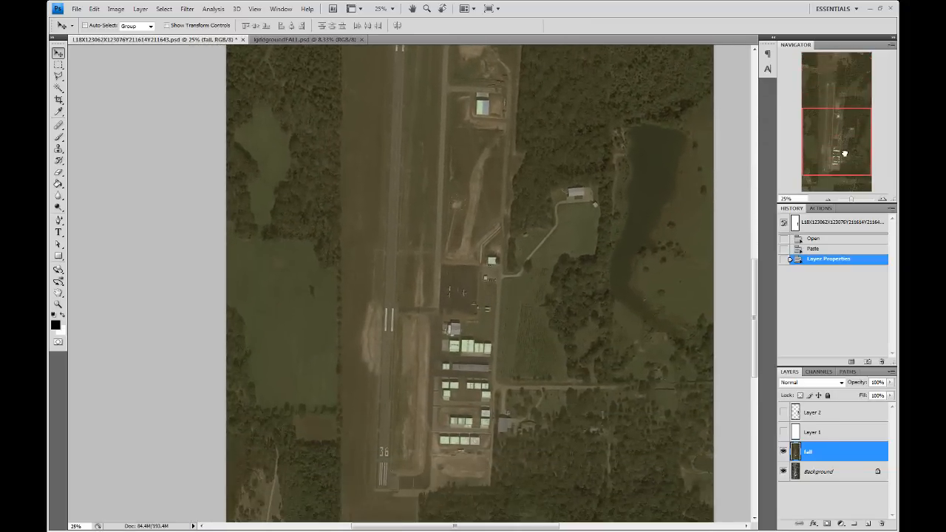
left_click(784, 453)
left_click(783, 453)
Open L18X123065X123073Y211619Y211642.psd from the SBuilderX313 Tools\Work folder on drive C.
left_click(76, 9)
left_click(87, 31)
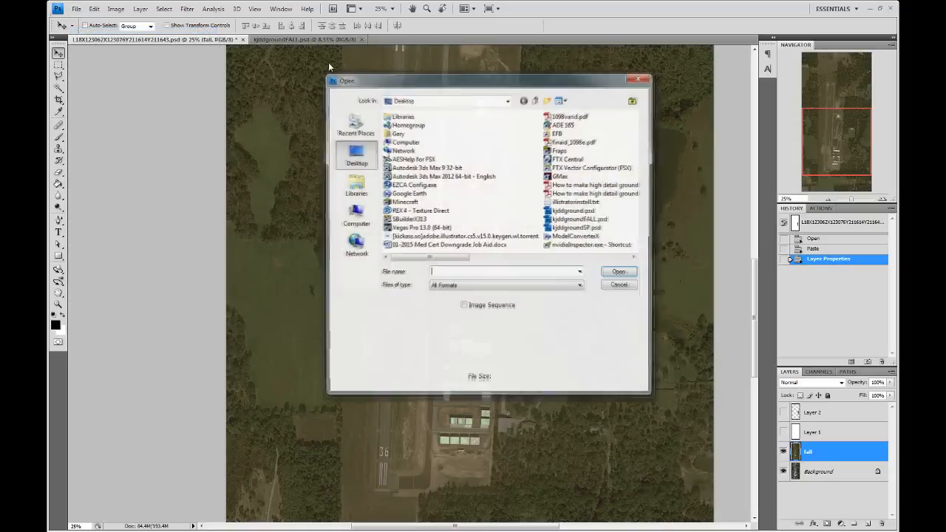
left_click(355, 214)
double_click(441, 138)
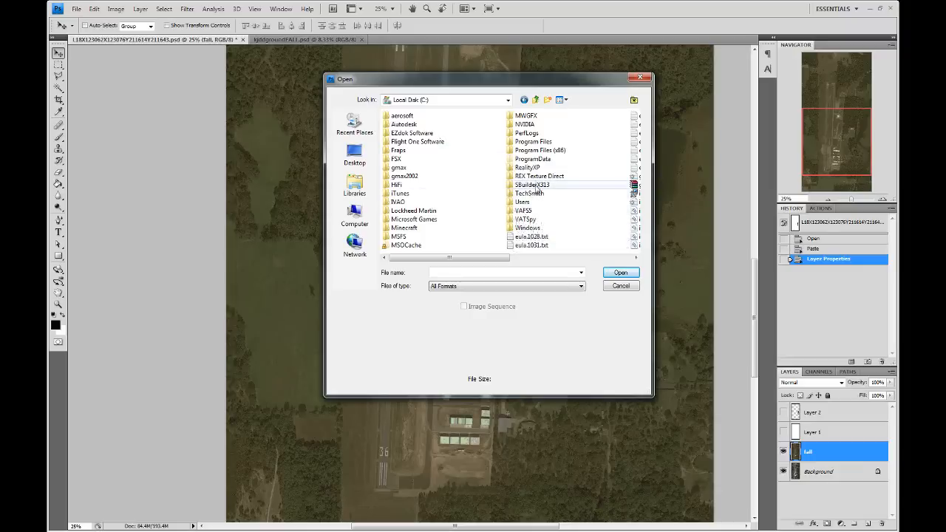
double_click(532, 184)
double_click(396, 223)
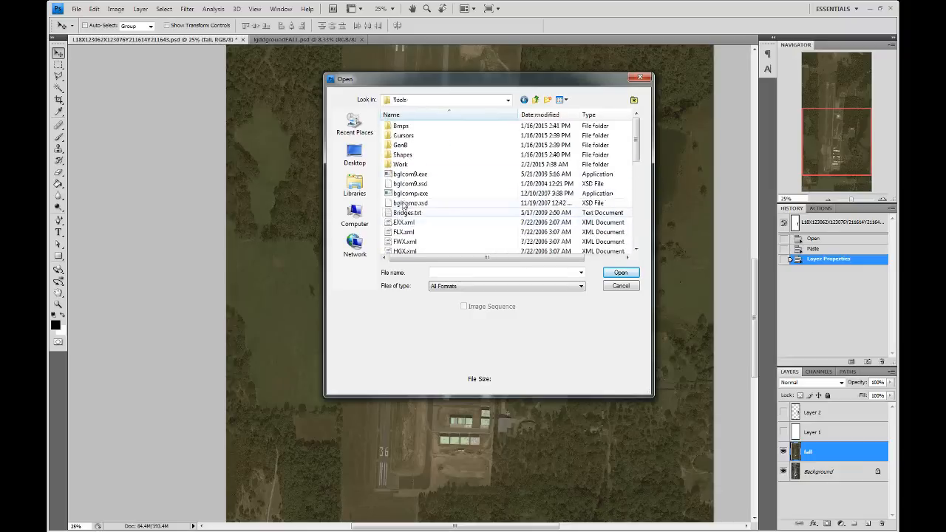
double_click(453, 176)
left_click(453, 176)
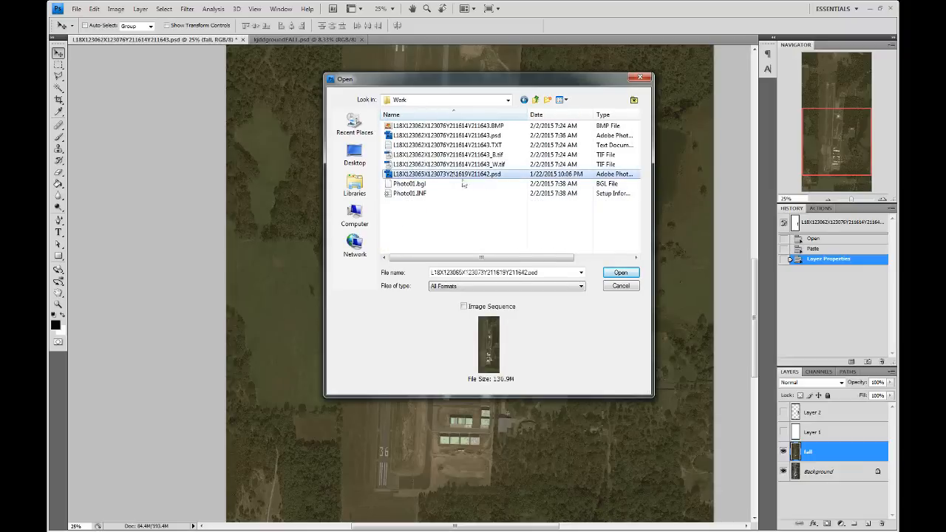
left_click(621, 272)
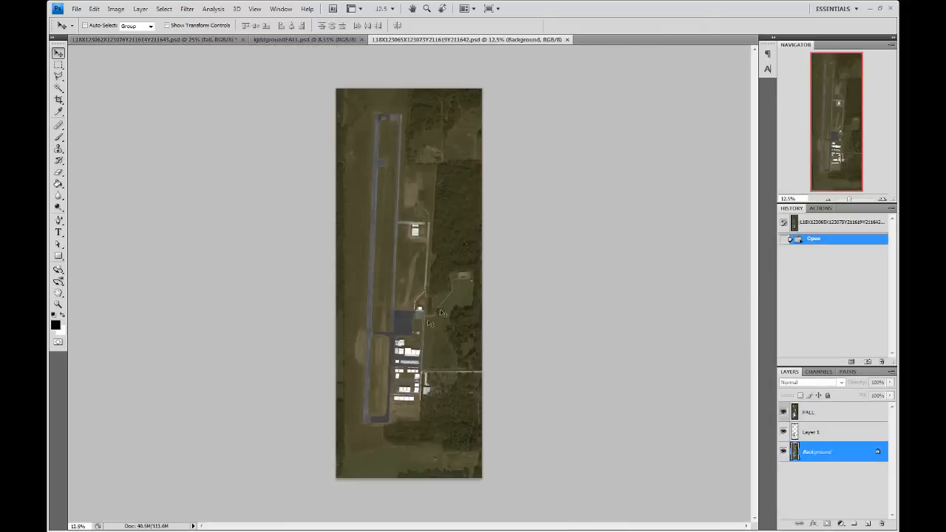
Make Layer 1 active and hide the FALL and Background layers to isolate the pavement.
left_click(813, 432)
left_click(784, 412)
left_click(784, 451)
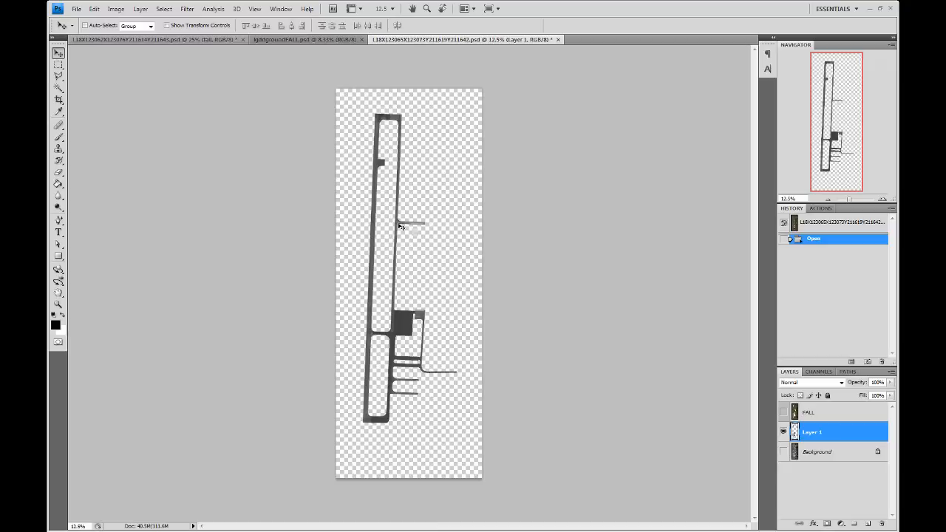
Select the transparent area of Layer 1 with the Magic Wand and invert the selection to outline the pavement.
left_click(59, 88)
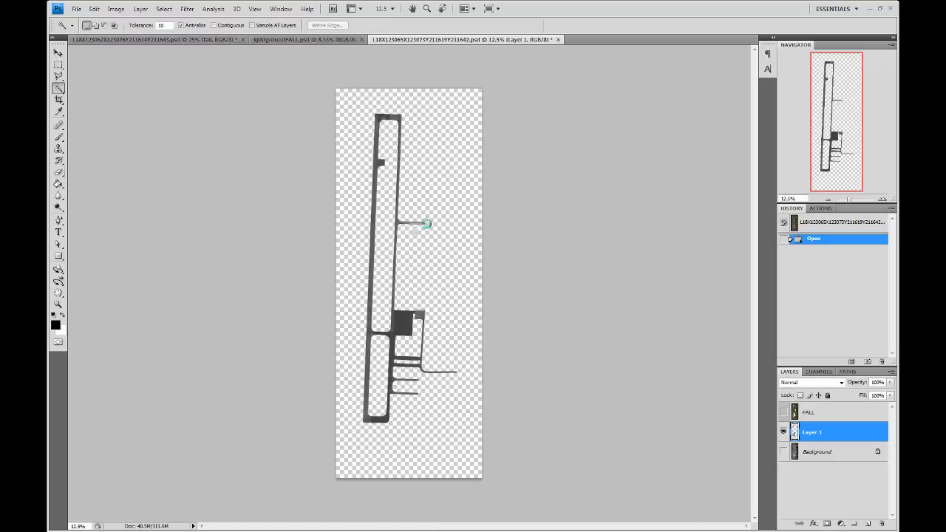
left_click(427, 224)
left_click(187, 9)
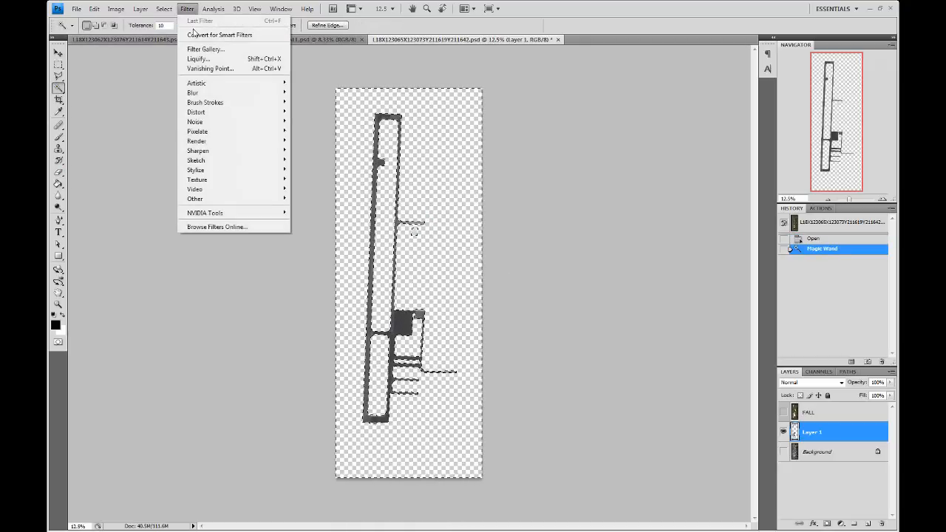
mouse_move(164, 9)
left_click(173, 49)
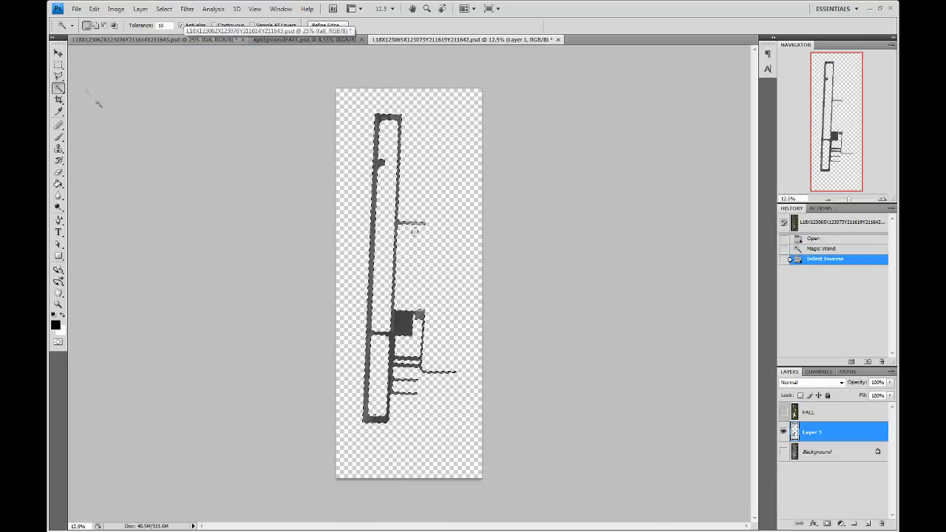
Transfer the pavement selection outline into the L18X123062X123076Y211614Y211643.psd document.
key("m")
left_click_drag(348, 258, 228, 121)
left_click_drag(204, 39, 194, 40)
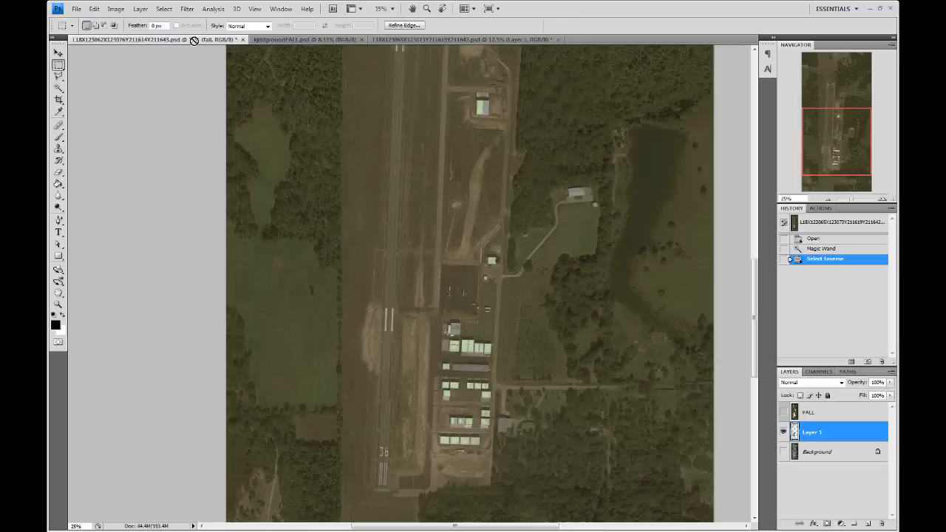
Align the selection outline with the runway, taxiways and apron on the fall layer, fine-tuning it at 200% zoom.
left_click_drag(448, 304, 456, 295)
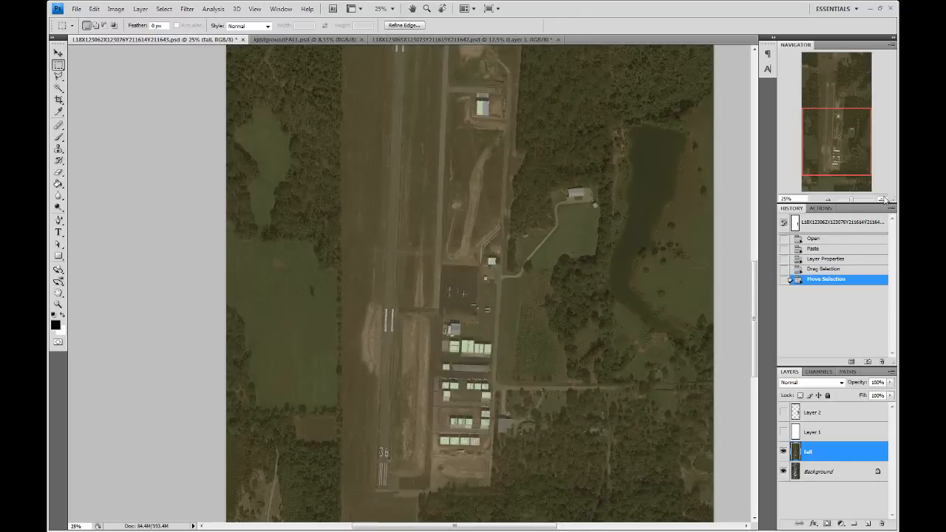
left_click(884, 200)
left_click(884, 200)
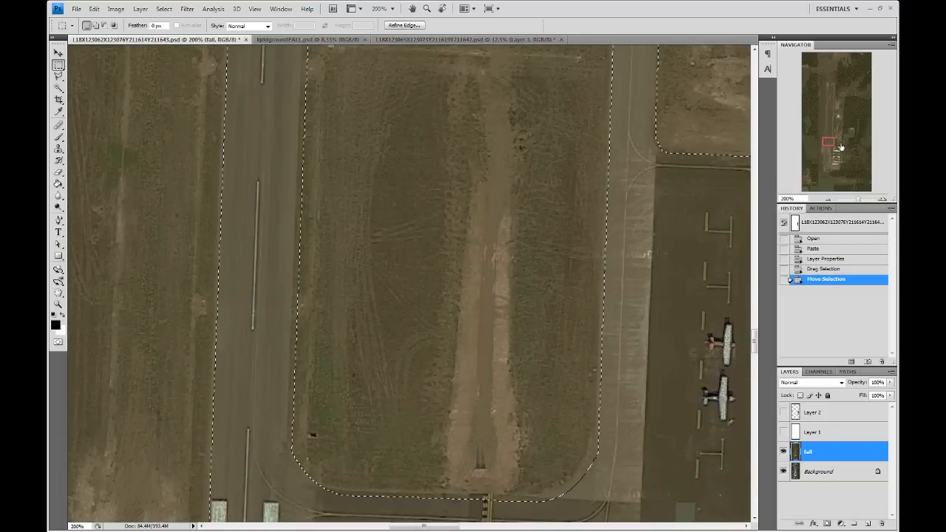
left_click(843, 143)
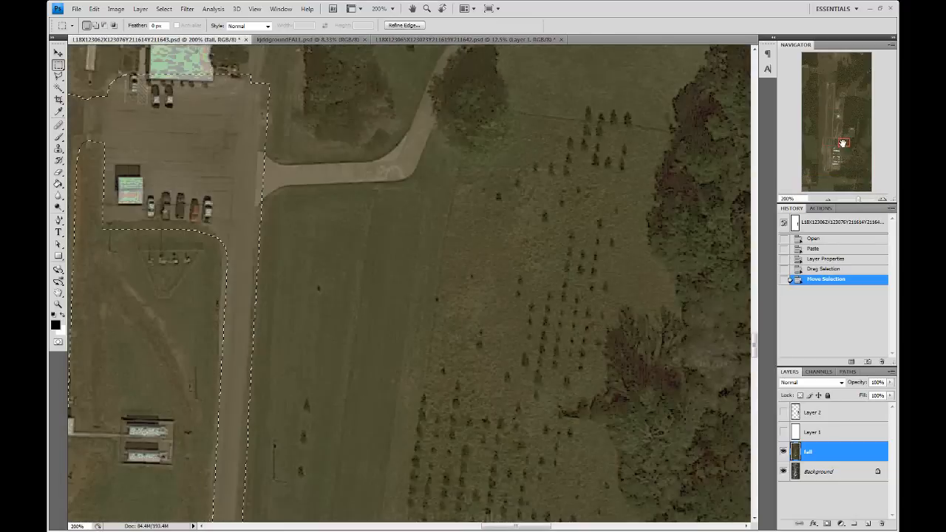
left_click_drag(842, 143, 836, 143)
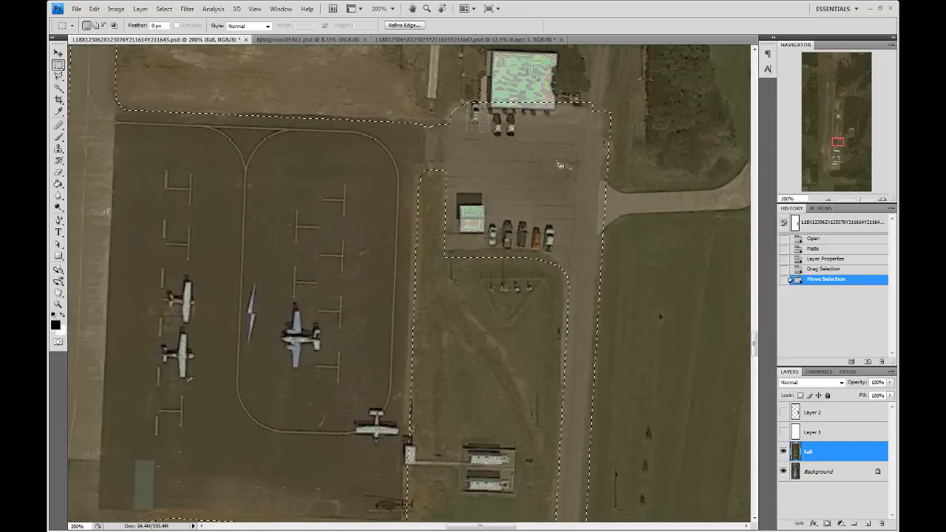
left_click_drag(558, 157, 551, 152)
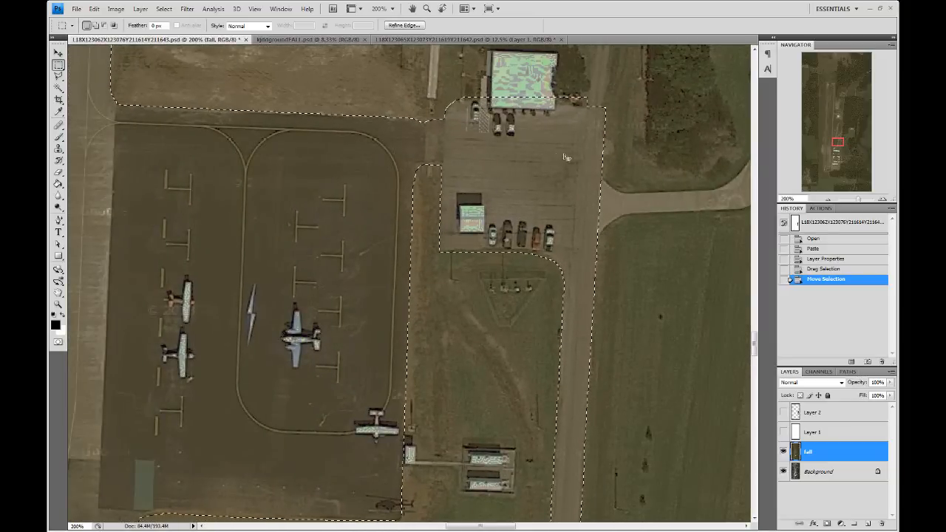
Check the outline at both runway ends and delete the selected pavement areas from the fall layer.
left_click(827, 200)
left_click(827, 200)
left_click(828, 200)
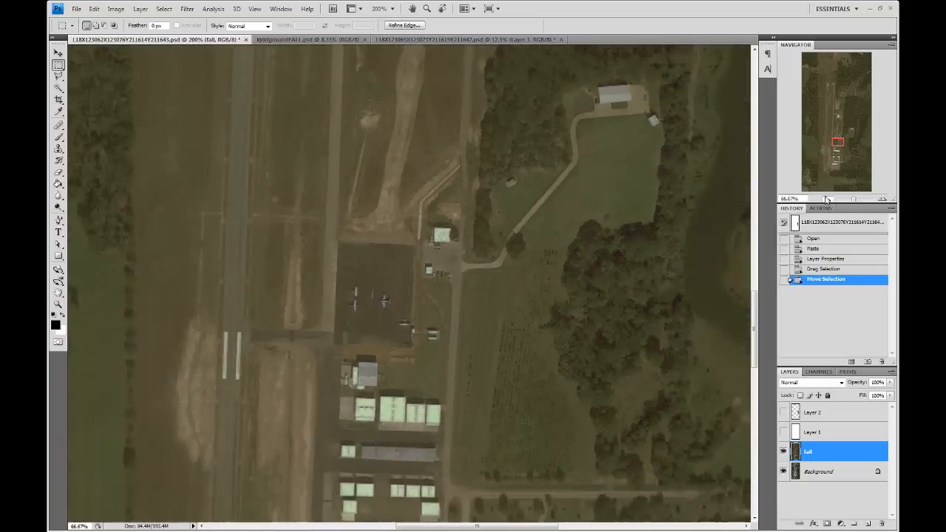
left_click(827, 199)
left_click(827, 200)
left_click(832, 86)
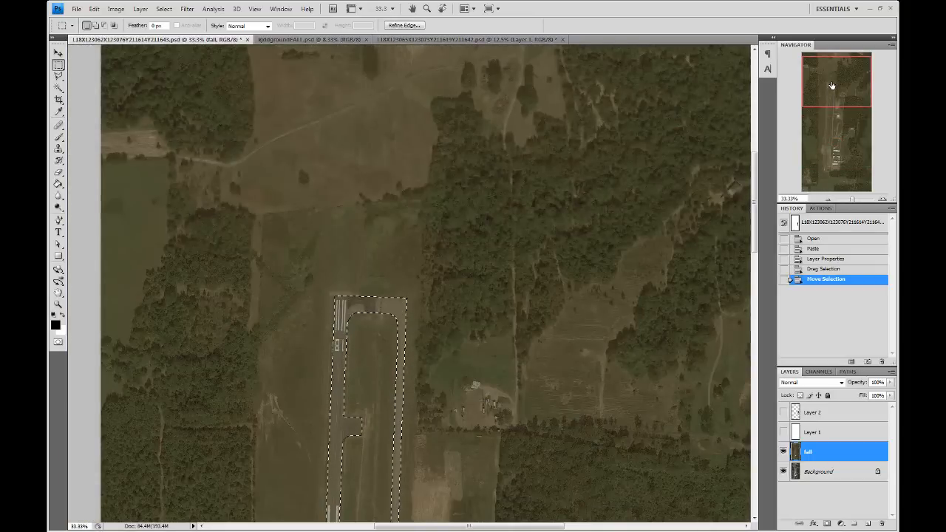
left_click(826, 169)
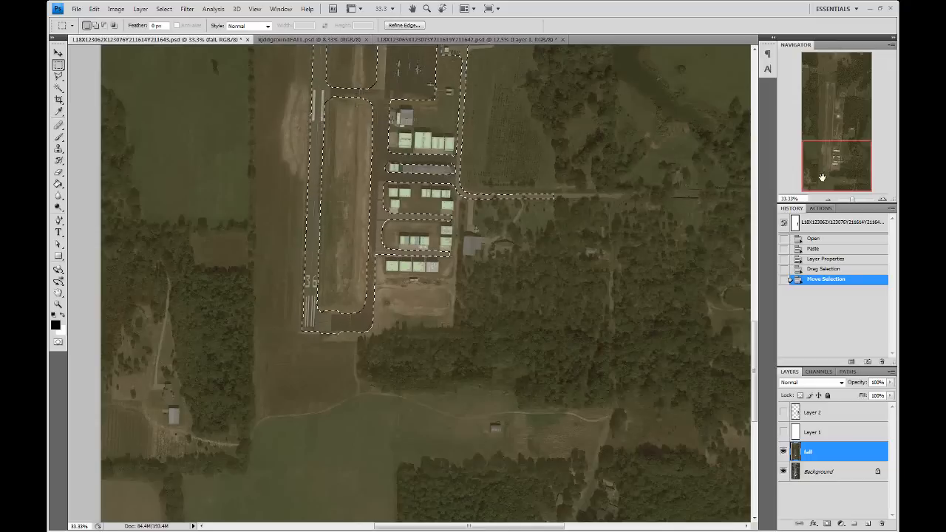
left_click_drag(819, 173, 817, 159)
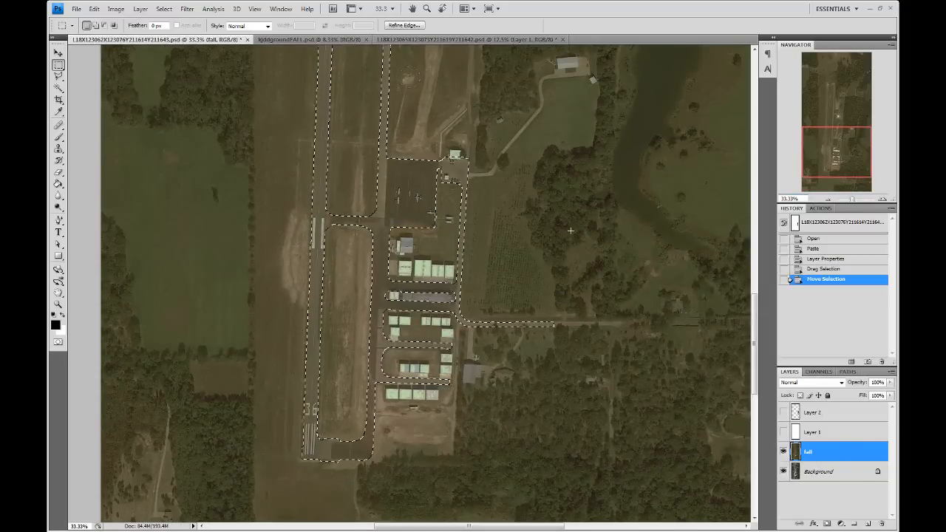
key("Delete")
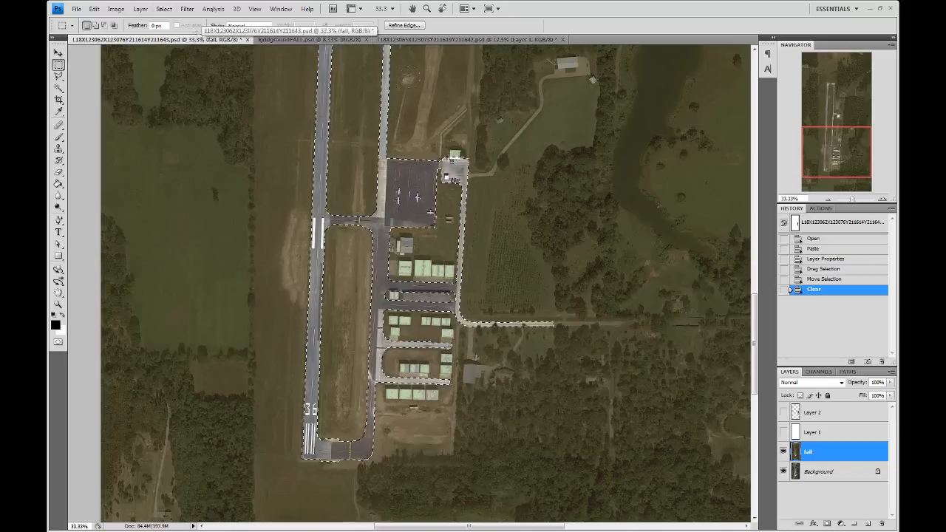
Save the selection as a new channel named runways and deselect it.
left_click(163, 8)
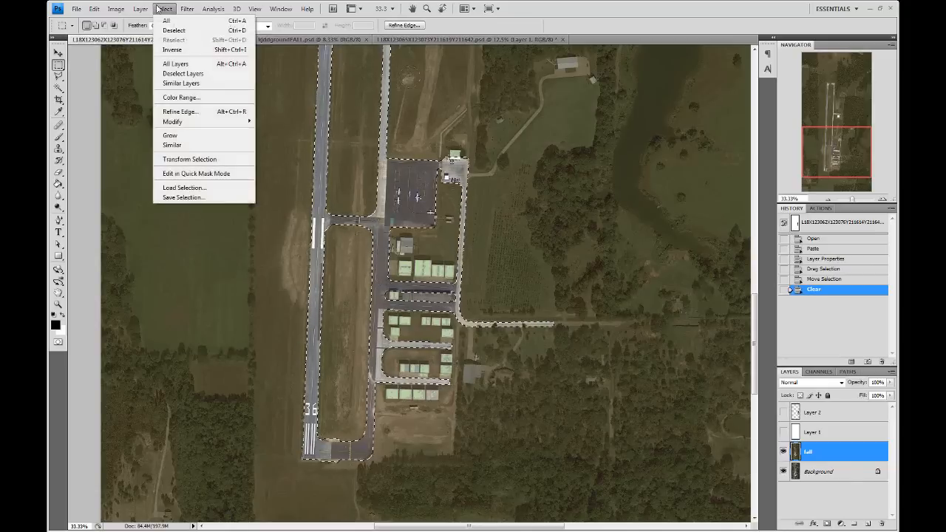
left_click(172, 197)
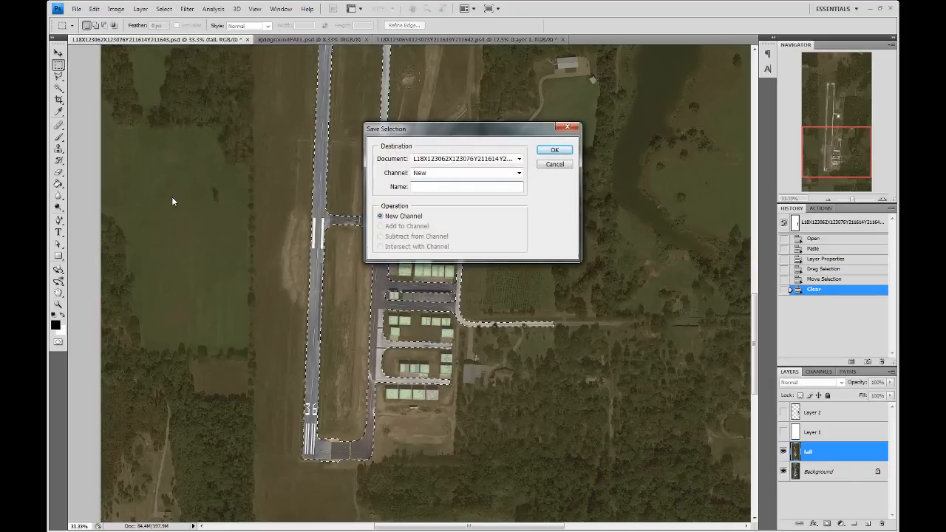
type("runways")
left_click(554, 150)
left_click(58, 54)
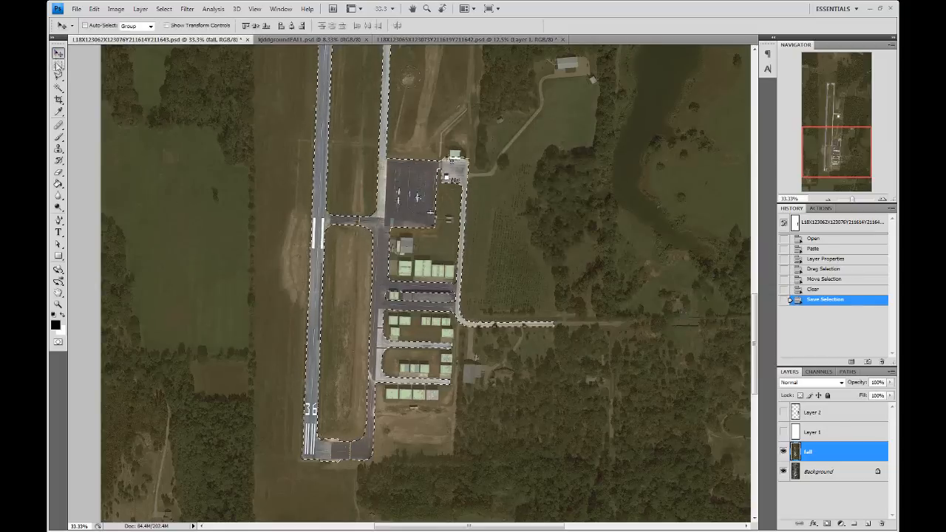
key("ctrl+d")
Return to the L18X123065X123073Y211619Y211642.psd document and clear its active selection.
left_click_drag(821, 151, 820, 94)
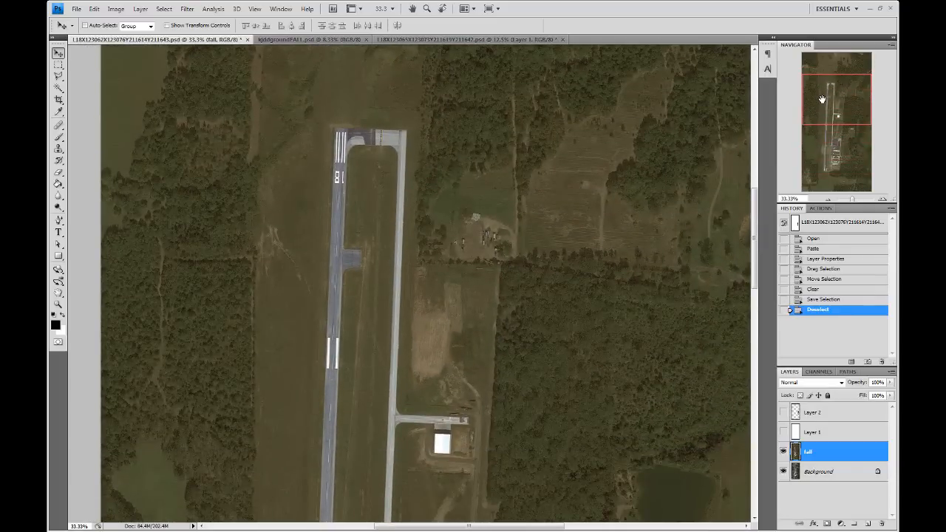
left_click_drag(828, 103, 830, 105)
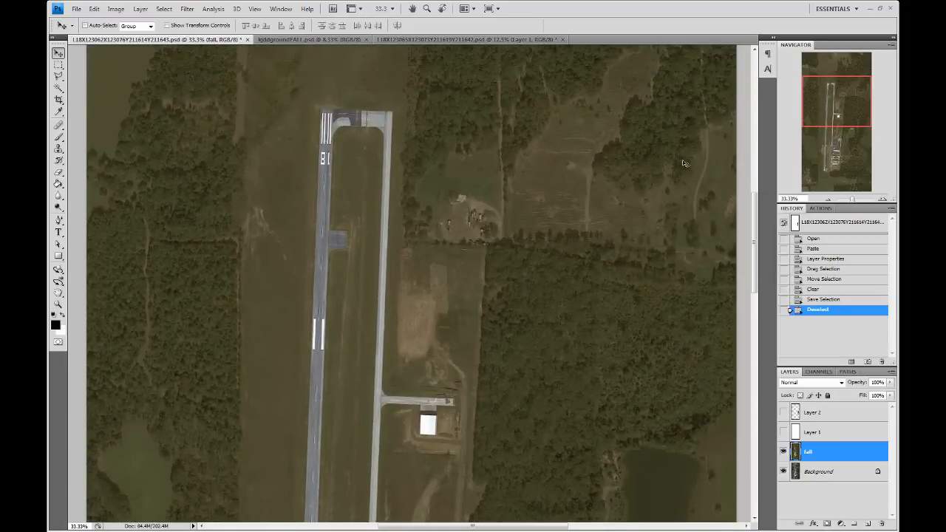
left_click_drag(840, 102, 822, 118)
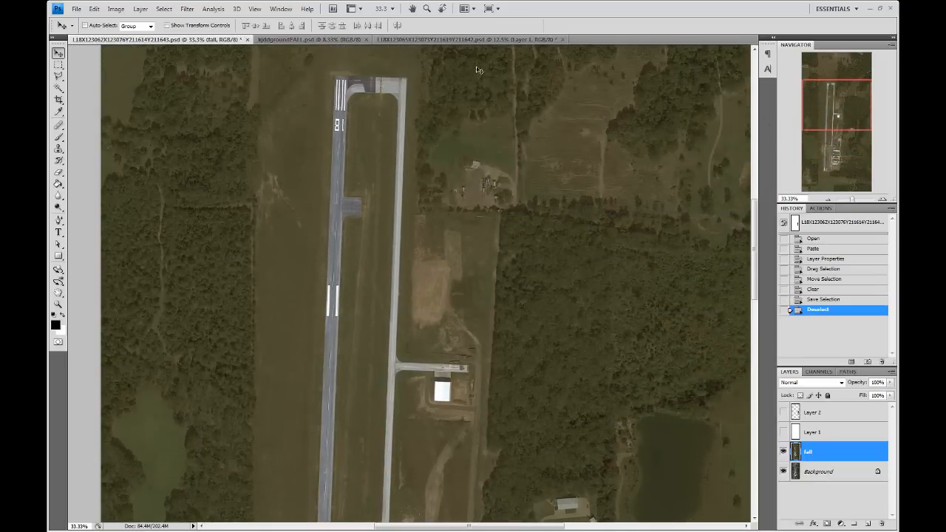
left_click(450, 40)
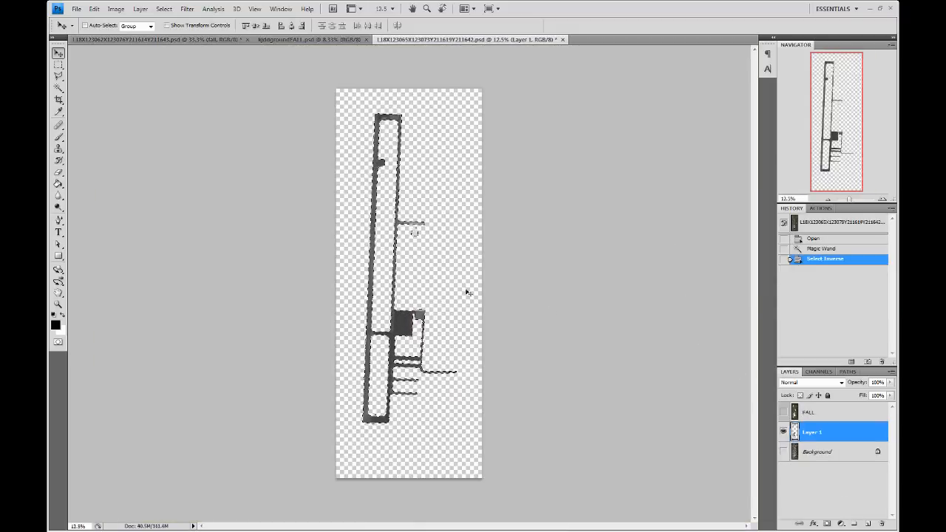
key("ctrl+d")
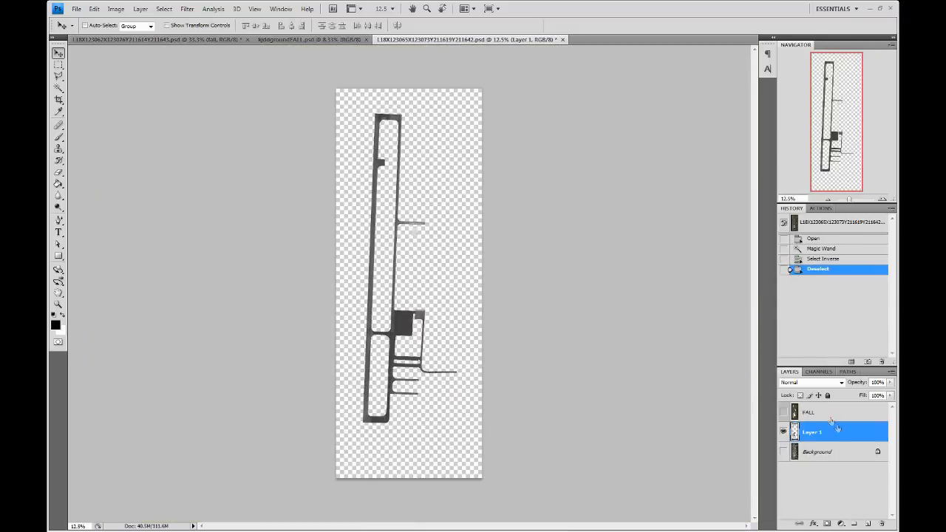
Duplicate Layer 1 into the L18X123062X123076Y211614Y211643.psd document and switch to that document.
right_click(840, 430)
left_click(828, 220)
left_click(507, 203)
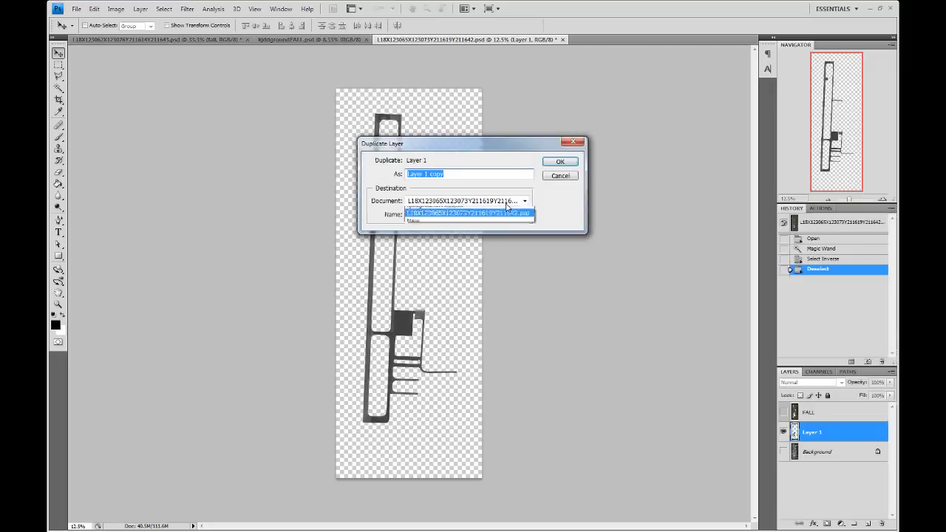
left_click(510, 210)
left_click(558, 162)
left_click(166, 37)
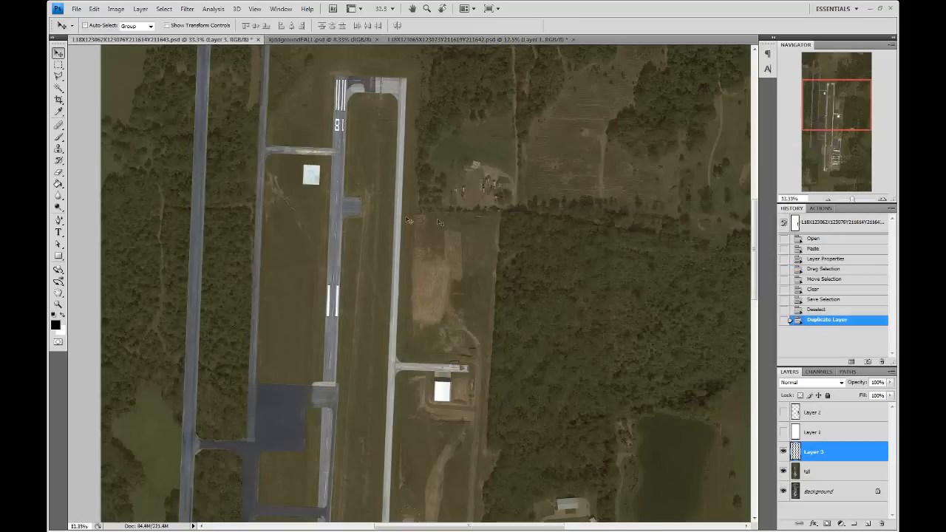
Move the duplicated pavement layer, Layer 3, so its runway, taxiways and apron line up with the aerial image.
left_click_drag(277, 417, 385, 443)
left_click_drag(532, 453, 503, 89)
left_click_drag(382, 155, 400, 340)
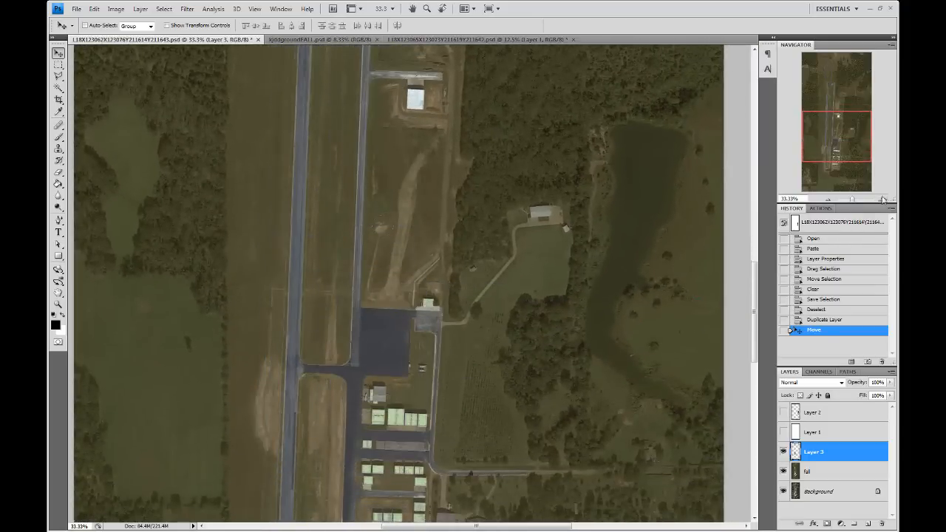
left_click(884, 200)
left_click(884, 200)
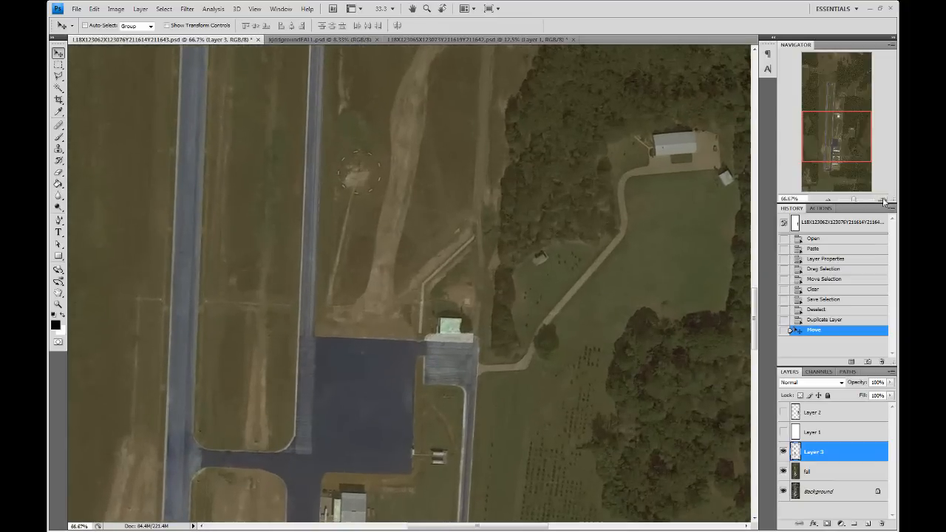
left_click(882, 201)
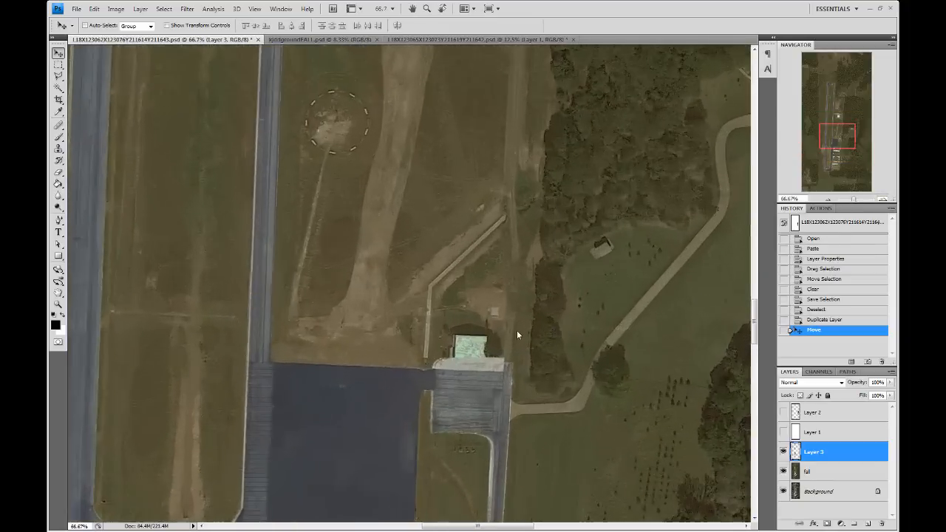
scroll(517, 331, "down", 4)
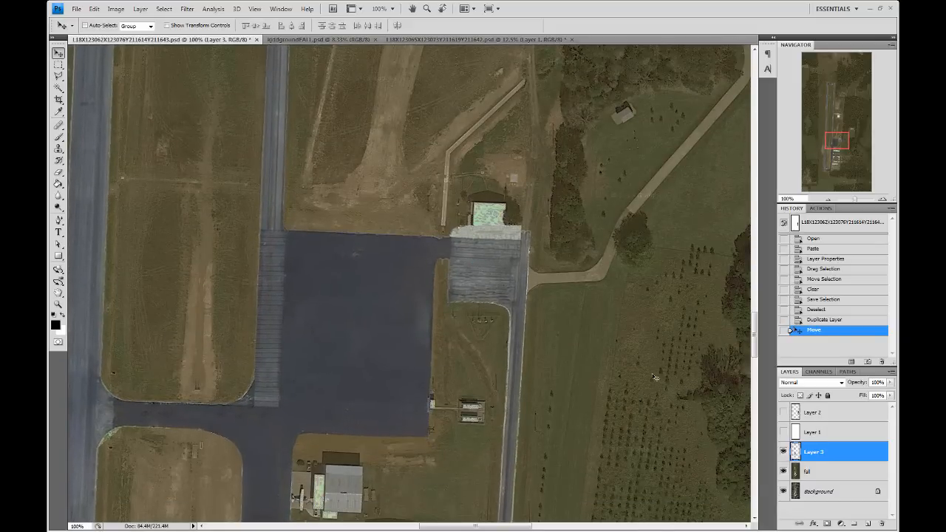
Nudge Layer 3 up slightly and compare its alignment with the underlying pavement by hiding and showing the layer.
left_click(784, 452)
left_click(785, 452)
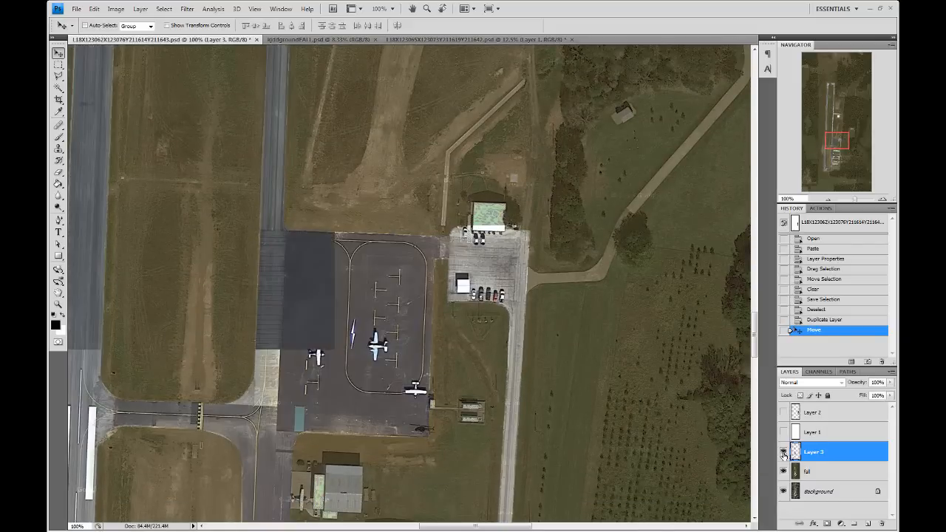
key("Up")
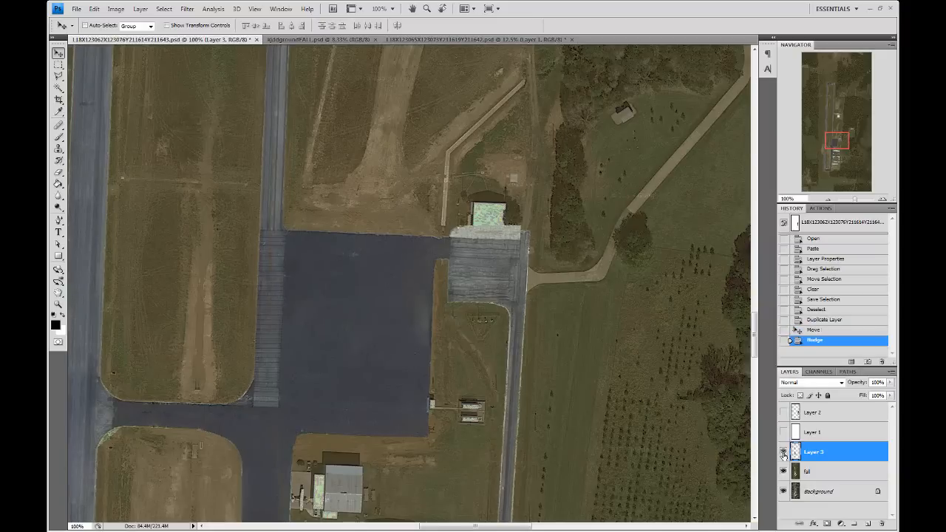
left_click(784, 452)
left_click(784, 452)
left_click(785, 453)
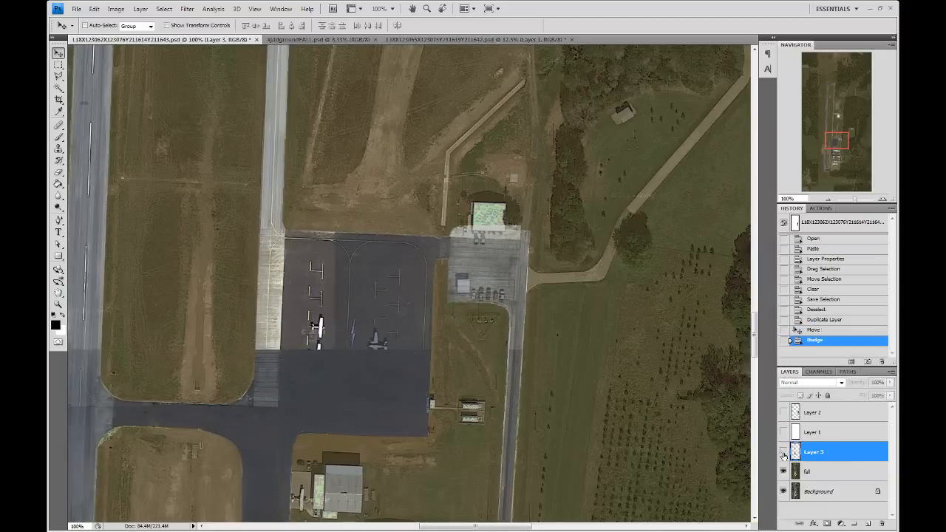
left_click(784, 452)
left_click(783, 452)
left_click(783, 452)
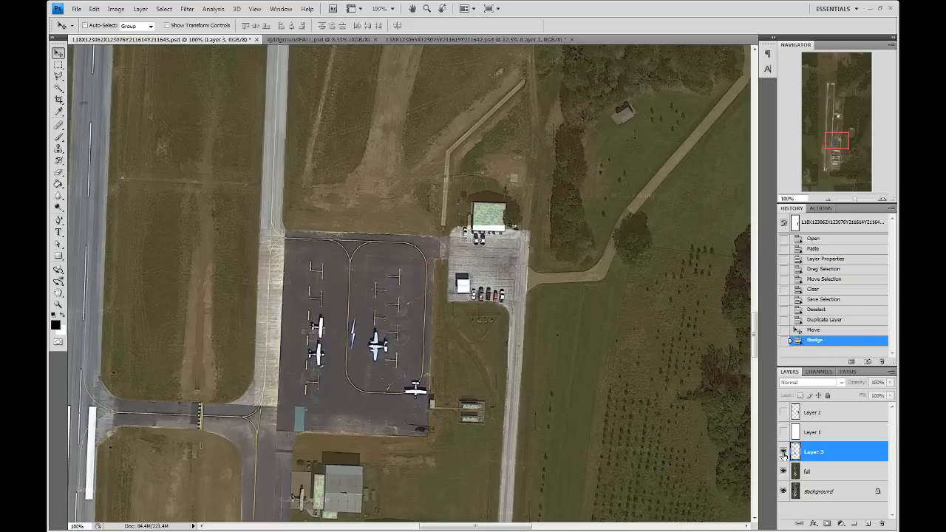
Check the overall fit of the pavement around the hangars and runway end, and save the PSD document.
left_click(829, 200)
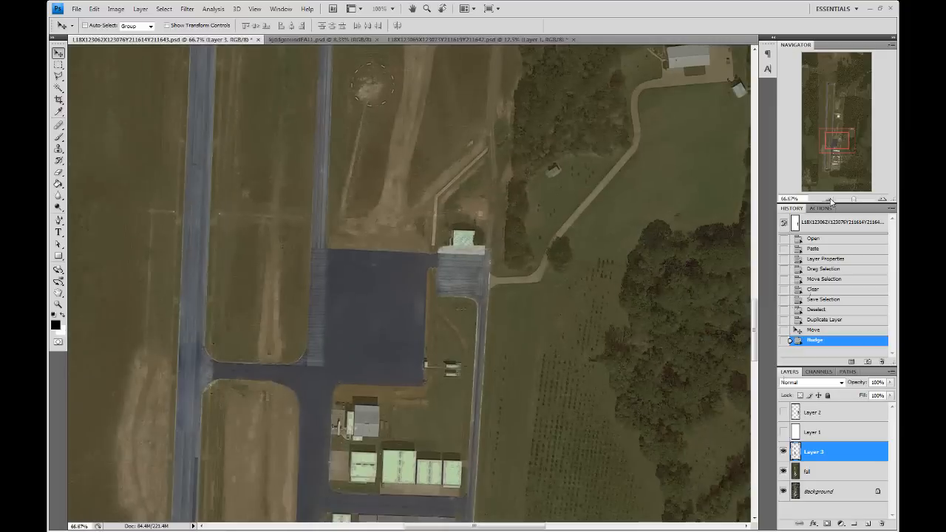
left_click(828, 200)
left_click(829, 200)
left_click(828, 200)
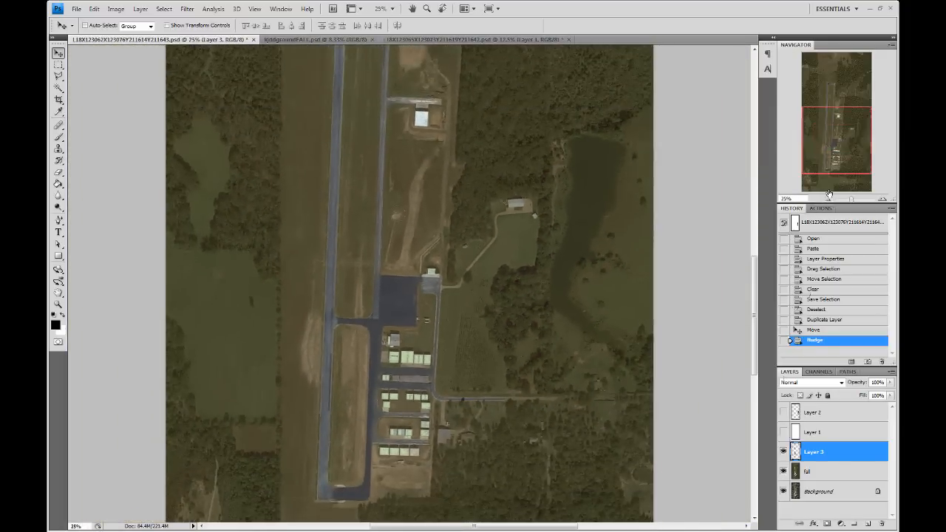
left_click_drag(837, 128, 836, 155)
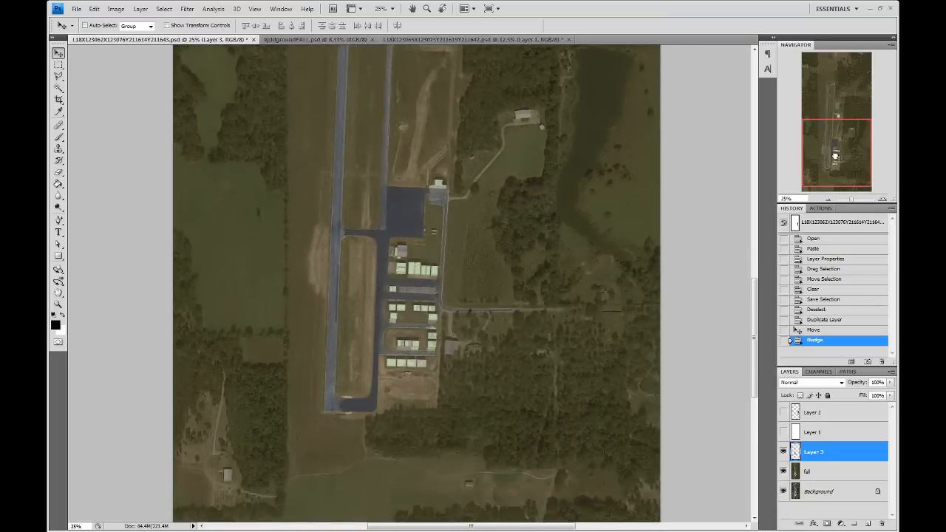
left_click(76, 9)
left_click(100, 134)
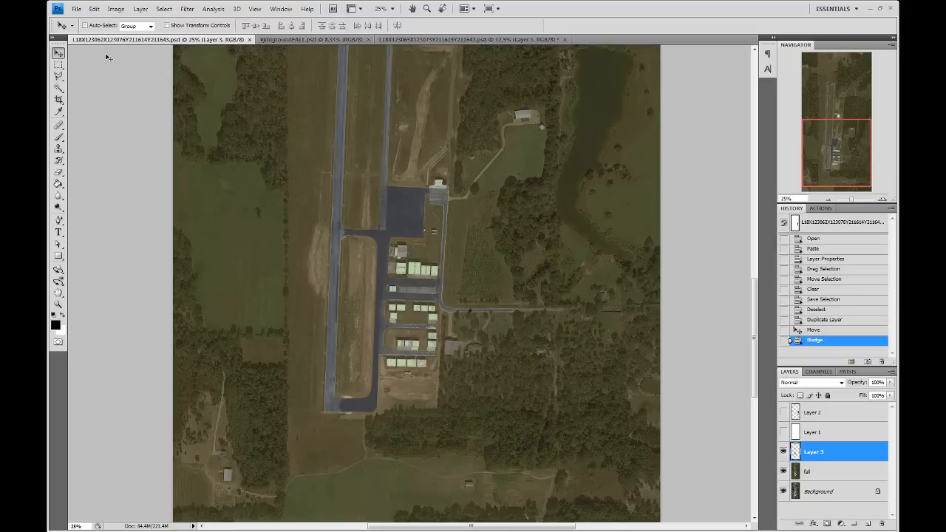
Make the fall layer active for editing around the runway's southern end, leaving its layer style unchanged.
left_click_drag(828, 111, 829, 136)
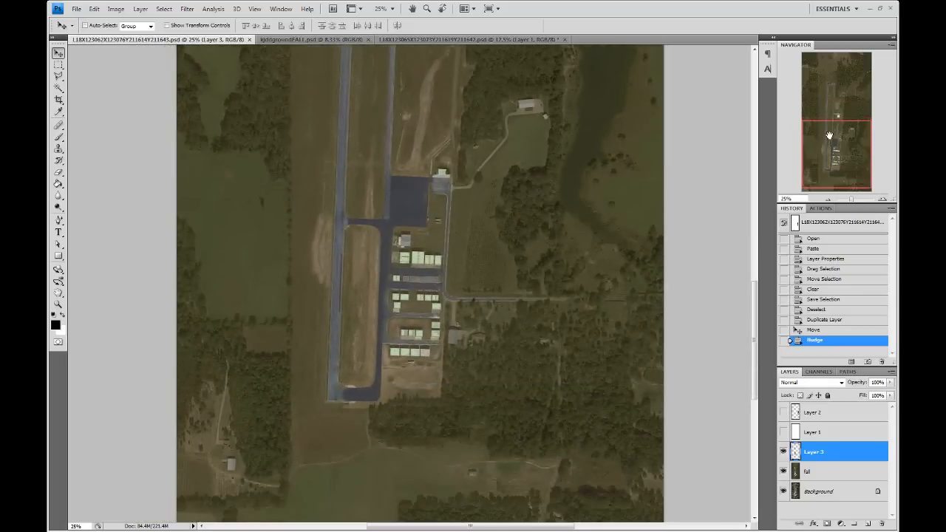
left_click_drag(834, 150, 832, 182)
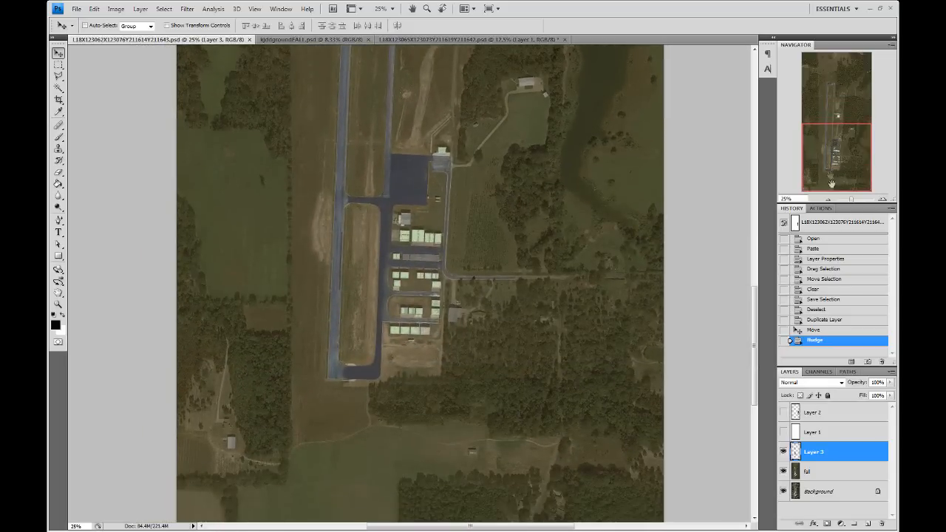
left_click(885, 201)
left_click(885, 201)
left_click(885, 201)
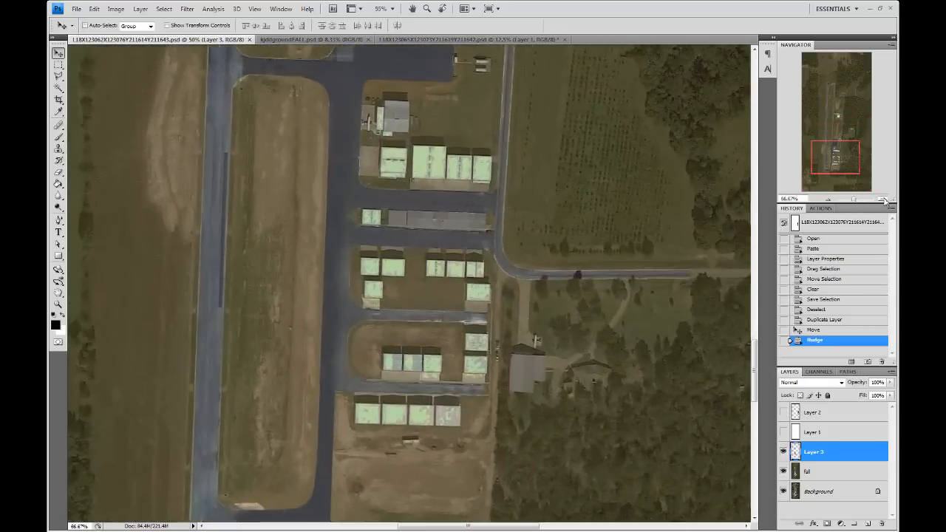
left_click(885, 201)
left_click_drag(840, 154, 828, 168)
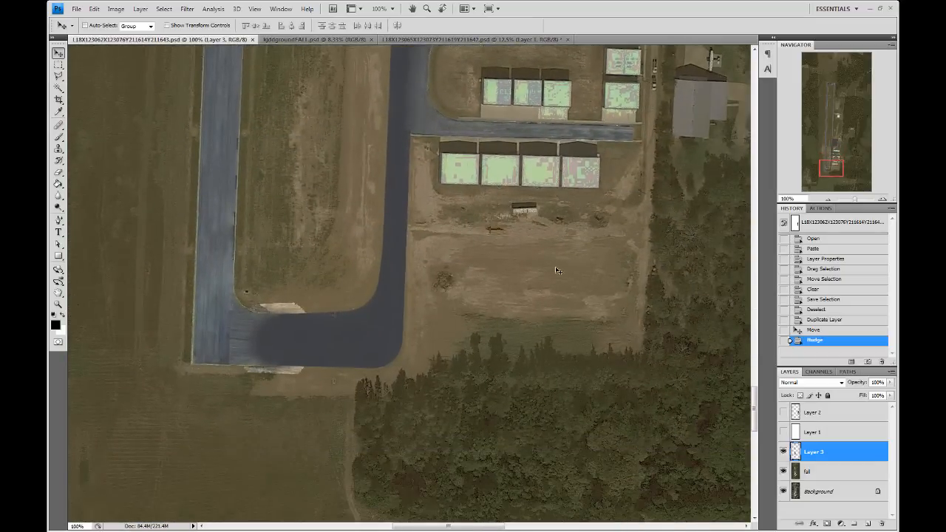
double_click(827, 470)
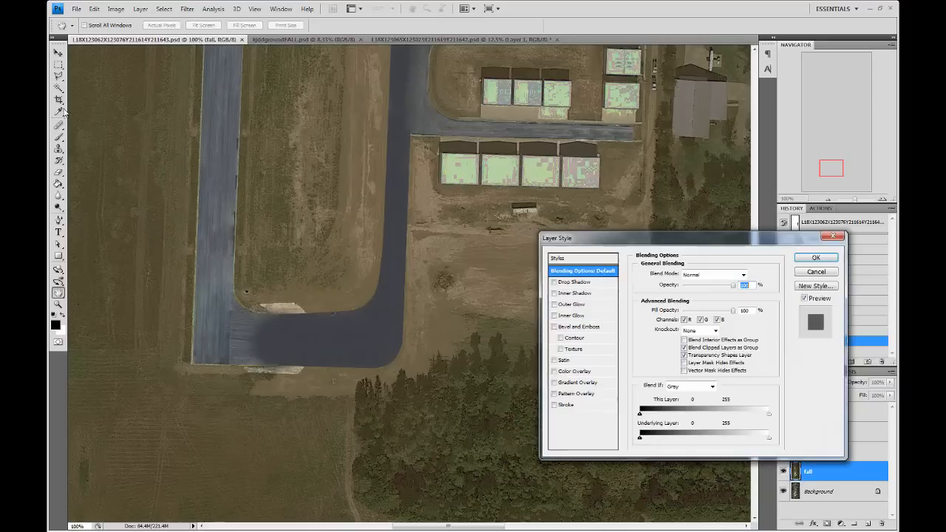
left_click(828, 271)
key("v")
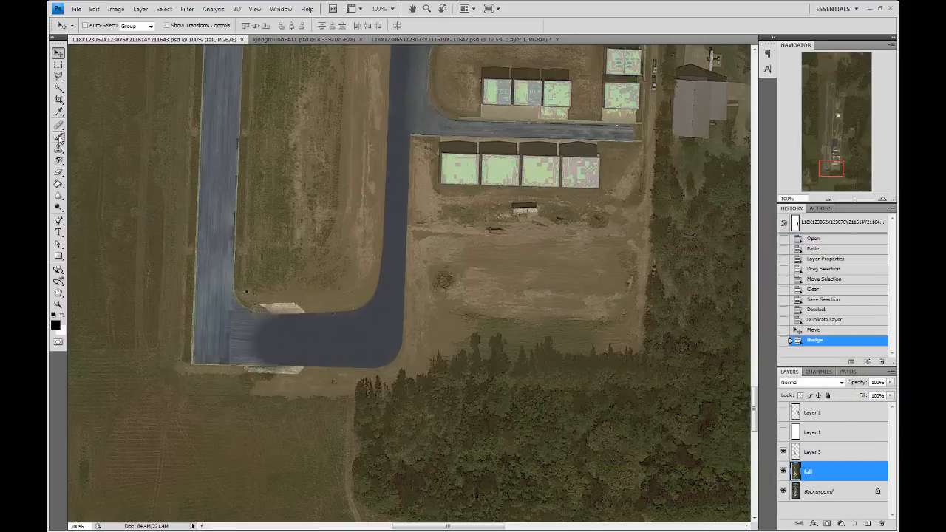
Erase the fall layer over the bare dirt lot south of the hangars using the Eraser at 64% opacity.
left_click(59, 172)
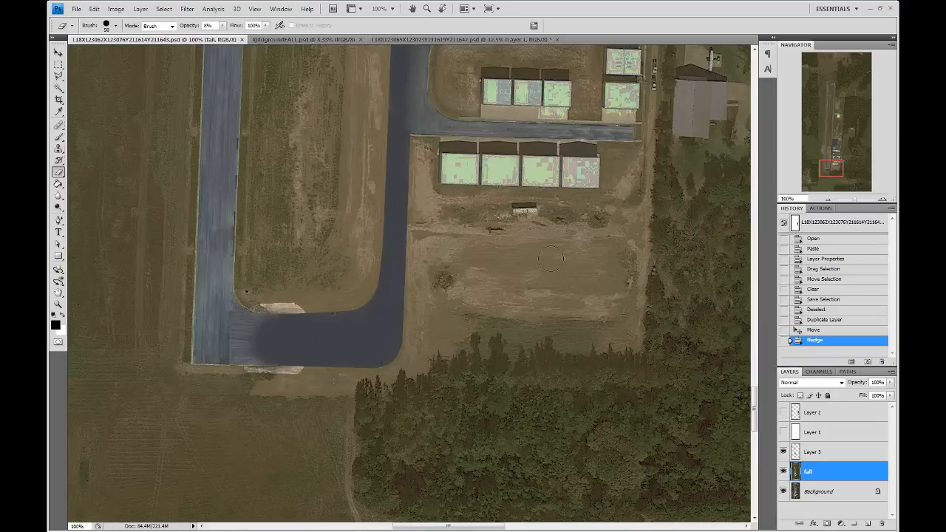
left_click_drag(221, 25, 239, 39)
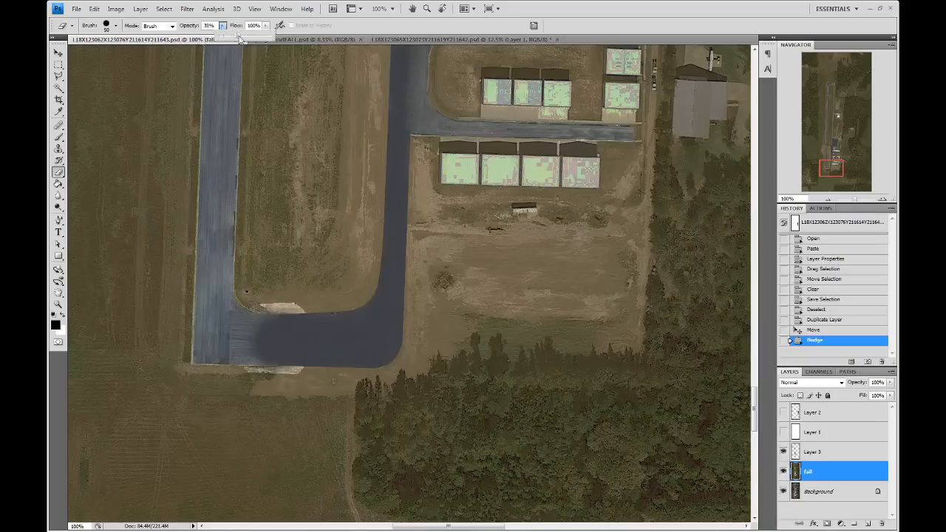
left_click(733, 15)
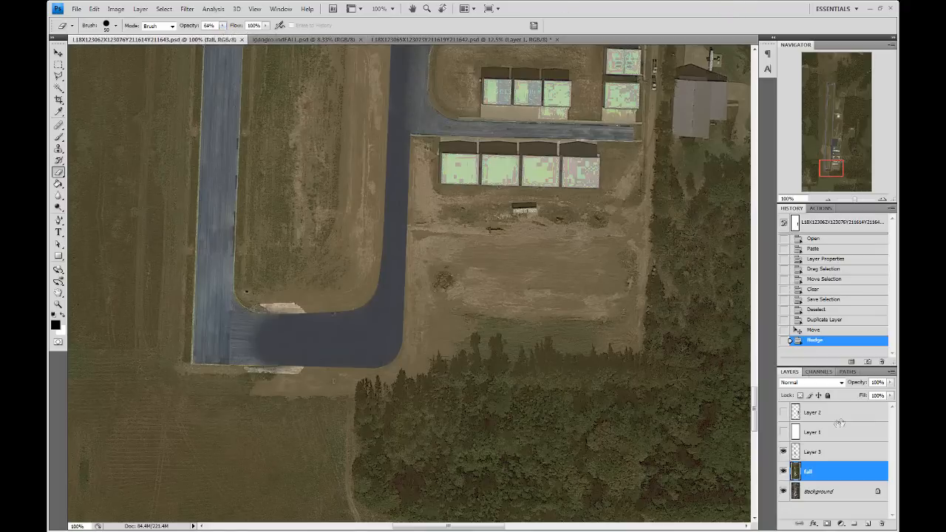
mouse_move(550, 279)
left_mouse_down()
mouse_move(514, 280)
mouse_move(517, 257)
mouse_move(559, 240)
mouse_move(524, 232)
mouse_move(429, 238)
mouse_move(414, 270)
mouse_move(436, 281)
mouse_move(465, 267)
mouse_move(490, 270)
mouse_move(448, 291)
mouse_move(546, 305)
left_mouse_up()
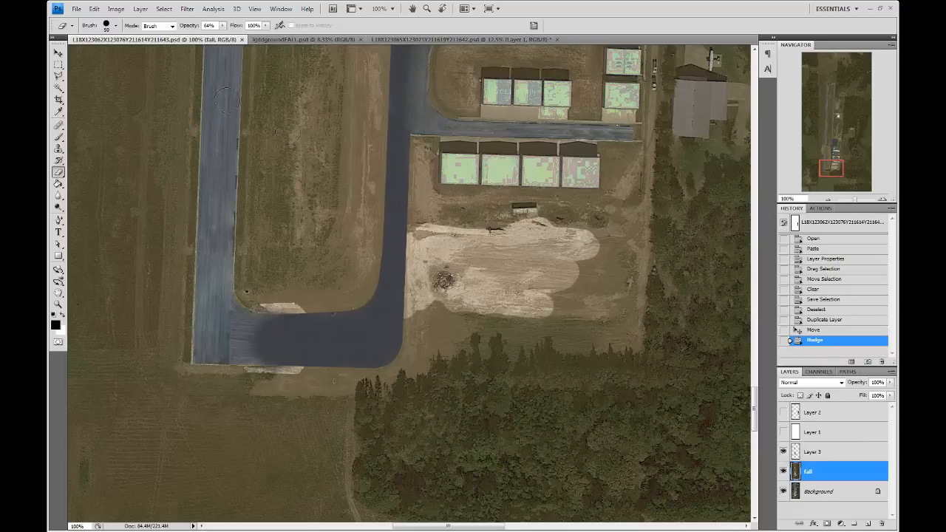
Switch the Eraser to a soft 45 px brush and extend the erased area over the dirt lot's edges and beside the southernmost hangars.
left_click(115, 27)
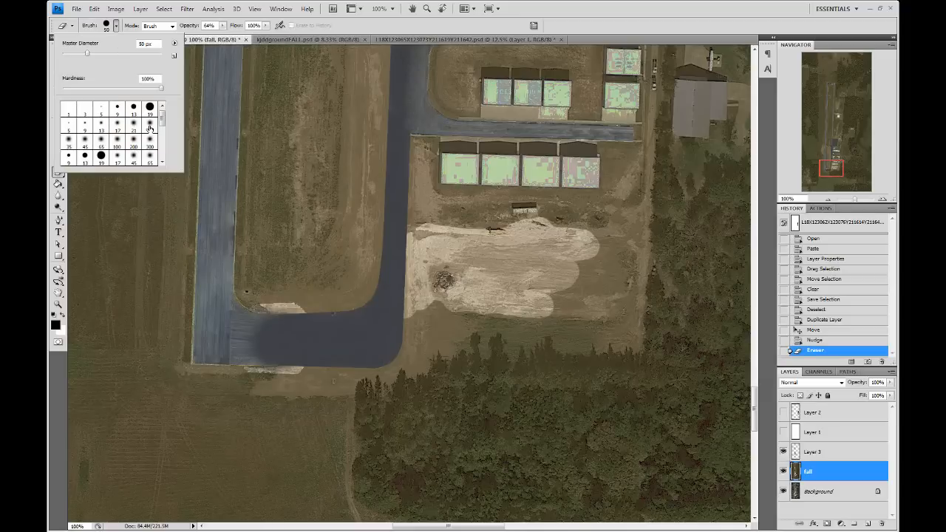
left_click(85, 141)
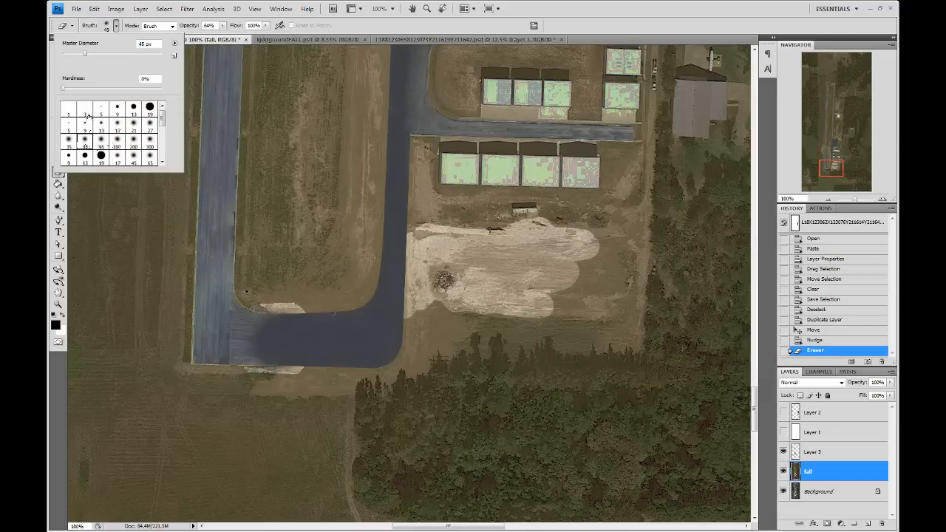
left_click(116, 30)
mouse_move(539, 296)
left_mouse_down()
mouse_move(592, 304)
mouse_move(573, 285)
mouse_move(581, 272)
mouse_move(570, 282)
mouse_move(587, 278)
mouse_move(615, 307)
mouse_move(615, 343)
mouse_move(637, 244)
mouse_move(642, 277)
mouse_move(616, 265)
left_mouse_up()
mouse_move(604, 222)
left_mouse_down()
mouse_move(625, 218)
mouse_move(587, 231)
mouse_move(500, 228)
mouse_move(537, 220)
left_mouse_up()
mouse_move(471, 231)
left_mouse_down()
mouse_move(442, 228)
mouse_move(417, 155)
left_mouse_up()
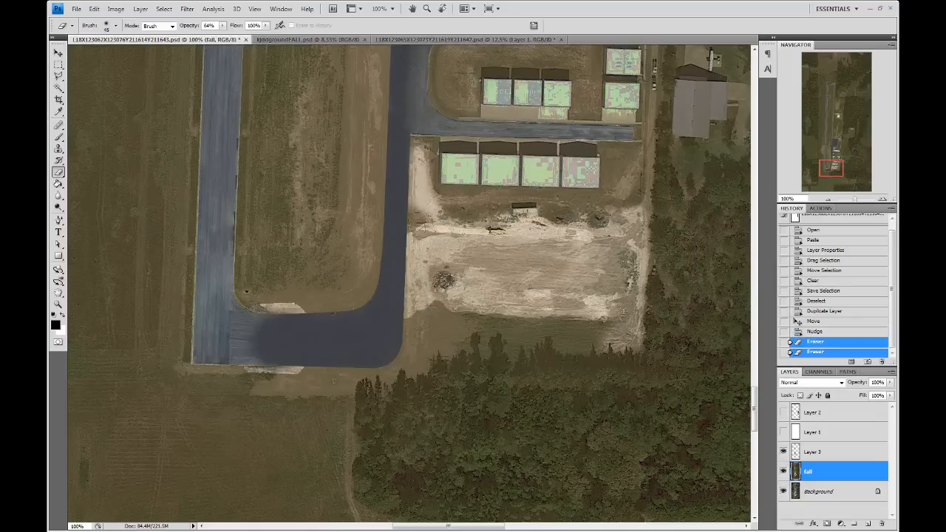
Erase the fall layer along the taxiway's outer edge and around the bare ground at the runway's southern end.
left_click_drag(417, 213, 410, 200)
mouse_move(422, 261)
left_mouse_down()
mouse_move(466, 319)
mouse_move(444, 344)
mouse_move(432, 306)
mouse_move(412, 333)
mouse_move(426, 358)
mouse_move(263, 392)
left_mouse_up()
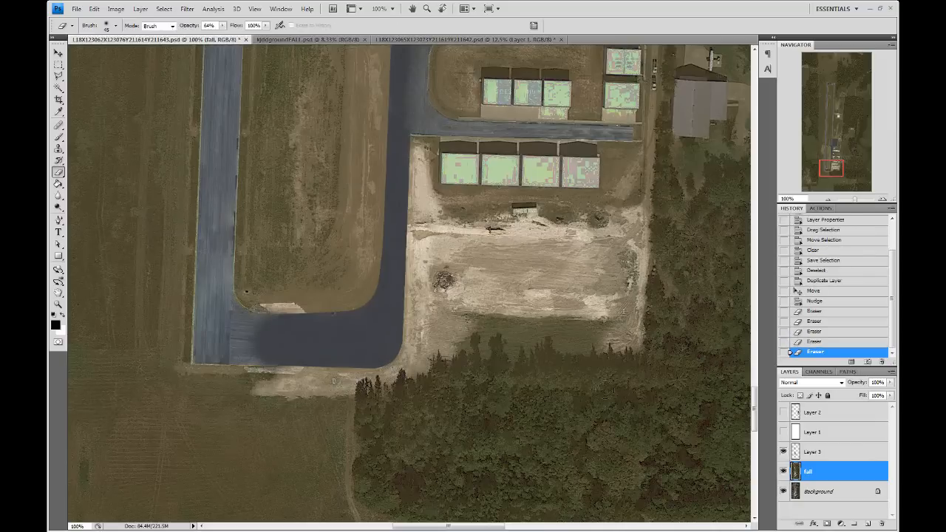
left_click_drag(263, 363, 180, 364)
left_click(229, 365)
left_click(294, 311)
left_click(300, 312)
left_click(304, 313)
Erase the fall layer over the bare dirt strips in the long median between the runway and the parallel taxiway.
mouse_move(244, 298)
left_mouse_down()
mouse_move(297, 288)
mouse_move(366, 296)
mouse_move(376, 211)
mouse_move(327, 297)
mouse_move(366, 222)
mouse_move(307, 268)
mouse_move(337, 240)
mouse_move(352, 194)
mouse_move(336, 214)
mouse_move(380, 380)
left_mouse_up()
left_click_drag(372, 156, 365, 390)
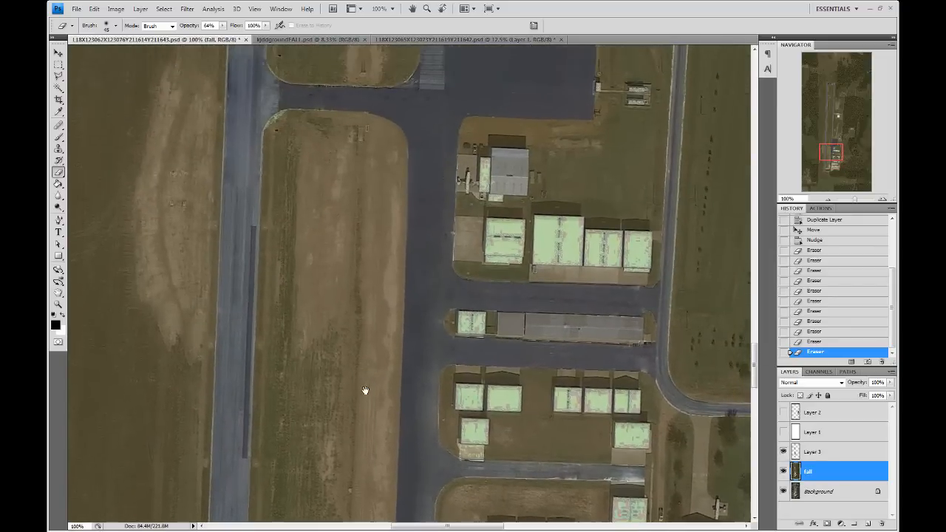
mouse_move(296, 346)
left_mouse_down()
mouse_move(304, 142)
mouse_move(356, 123)
mouse_move(395, 151)
mouse_move(388, 329)
mouse_move(396, 174)
mouse_move(365, 131)
mouse_move(320, 164)
mouse_move(344, 177)
mouse_move(315, 229)
mouse_move(319, 285)
mouse_move(358, 207)
mouse_move(338, 295)
mouse_move(304, 337)
mouse_move(374, 188)
mouse_move(359, 347)
mouse_move(368, 399)
mouse_move(396, 329)
mouse_move(396, 492)
left_mouse_up()
left_click_drag(400, 434, 405, 253)
mouse_move(399, 256)
left_mouse_down()
mouse_move(387, 497)
mouse_move(362, 235)
mouse_move(349, 440)
mouse_move(366, 376)
left_mouse_up()
left_click_drag(395, 489, 374, 317)
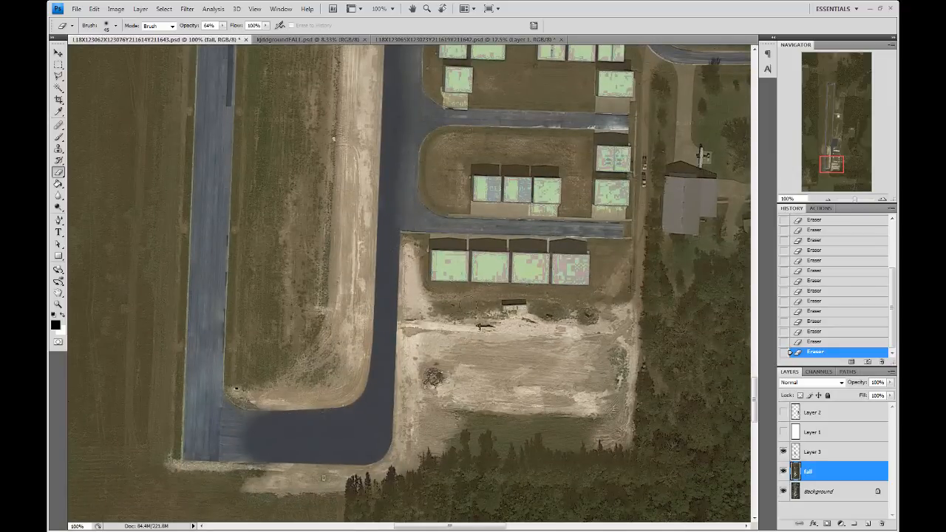
Erase the fall layer over the dirt track, driveway and large roof east of the hangars, using a soft 35 px brush.
mouse_move(590, 323)
left_mouse_down()
mouse_move(584, 331)
mouse_move(583, 304)
mouse_move(599, 280)
left_mouse_up()
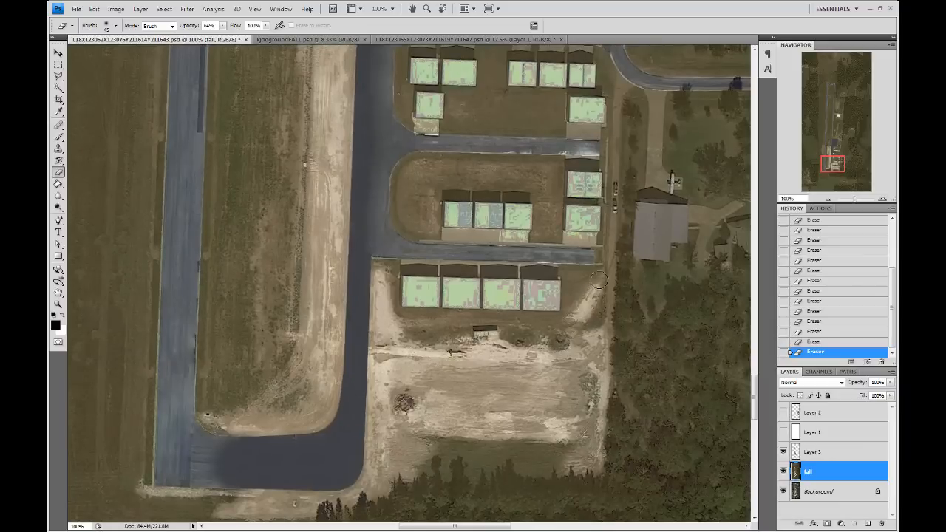
mouse_move(607, 328)
left_mouse_down()
mouse_move(619, 83)
mouse_move(657, 144)
mouse_move(643, 252)
mouse_move(661, 223)
mouse_move(664, 248)
left_mouse_up()
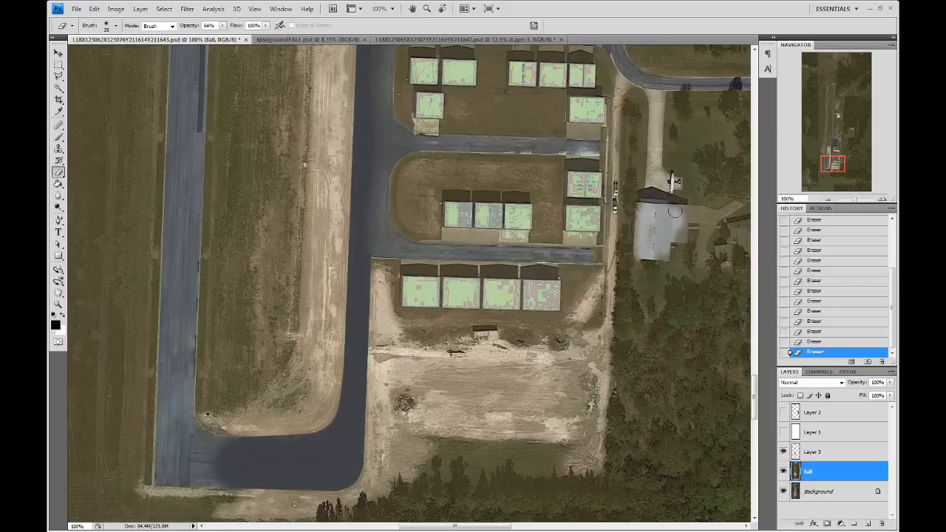
left_click_drag(674, 162, 535, 416)
Erase the fall layer over the hangars, parked aircraft and pads south of the large apron, including the long hangar row.
left_click_drag(399, 71, 436, 242)
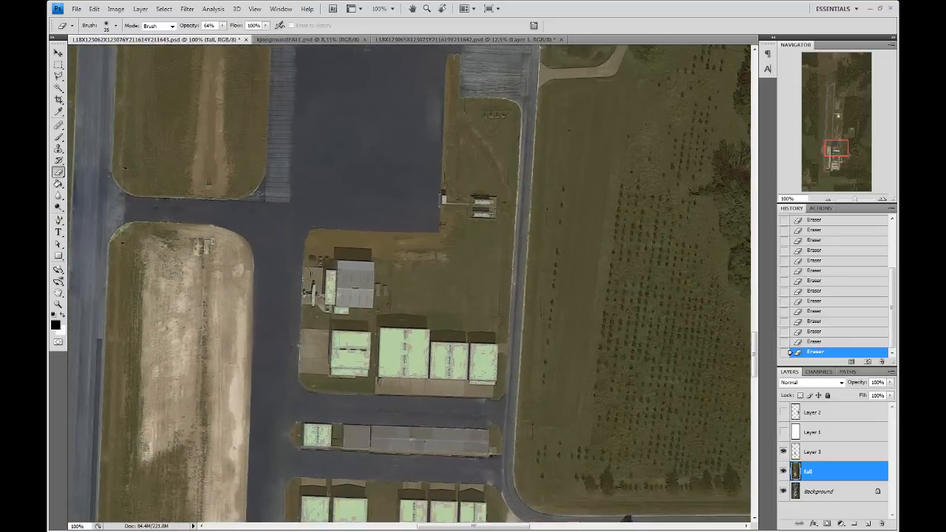
mouse_move(325, 275)
left_mouse_down()
mouse_move(327, 292)
mouse_move(315, 296)
left_mouse_up()
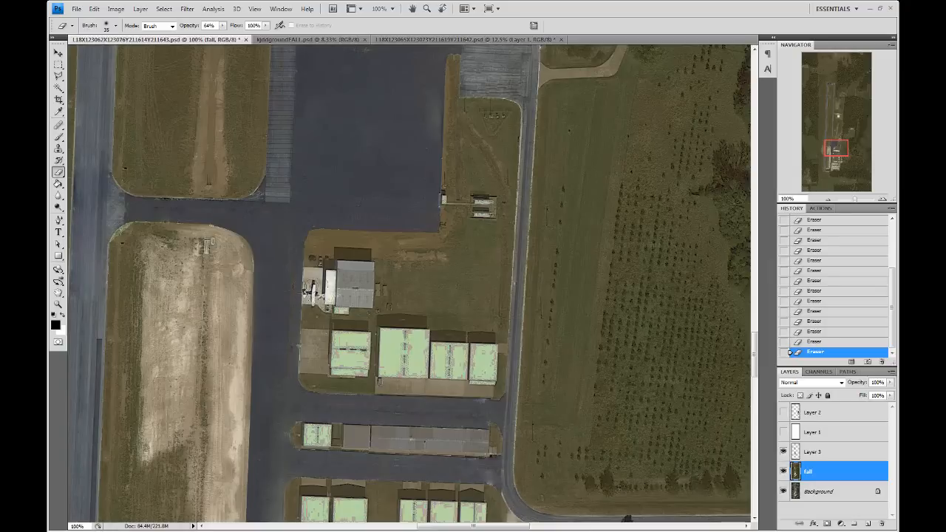
mouse_move(303, 335)
left_mouse_down()
mouse_move(329, 339)
mouse_move(310, 354)
mouse_move(337, 369)
mouse_move(480, 384)
mouse_move(420, 397)
mouse_move(395, 387)
mouse_move(411, 309)
left_mouse_up()
left_click_drag(479, 339, 370, 330)
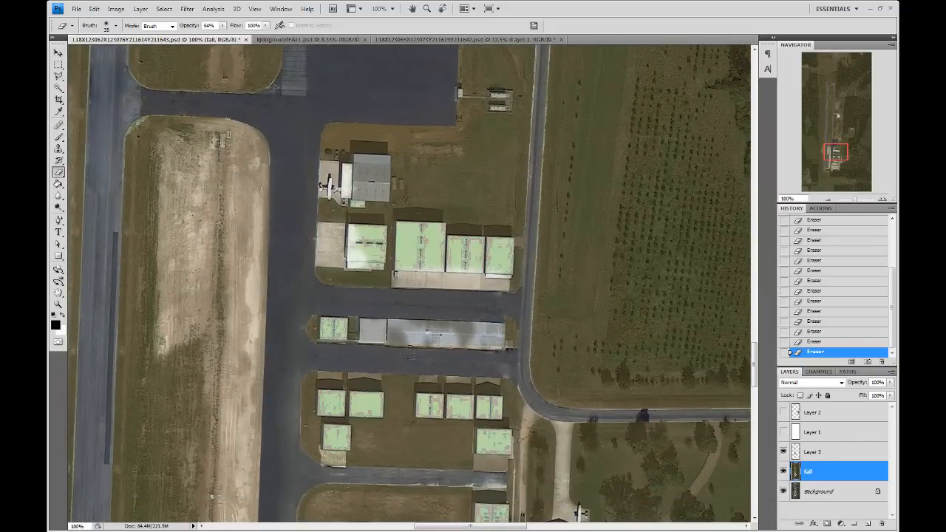
mouse_move(490, 347)
left_mouse_down()
mouse_move(327, 337)
mouse_move(336, 334)
left_mouse_up()
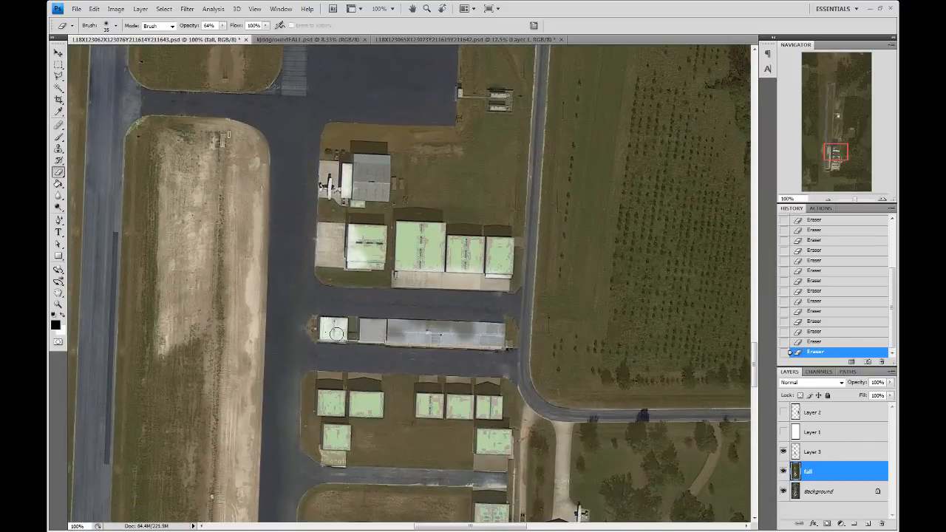
Erase the fall layer over the roofs and concrete pads of the hangar group just south of the long hangar row.
scroll(374, 364, "down", 3)
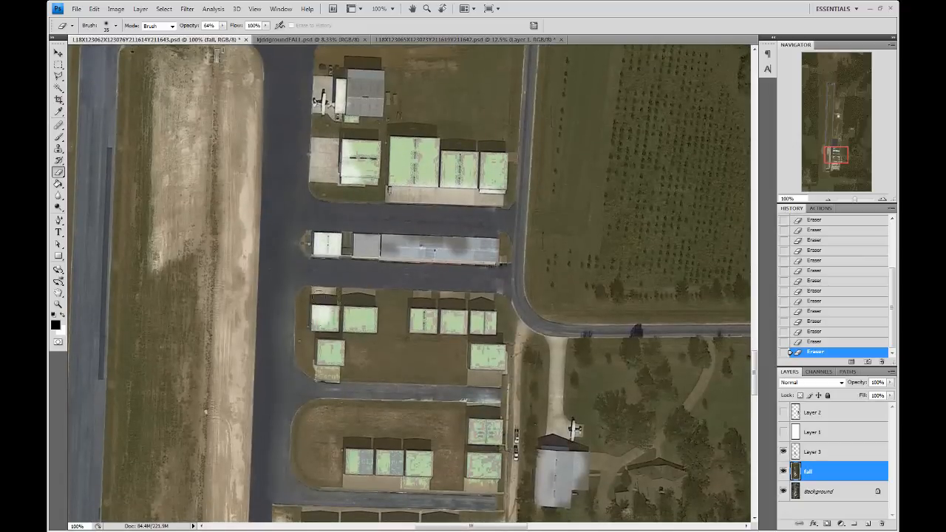
left_click_drag(322, 314, 371, 318)
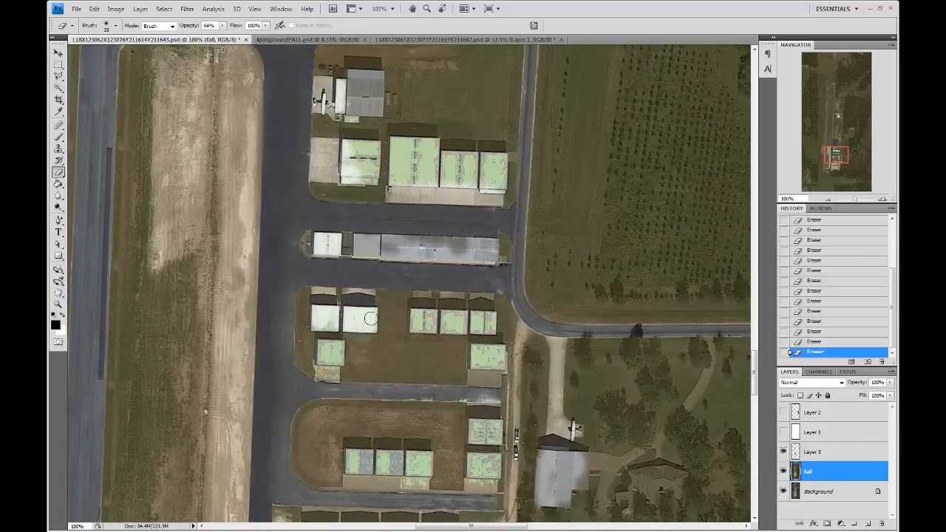
mouse_move(420, 295)
left_mouse_down()
mouse_move(418, 323)
mouse_move(477, 317)
mouse_move(483, 282)
left_mouse_up()
mouse_move(488, 375)
left_mouse_down()
mouse_move(472, 380)
mouse_move(500, 366)
left_mouse_up()
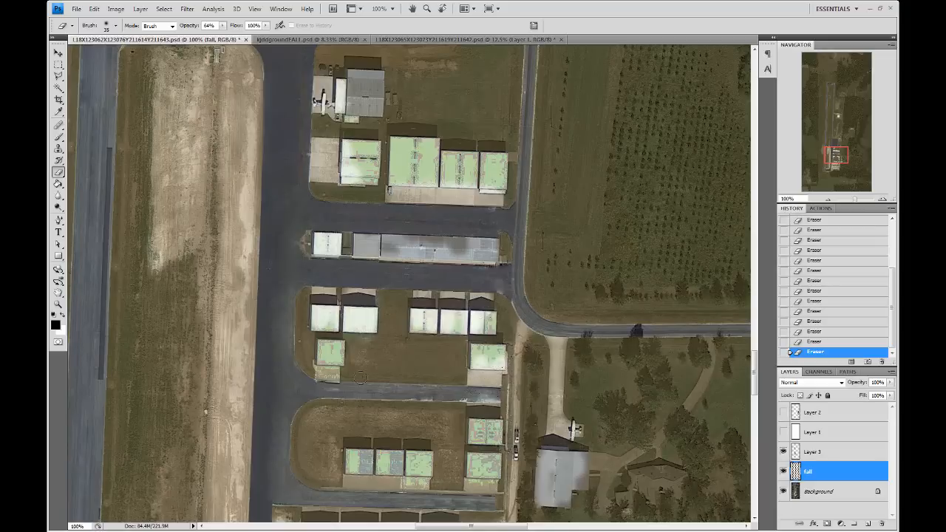
mouse_move(333, 385)
left_mouse_down()
mouse_move(326, 370)
mouse_move(321, 376)
left_mouse_up()
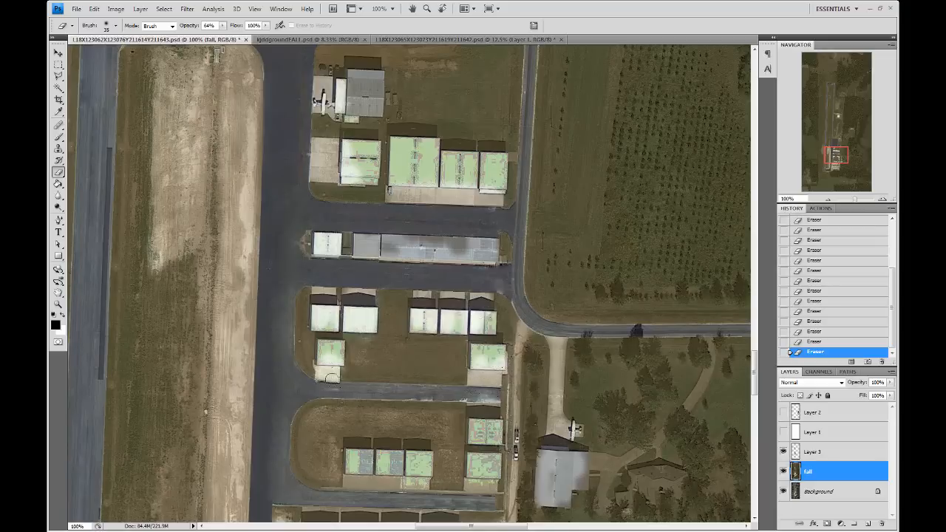
Erase the fall layer over the dirt patch west of the runway and the narrow dirt strip in the median beside the apron.
left_click_drag(267, 333, 375, 503)
left_click_drag(365, 283, 437, 140)
mouse_move(274, 196)
left_mouse_down()
mouse_move(238, 339)
mouse_move(246, 403)
mouse_move(270, 464)
mouse_move(261, 303)
mouse_move(277, 214)
mouse_move(245, 306)
mouse_move(270, 467)
left_mouse_up()
left_click_drag(252, 344, 288, 307)
mouse_move(309, 219)
left_mouse_down()
mouse_move(310, 343)
mouse_move(303, 248)
mouse_move(286, 260)
mouse_move(292, 219)
mouse_move(280, 353)
mouse_move(292, 296)
mouse_move(300, 413)
mouse_move(305, 359)
mouse_move(275, 418)
mouse_move(281, 409)
mouse_move(289, 477)
mouse_move(310, 433)
left_mouse_up()
mouse_move(447, 263)
left_mouse_down()
mouse_move(433, 465)
mouse_move(448, 400)
mouse_move(453, 256)
left_mouse_up()
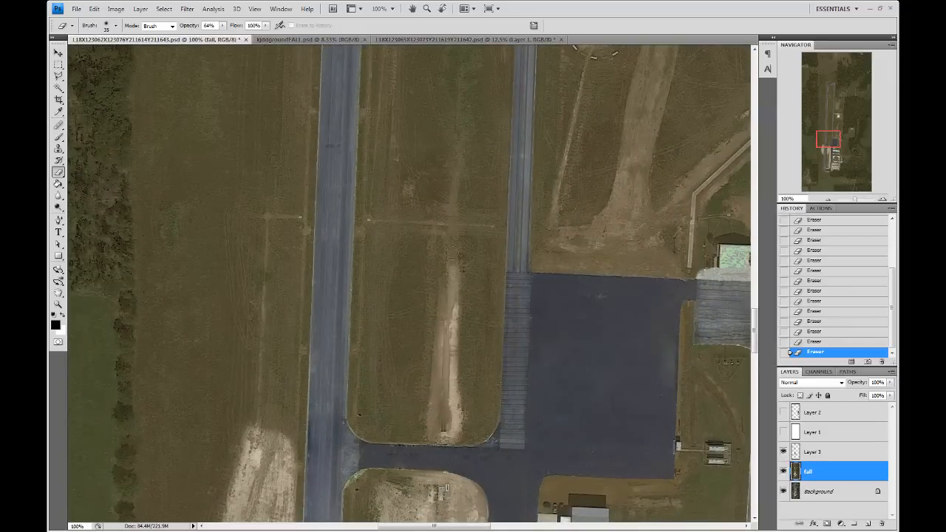
Erase the fall layer over the bare ground north of the apron, the angled path, the small clearing and the adjoining dirt track.
mouse_move(449, 327)
left_mouse_down()
mouse_move(437, 440)
mouse_move(458, 191)
left_mouse_up()
mouse_move(520, 274)
left_mouse_down()
mouse_move(400, 412)
mouse_move(400, 427)
mouse_move(436, 384)
mouse_move(525, 388)
mouse_move(543, 425)
mouse_move(419, 427)
mouse_move(533, 420)
mouse_move(490, 399)
mouse_move(410, 408)
mouse_move(500, 410)
left_mouse_up()
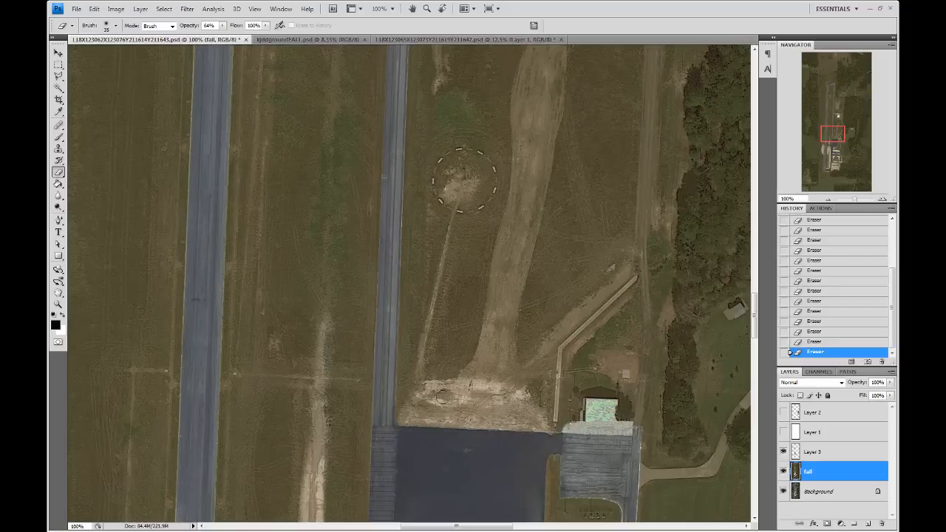
mouse_move(553, 355)
left_mouse_down()
mouse_move(625, 280)
mouse_move(584, 314)
mouse_move(561, 408)
left_mouse_up()
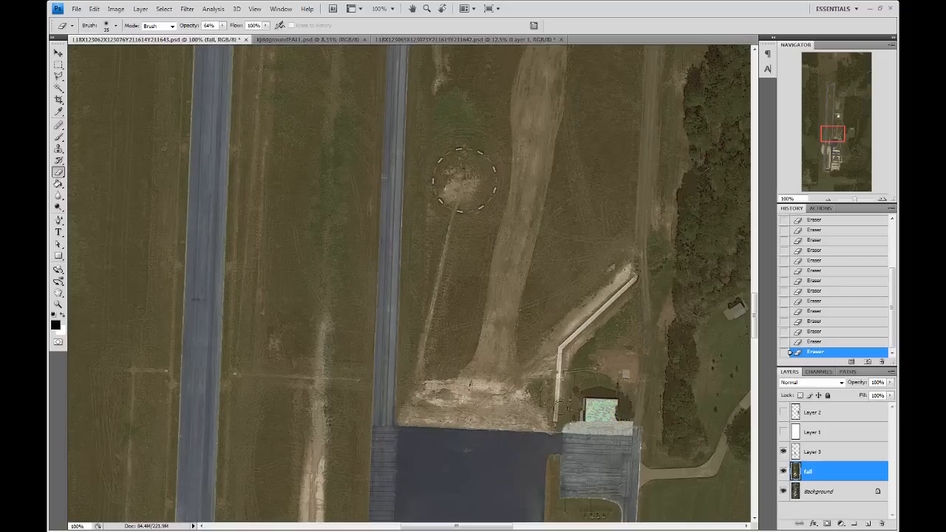
left_click_drag(621, 375, 596, 348)
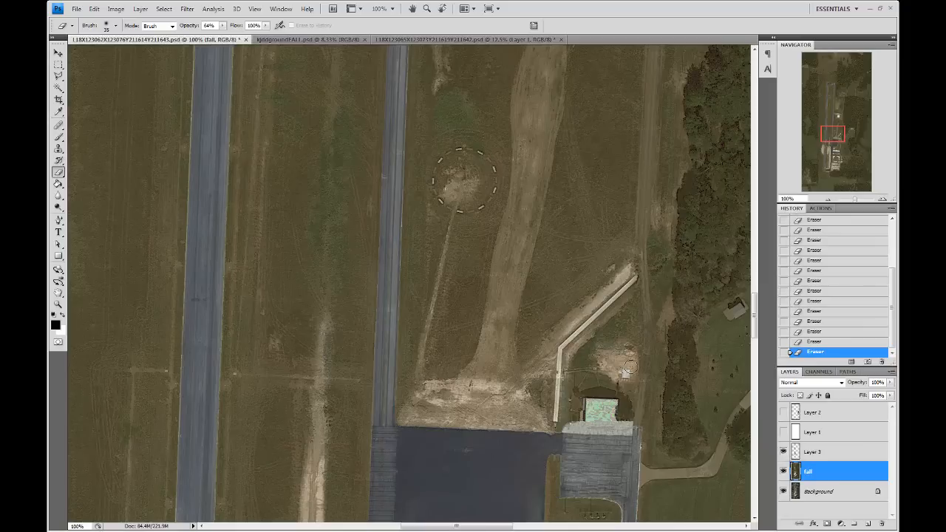
mouse_move(551, 366)
left_mouse_down()
mouse_move(492, 373)
mouse_move(518, 251)
mouse_move(505, 376)
mouse_move(473, 363)
mouse_move(521, 162)
mouse_move(500, 344)
mouse_move(529, 242)
left_mouse_up()
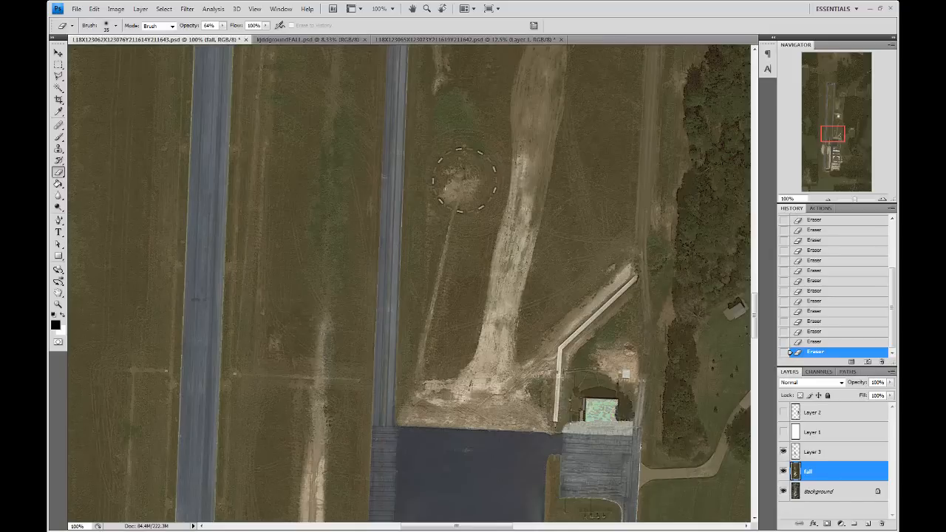
Erase the fall layer inside the dashed circle marking and along the rest of the wide dirt track running north.
left_click_drag(468, 193, 469, 186)
key("space")
mouse_move(522, 168)
left_mouse_down()
mouse_move(437, 399)
mouse_move(431, 468)
mouse_move(418, 413)
mouse_move(428, 356)
mouse_move(487, 278)
mouse_move(494, 295)
left_mouse_up()
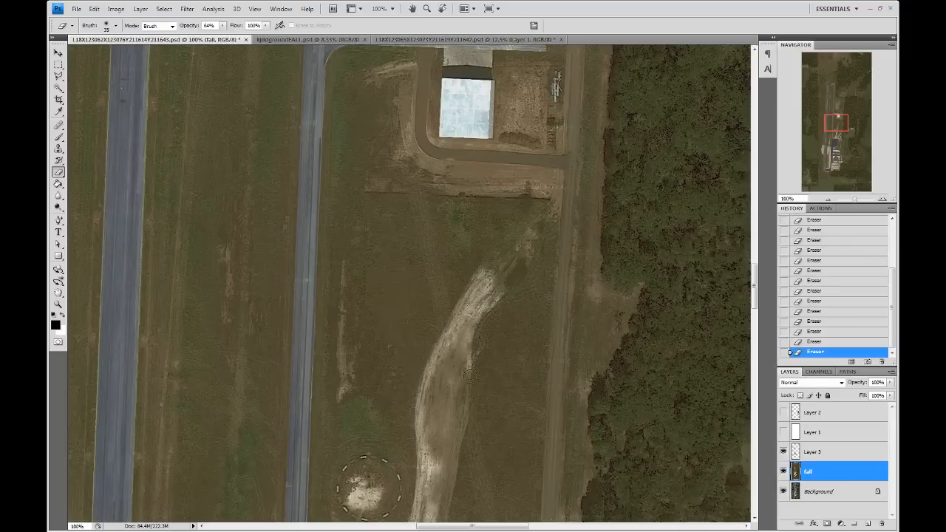
mouse_move(454, 453)
left_mouse_down()
mouse_move(441, 518)
mouse_move(436, 414)
mouse_move(447, 370)
mouse_move(439, 368)
left_mouse_up()
left_click_drag(446, 430, 458, 313)
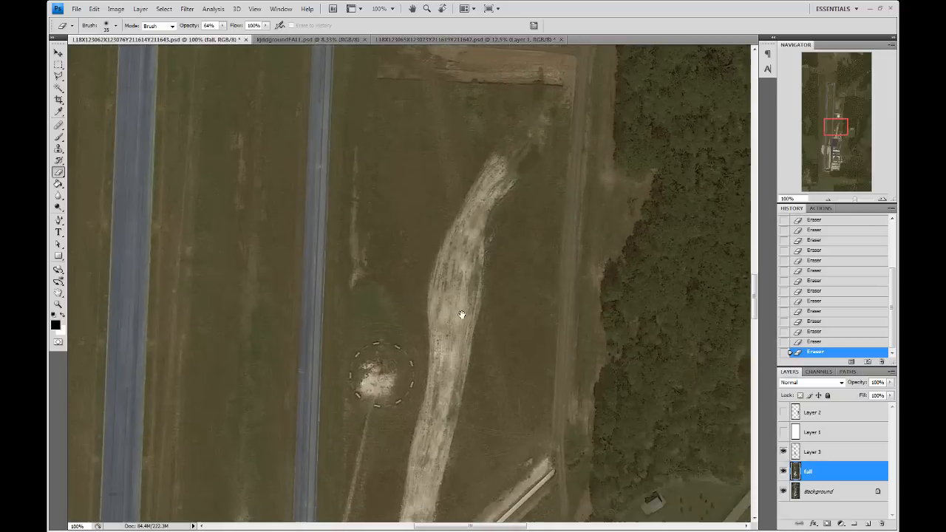
left_click_drag(431, 401, 440, 372)
left_click_drag(508, 178, 414, 520)
Erase the fall layer over the isolated northern hangar, its pad, the surrounding dirt and the access road.
mouse_move(451, 371)
left_mouse_down()
mouse_move(368, 353)
mouse_move(334, 290)
mouse_move(352, 231)
mouse_move(344, 311)
mouse_move(405, 342)
mouse_move(507, 339)
mouse_move(507, 172)
mouse_move(499, 133)
mouse_move(466, 113)
left_mouse_up()
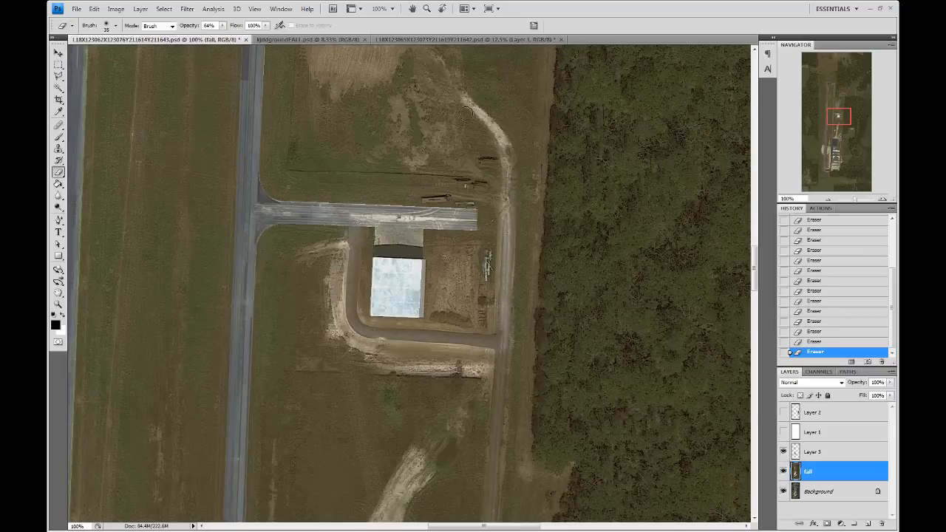
mouse_move(416, 274)
left_mouse_down()
mouse_move(395, 229)
mouse_move(411, 271)
mouse_move(455, 251)
mouse_move(470, 285)
mouse_move(472, 333)
left_mouse_up()
mouse_move(479, 285)
left_mouse_down()
mouse_move(491, 336)
mouse_move(373, 331)
mouse_move(348, 303)
mouse_move(354, 244)
mouse_move(366, 306)
mouse_move(440, 259)
mouse_move(453, 289)
left_mouse_up()
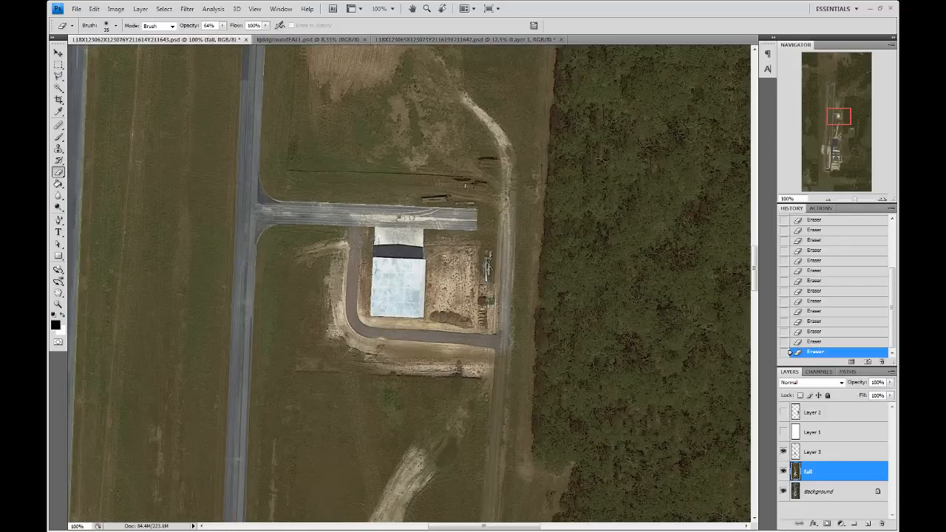
Enlarge the Eraser brush to 50 px and erase the fall layer over the large bare field and adjoining strip north of the isolated hangar.
mouse_move(466, 216)
left_mouse_down()
mouse_move(440, 405)
mouse_move(451, 374)
mouse_move(436, 372)
mouse_move(432, 390)
mouse_move(451, 390)
left_mouse_up()
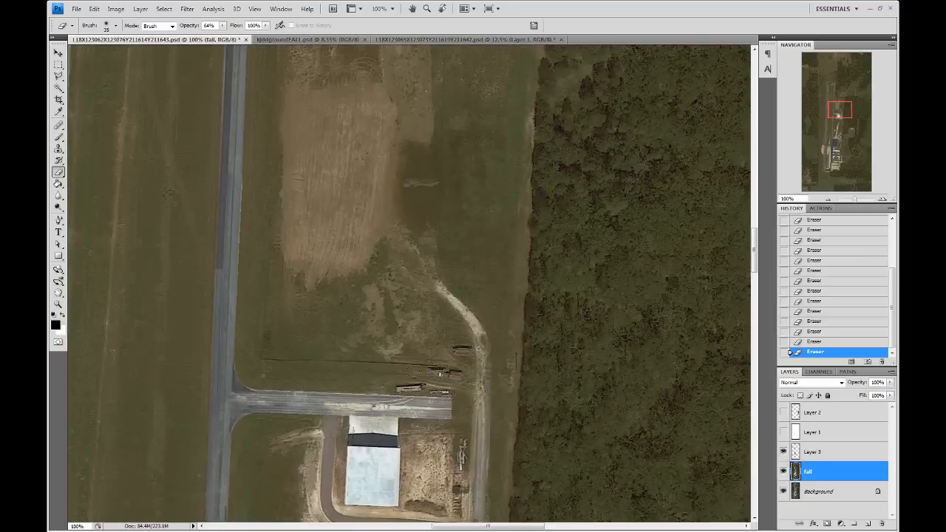
left_click_drag(422, 213, 448, 328)
mouse_move(391, 381)
left_mouse_down()
mouse_move(417, 280)
mouse_move(411, 216)
mouse_move(357, 197)
mouse_move(318, 200)
mouse_move(315, 346)
mouse_move(329, 384)
mouse_move(351, 392)
mouse_move(366, 329)
left_mouse_up()
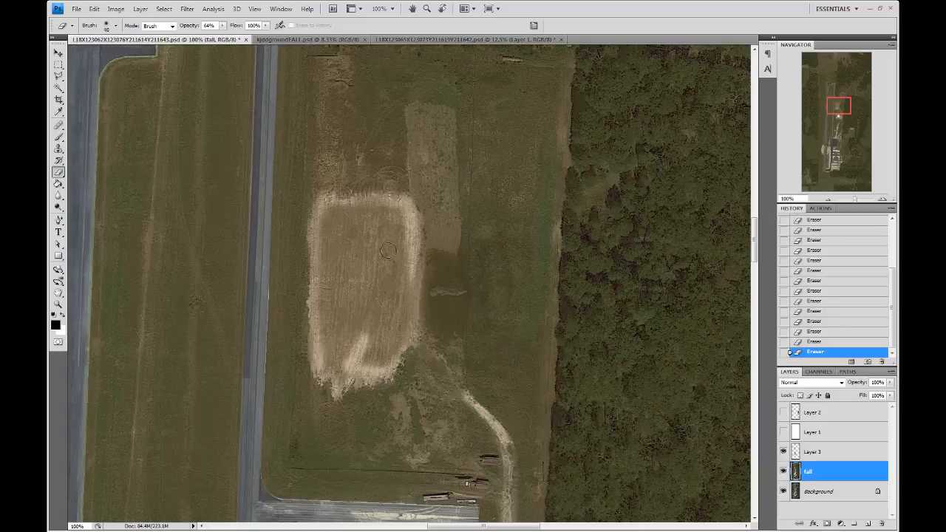
mouse_move(392, 244)
left_mouse_down()
mouse_move(357, 222)
mouse_move(340, 244)
mouse_move(329, 214)
mouse_move(319, 311)
mouse_move(353, 275)
mouse_move(383, 332)
mouse_move(414, 252)
mouse_move(387, 358)
mouse_move(366, 323)
mouse_move(332, 379)
mouse_move(325, 359)
left_mouse_up()
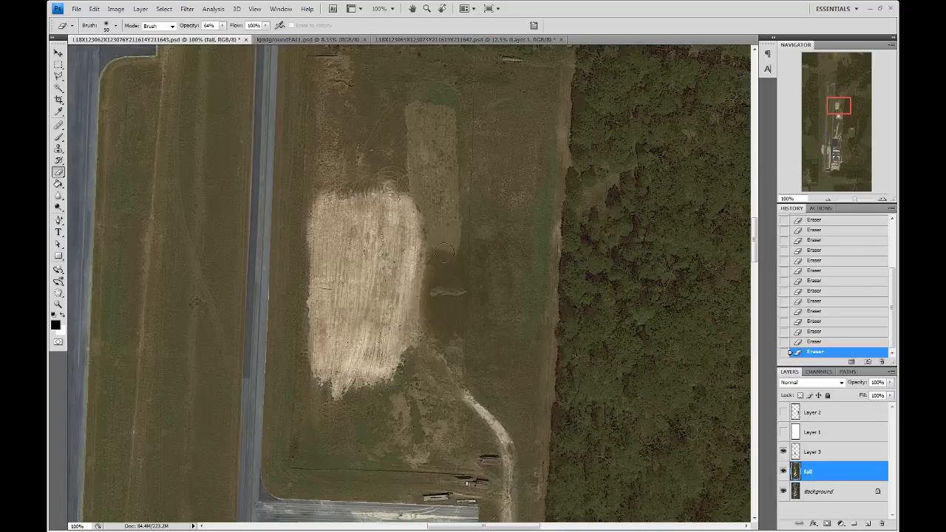
mouse_move(446, 218)
left_mouse_down()
mouse_move(444, 137)
mouse_move(429, 111)
mouse_move(414, 185)
mouse_move(422, 200)
left_mouse_up()
Erase the fall layer over the white structure in the equipment yard east of the runway's northern end.
left_click_drag(454, 106, 375, 321)
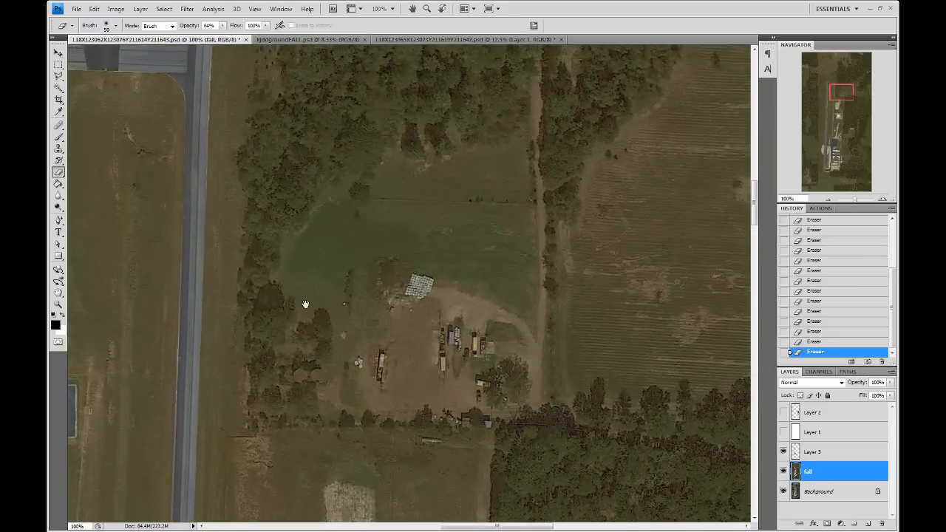
left_click_drag(304, 304, 444, 421)
mouse_move(552, 422)
left_mouse_down()
mouse_move(563, 405)
mouse_move(560, 415)
left_mouse_up()
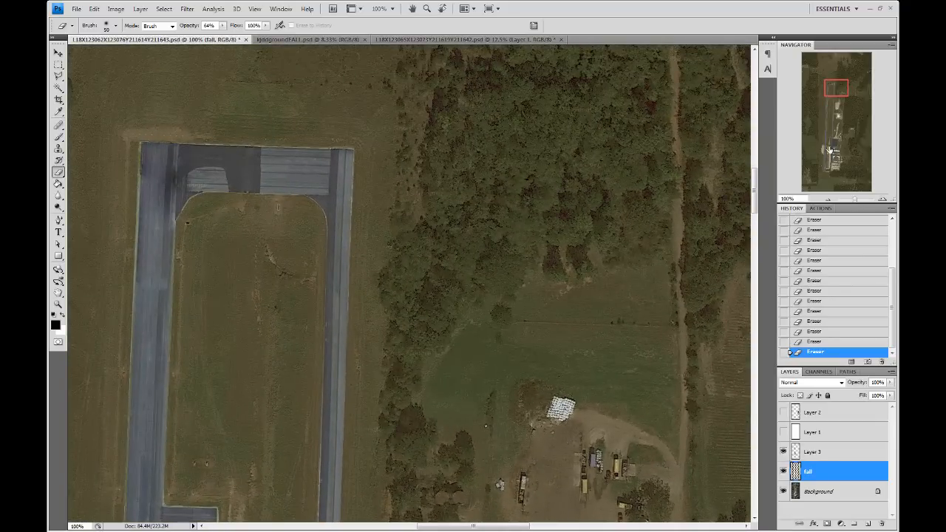
Examine the airport ground from end to end at 25% zoom for spots that still carry the fall tint.
left_click(827, 199)
left_click(827, 199)
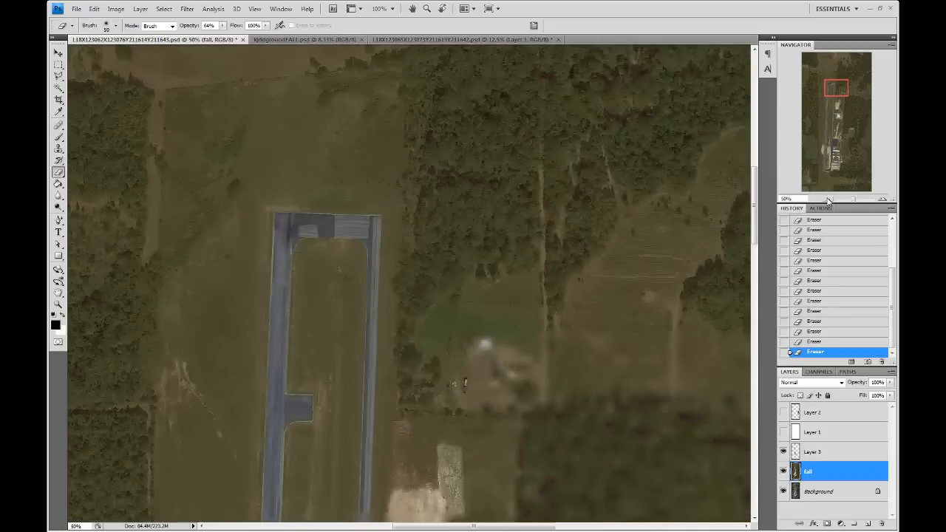
left_click(827, 198)
left_click(827, 199)
scroll(459, 399, "down", 5)
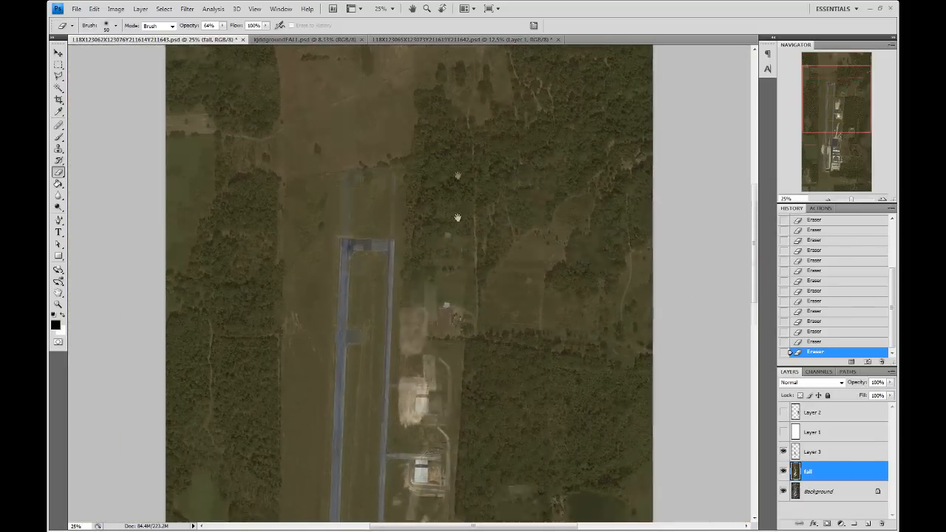
left_click_drag(456, 416, 488, 221)
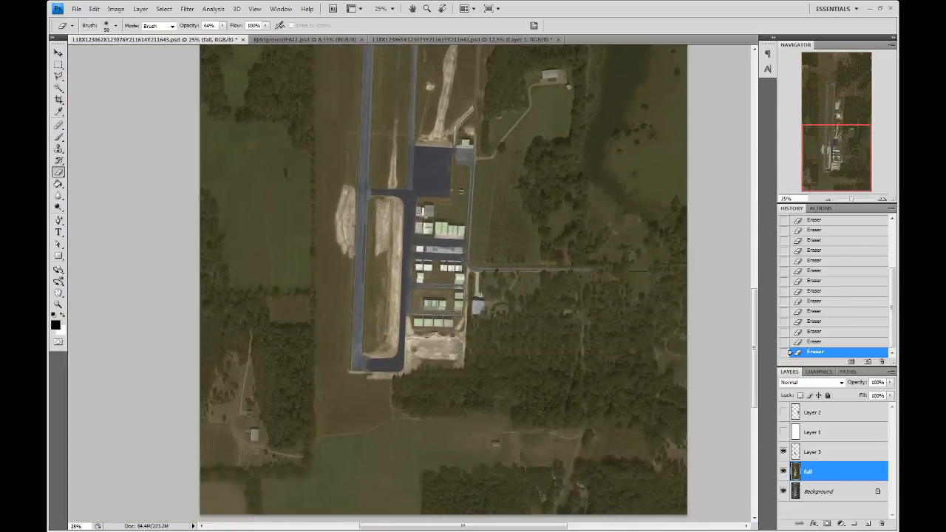
scroll(539, 281, "up", 5)
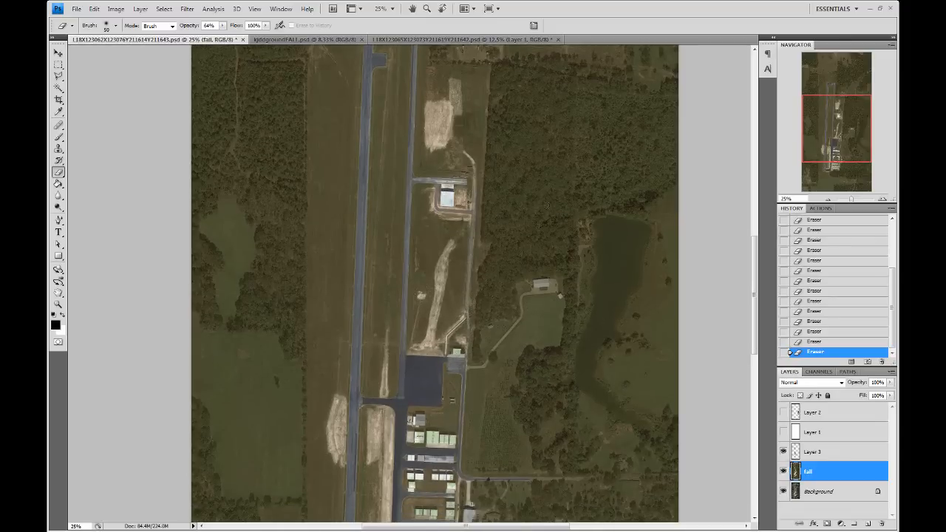
left_click_drag(481, 161, 485, 348)
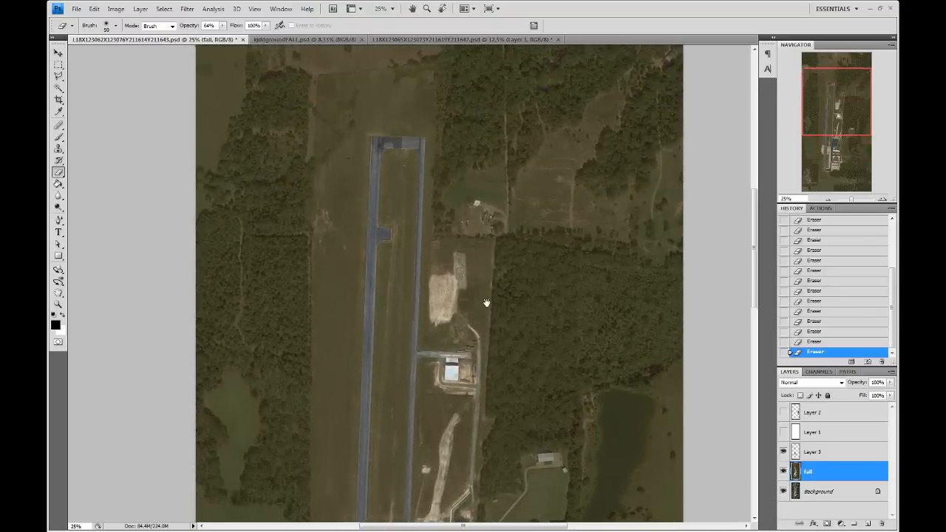
left_click_drag(466, 226, 492, 319)
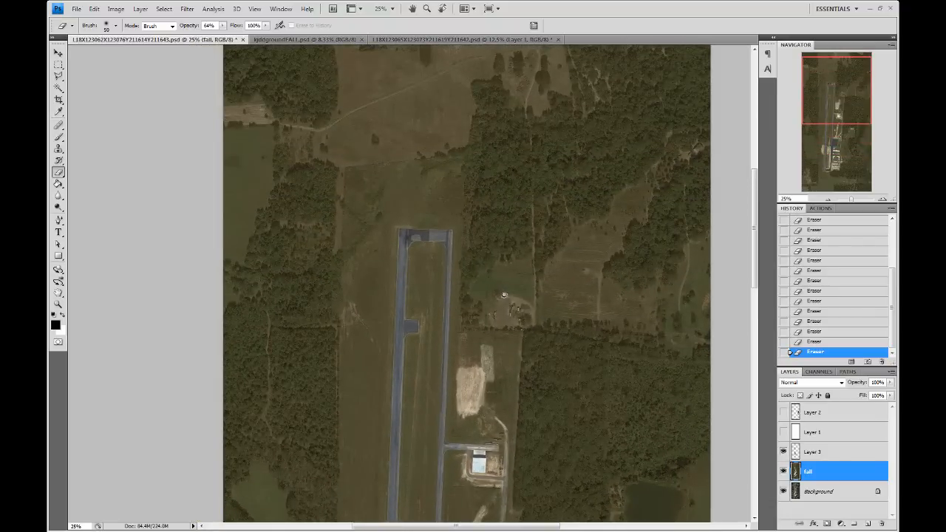
Touch up the erased spot on the northern yard's white structure and check the whole airport image at 12.5% zoom.
left_click(504, 296)
left_click_drag(487, 339, 475, 193)
left_click_drag(407, 374, 409, 175)
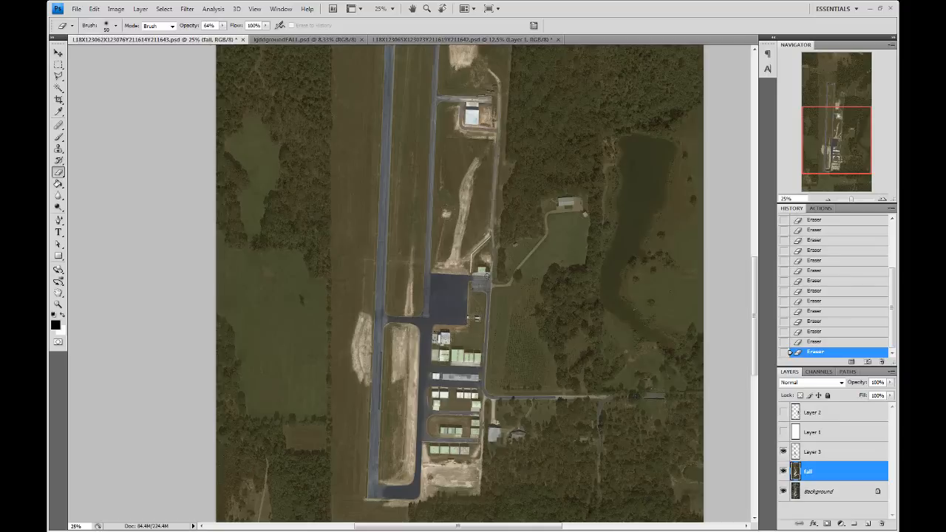
left_click_drag(470, 179, 490, 347)
left_click_drag(494, 99, 493, 69)
left_click(828, 200)
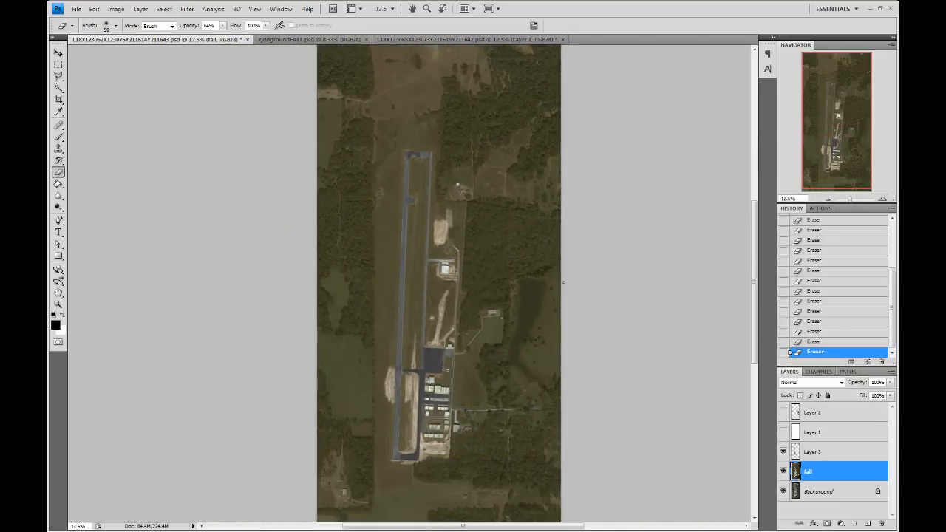
Save the layered source PSD with the finished fall erasing.
left_click(58, 54)
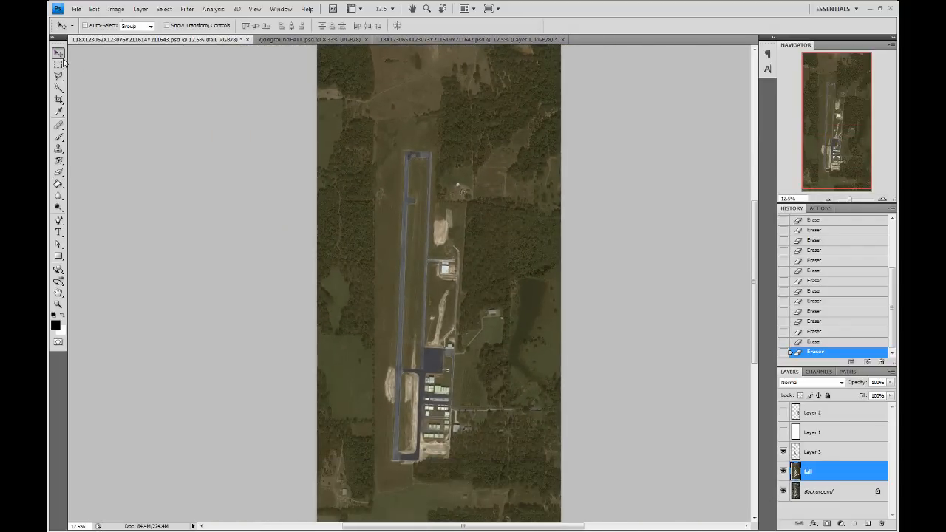
left_click(76, 9)
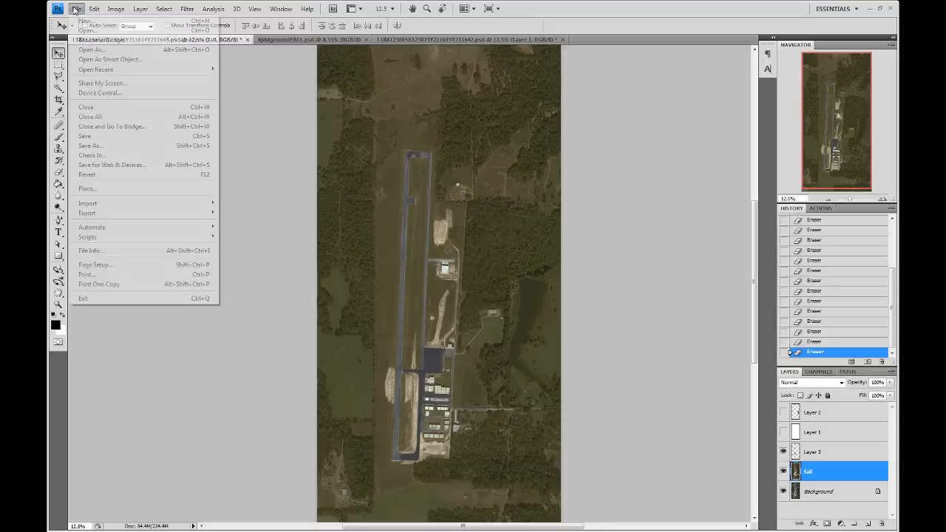
left_click(92, 136)
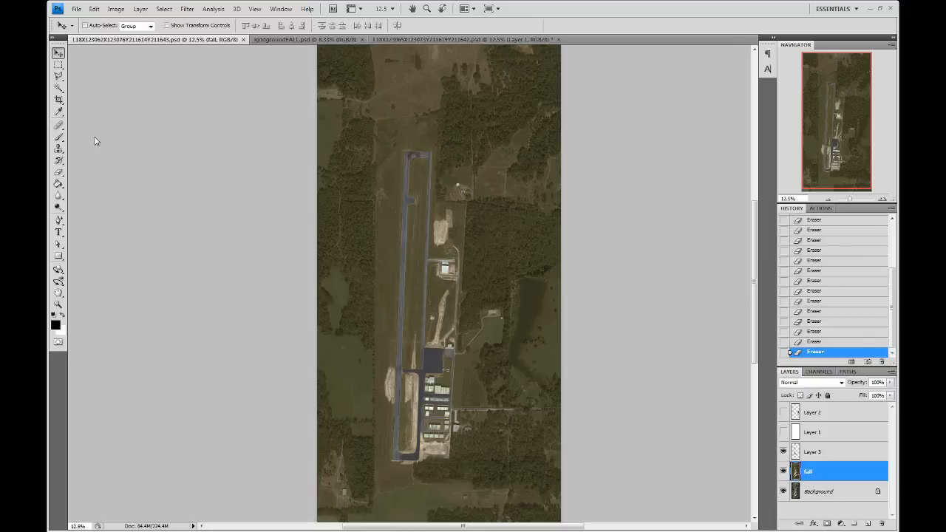
Flatten the fall version of the airport image, discarding the hidden layers.
left_click(164, 10)
mouse_move(140, 8)
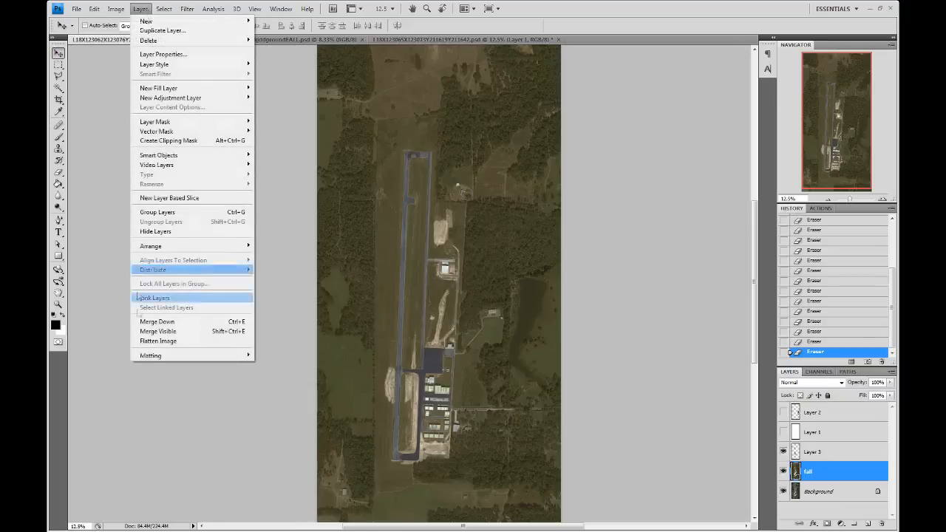
left_click(158, 341)
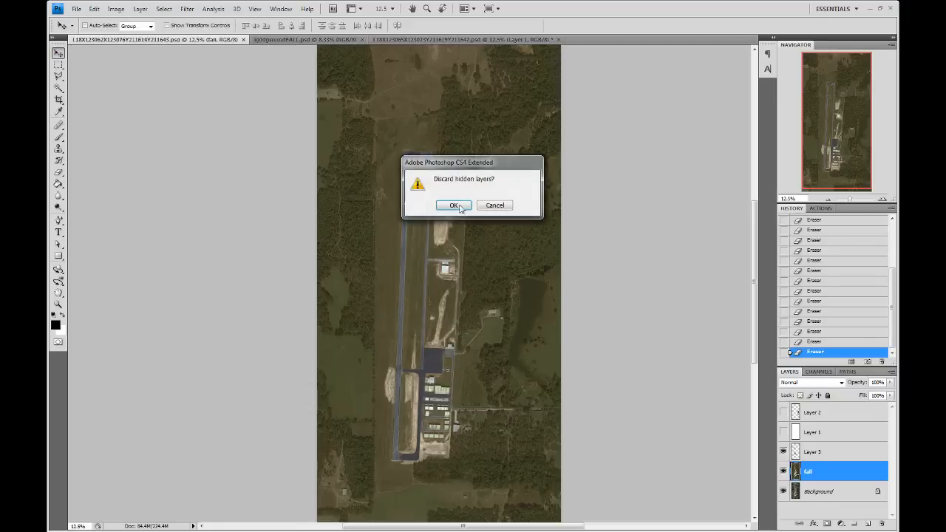
left_click(459, 208)
left_click(77, 9)
left_click(90, 145)
left_click(488, 273)
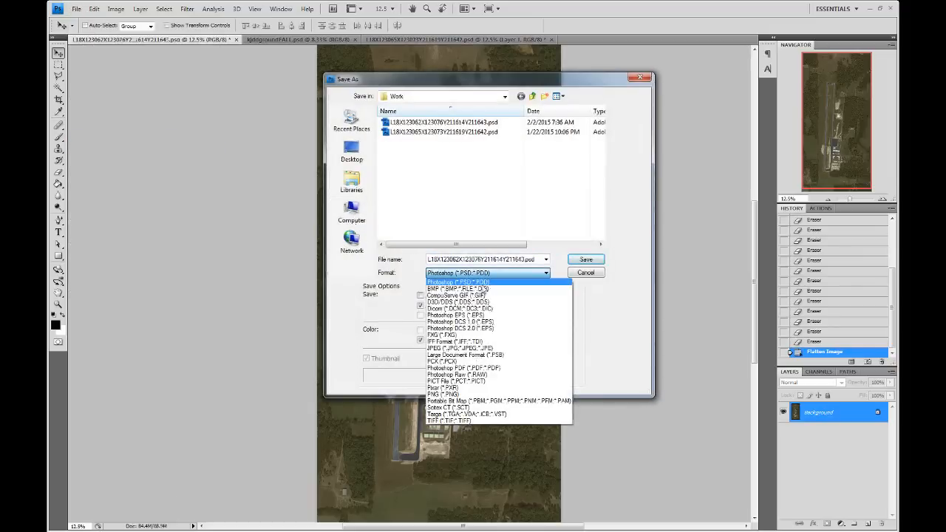
left_click(484, 288)
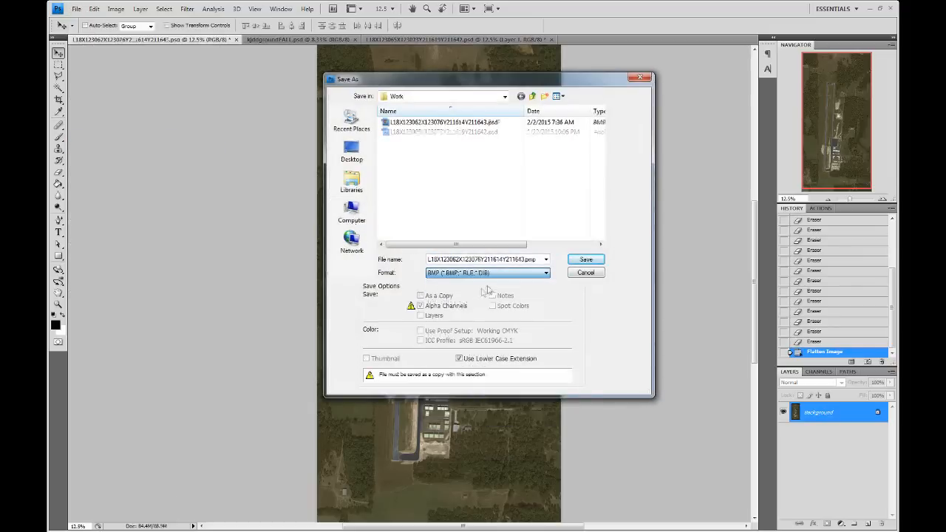
left_click(526, 261)
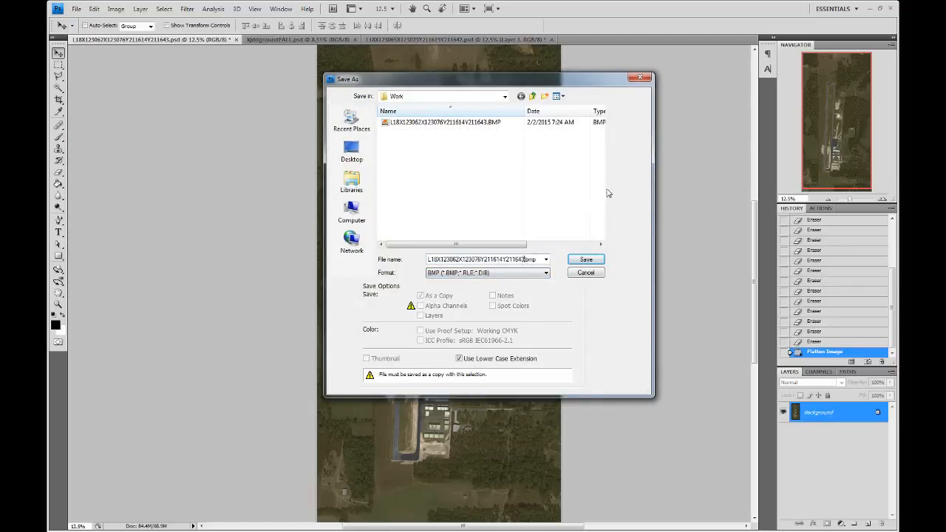
type("_F")
left_click(583, 261)
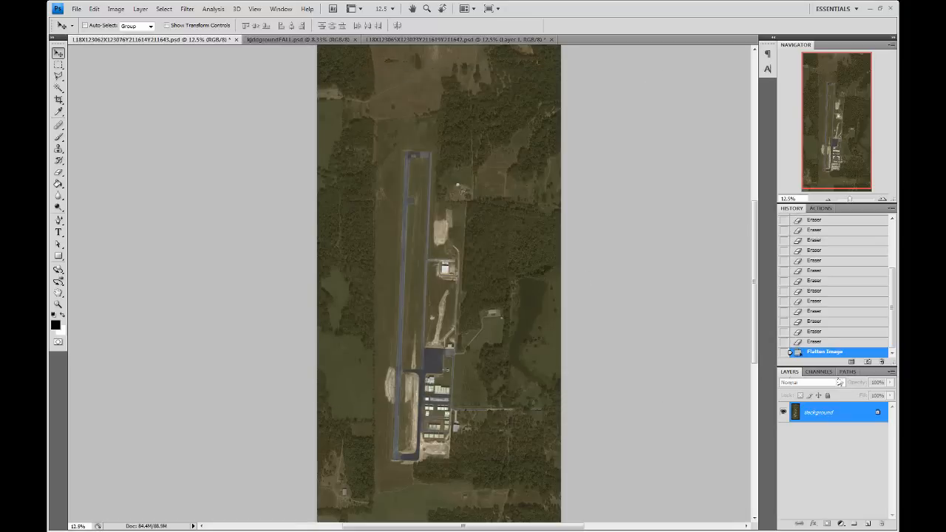
Check the channels and save the flattened fall image as a 24-bit Windows BMP, adding _F before the file name's extension.
left_click(834, 372)
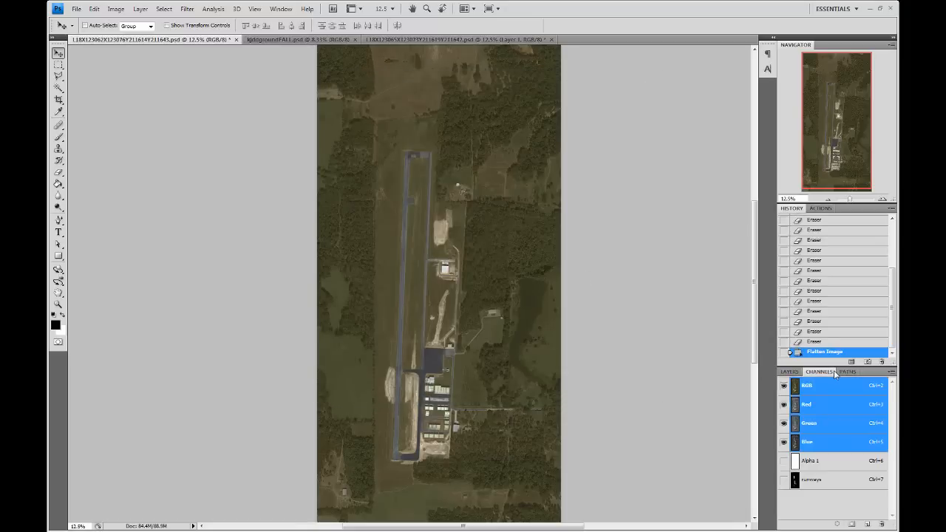
left_click(790, 371)
left_click(77, 9)
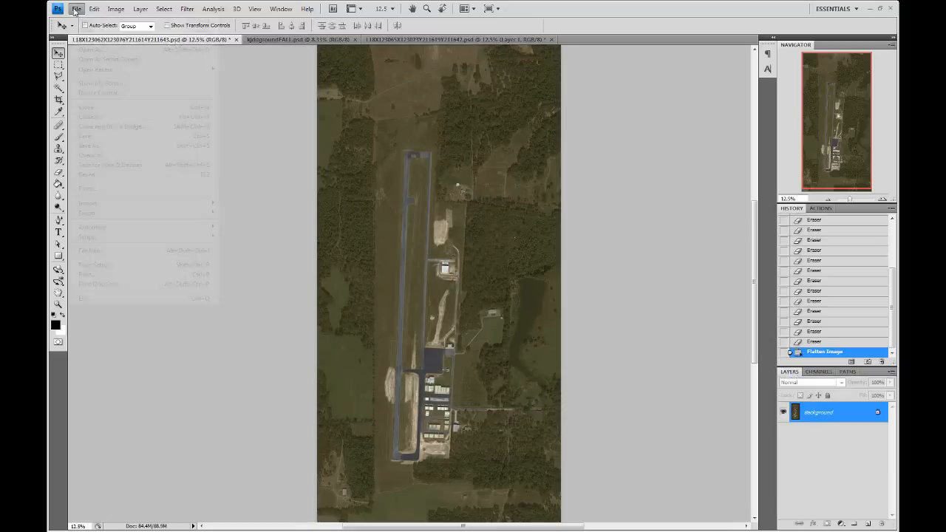
left_click(90, 146)
left_click(525, 273)
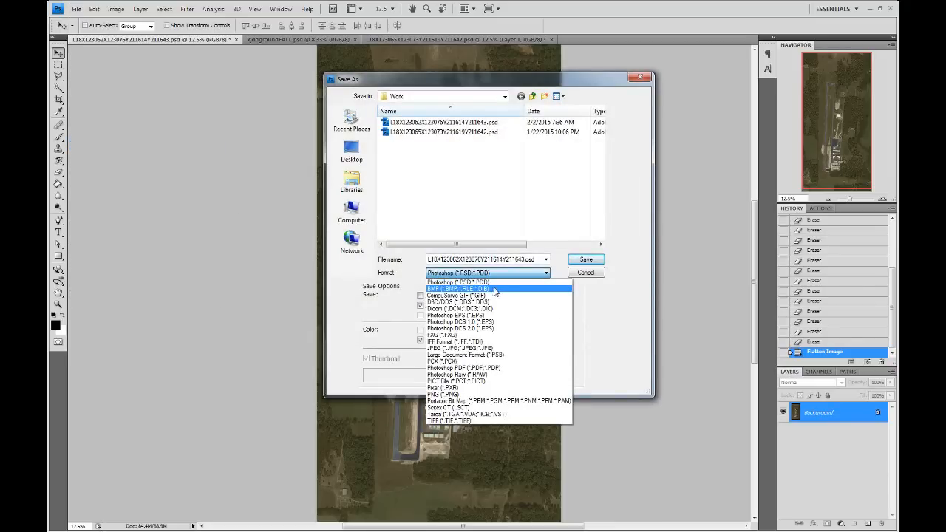
left_click(496, 289)
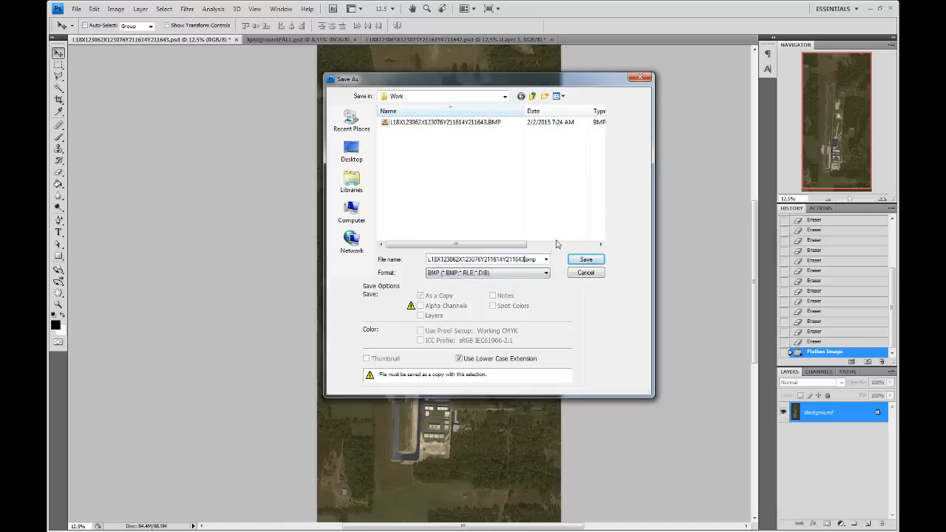
type("_F")
left_click(594, 263)
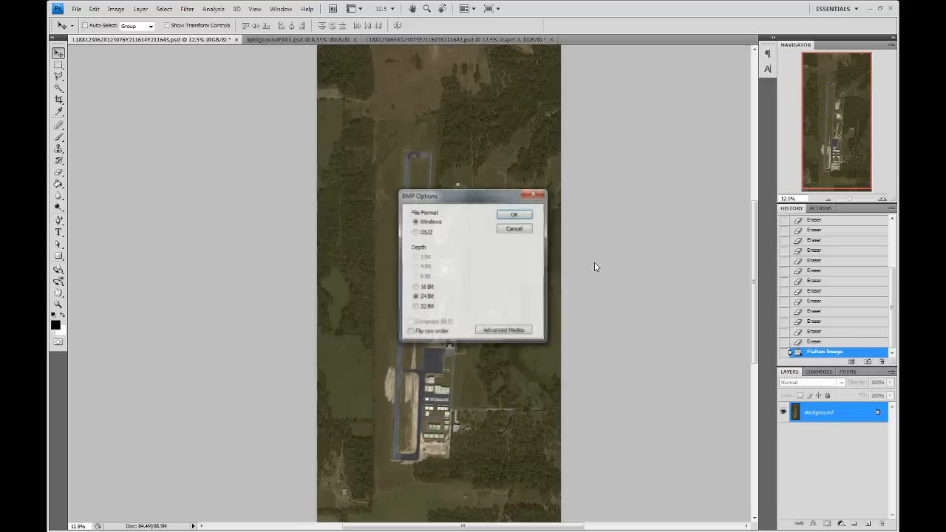
left_click(515, 215)
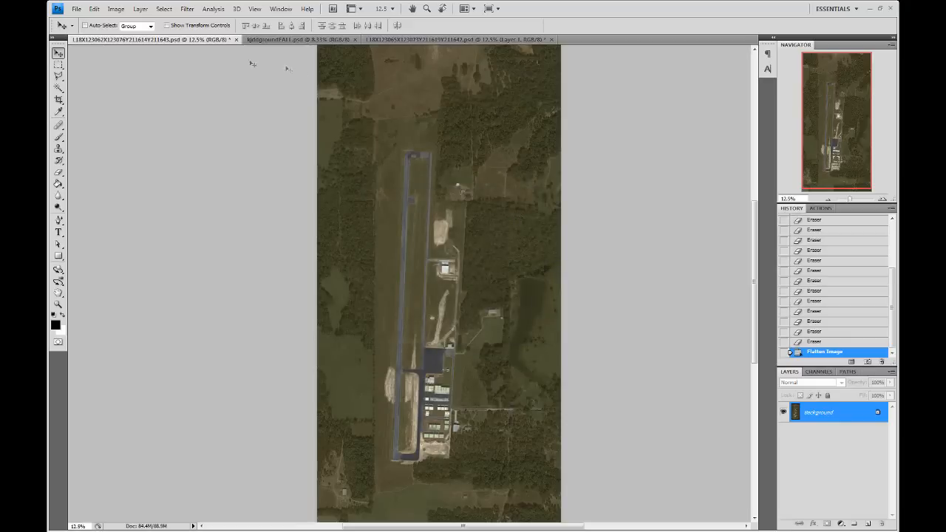
Delete the Flatten Image history state to restore the layers, and close the two other open PSD files without saving changes.
left_click(881, 361)
left_click(453, 205)
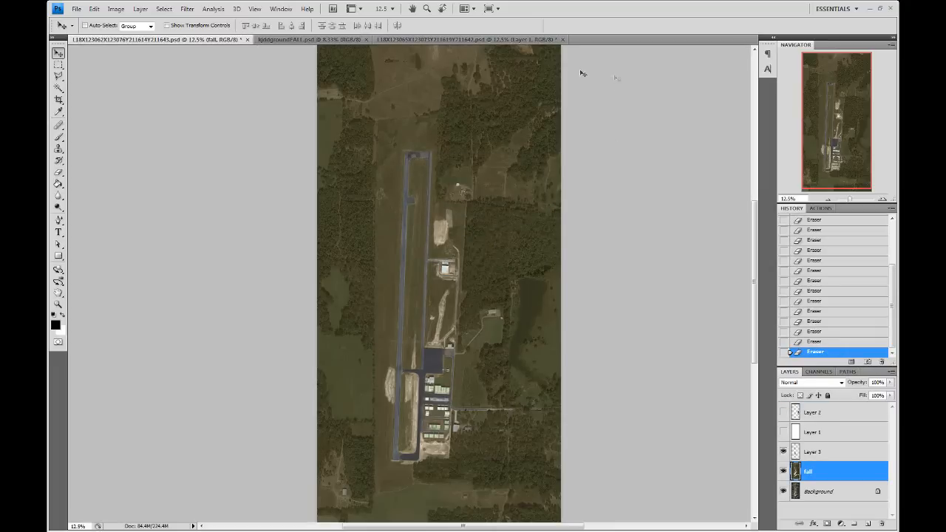
left_click(564, 39)
left_click(489, 213)
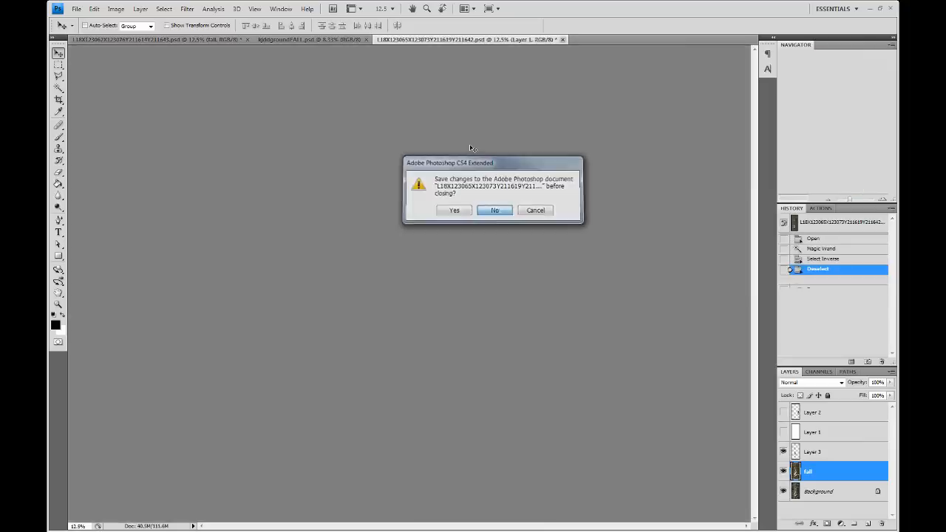
left_click(358, 39)
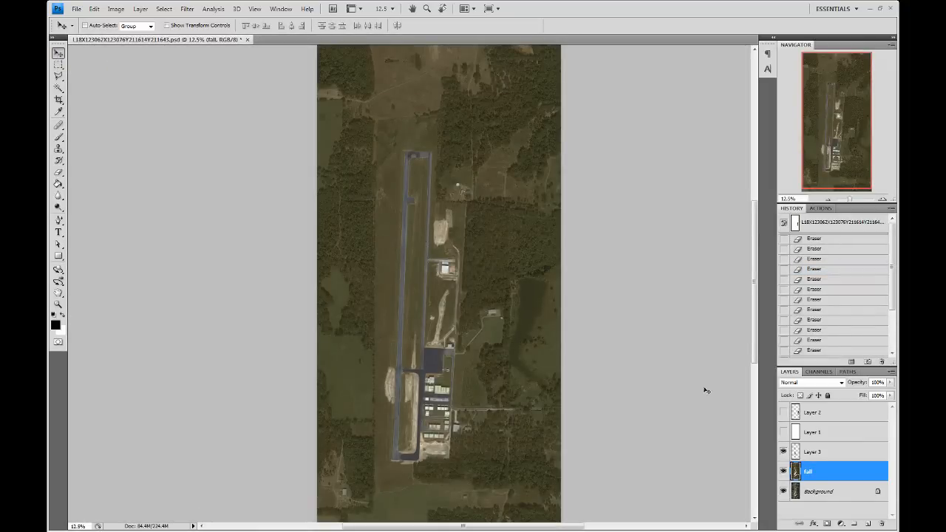
Hide the fall layer and Layer 3, and briefly display Layers 1 and 2 together to check the water mask.
left_click(784, 465)
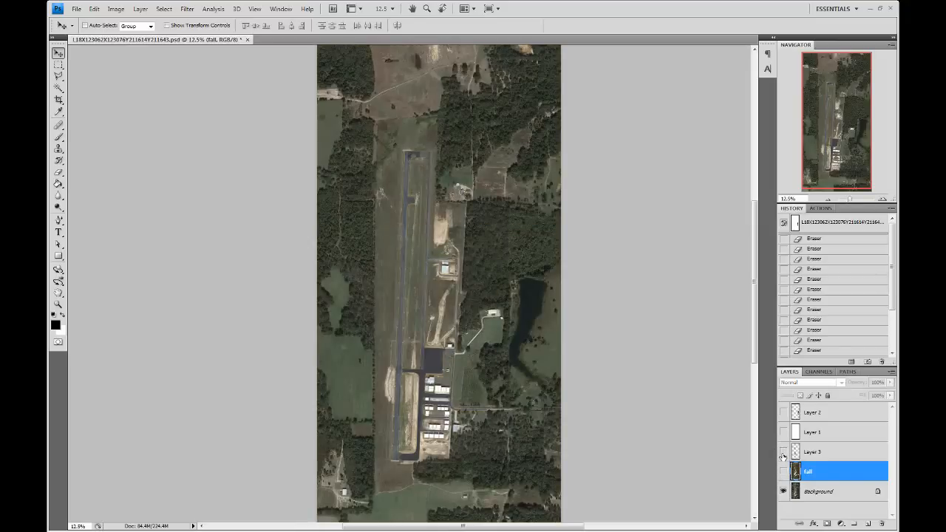
left_click(784, 451)
left_click(812, 434)
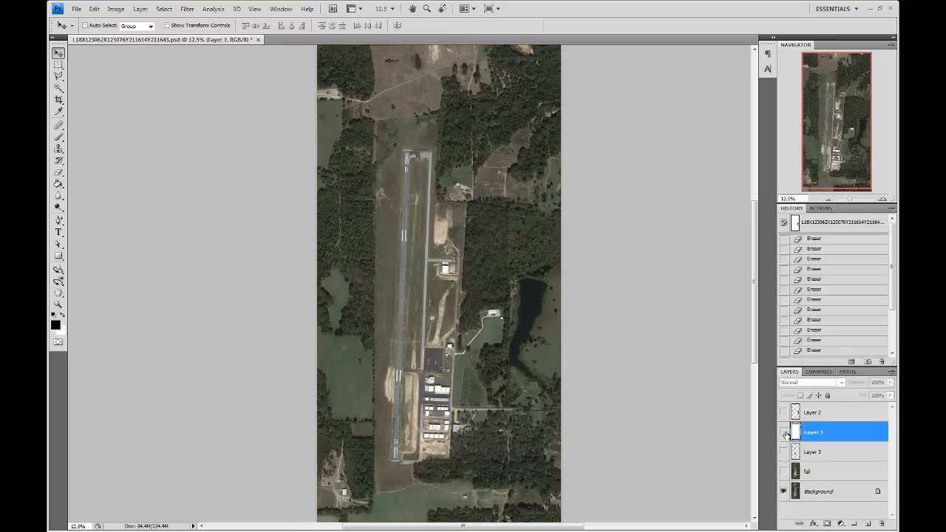
left_click(784, 432)
left_click(783, 413)
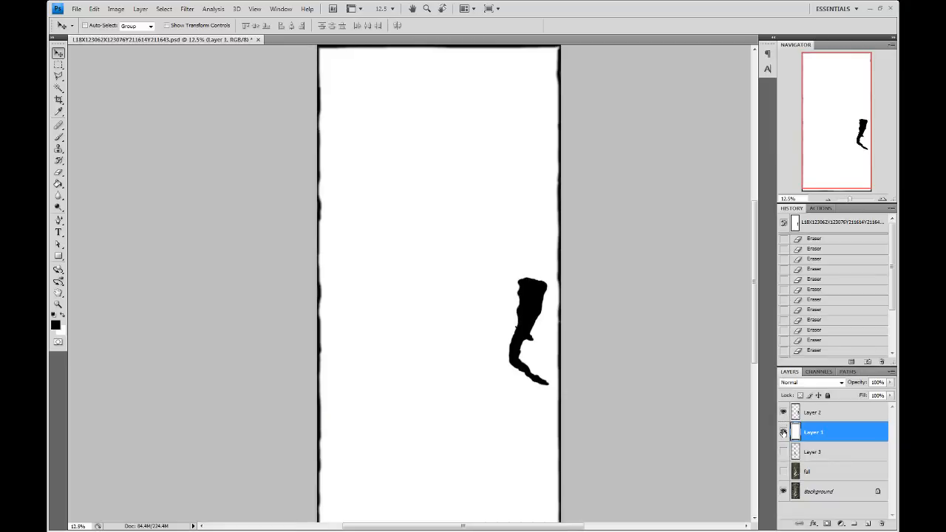
left_click(784, 432)
left_click(784, 412)
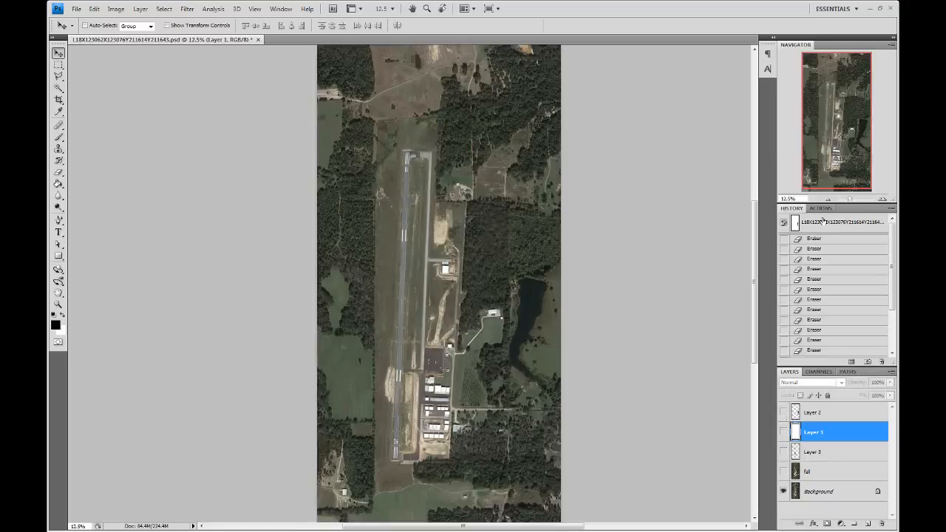
Show Layer 2 over the background at 25% zoom and add a new layer above it named trees.
left_click(884, 200)
left_click(883, 200)
left_click_drag(840, 127, 847, 125)
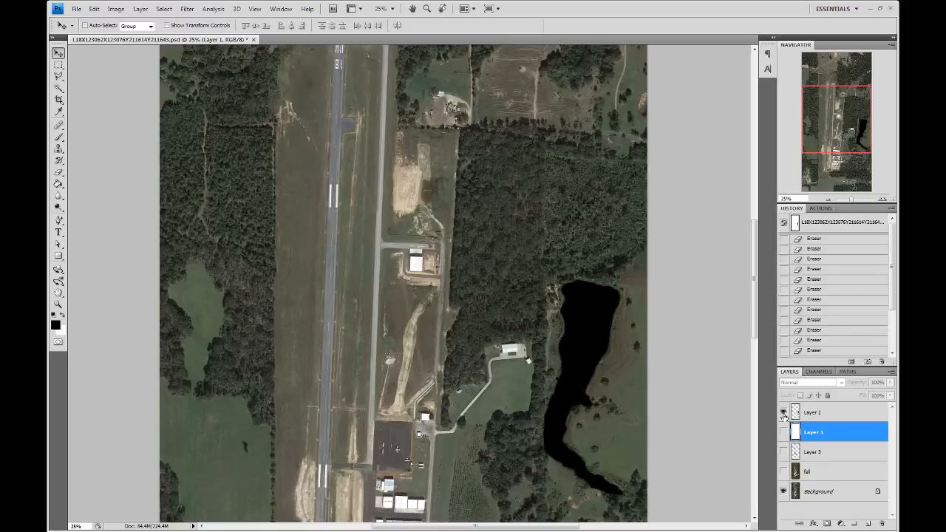
left_click(835, 412)
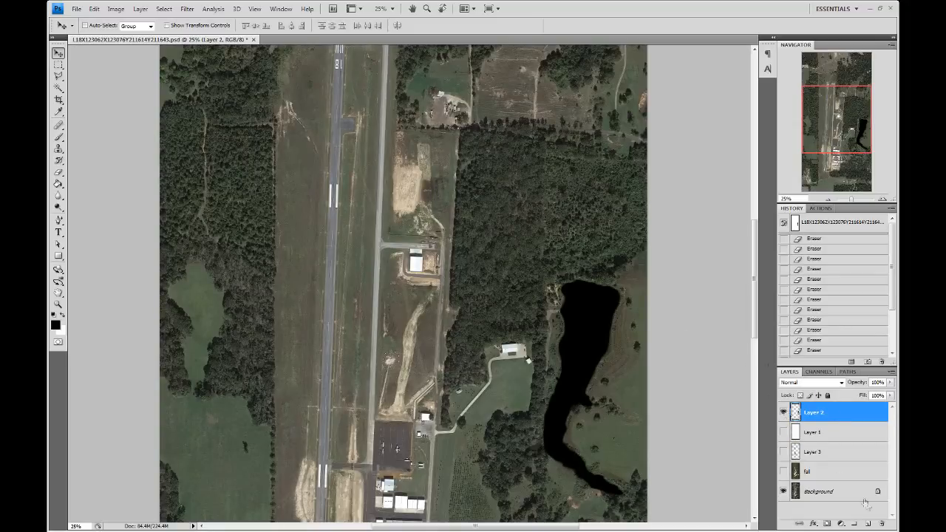
left_click(868, 525)
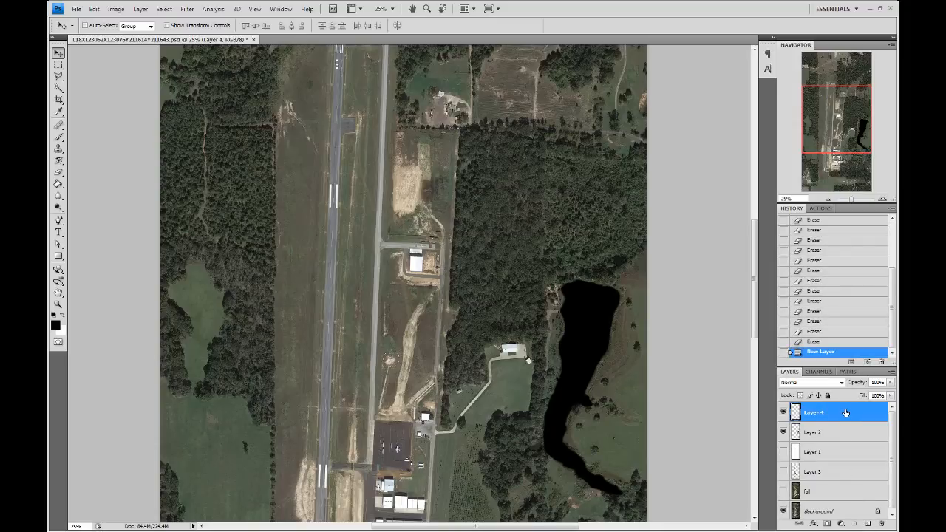
right_click(846, 413)
left_click(817, 172)
type("trees")
key("Return")
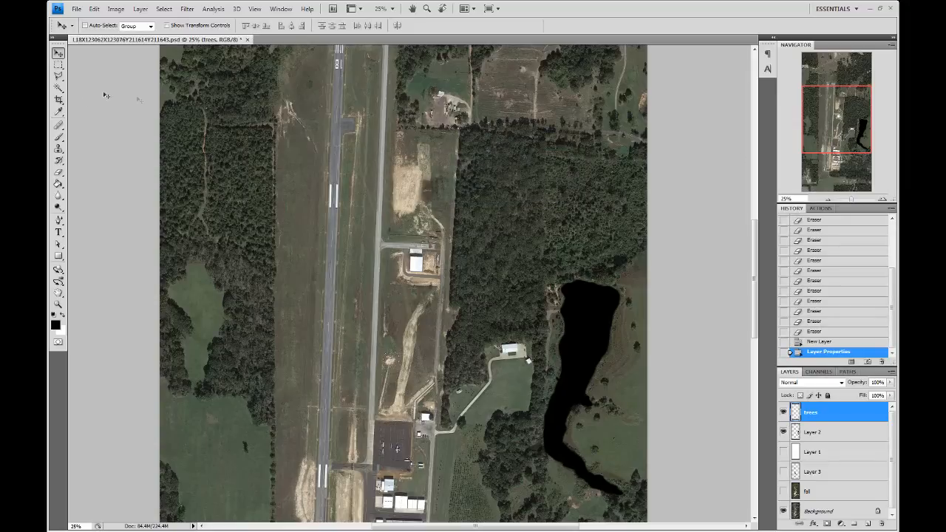
Paint all forest and individual trees black on the trees layer with a size 100 brush, and check the coverage across the whole image.
left_click(58, 136)
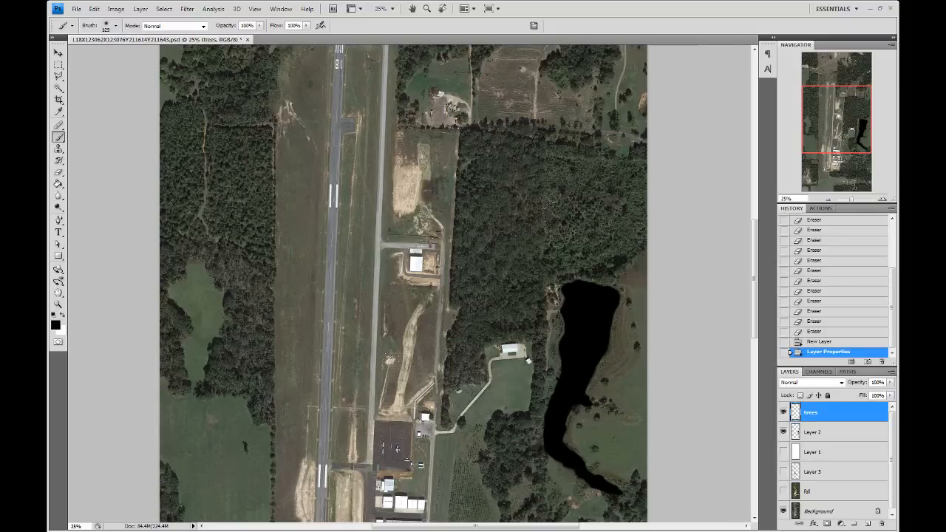
left_click_drag(810, 116, 832, 119)
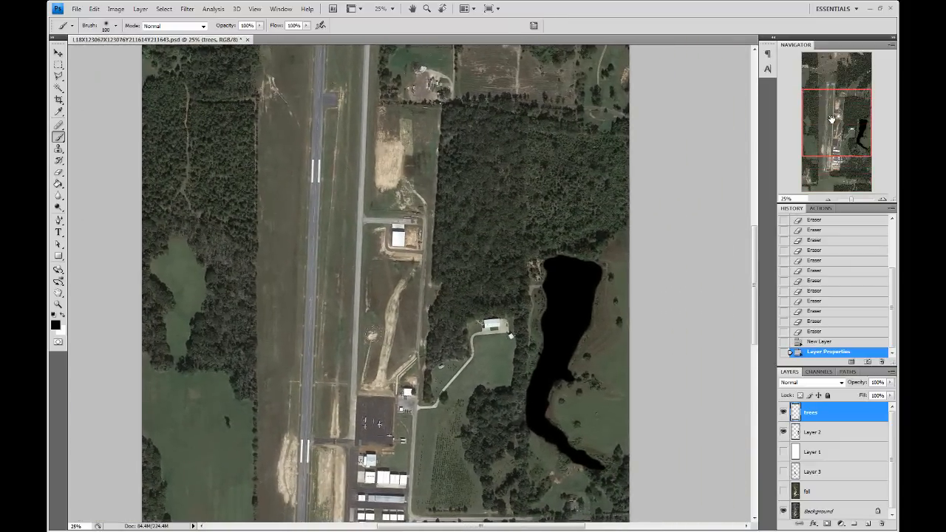
left_click_drag(629, 123, 450, 101)
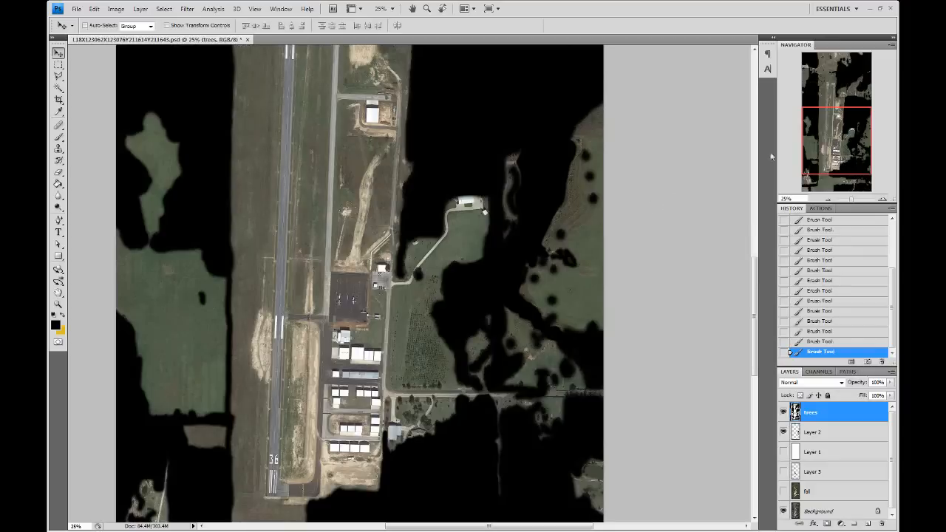
left_click_drag(835, 111, 829, 142)
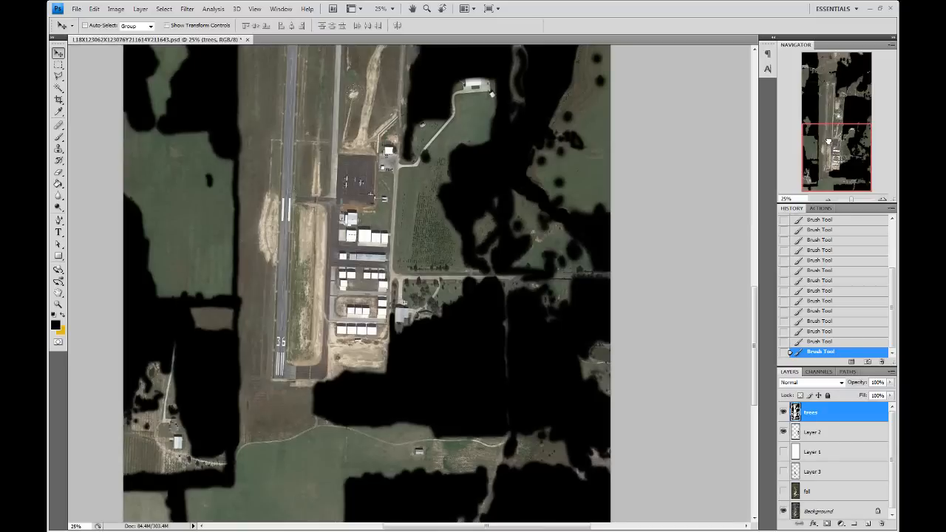
left_click(876, 167)
left_click_drag(871, 156, 834, 77)
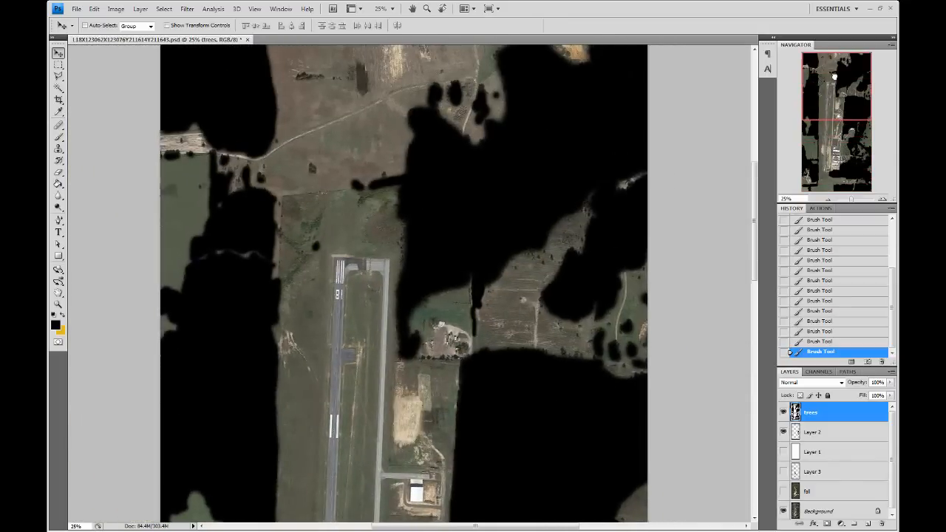
left_click_drag(834, 78, 832, 167)
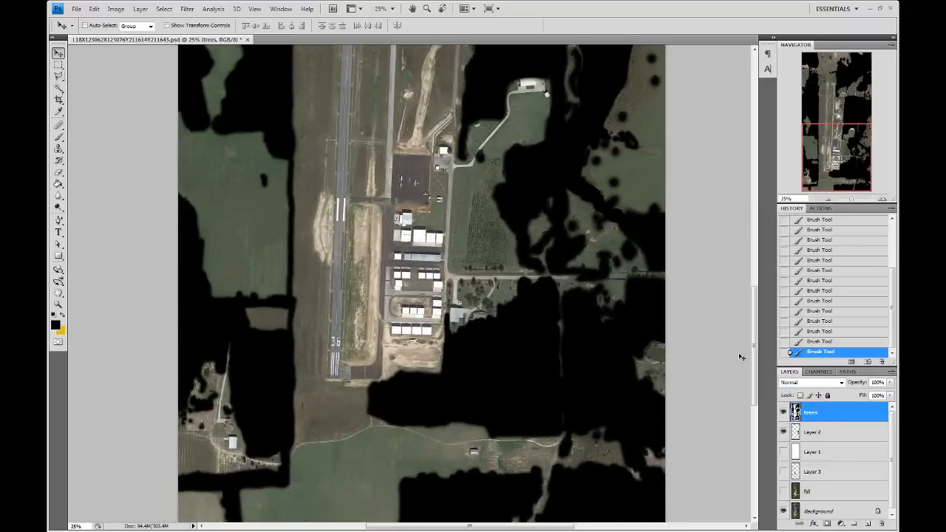
Show the white Layer 1 behind the painted trees and water, and save the layered PSD.
left_click(784, 452)
left_click_drag(846, 155, 838, 83)
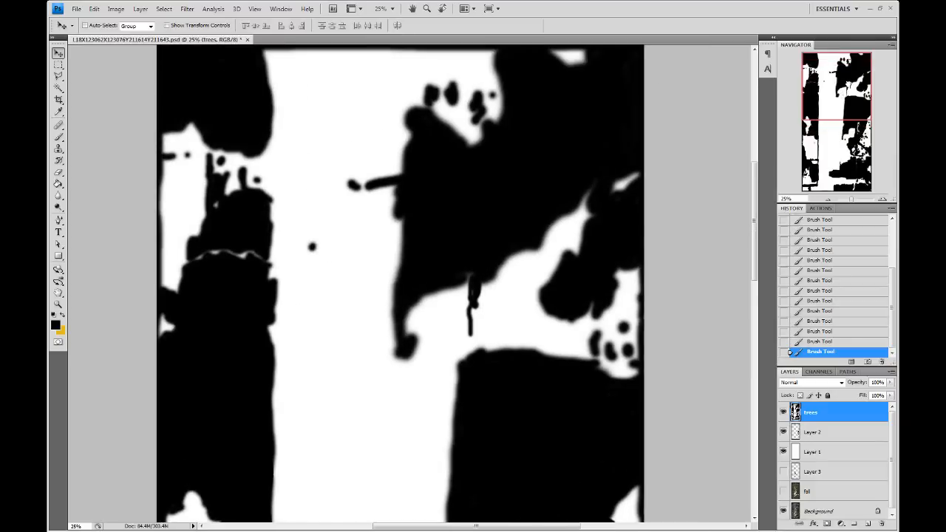
left_click(76, 9)
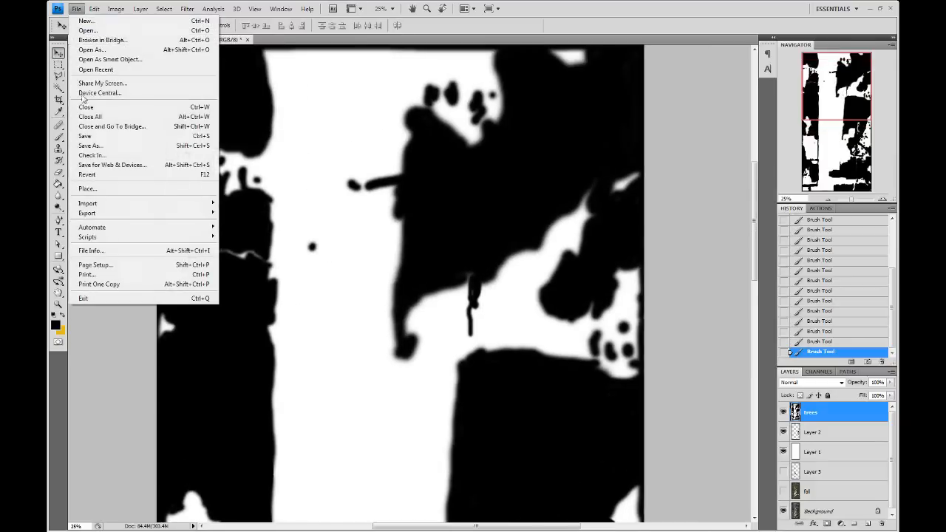
left_click(104, 136)
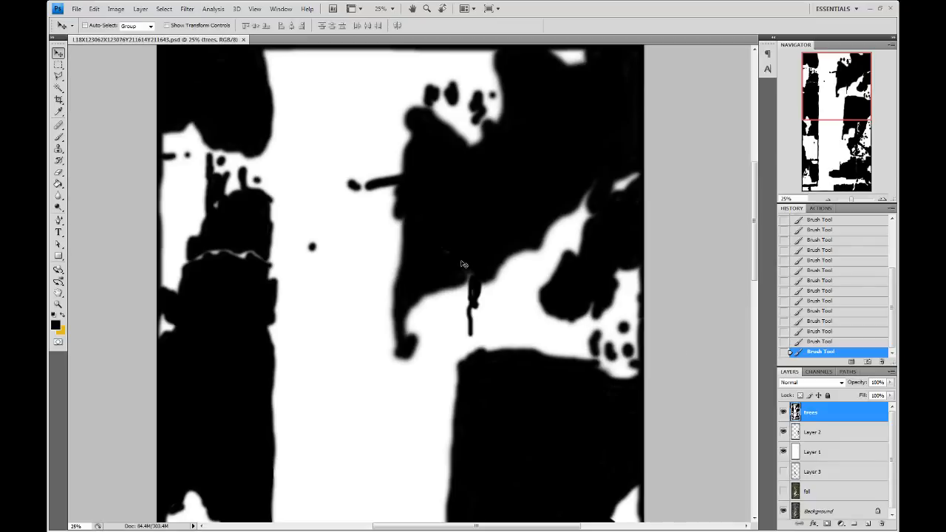
Flatten the black-and-white tree and water mask, discarding the hidden layers.
left_click(139, 8)
left_click(152, 343)
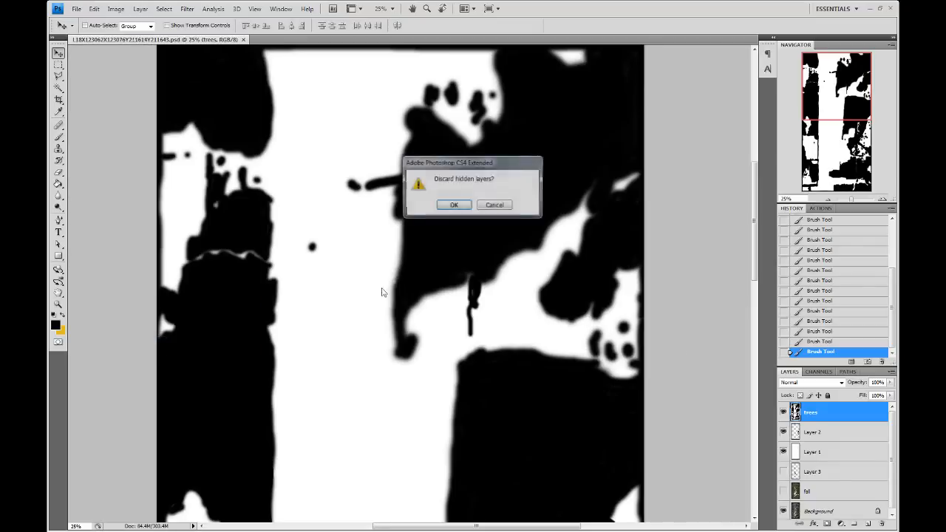
left_click(453, 206)
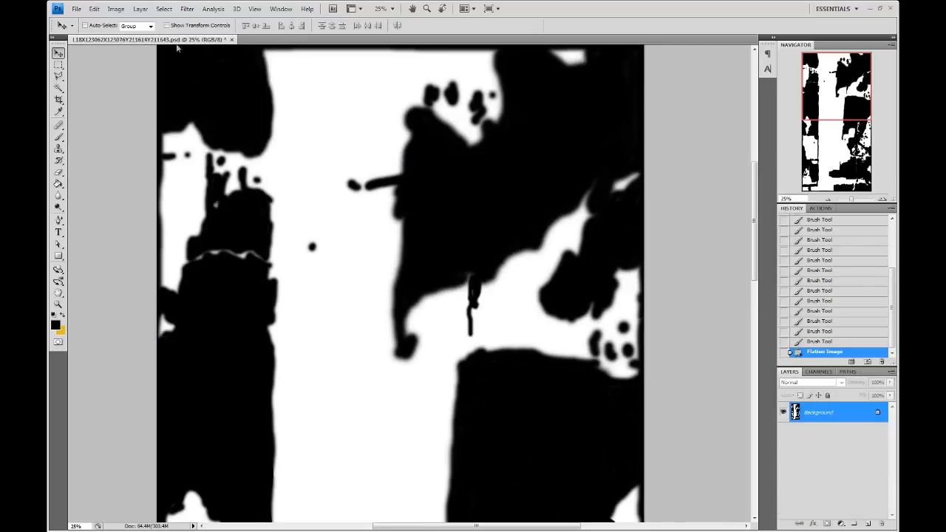
Save the flattened mask as a TIFF in the Work folder, replacing L18X123062X123076Y211614Y211643_B.tif and keeping the default TIFF options.
left_click(77, 11)
left_click(92, 143)
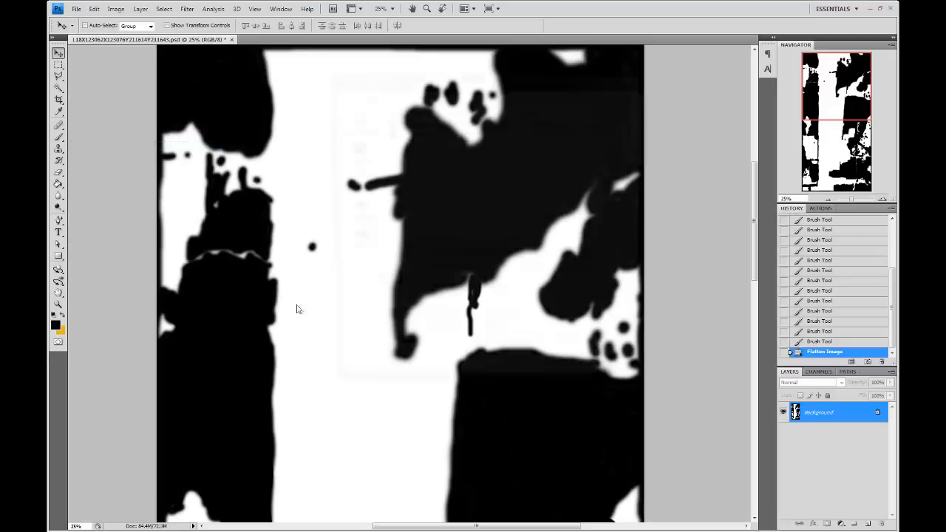
left_click(446, 272)
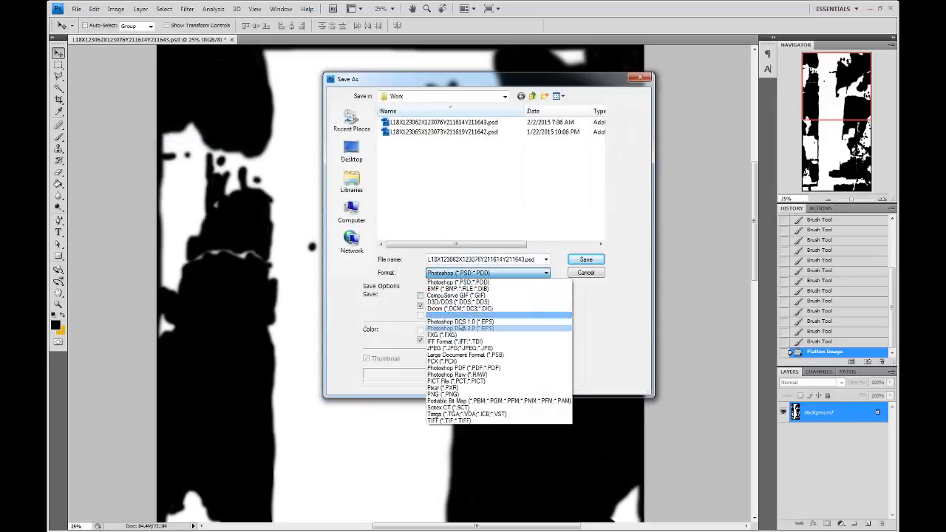
left_click(466, 421)
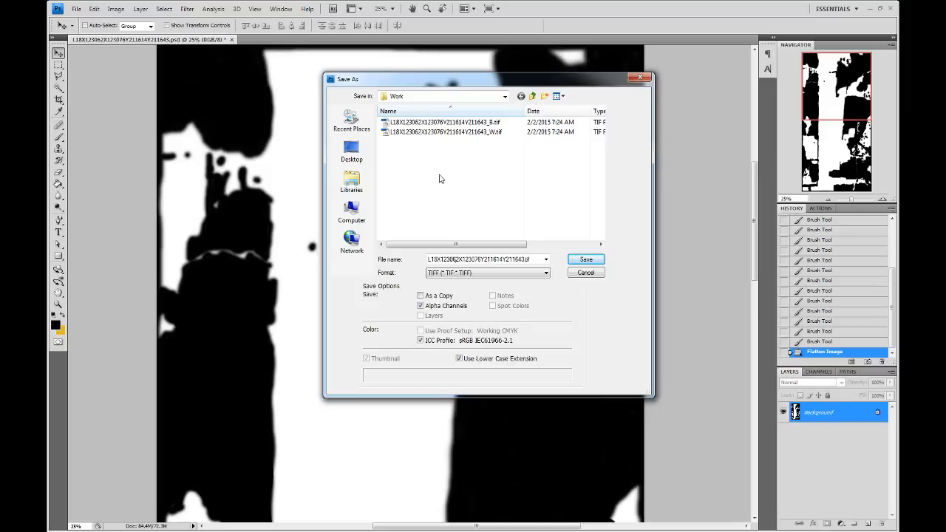
left_click(468, 123)
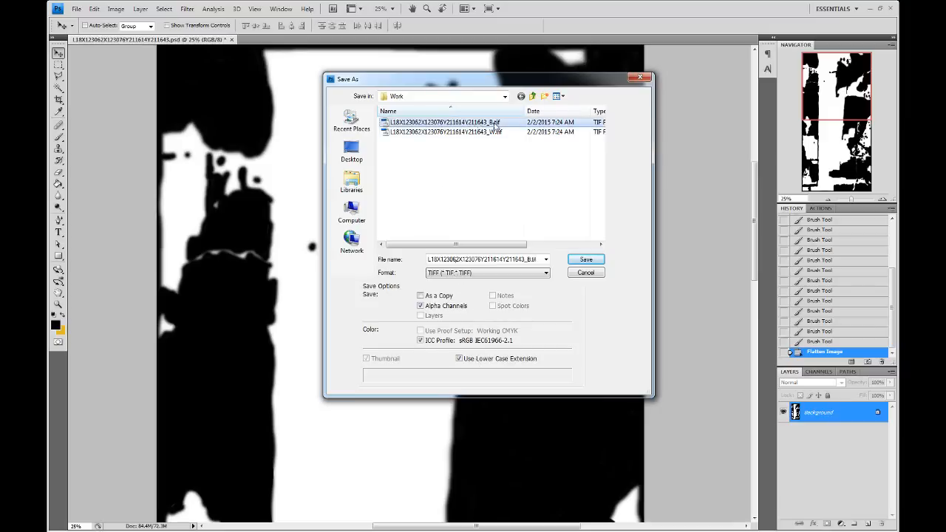
left_click(586, 260)
left_click(475, 211)
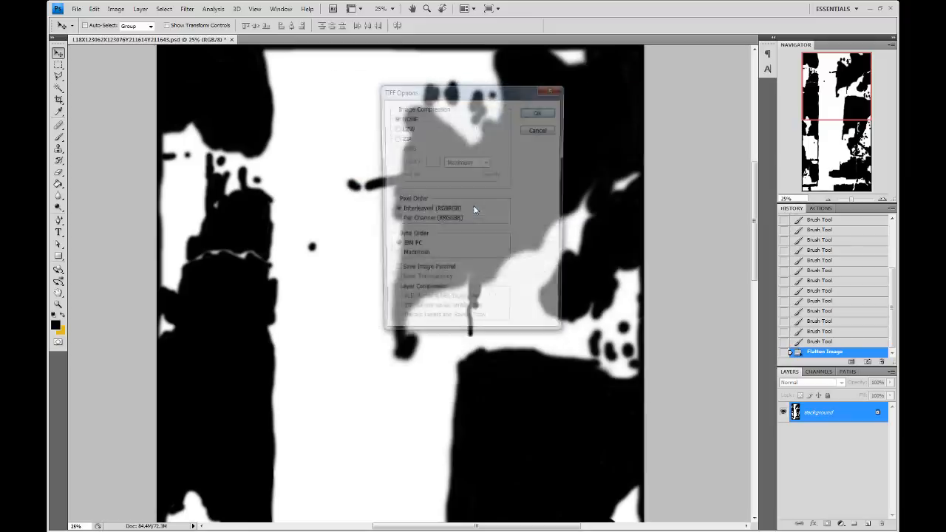
left_click(537, 111)
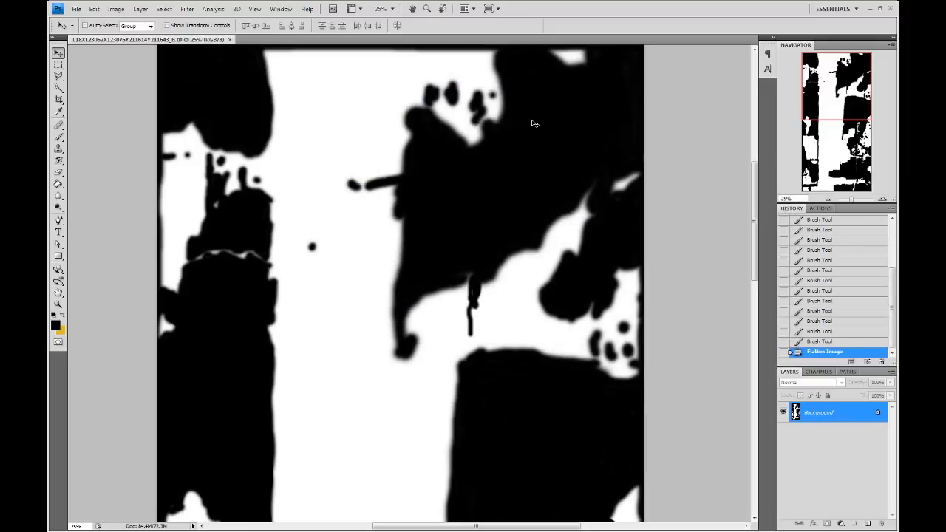
Check the saved mask and delete the Flatten Image history state to bring back the separate layers.
left_click_drag(848, 111, 802, 140)
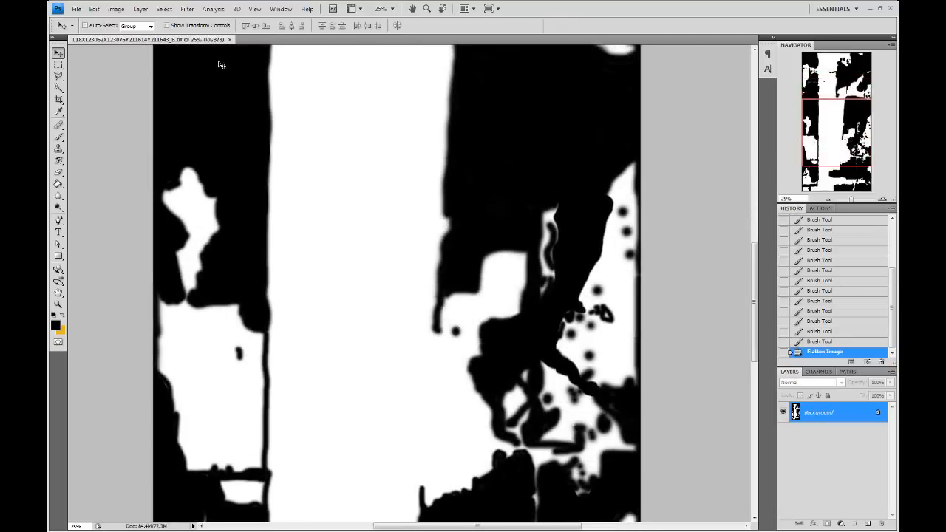
left_click_drag(817, 118, 818, 73)
left_click(882, 361)
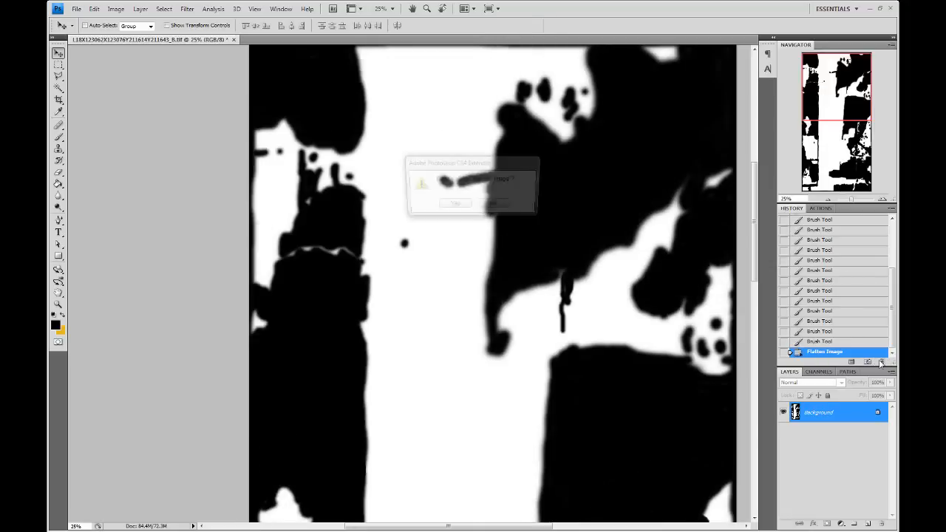
left_click(466, 206)
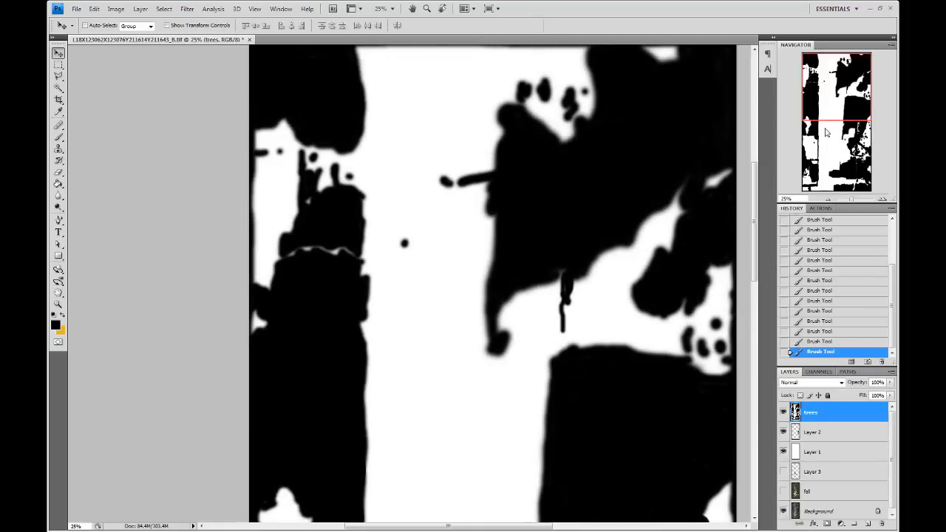
Hide Layer 1, Layer 2 and the trees layer, and show the fall layer over the background.
left_click(784, 451)
left_click(784, 432)
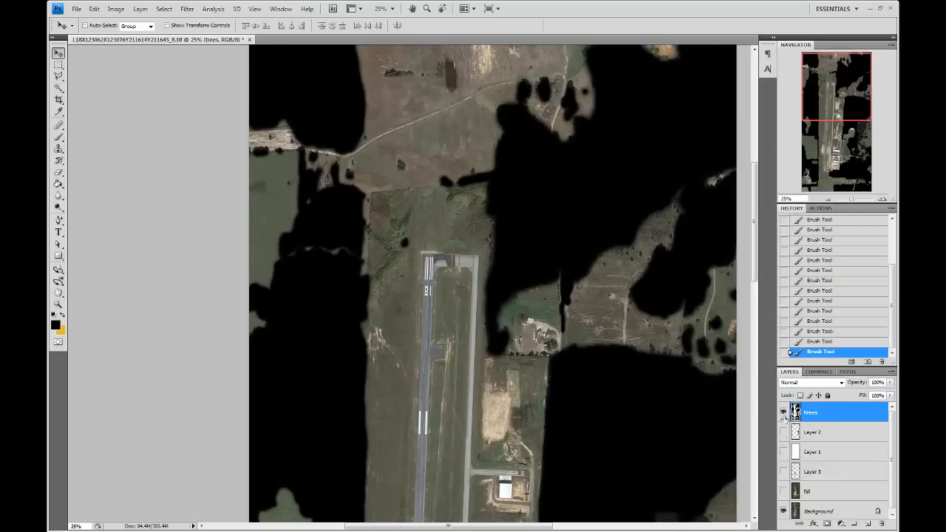
left_click(783, 412)
left_click(839, 157)
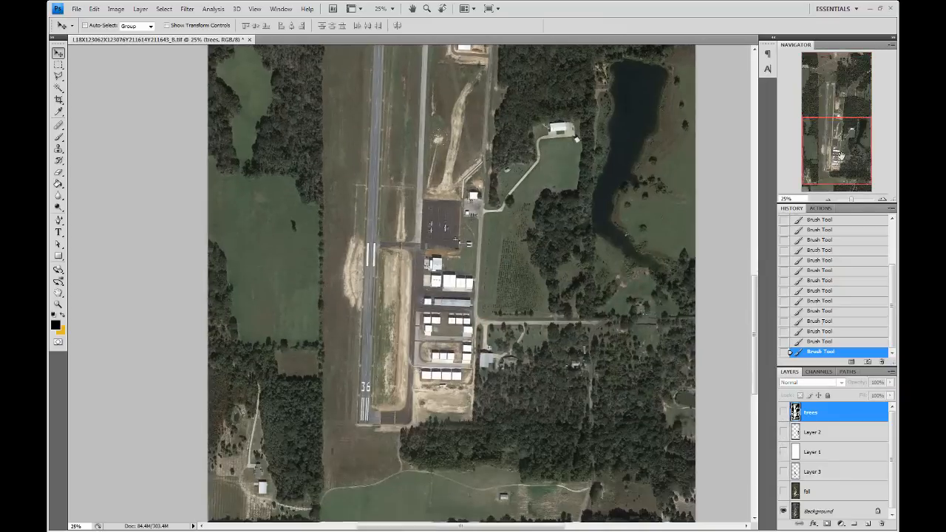
left_click(784, 491)
left_click_drag(839, 152, 848, 110)
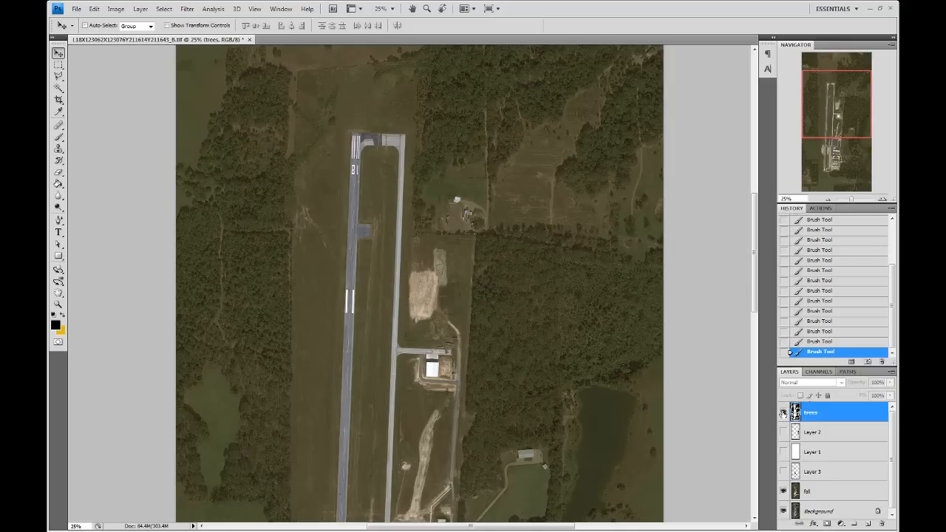
Compare the trees and Layer 2 masks with the fall image, and hide both mask layers again.
left_click(784, 412)
left_click_drag(851, 113, 849, 141)
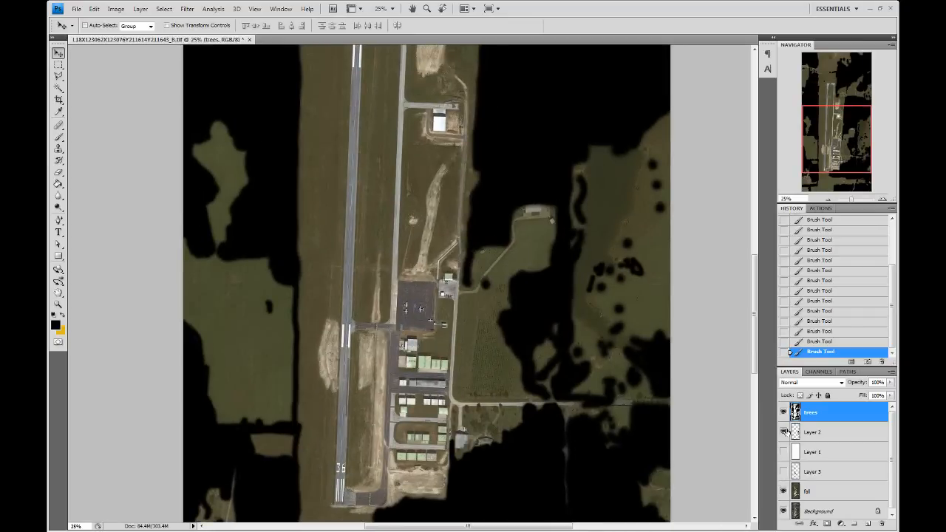
left_click(785, 432)
left_click_drag(843, 109, 843, 191)
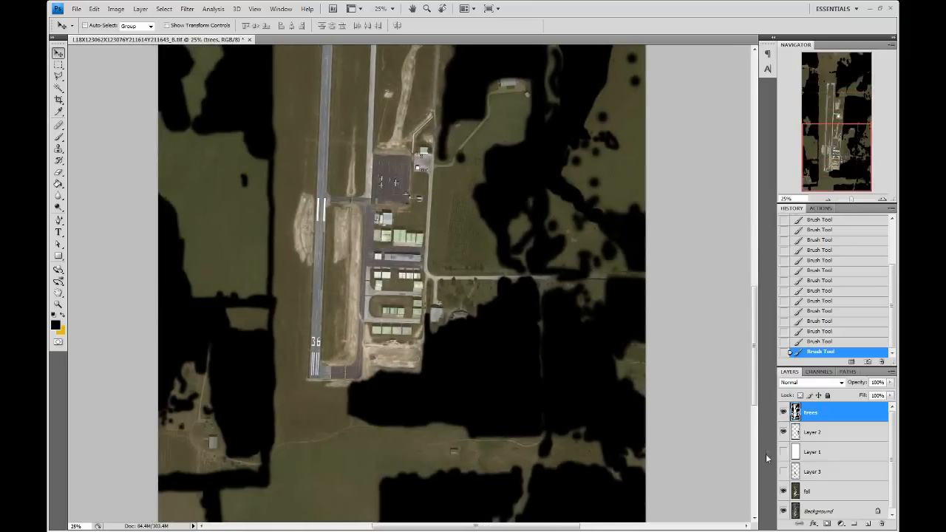
left_click(784, 412)
left_click_drag(822, 163, 821, 109)
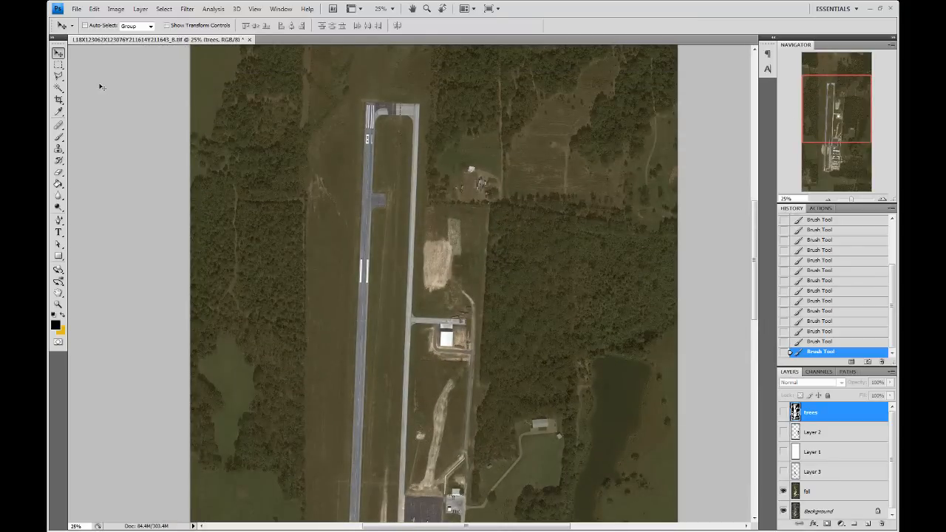
left_click(76, 9)
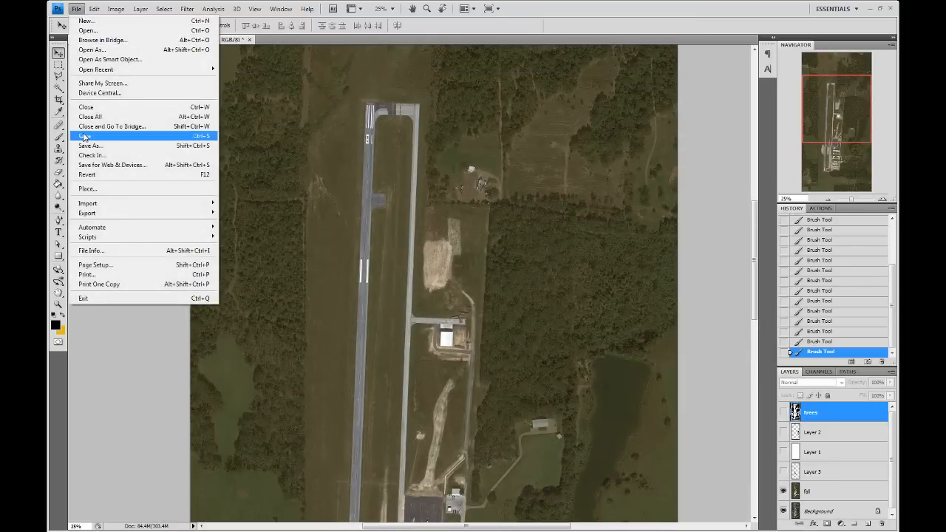
left_click(96, 134)
left_click(539, 129)
left_click(76, 9)
left_click(111, 145)
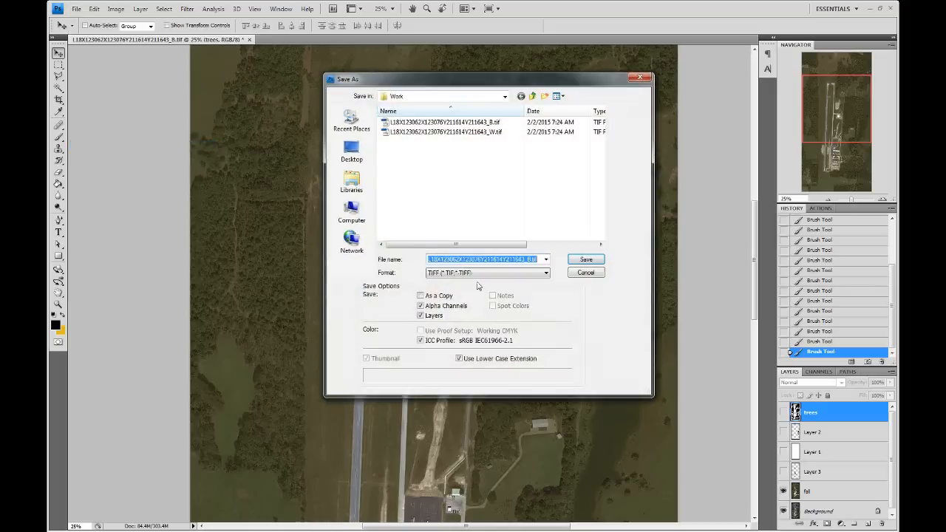
left_click(586, 273)
Flatten the fall image, discarding the hidden layers.
left_click(140, 9)
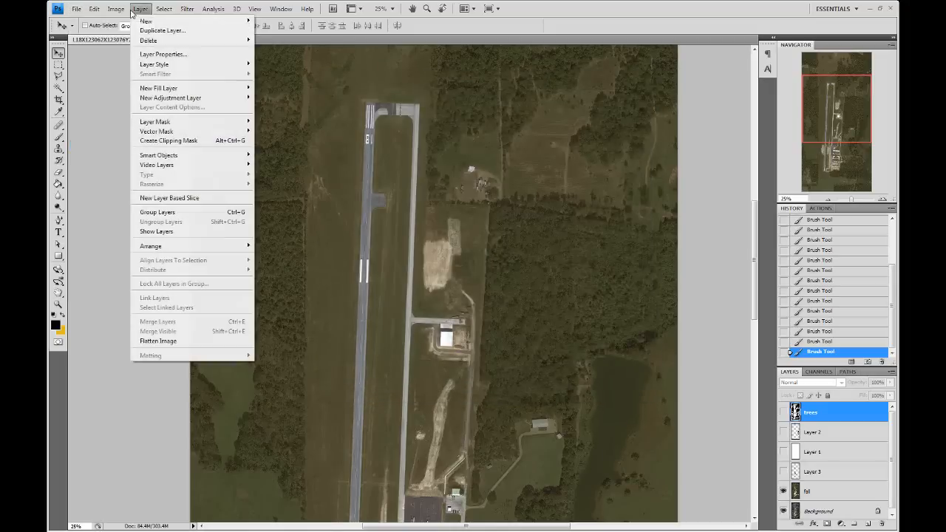
left_click(179, 342)
left_click(446, 206)
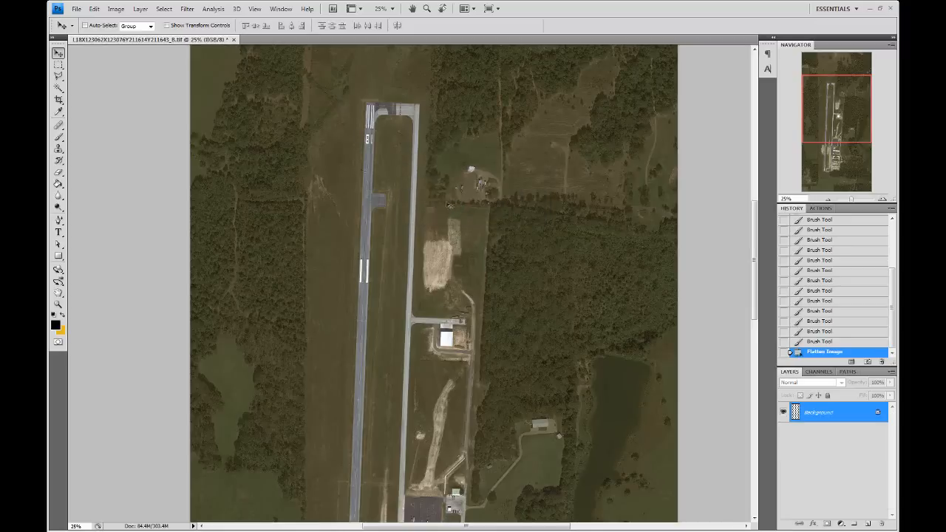
Save the flattened image as a 24-bit Windows BMP, replacing L18X123062X123076Y211614Y211643.BMP in the Work folder.
left_click(77, 9)
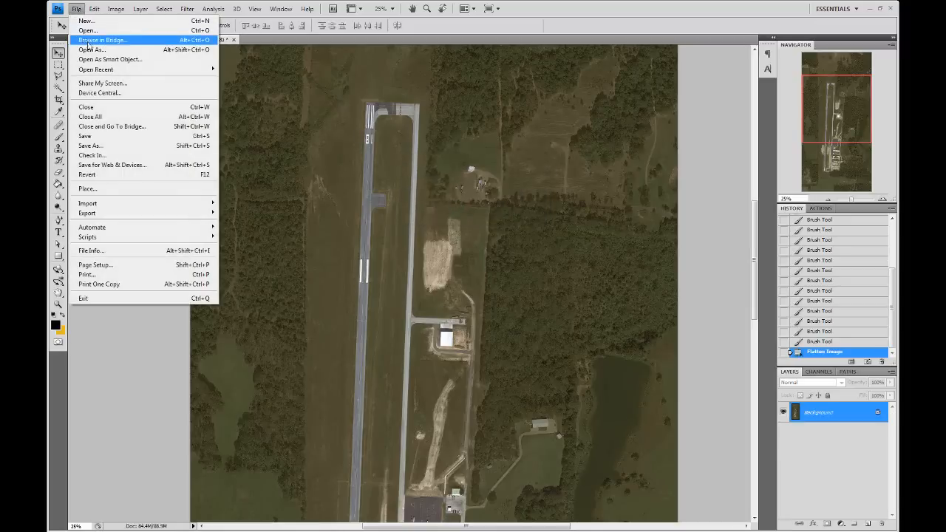
left_click(91, 145)
left_click(454, 273)
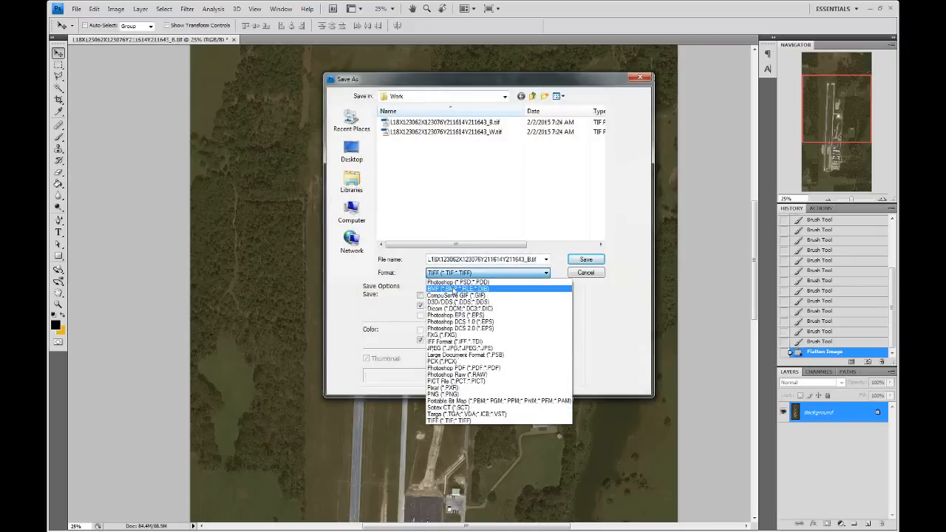
left_click(455, 288)
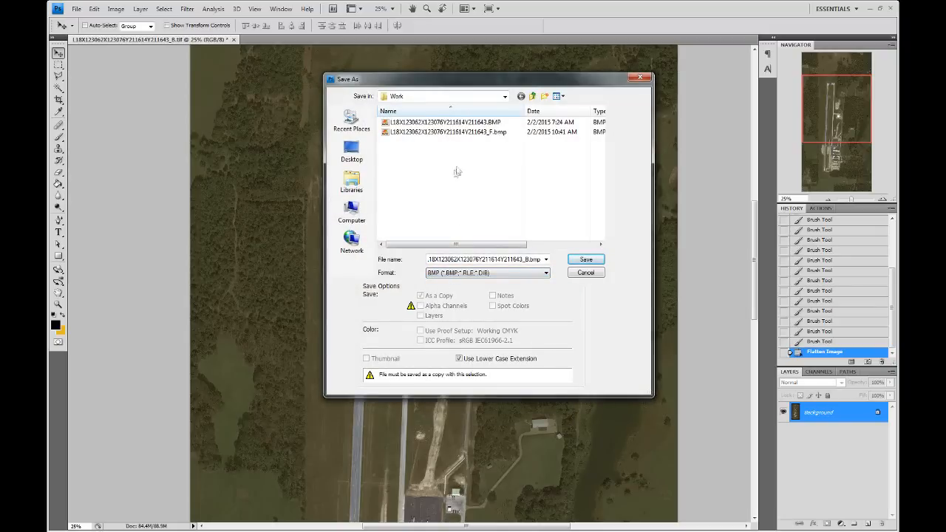
left_click(485, 123)
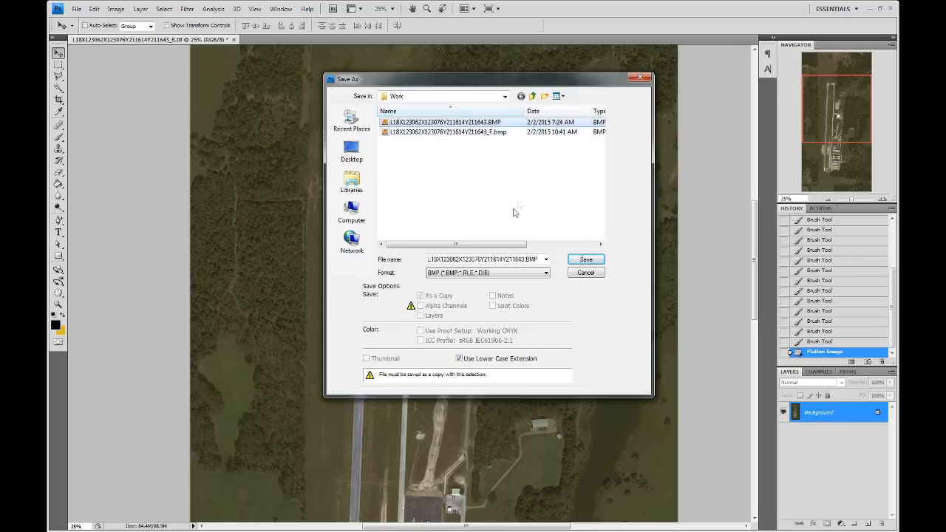
left_click(586, 260)
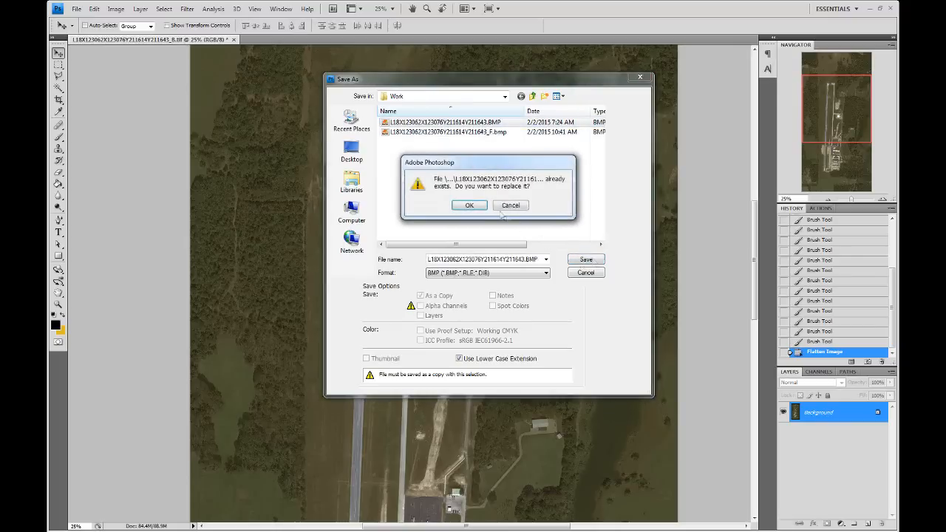
left_click(469, 206)
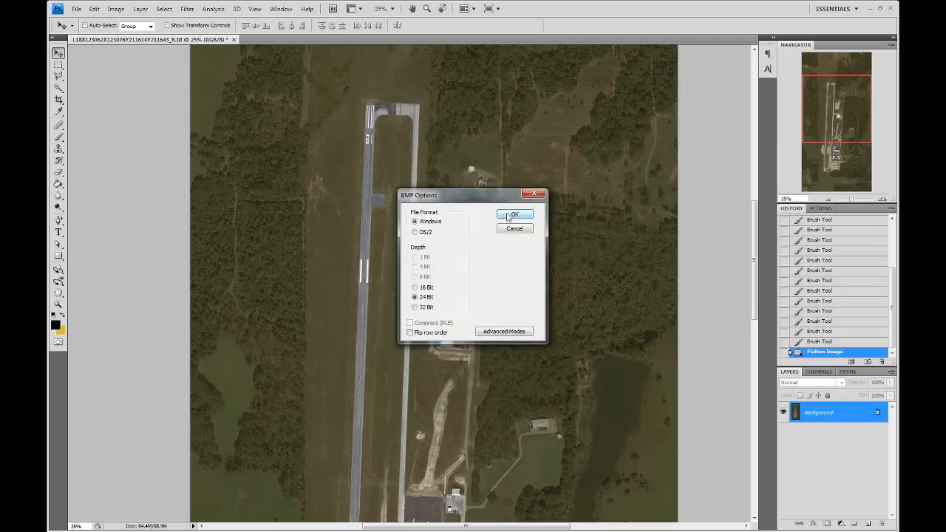
left_click(513, 214)
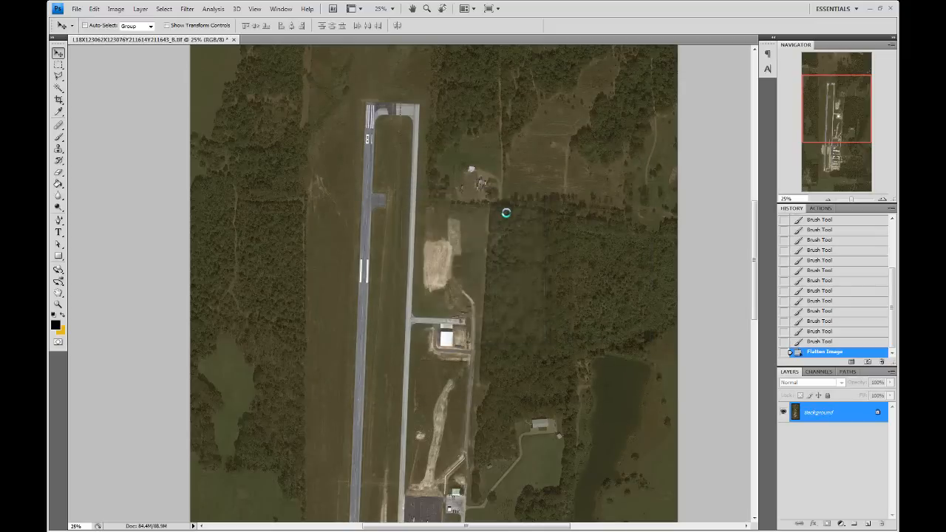
Close the flattened image without saving its changes and exit Photoshop.
left_click(234, 42)
left_click(493, 212)
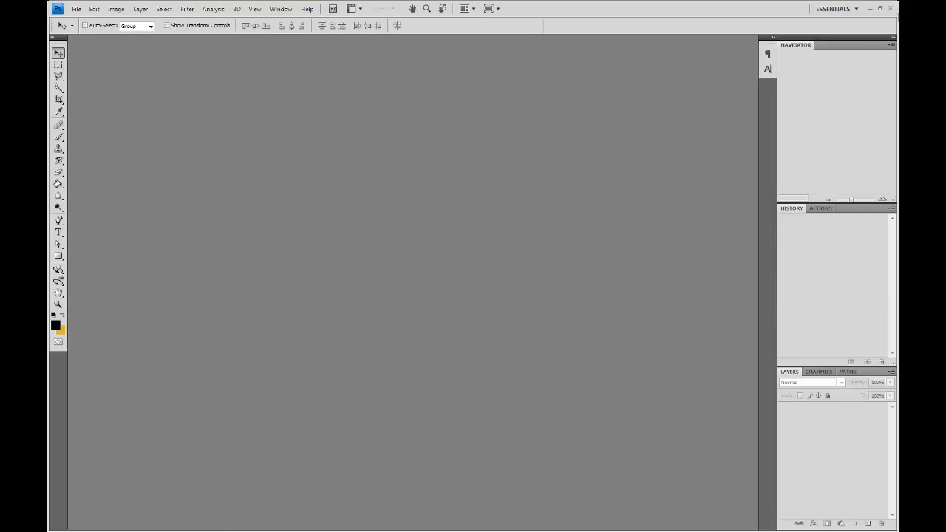
left_click(890, 8)
Launch SBuilderX, maximize its window and open the recent project KJDD.SBP.
double_click(876, 231)
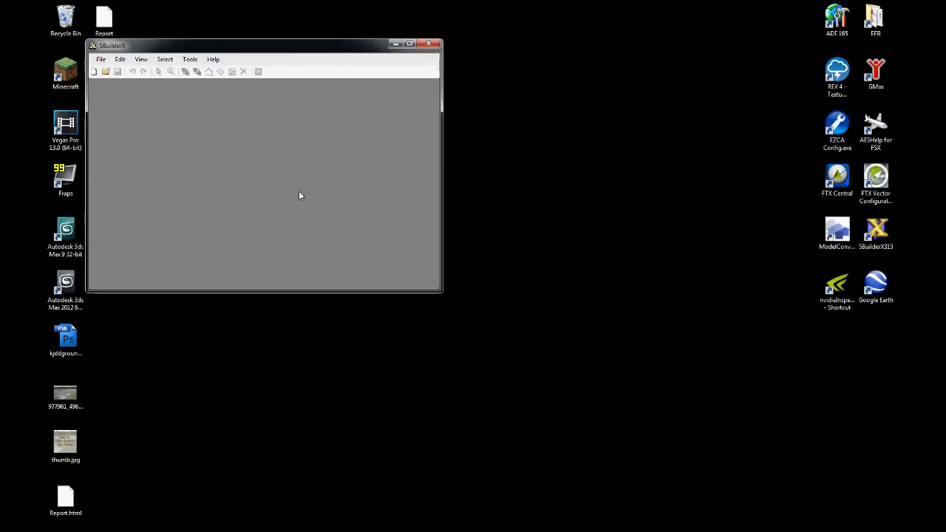
left_click(408, 44)
left_click(59, 17)
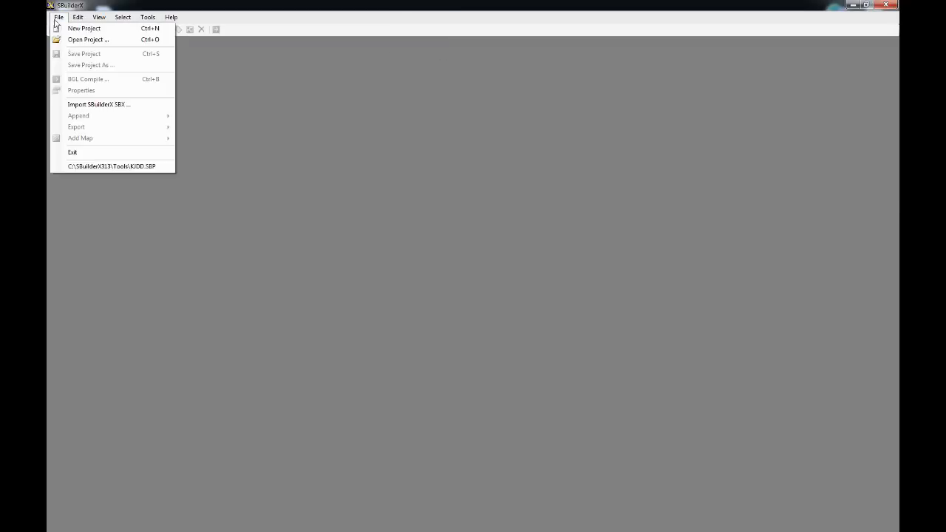
left_click(162, 166)
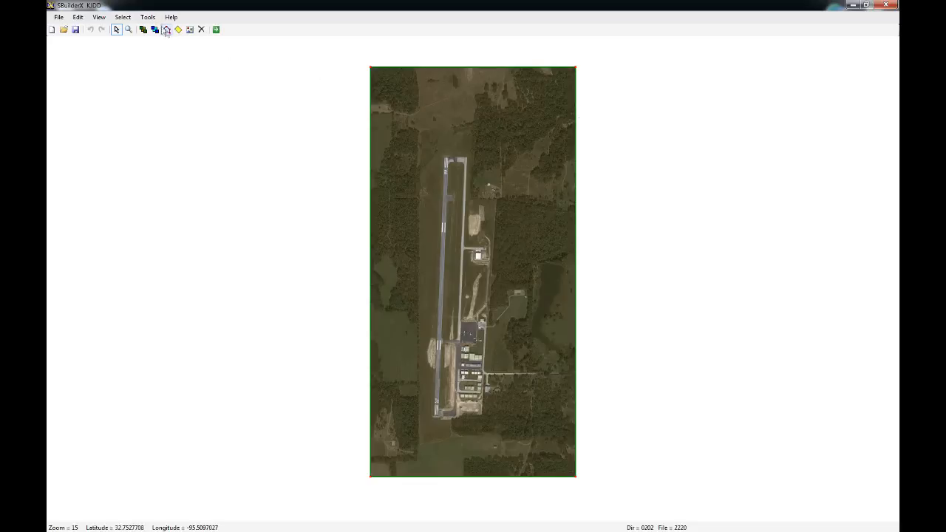
Select the KJDD airport photo imagery and compile it into a scenery file.
left_click(126, 19)
left_click(141, 125)
left_click(216, 30)
left_click(520, 248)
left_click(539, 308)
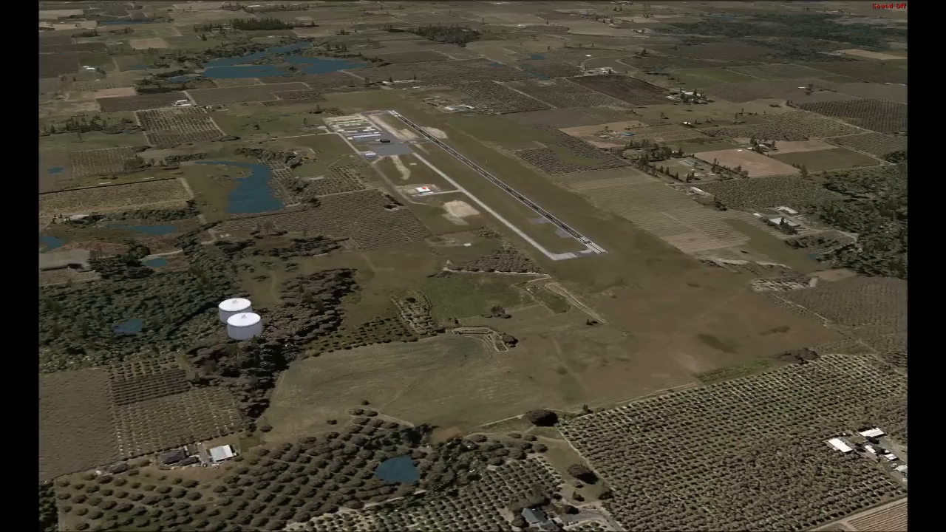
Switch to the flight simulator and slew around the airport to examine how the photo scenery blends with the surrounding terrain.
key("KP_3")
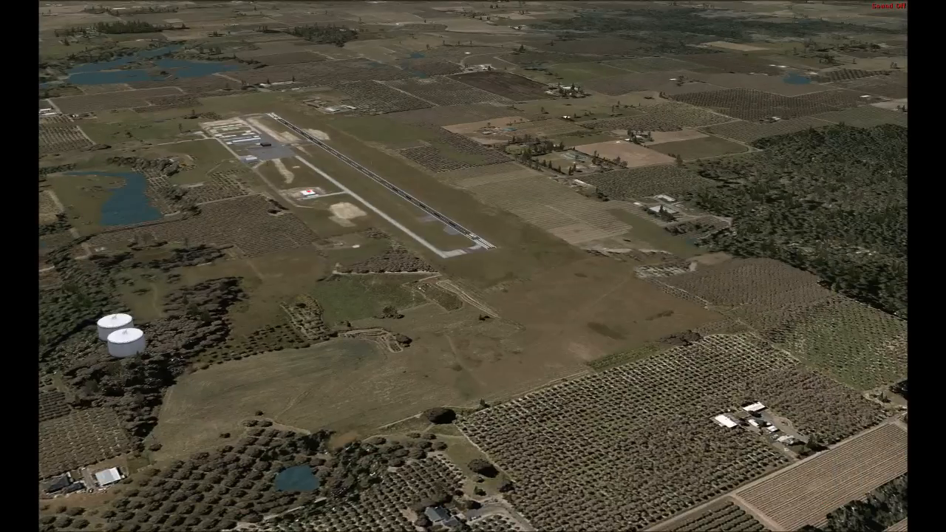
key("KP_1")
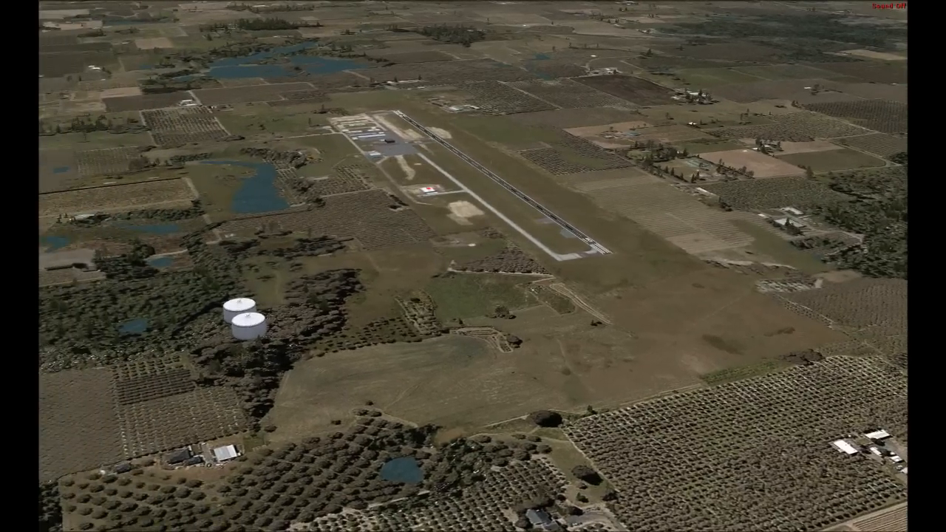
key("KP_8")
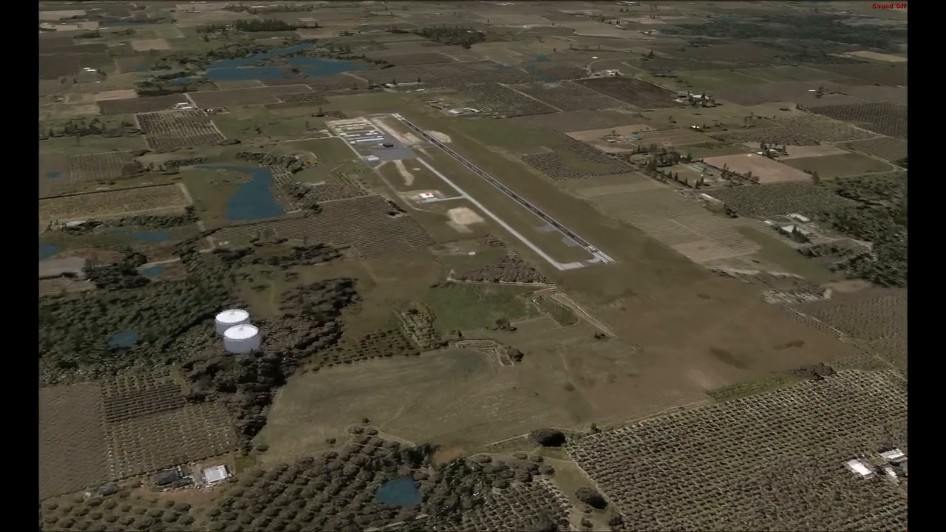
key("KP_5")
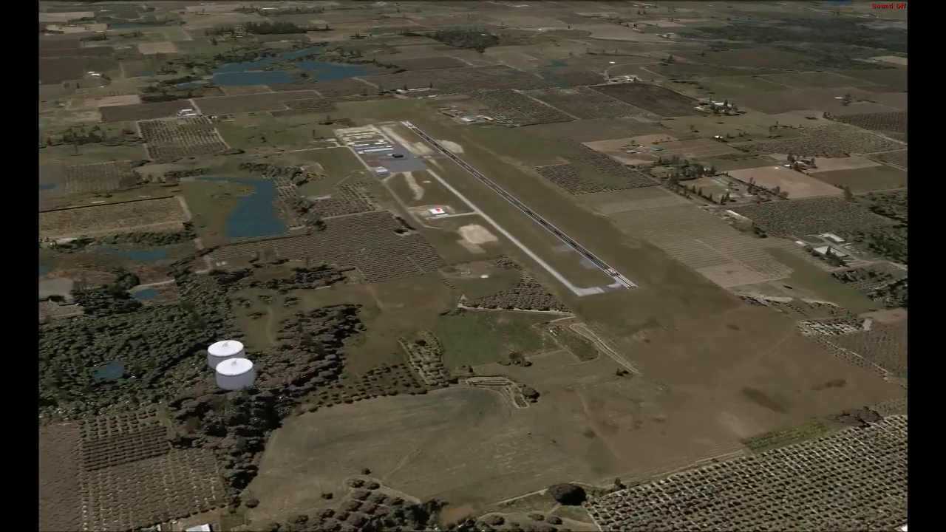
key("KP_1")
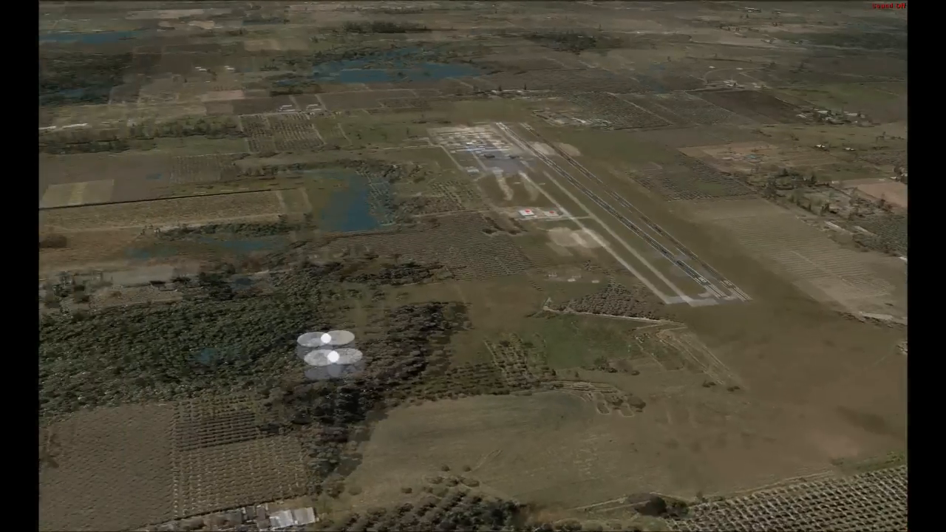
key("KP_5")
key("KP_1")
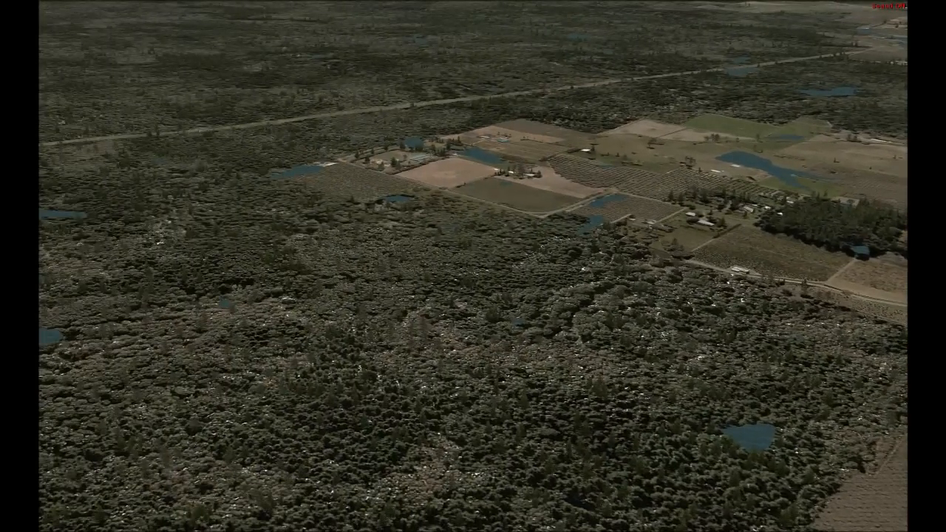
key("KP_3")
key("KP_5")
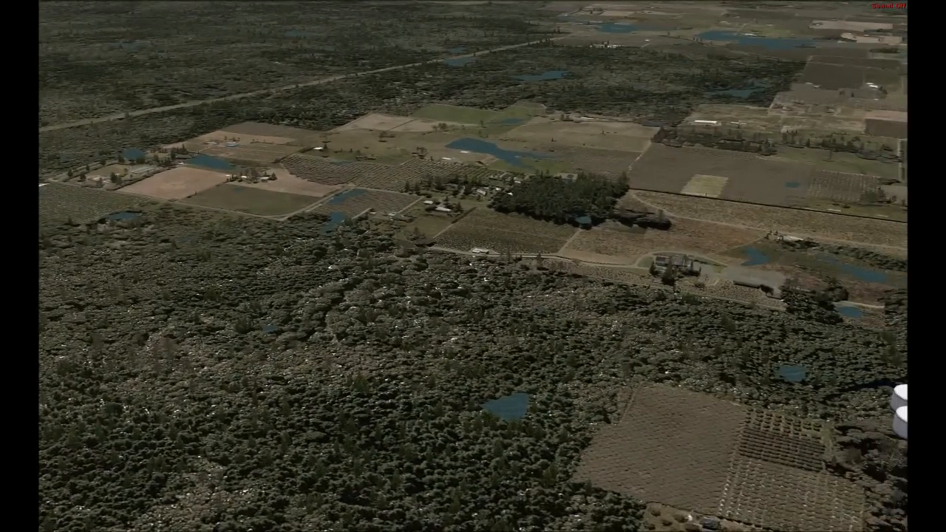
key("KP_3")
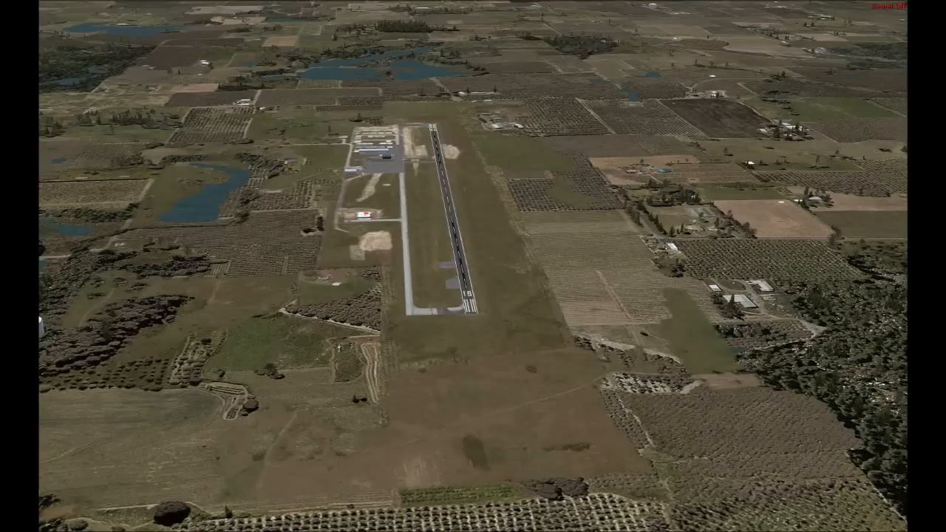
Approach the runway 18 threshold and turn the view both ways to examine the land cover beside the runway.
key("a")
key("KP_8")
key("y")
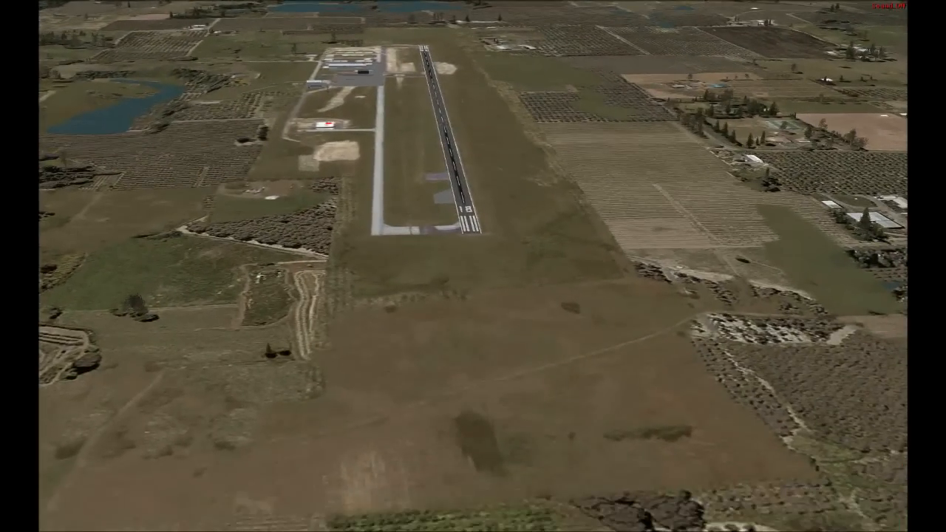
key("y")
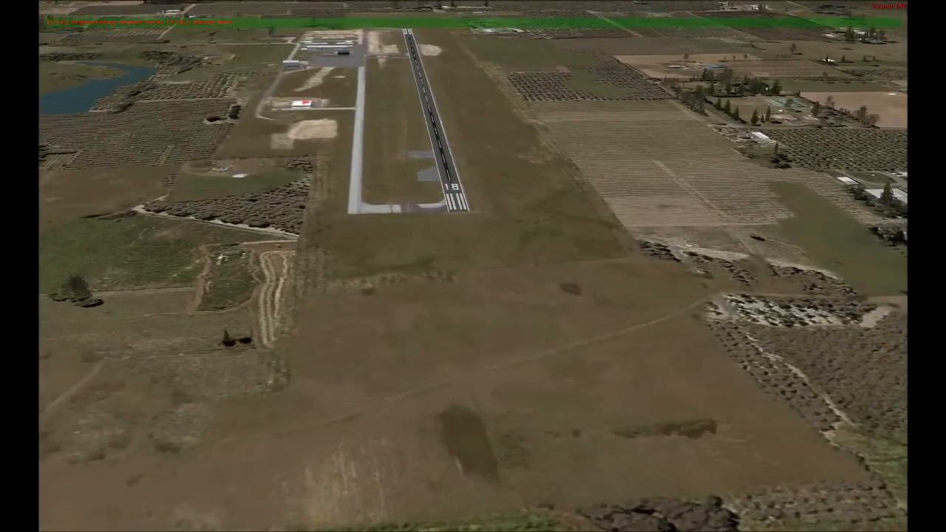
key("KP_8")
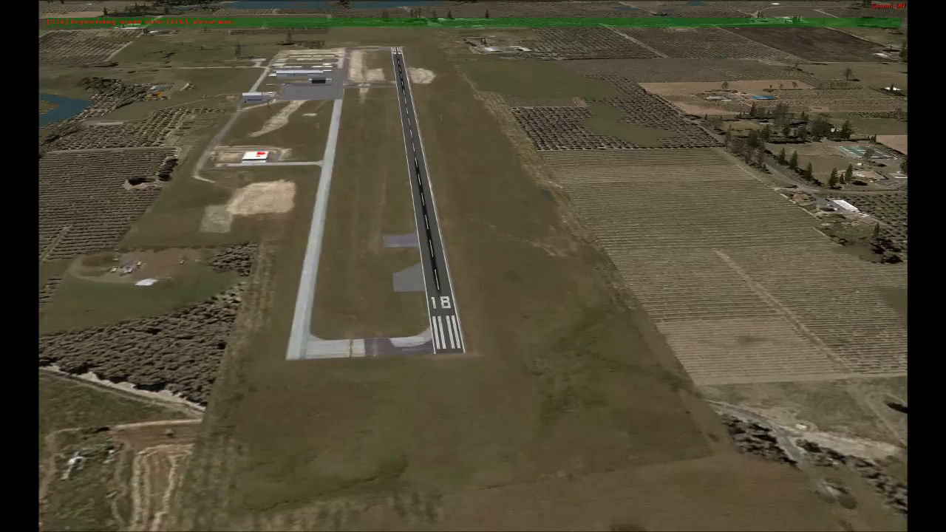
key("KP_1")
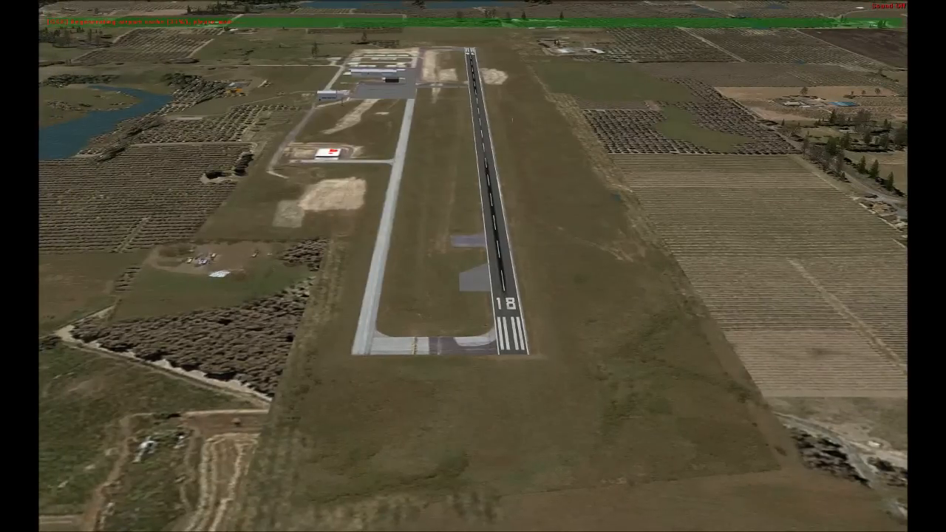
key("KP_3")
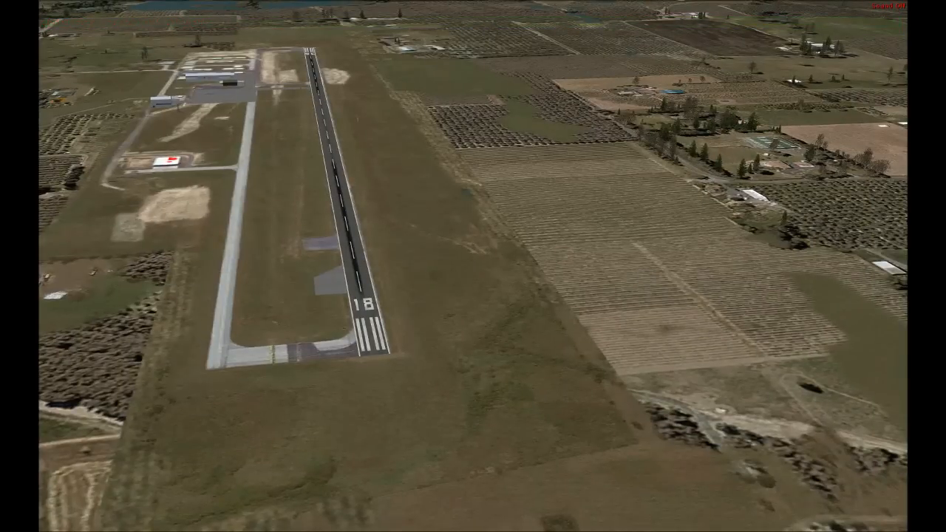
key("KP_3")
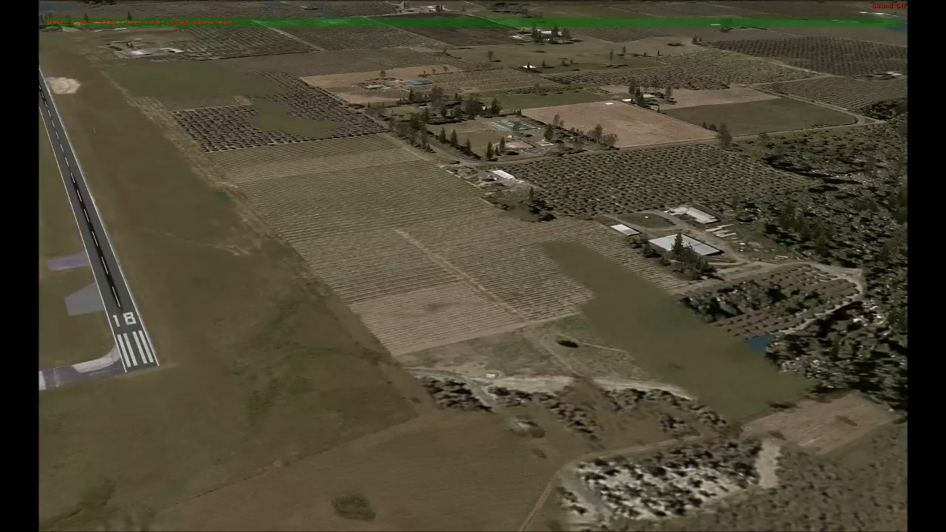
key("KP_1")
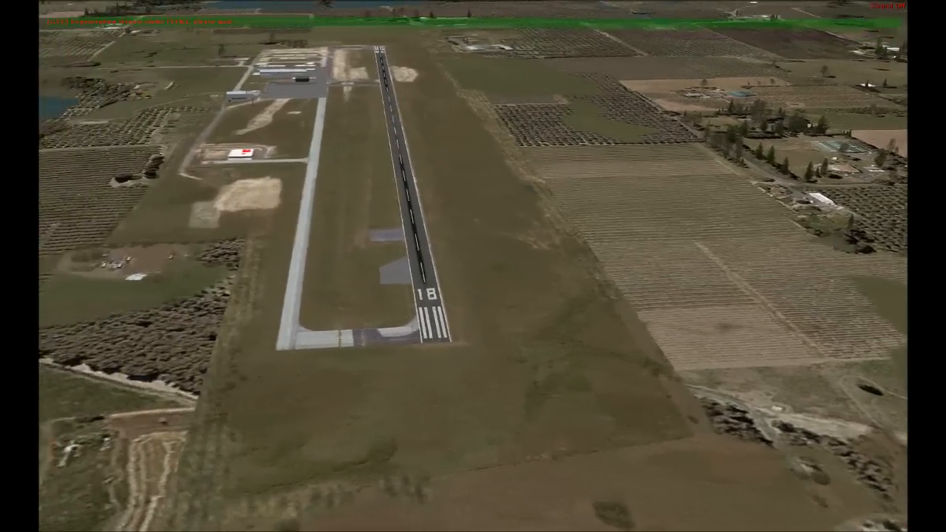
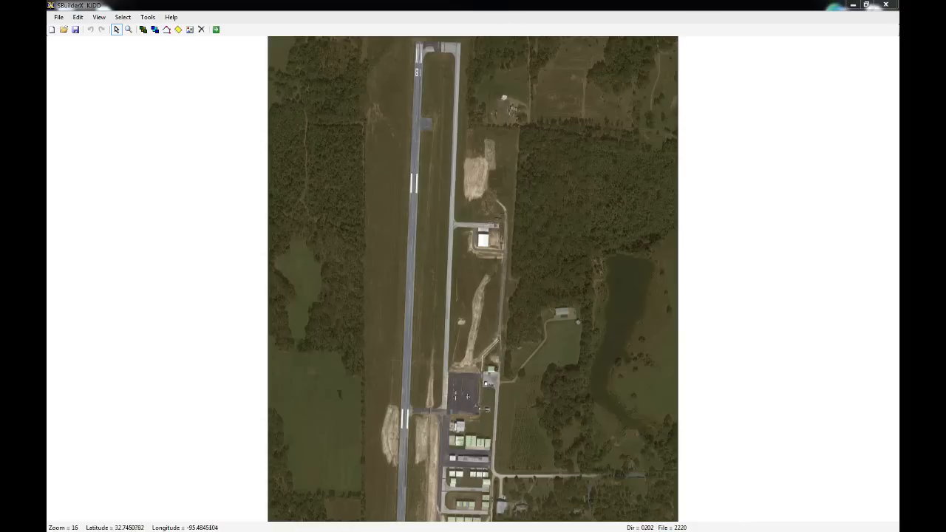
Compare the top-down simulator screenshot in Windows Photo Viewer with the airport imagery in SBuilderX.
left_click_drag(945, 44, 353, 57)
double_click(354, 57)
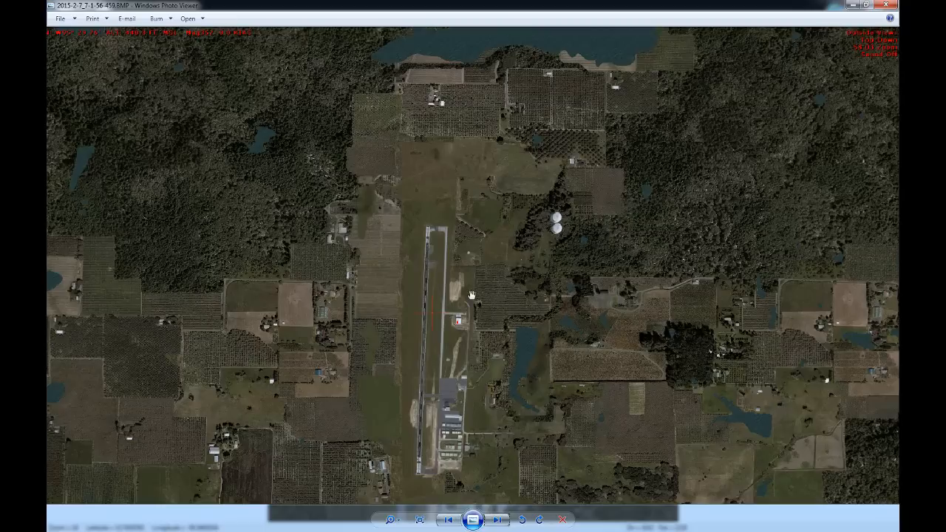
mouse_move(449, 330)
left_mouse_down()
mouse_move(482, 234)
mouse_move(438, 341)
left_mouse_up()
left_click_drag(720, 5, 945, 17)
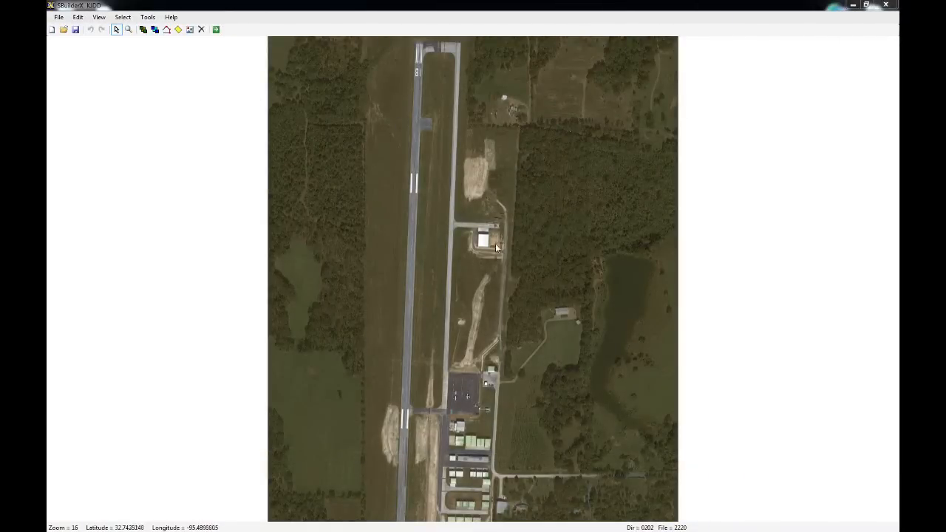
Start a polygon near the apron and trace the western and northwestern edges of the woods east of the runway.
left_click(178, 30)
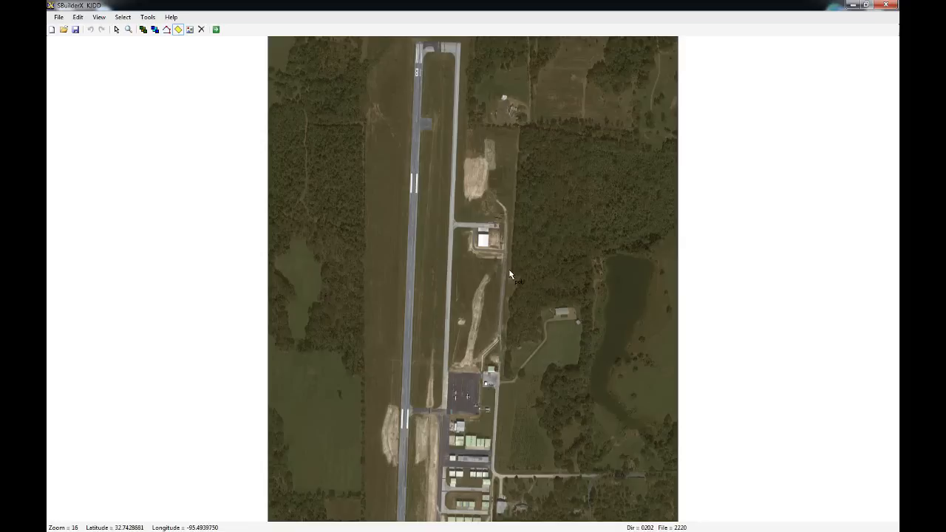
left_click(504, 378)
left_click(508, 275)
left_click(519, 128)
left_click(527, 121)
left_click(539, 117)
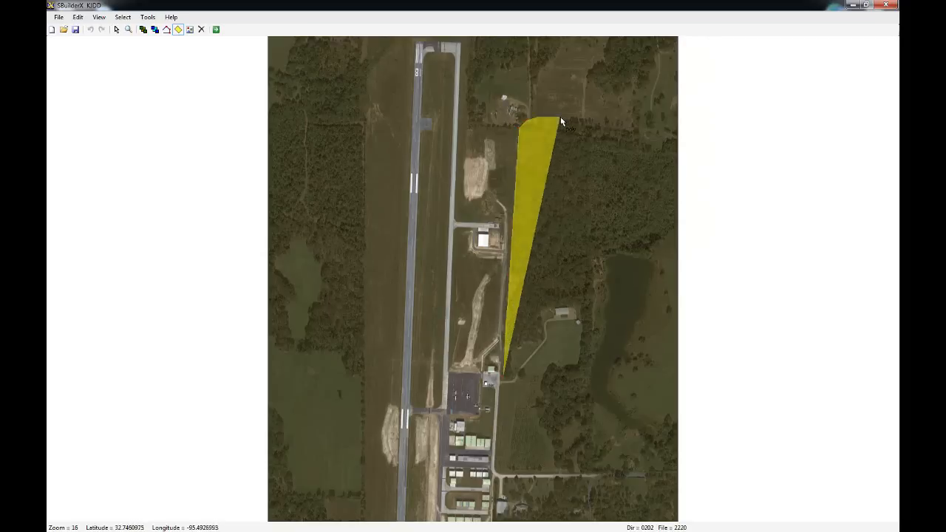
left_click(561, 116)
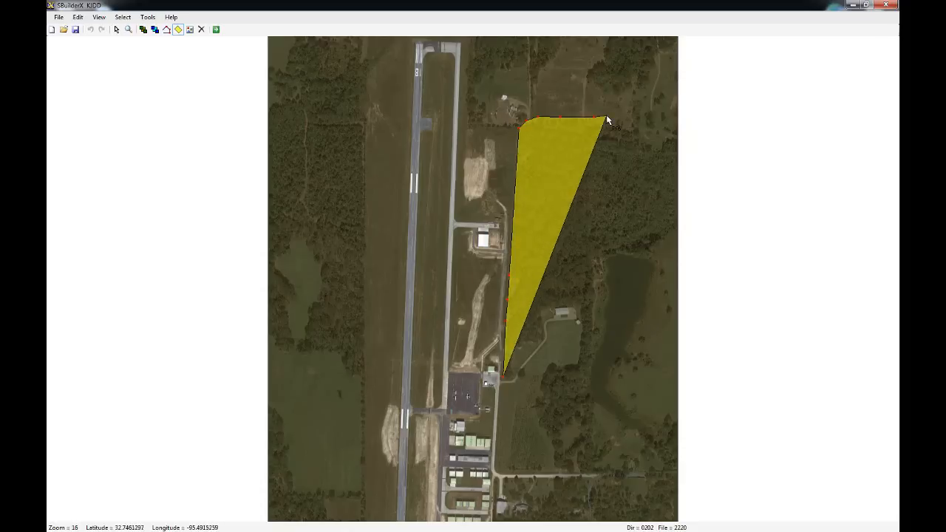
Continue the polygon around the northeastern tree bump, down the imagery's east edge and along the pond's north shore.
left_click(625, 122)
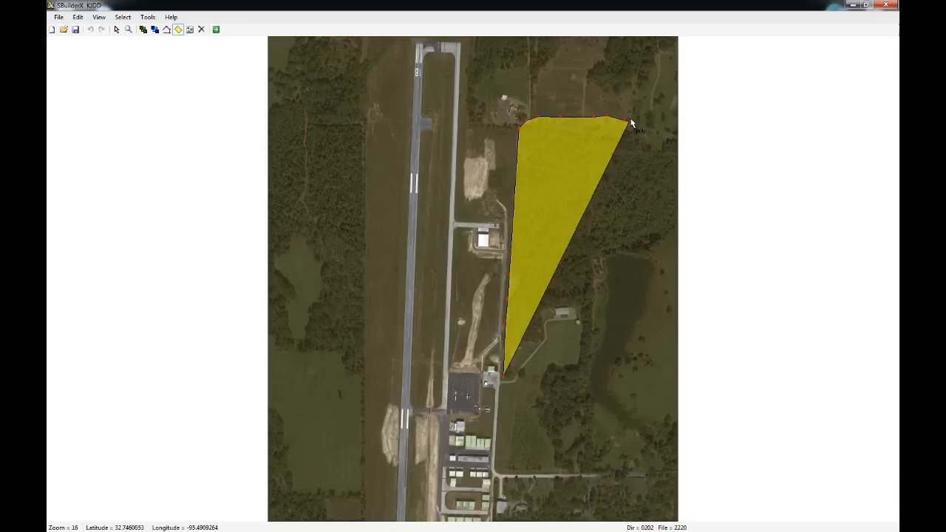
left_click(666, 90)
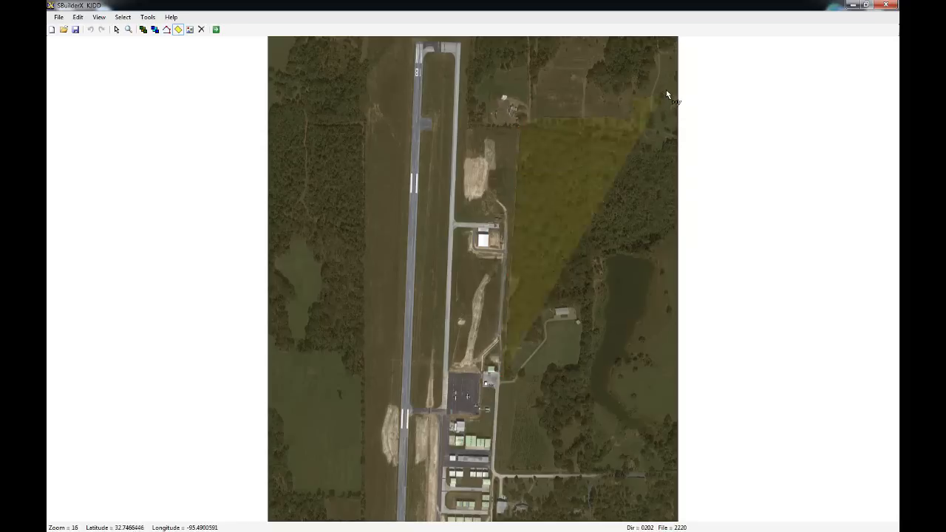
left_click(673, 121)
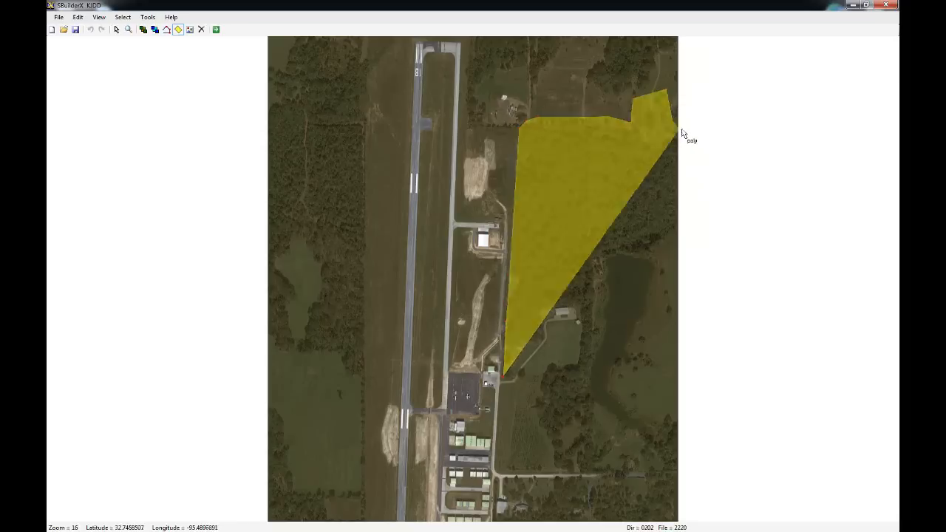
left_click(682, 129)
left_click(679, 234)
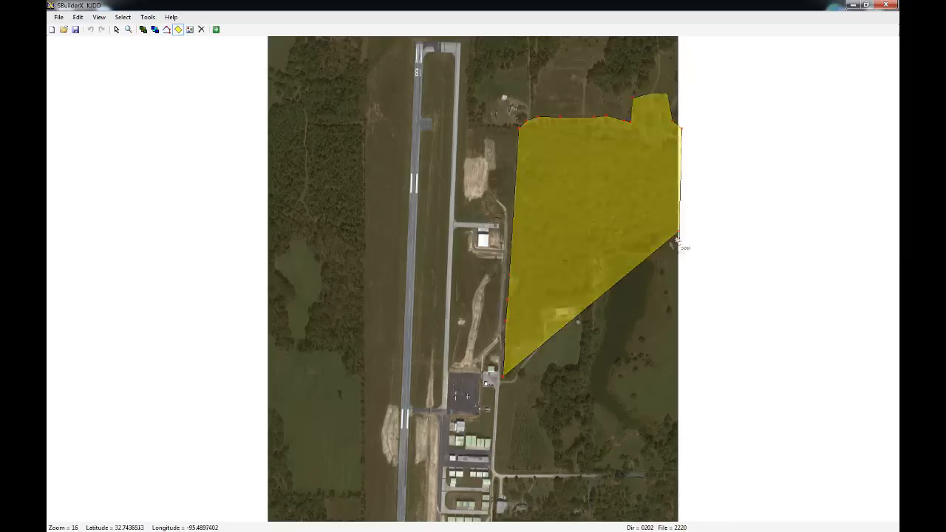
left_click(619, 255)
left_click(599, 260)
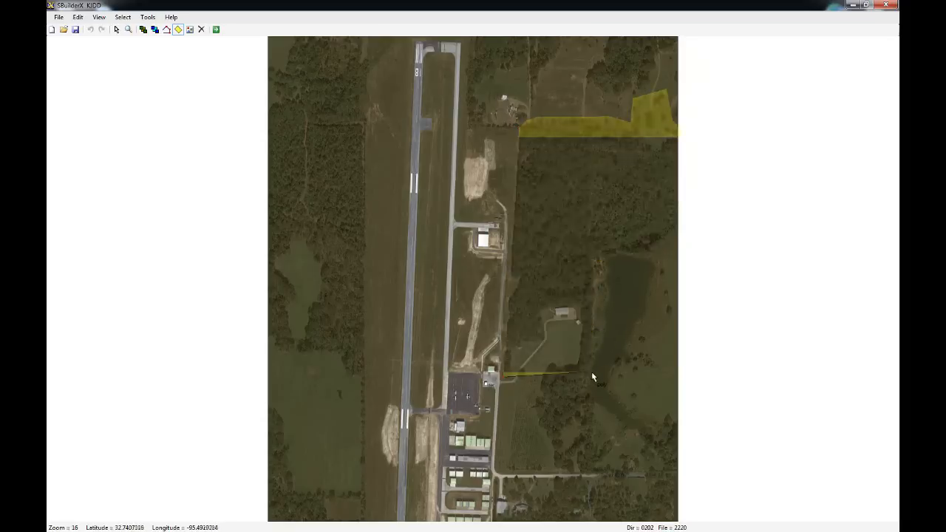
Trace the polygon down the pond's west side to the southern road, then back up the southwestern tree line.
left_click(594, 438)
left_click(613, 442)
left_click(595, 473)
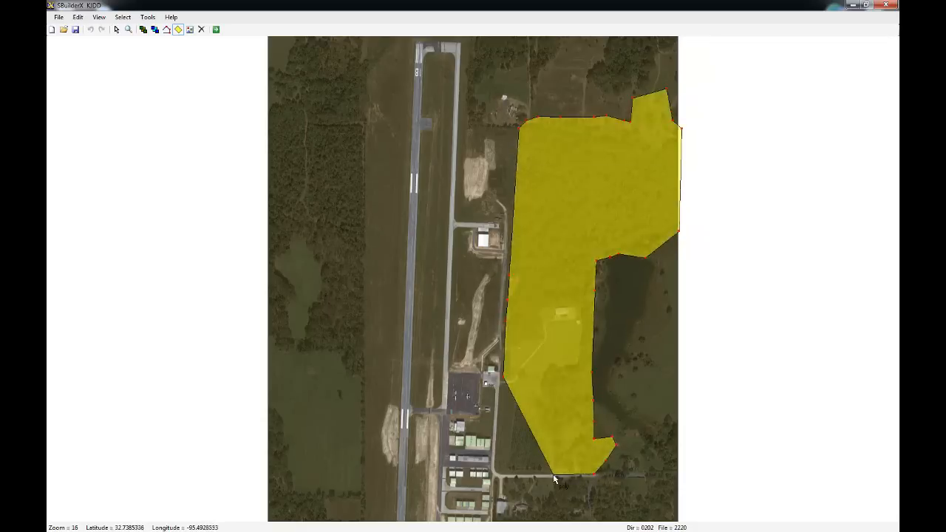
left_click(554, 477)
left_click(540, 430)
left_click(533, 415)
left_click(528, 404)
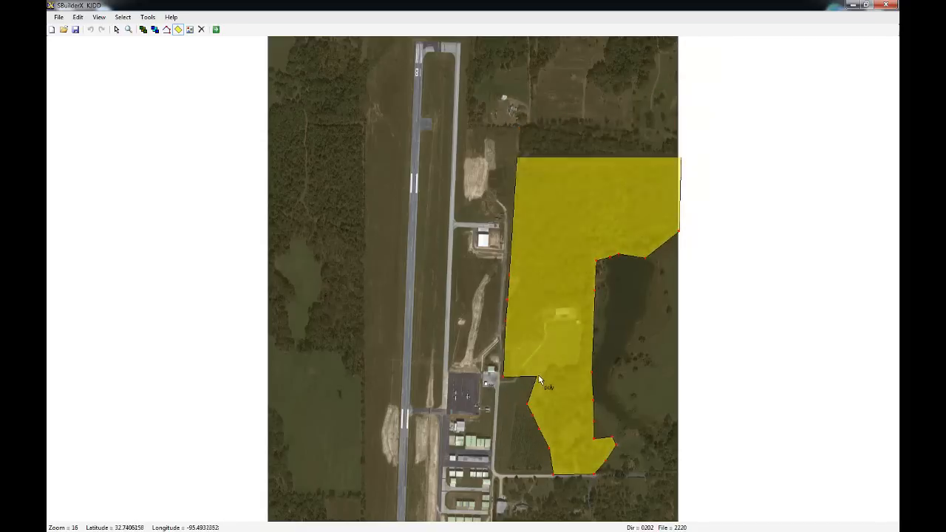
left_click(540, 376)
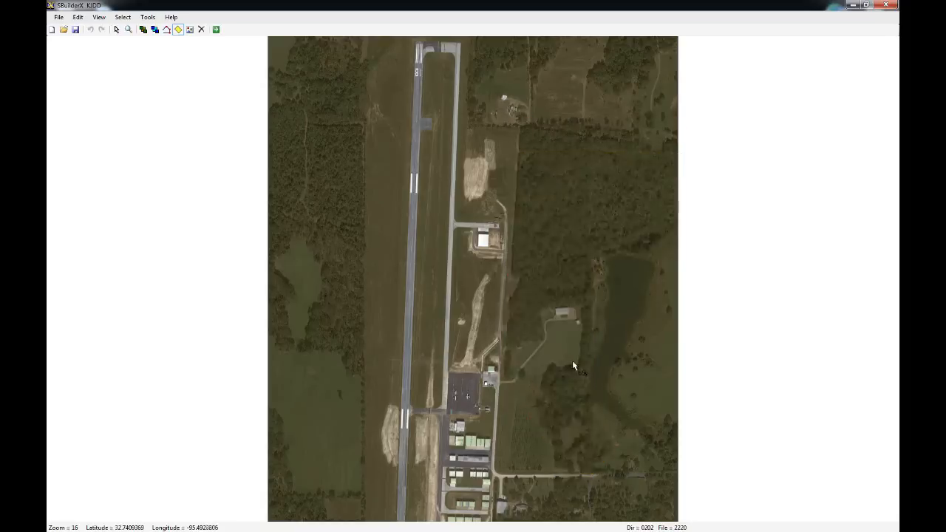
Route the polygon around the clearing with the house and driveway, and close it near the apron.
left_click(574, 362)
left_click(575, 304)
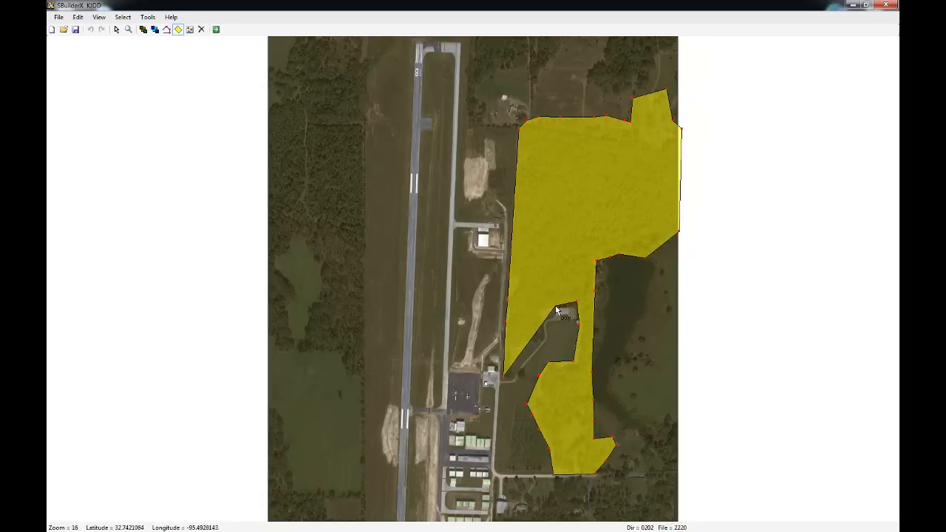
left_click(556, 307)
left_click(546, 340)
left_click(545, 347)
left_click(515, 349)
left_click(515, 369)
left_click(524, 378)
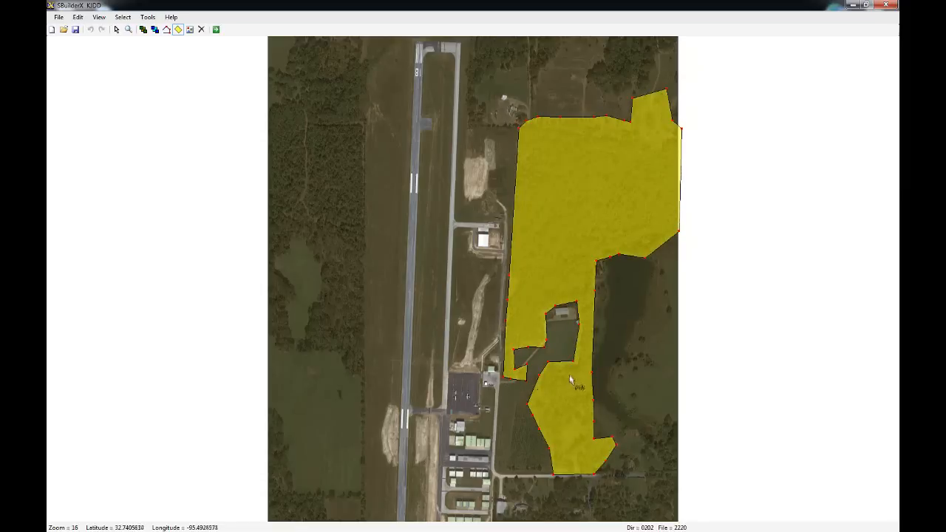
Open the properties of the woods polygon east of the runway and review its general and vector polygon settings.
left_click(116, 30)
right_click(683, 152)
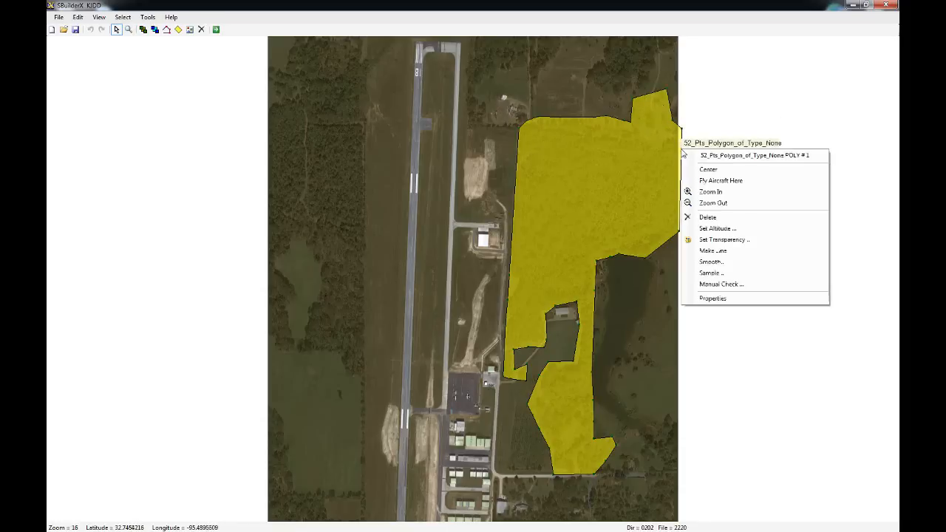
left_click(714, 300)
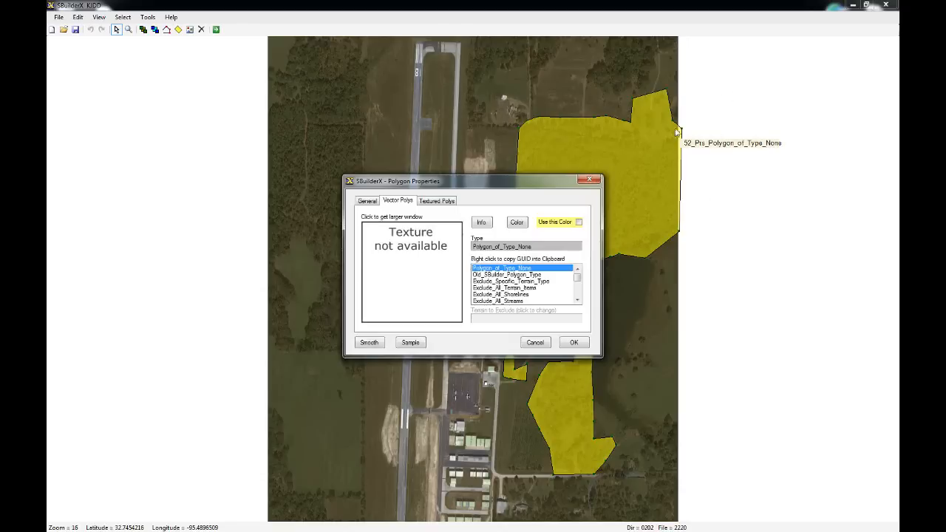
left_click_drag(528, 188, 405, 196)
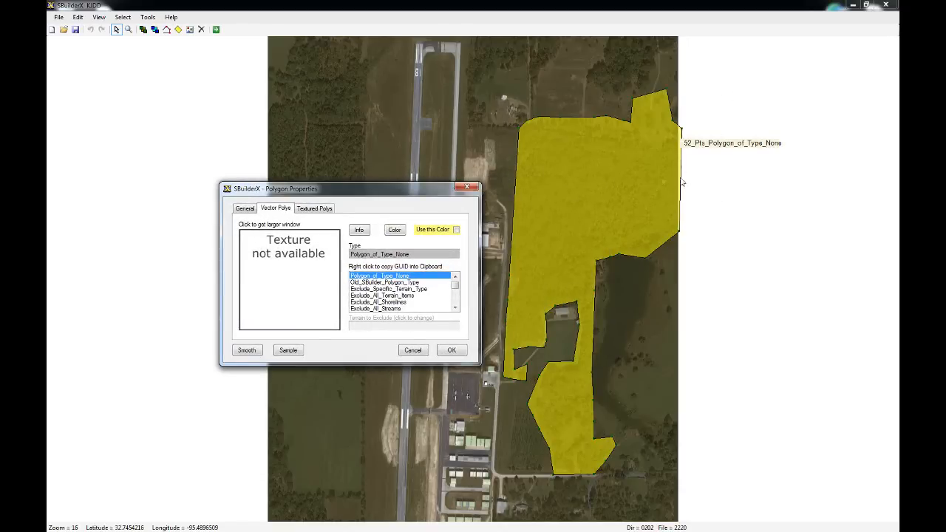
left_click(244, 208)
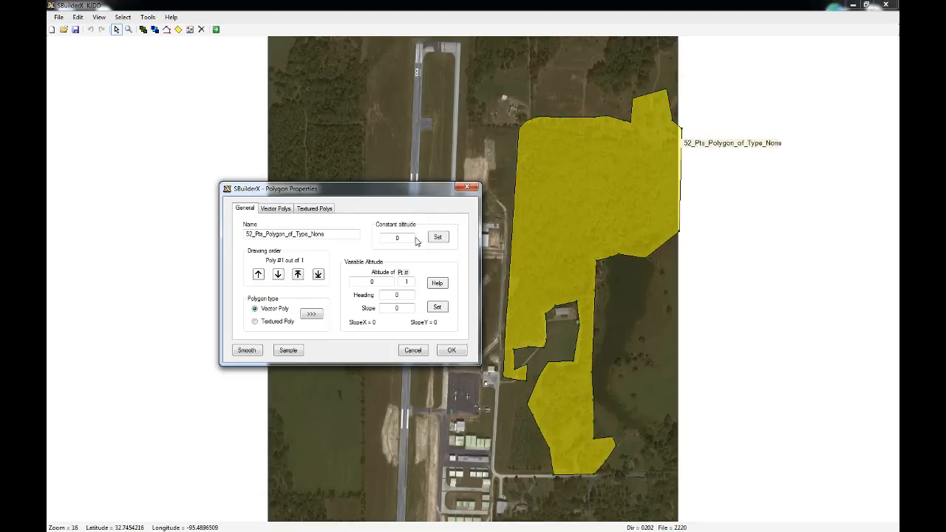
left_click_drag(402, 195, 403, 204)
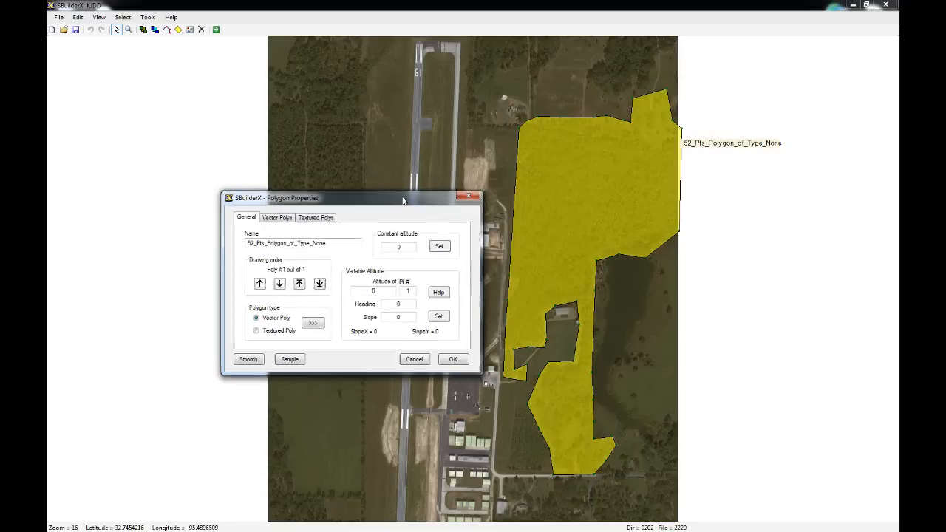
left_click(288, 222)
left_click(300, 218)
left_click(285, 220)
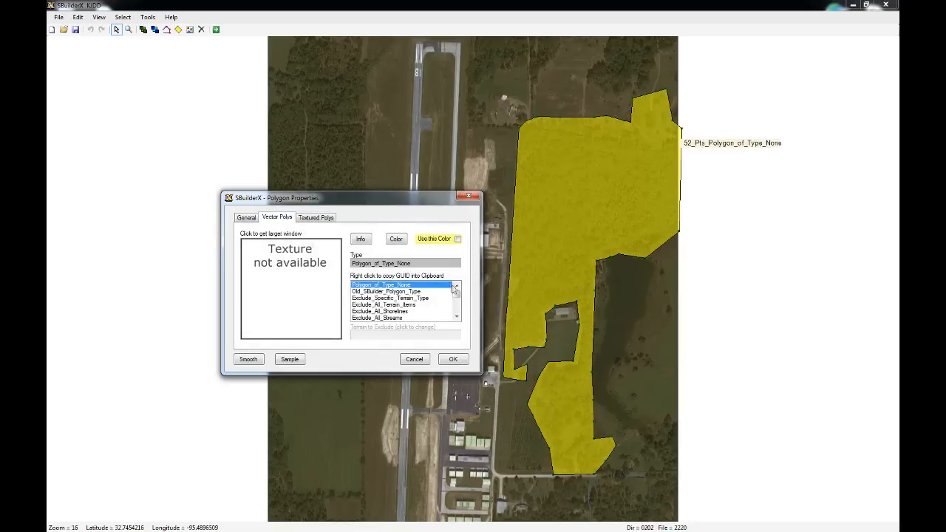
Set the vector type of the woods polygon to LC_Coniferous_Forest.
left_click(457, 317)
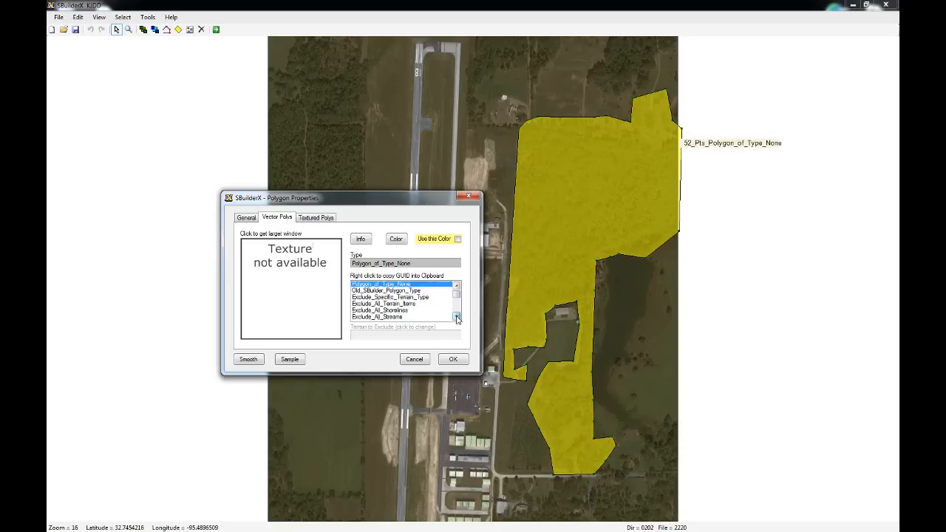
left_click(457, 317)
left_click(457, 317)
left_click(457, 317)
left_click(457, 317)
left_click(457, 317)
left_click(457, 317)
left_click(457, 317)
left_click(457, 317)
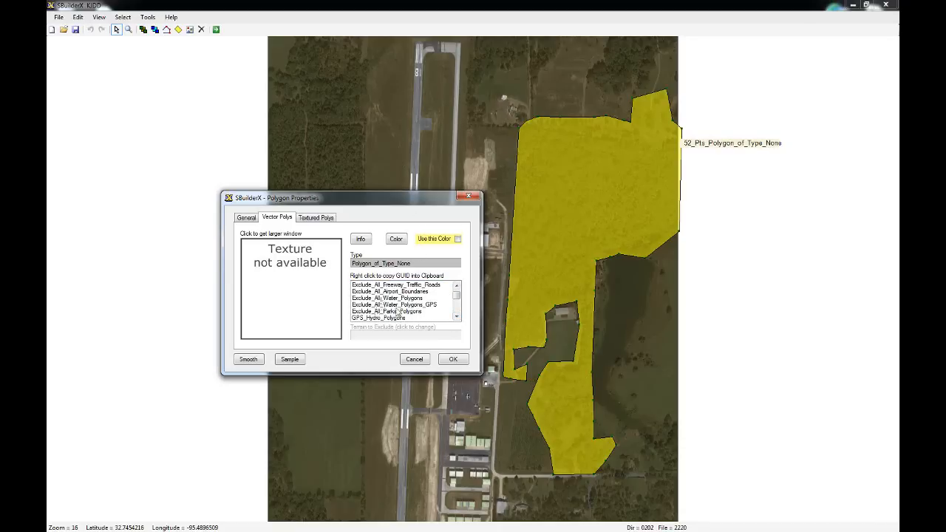
left_click(456, 317)
left_click(457, 318)
left_click(457, 317)
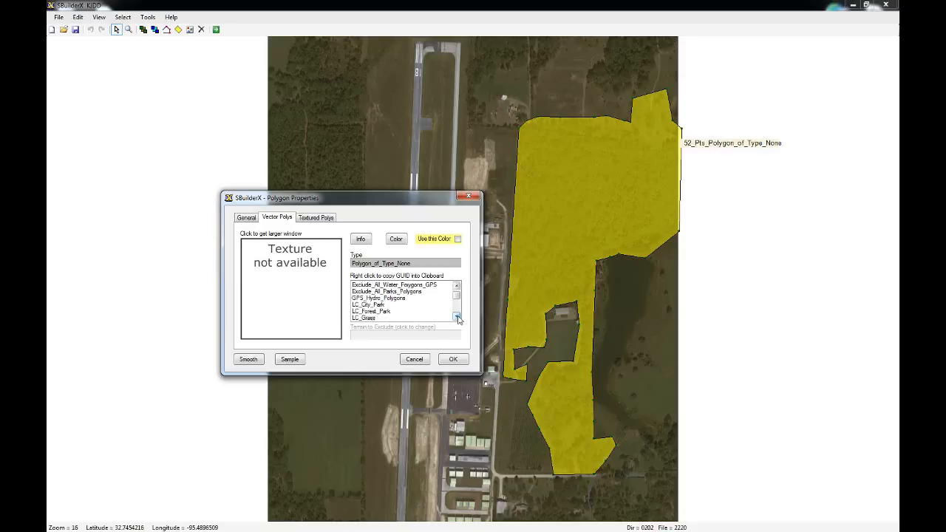
left_click(457, 317)
left_click(457, 317)
left_click(457, 317)
left_click(457, 317)
left_click(457, 317)
left_click(457, 317)
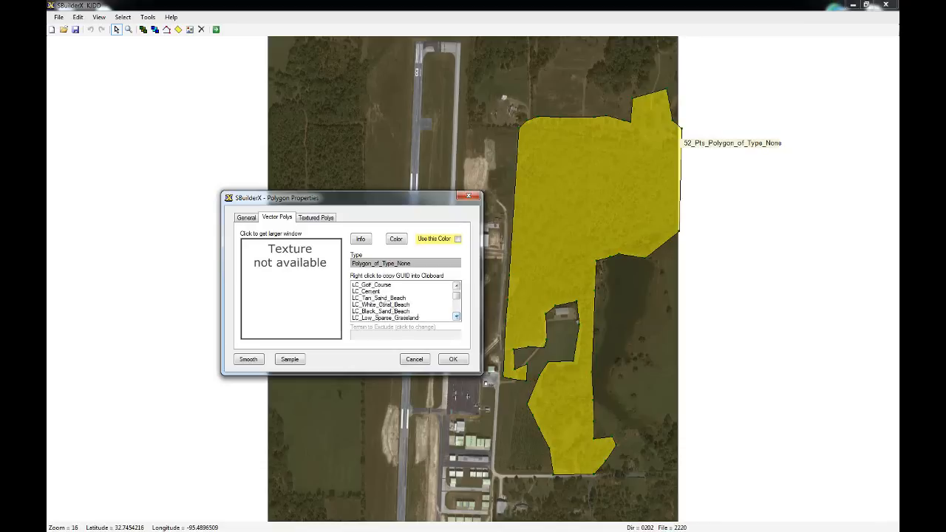
left_click(457, 317)
left_click(457, 318)
left_click(457, 317)
left_click(457, 317)
left_click(457, 318)
left_click(457, 317)
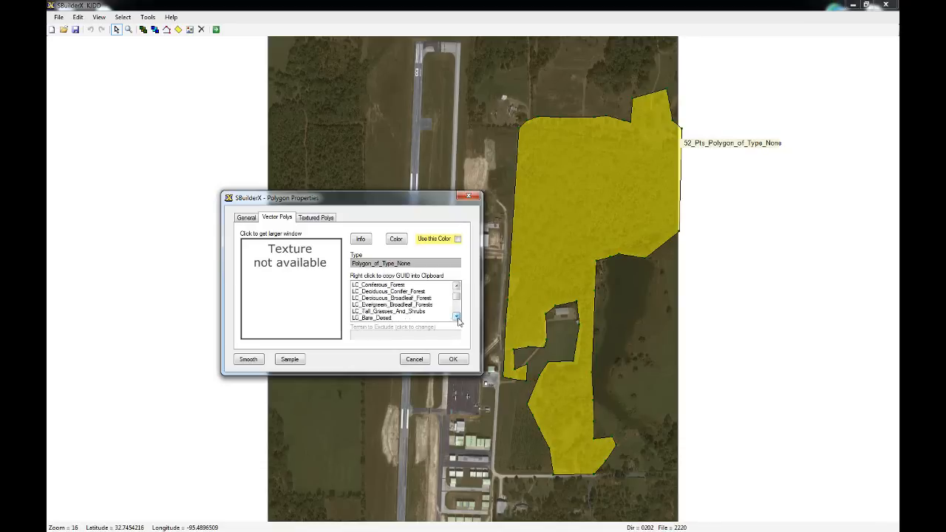
left_click(457, 285)
left_click(390, 292)
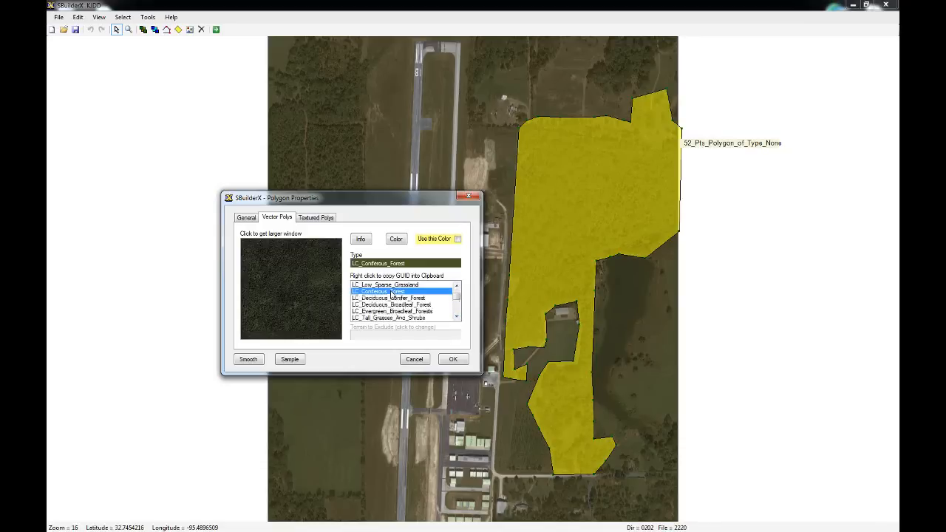
Look through the remaining vector polygon types, from the legacy and autogen-exclusion entries back up to the forest land classes.
left_click_drag(456, 297, 458, 312)
left_click(458, 286)
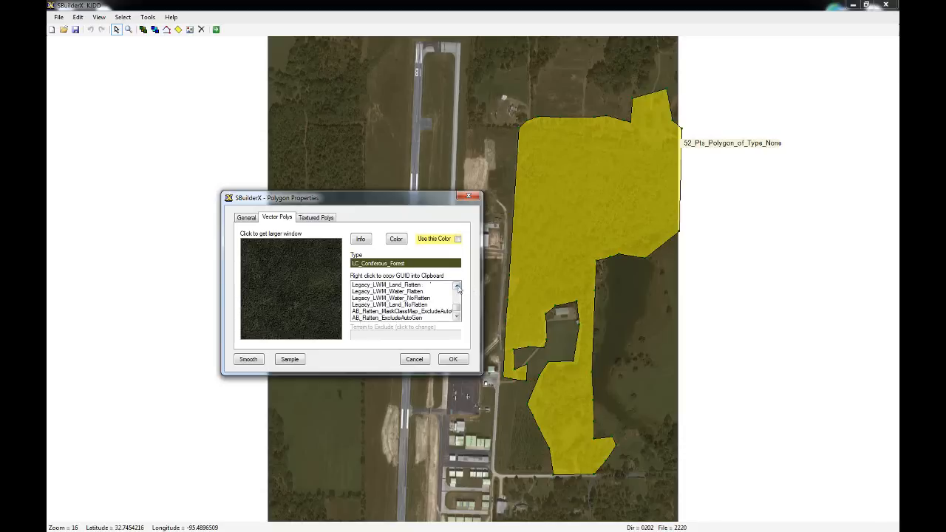
left_click(458, 287)
left_click(457, 287)
left_click(457, 287)
left_click(458, 287)
left_click(458, 287)
left_click(458, 287)
left_click(458, 287)
left_click(458, 287)
left_click(457, 287)
left_click(457, 287)
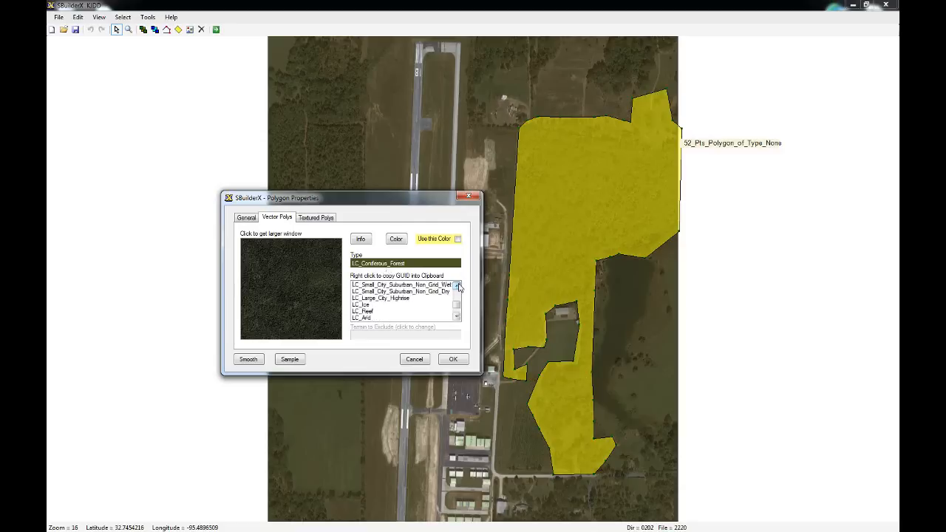
left_click(458, 287)
left_click(458, 287)
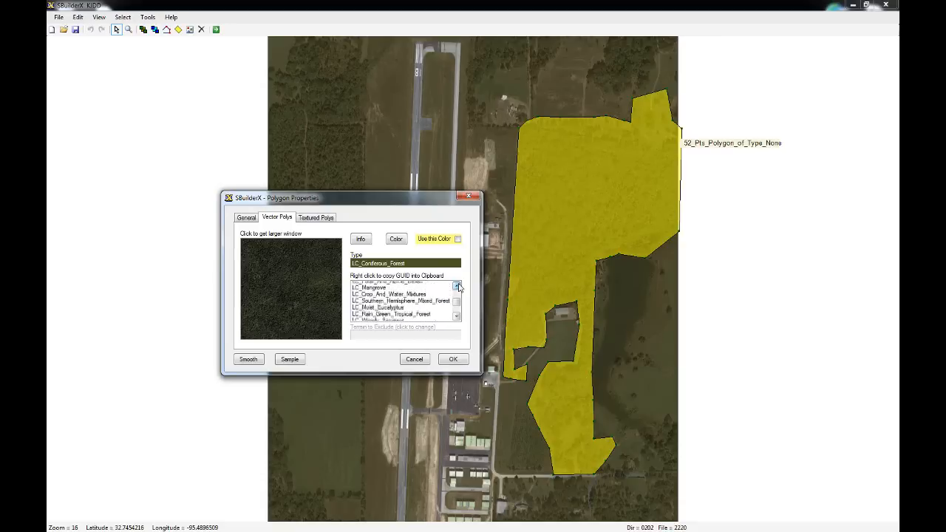
left_click(456, 286)
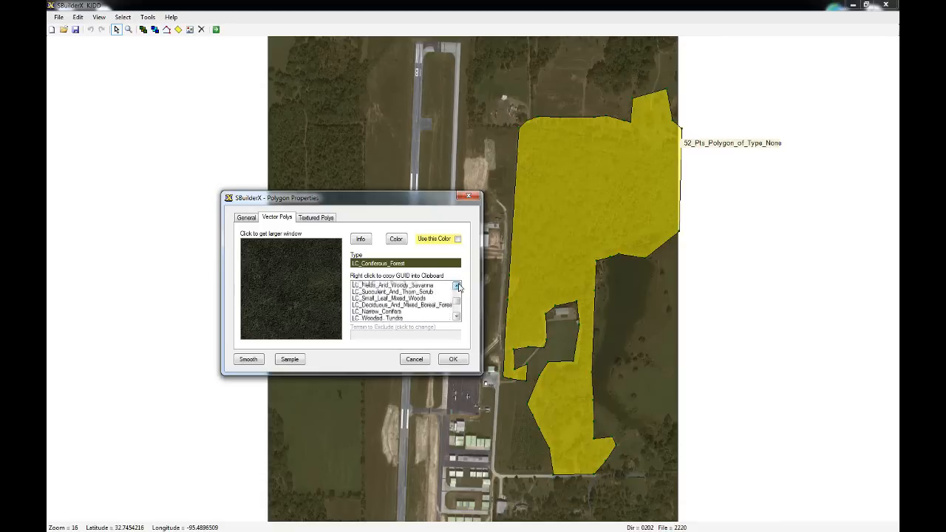
left_click(457, 286)
left_click(457, 286)
left_click(457, 286)
left_click(457, 286)
left_click(457, 286)
left_click(457, 286)
left_click(457, 286)
left_click(457, 286)
left_click(457, 286)
left_click(457, 286)
left_click(457, 286)
left_click(457, 286)
left_click(457, 286)
left_click(457, 287)
left_click(457, 287)
left_click(457, 287)
left_click(457, 286)
left_click(457, 286)
left_click(457, 286)
left_click(457, 286)
left_click(457, 286)
left_click(457, 286)
left_click(457, 286)
left_click(457, 286)
left_click(457, 286)
left_click(457, 286)
left_click(457, 286)
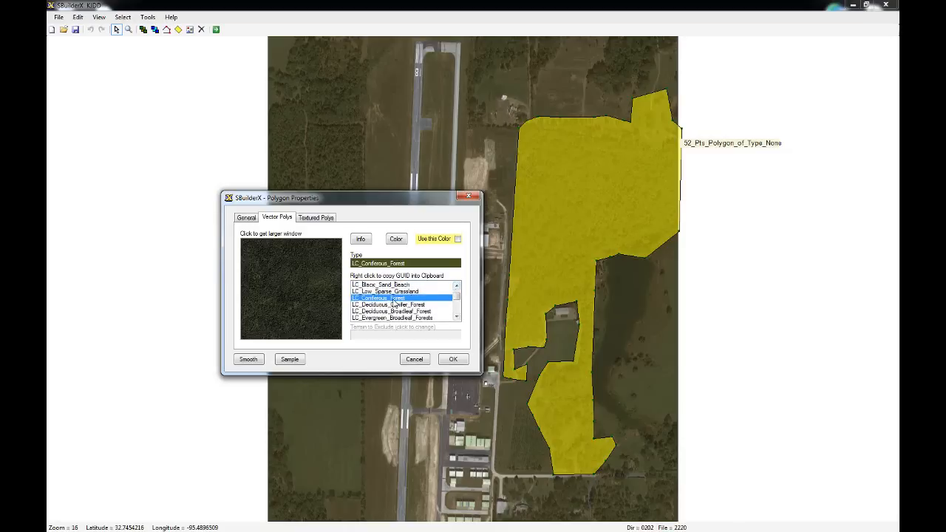
Apply LC_Coniferous_Forest to the woods polygon and slightly lower the polygon's transparency value.
left_click(454, 359)
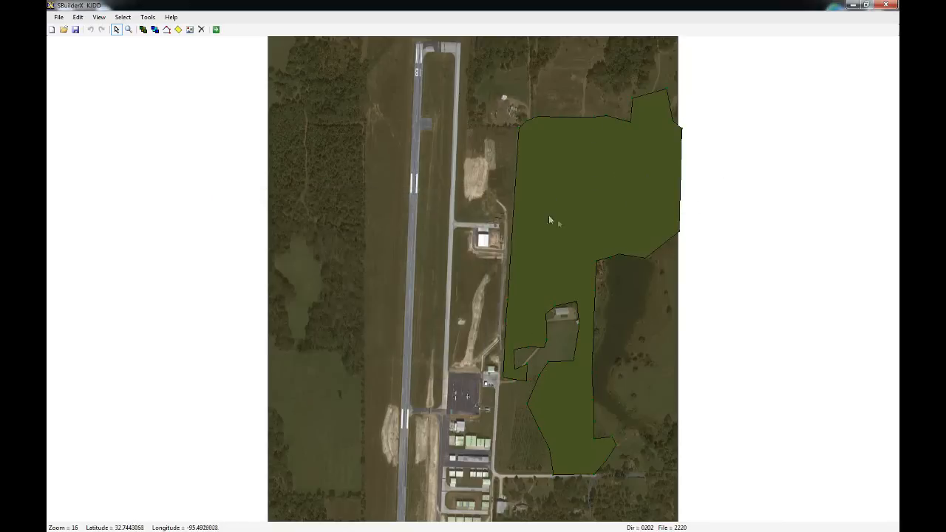
right_click(680, 174)
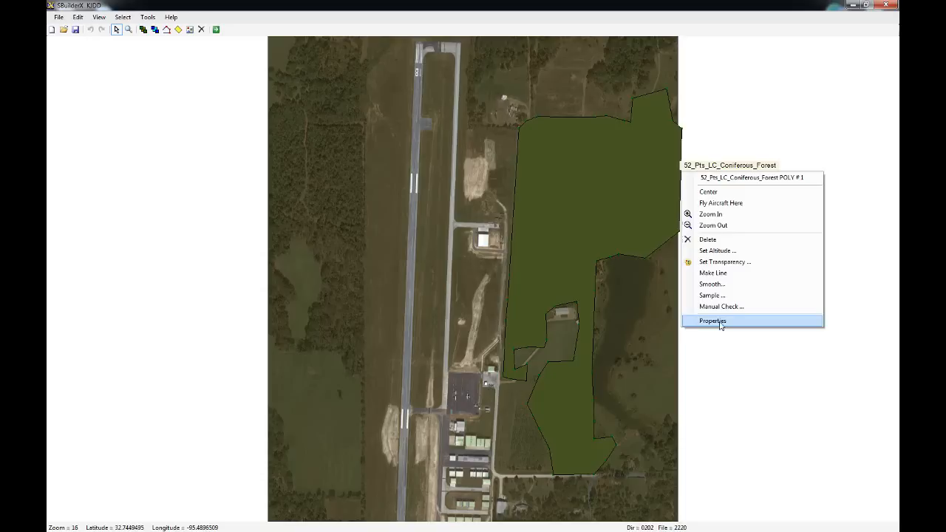
left_click(715, 266)
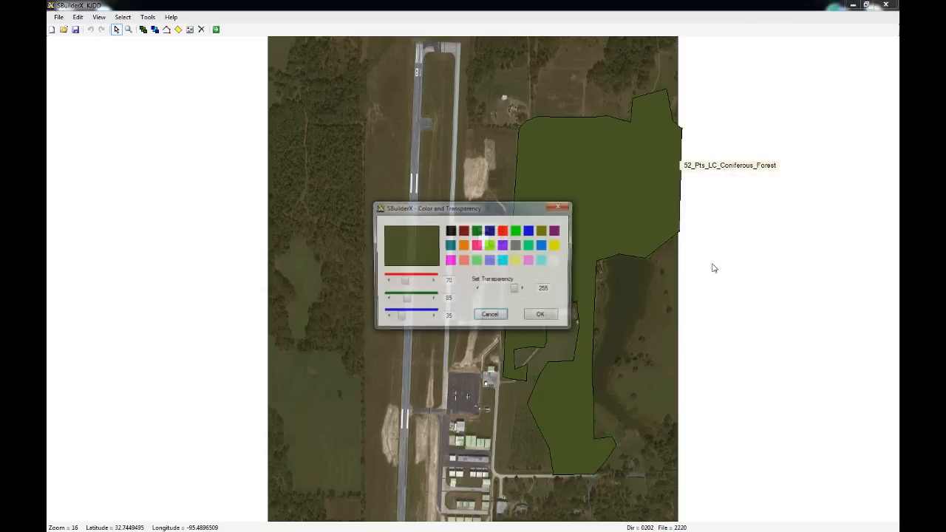
left_click_drag(511, 294, 509, 294)
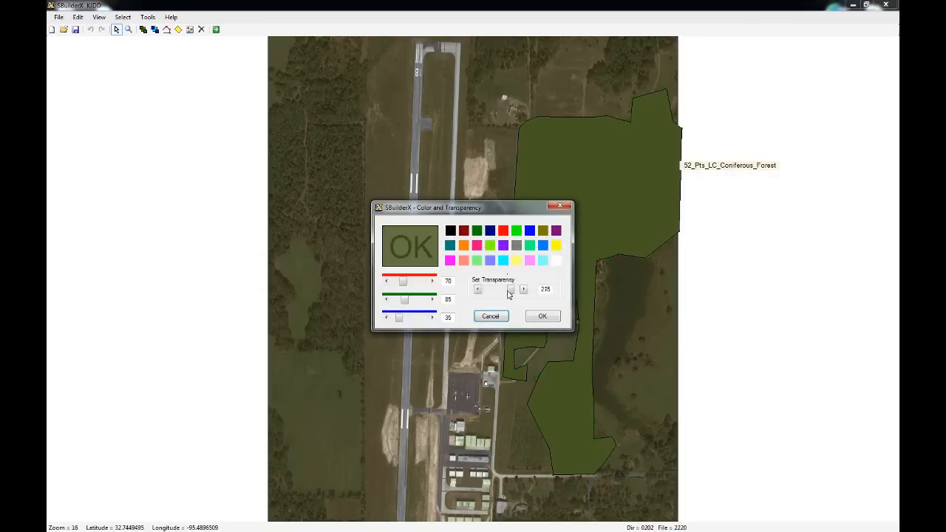
left_click(543, 317)
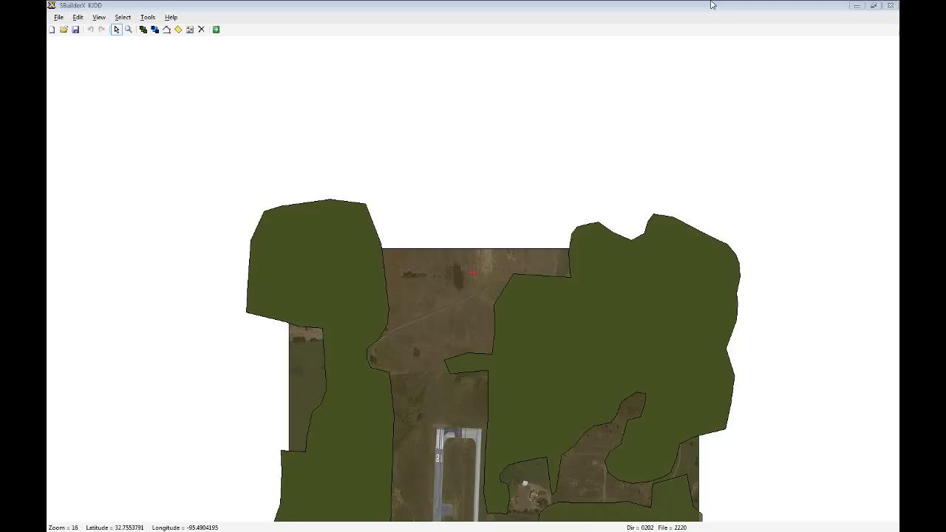
Switch to Flight Simulator X to examine the overhead view of the woods north of the runway, and return to SBuilderX.
key("alt+Tab")
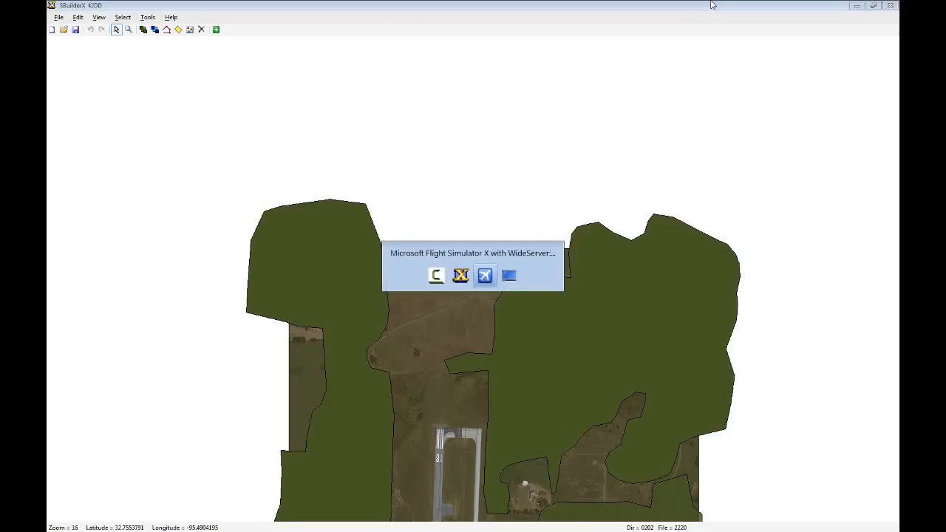
key("alt+Tab")
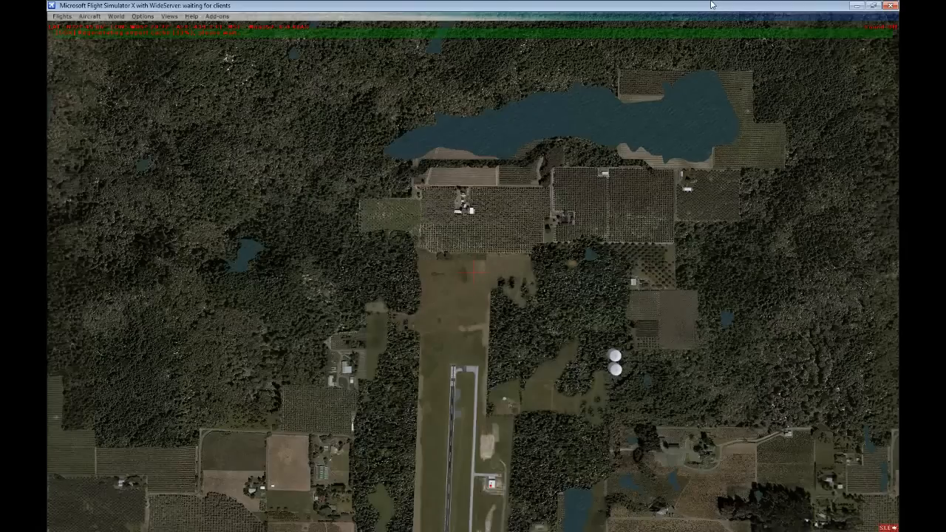
key("alt+Tab")
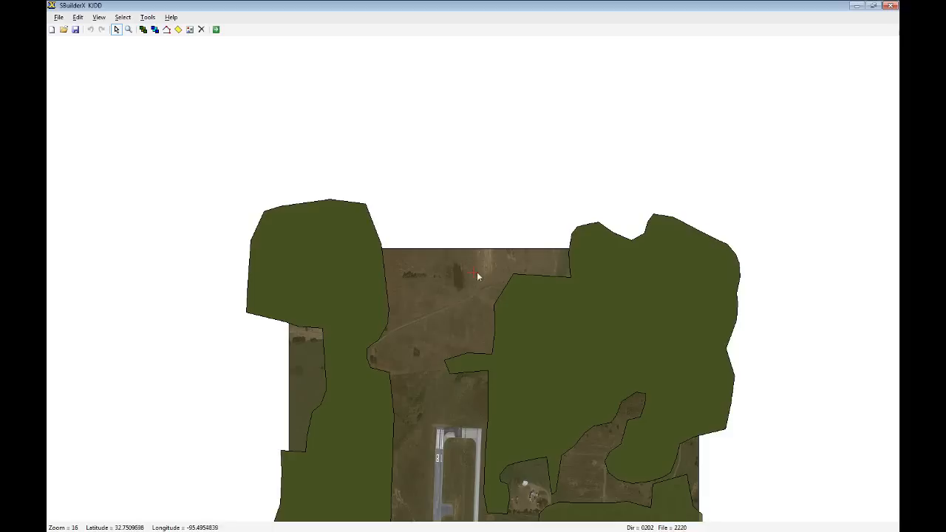
left_click(122, 17)
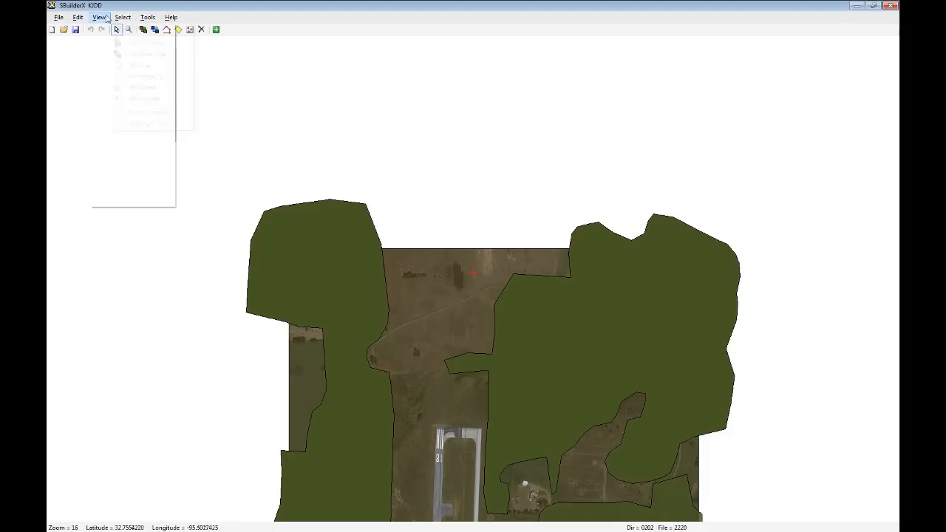
left_click(391, 4)
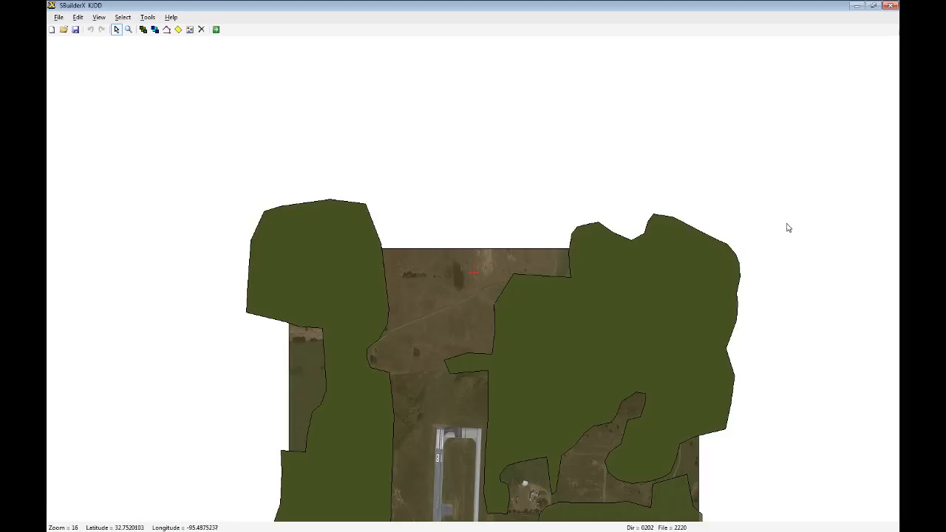
Compare the overhead scenery near the runway's north end in Flight Simulator X with the forest polygons in SBuilderX.
key("alt+Tab")
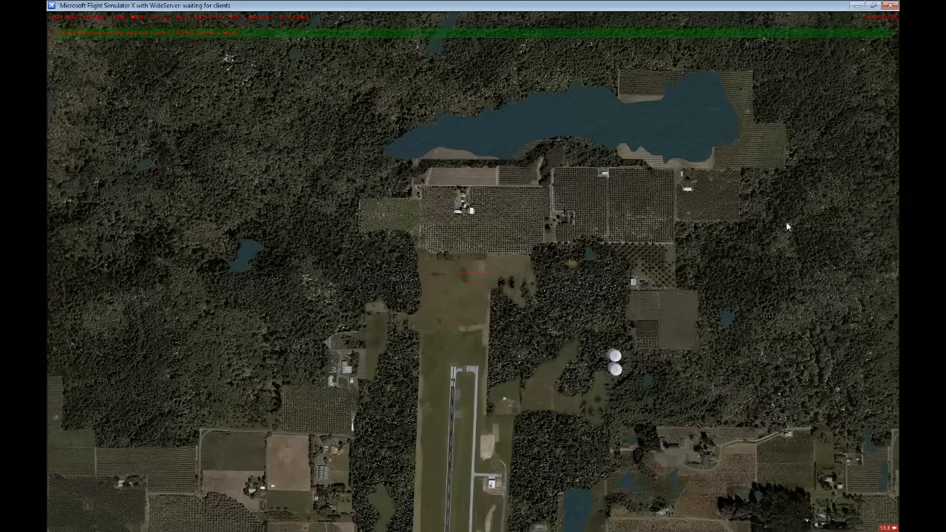
key("KP_2")
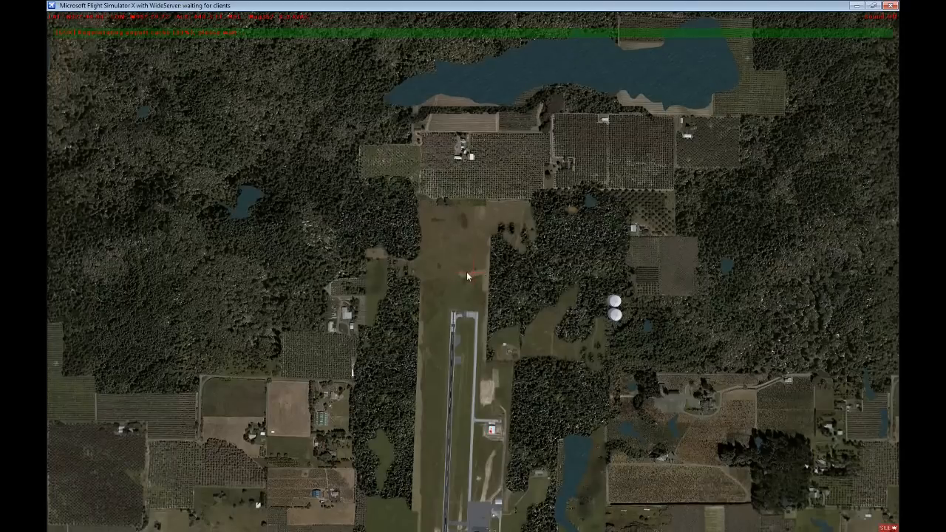
key("alt+Tab")
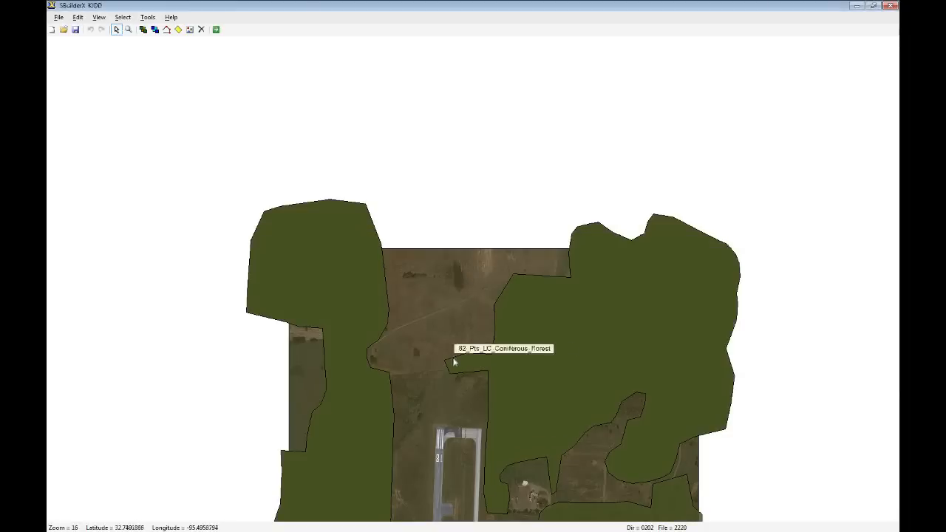
Examine the tree coverage along the whole airport in Flight Simulator X, south past the runway's end and back north.
key("alt+Tab")
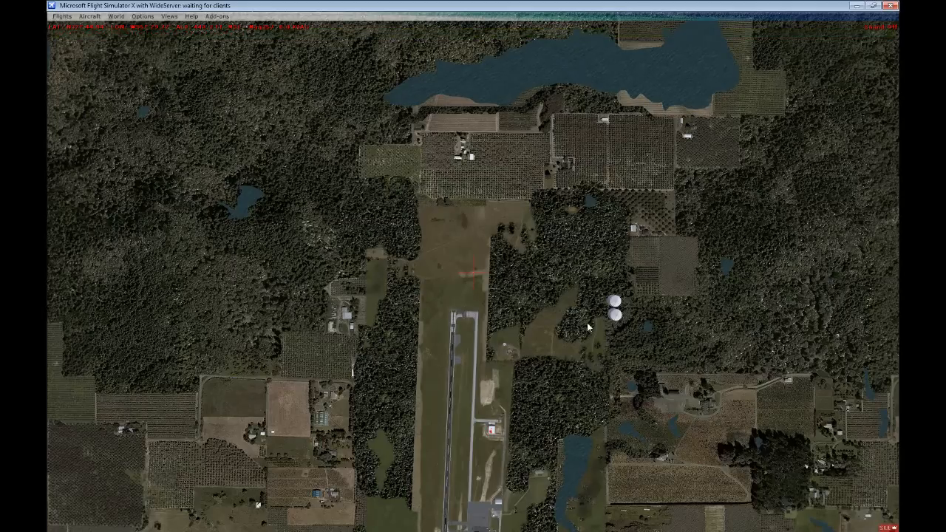
key("KP_2")
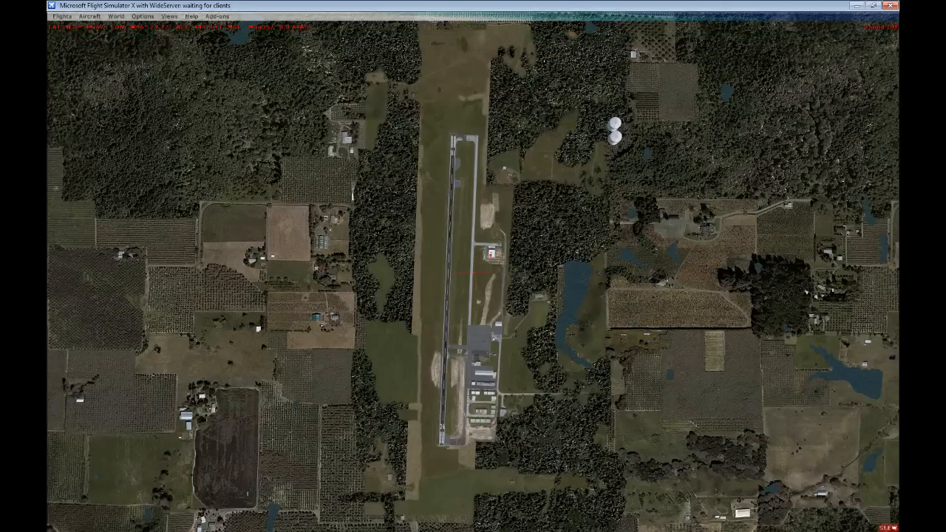
key("KP_8")
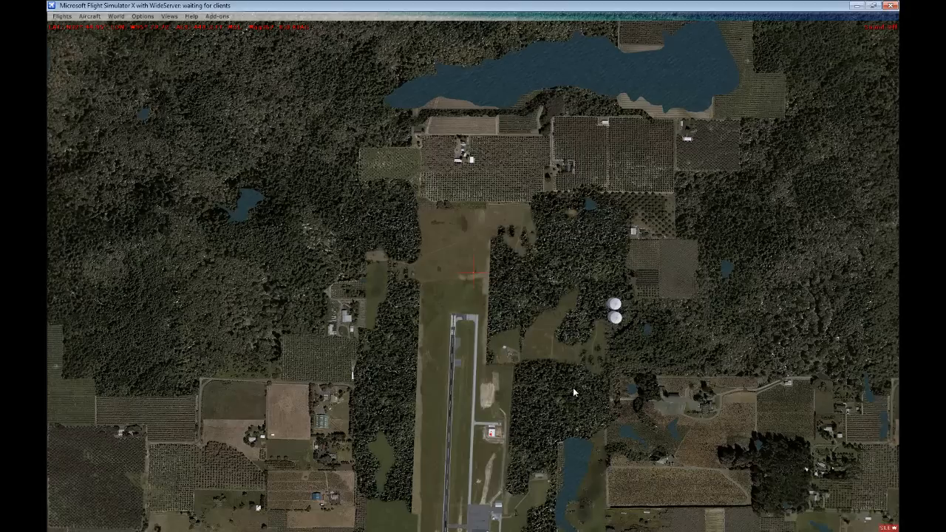
Switch from Flight Simulator X to Airport Design Editor X.
key("alt")
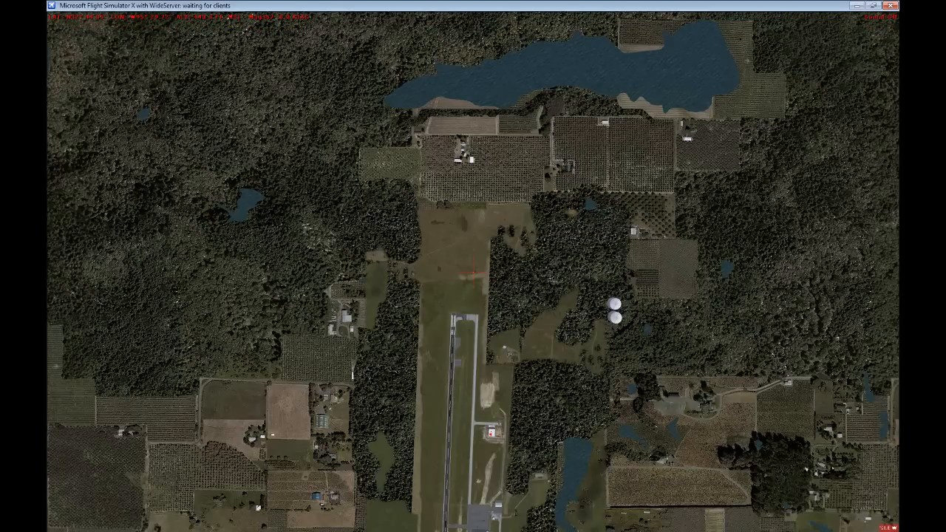
key("alt+Tab")
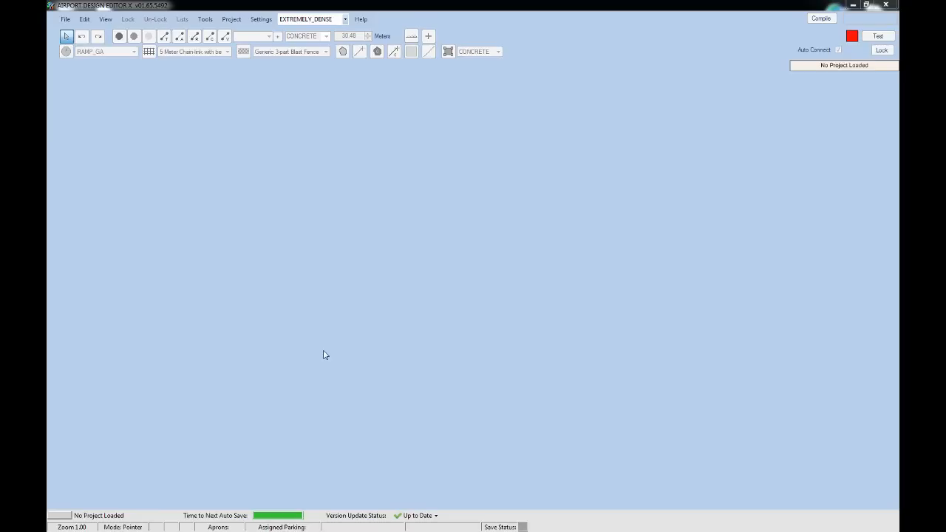
Examine the simulator screenshot 2015-2-7_7-52-0-845.BMP from the Pictures library's Flight Simulator X Files folder, and close the image and folder.
key("super")
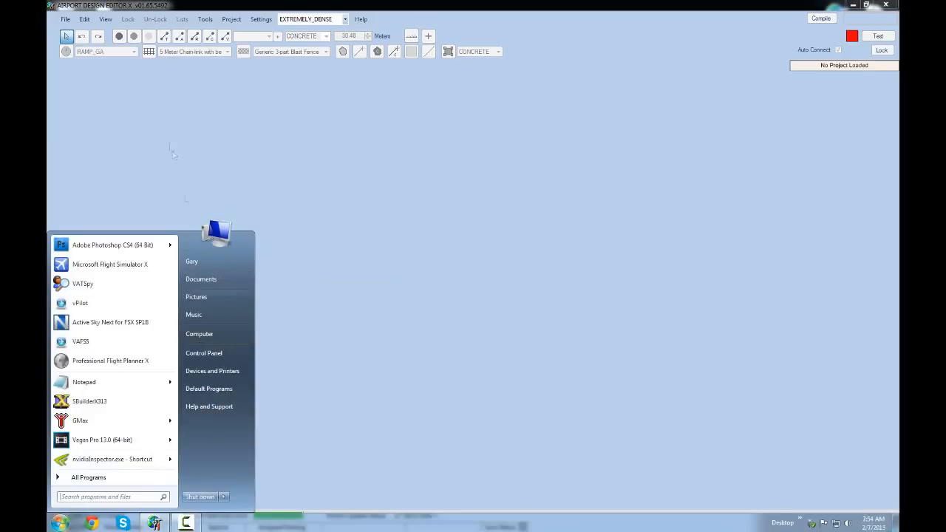
left_click(214, 334)
left_click_drag(528, 94, 524, 106)
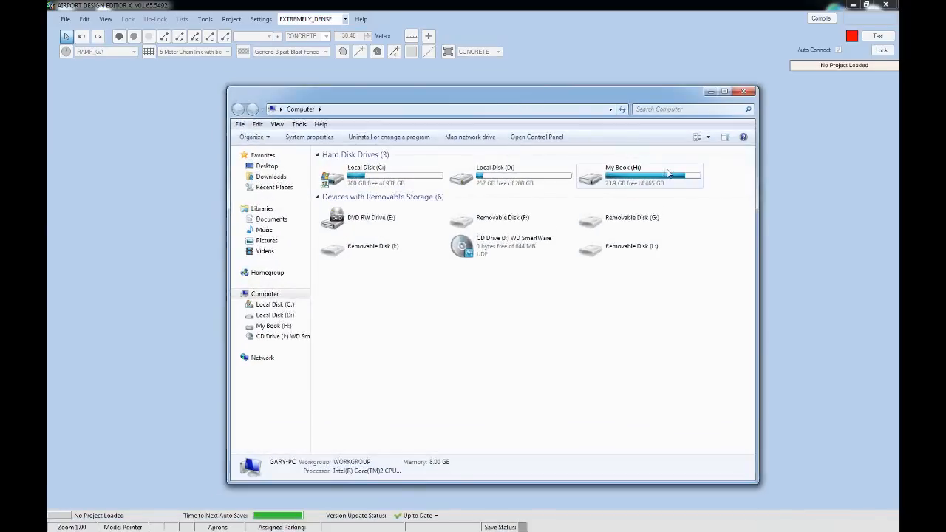
left_click(268, 240)
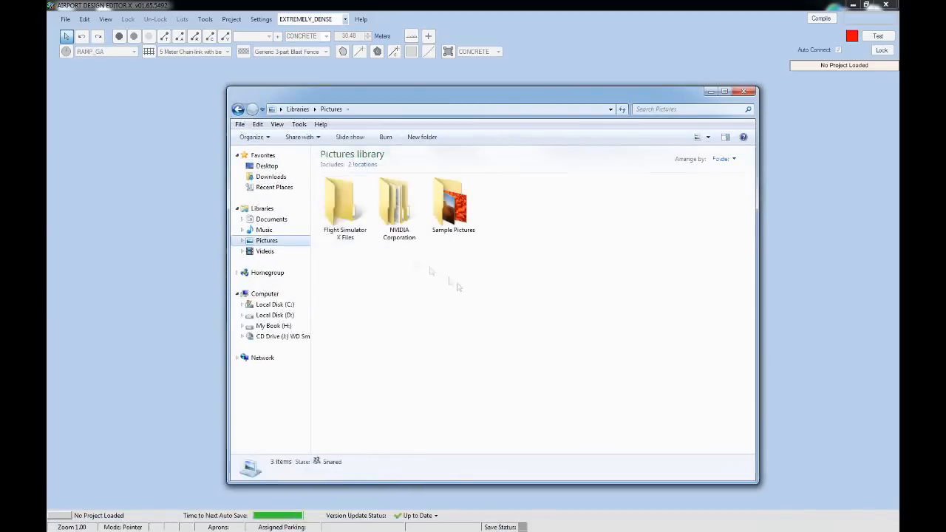
double_click(345, 212)
double_click(729, 216)
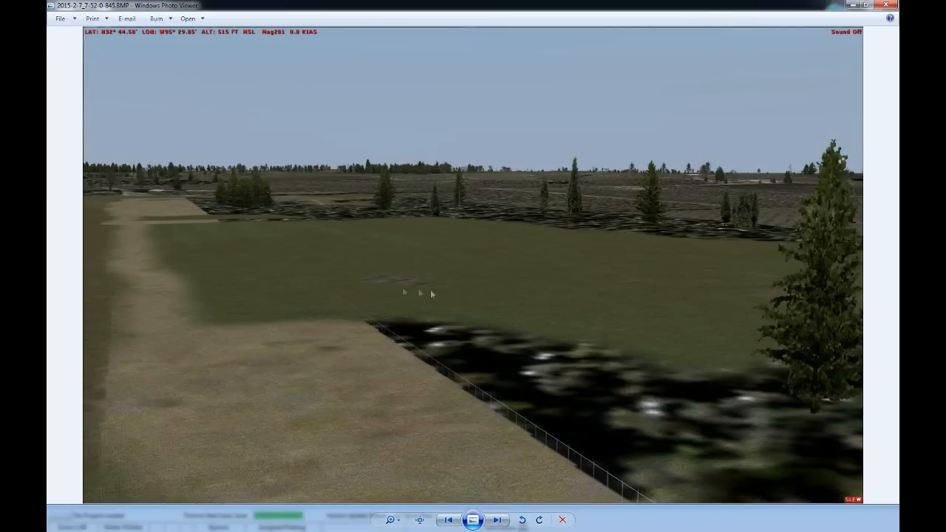
left_click(886, 4)
left_click(744, 90)
Open the stock airport KJDD in Airport Design Editor.
left_click(66, 19)
left_click(505, 289)
left_click(65, 20)
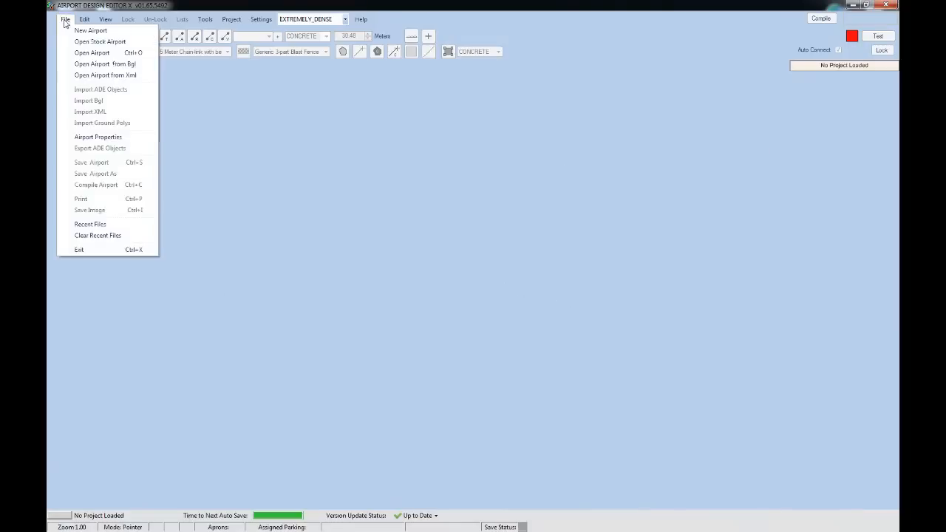
left_click(104, 42)
left_click(339, 150)
type("kjdd")
key("Return")
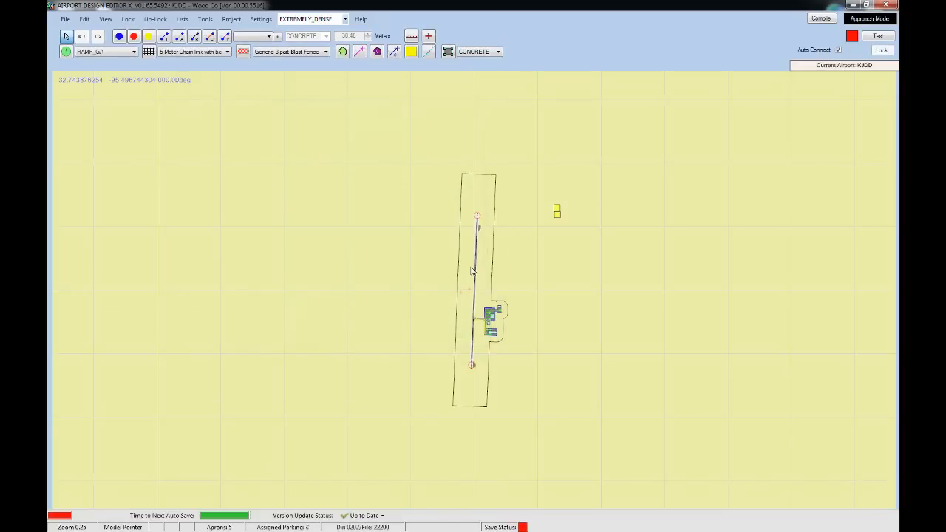
Remove the small yellow objects northeast of the runway and the boundary outline around the airport.
mouse_move(559, 212)
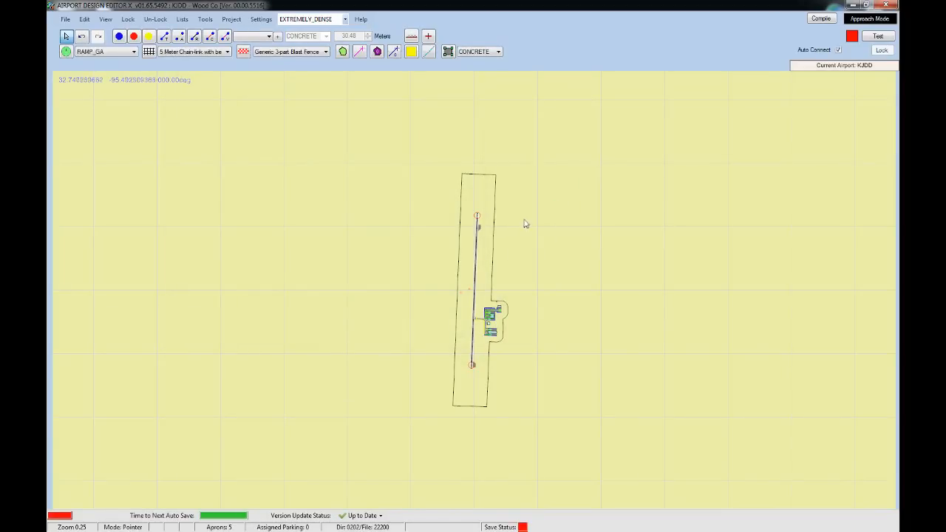
scroll(488, 275, "up", 4)
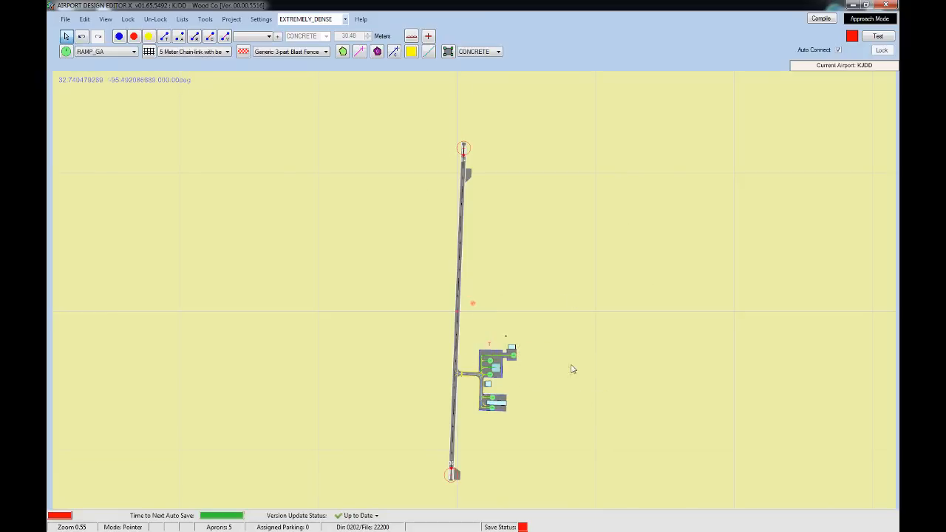
Move the beacon tower southeast, to just east of the small northeast apron.
left_click(488, 384)
scroll(536, 374, "up", 5)
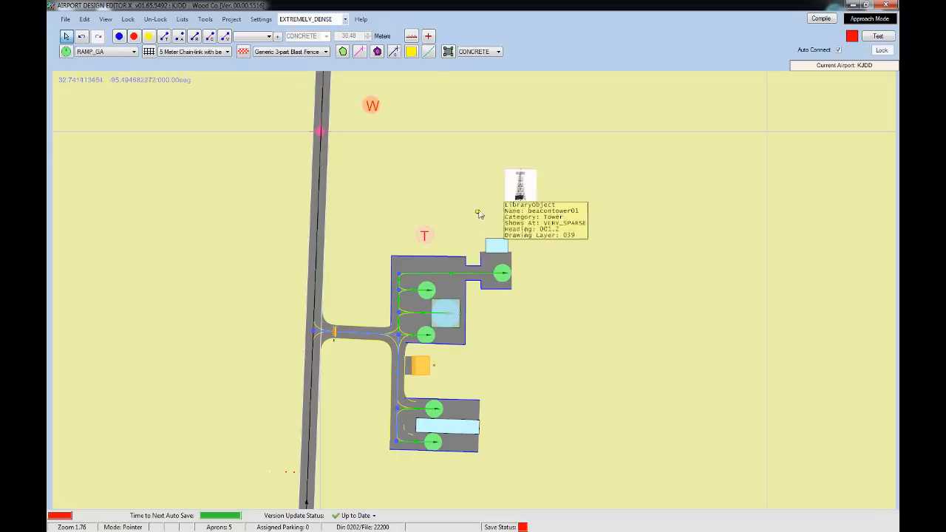
left_click(65, 20)
left_click(477, 212)
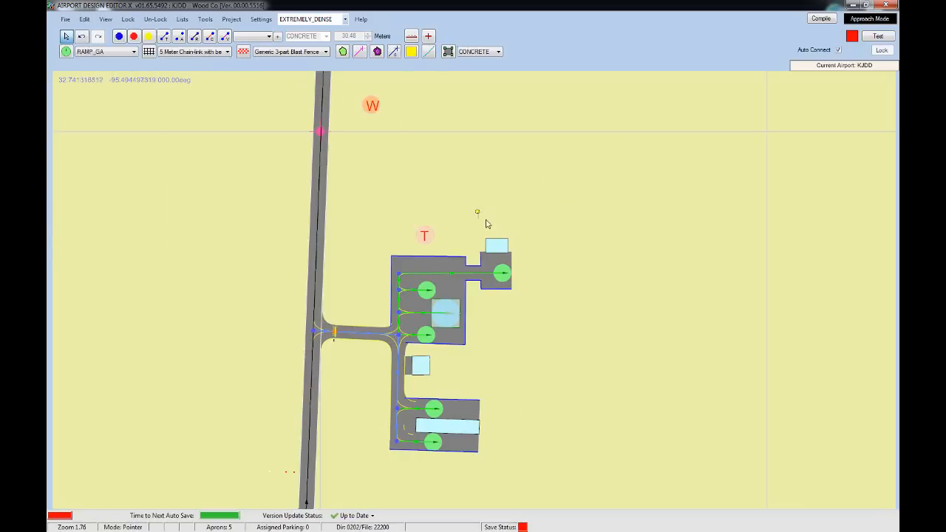
left_click_drag(477, 214, 520, 279)
Delete the generic buildings north of the small northeast apron, between the two main aprons, and on the southern apron.
left_click(499, 246)
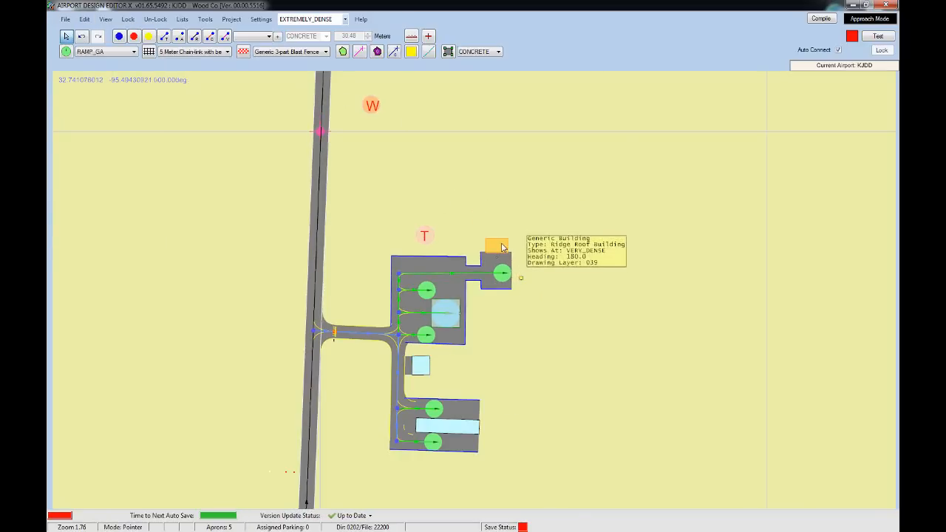
key("Delete")
double_click(423, 370)
key("Escape")
key("Delete")
left_click(454, 424)
key("Delete")
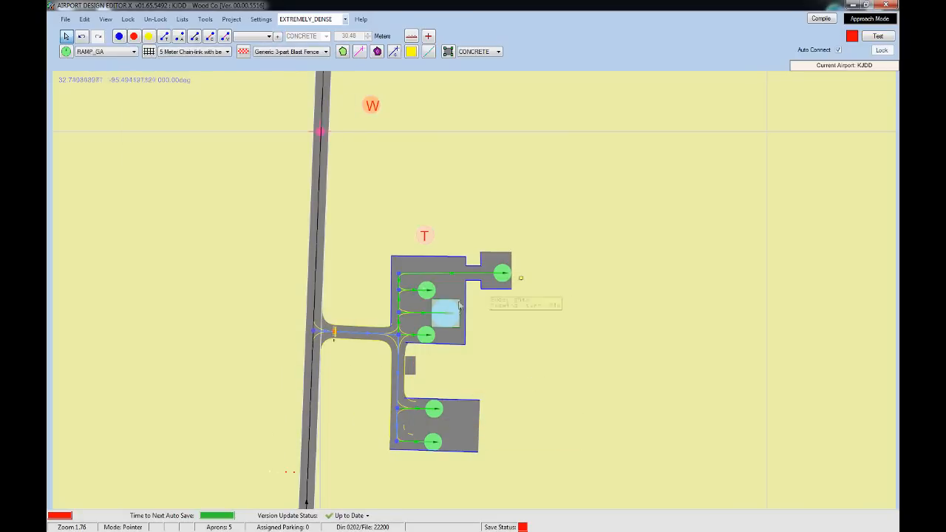
Compile the edited KJDD airport.
mouse_move(427, 292)
scroll(481, 416, "down", 3)
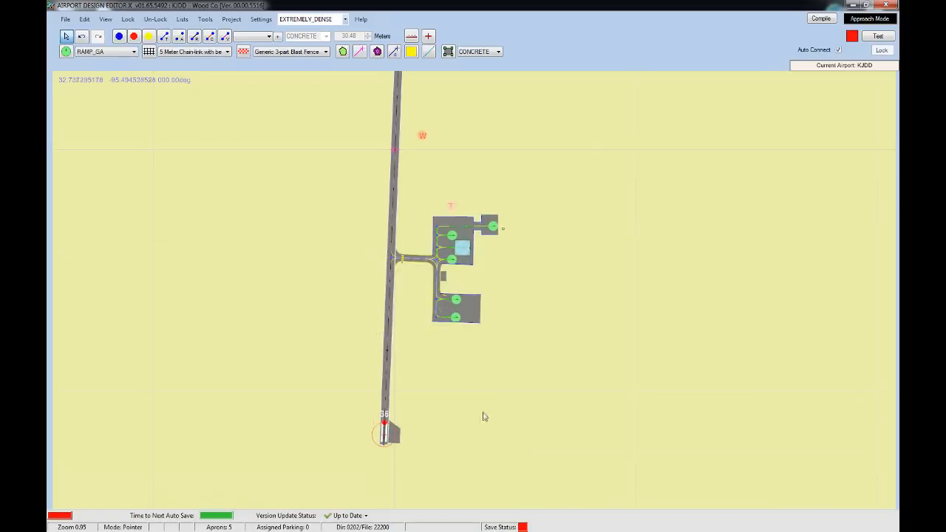
left_click(65, 19)
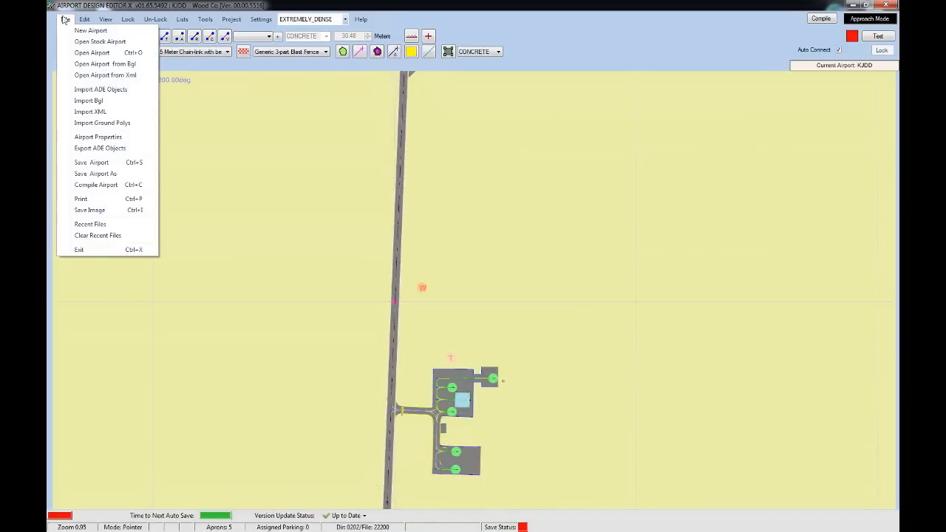
left_click(102, 186)
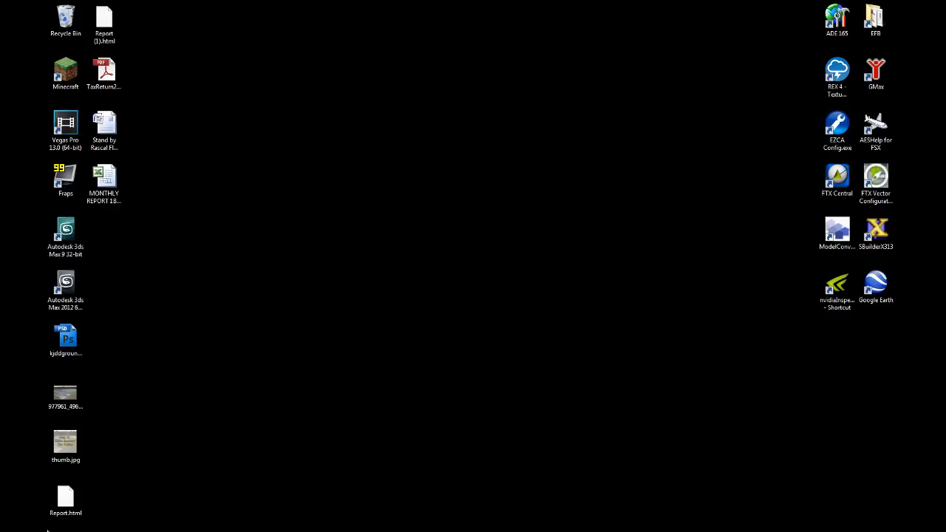
Launch SBuilderX, maximize its window and open the KJDD project.
left_click(876, 230)
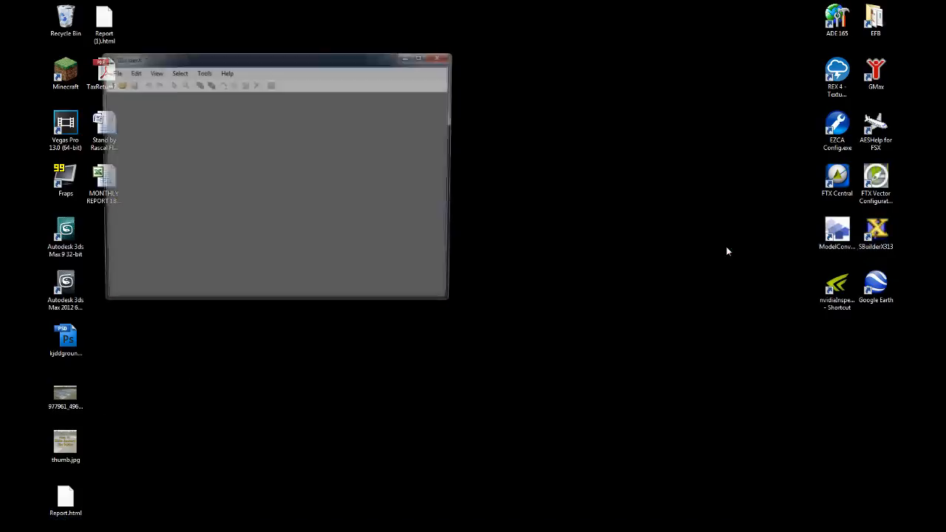
double_click(427, 59)
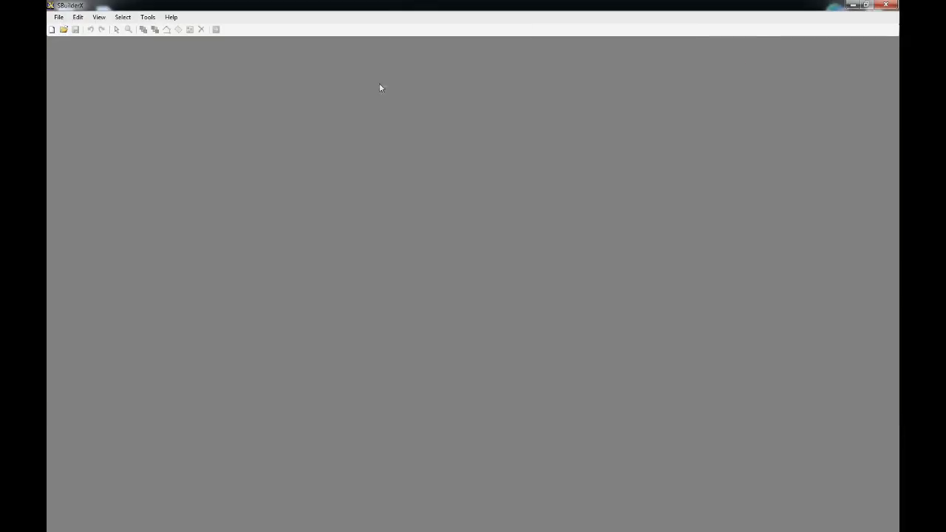
left_click(59, 17)
left_click(119, 168)
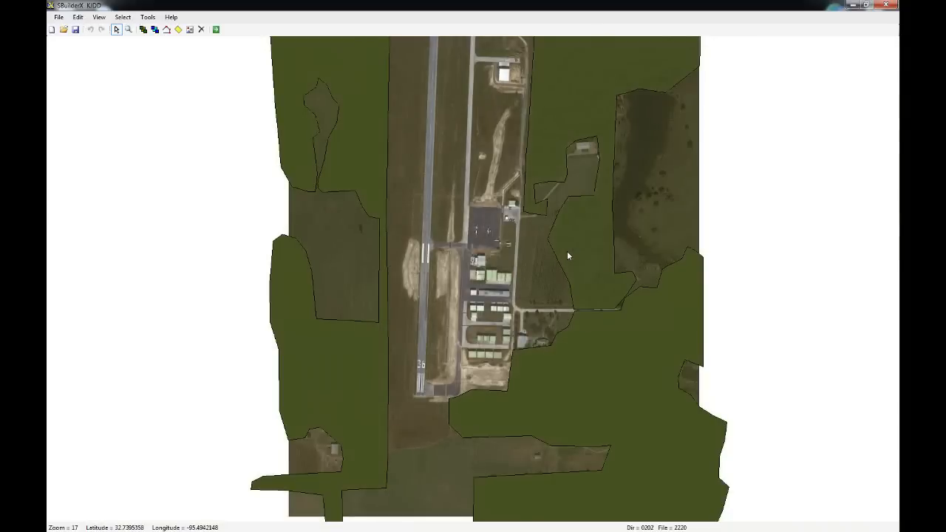
Select all polygons, review the BGL compilation options for copying files to the BGL folder, dismiss them without compiling, and close SBuilderX.
scroll(567, 251, "down", 3)
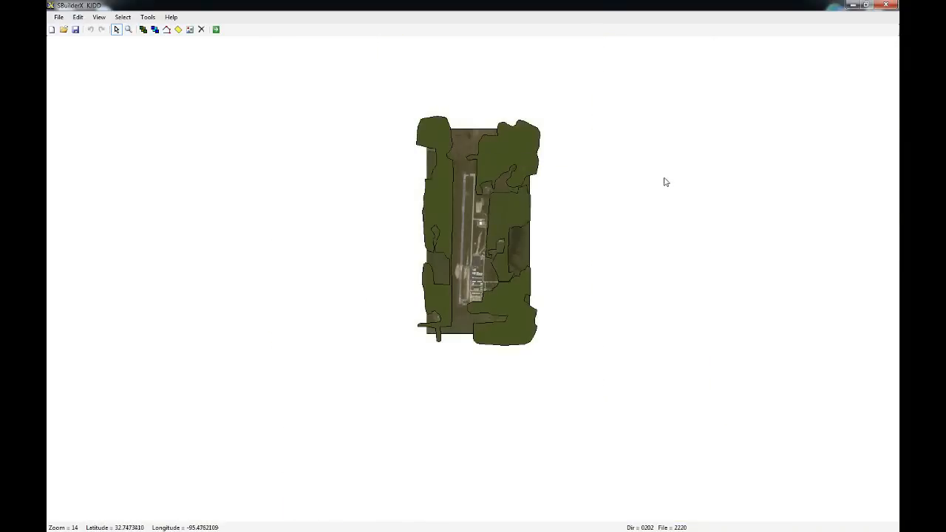
scroll(663, 181, "up", 1)
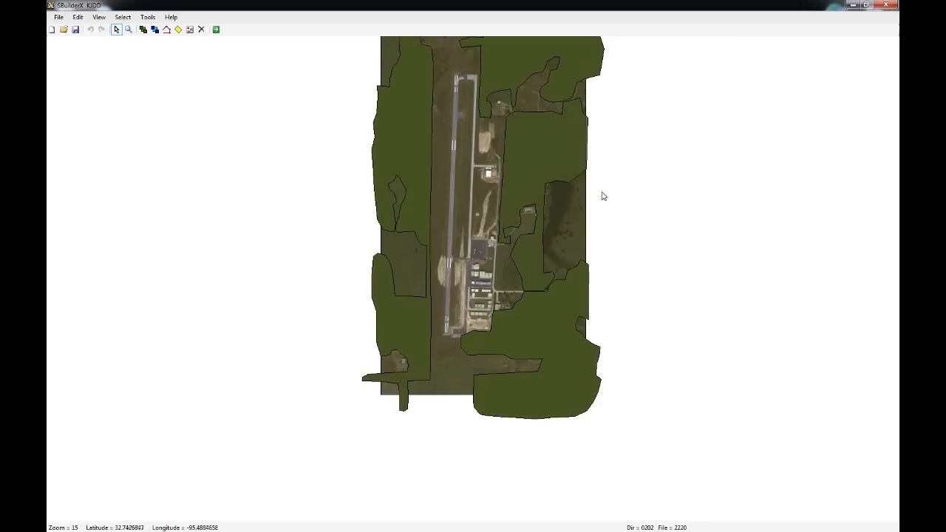
right_click(485, 182)
left_click(510, 203)
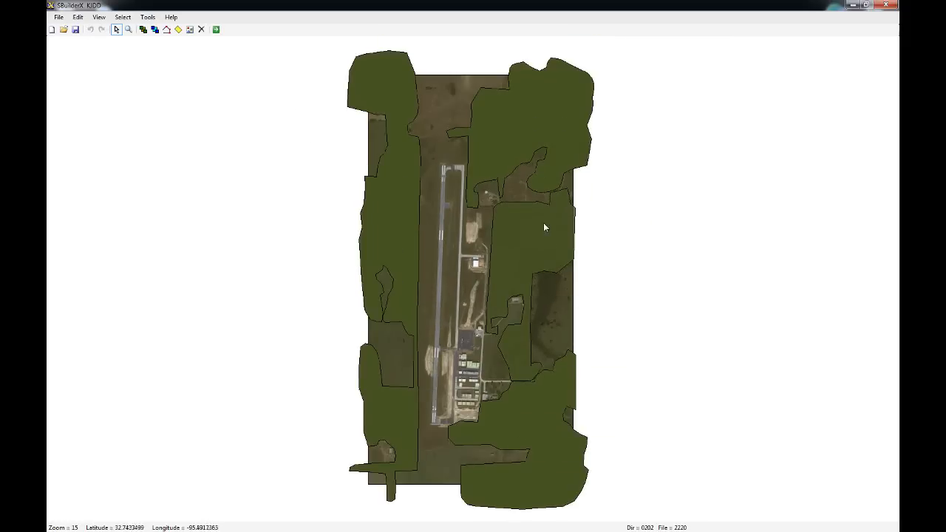
left_click(123, 17)
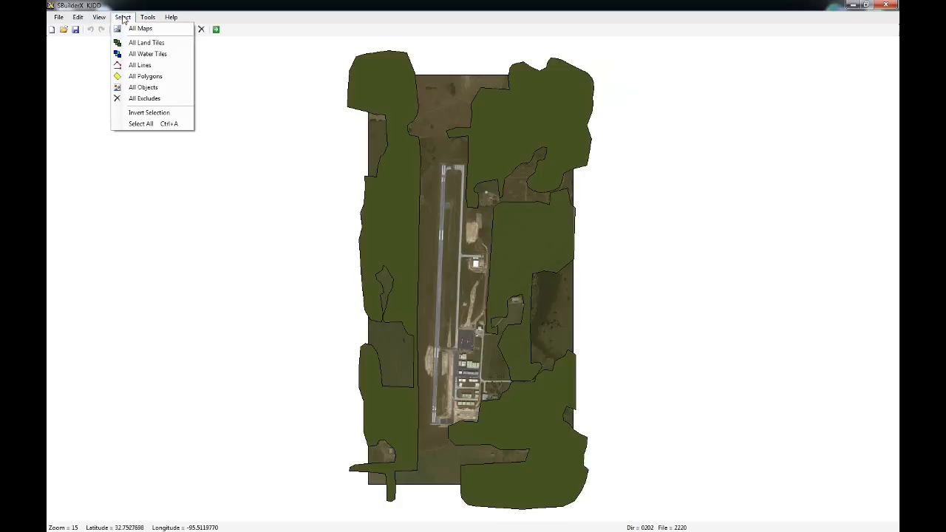
left_click(145, 78)
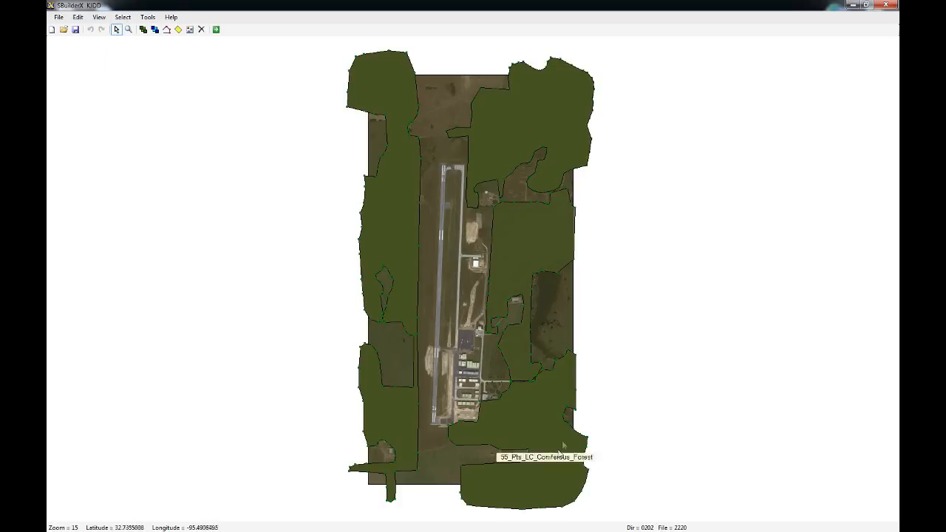
left_click(216, 29)
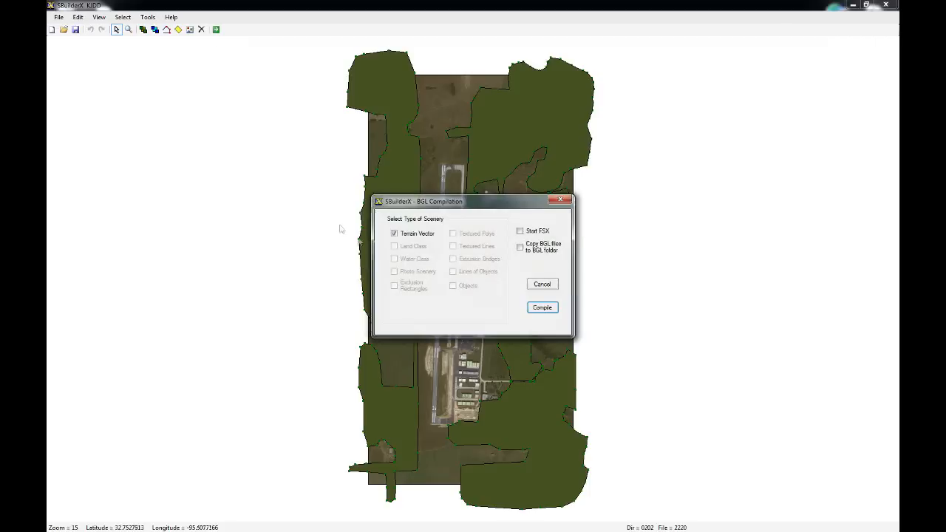
left_click(522, 251)
left_click(561, 200)
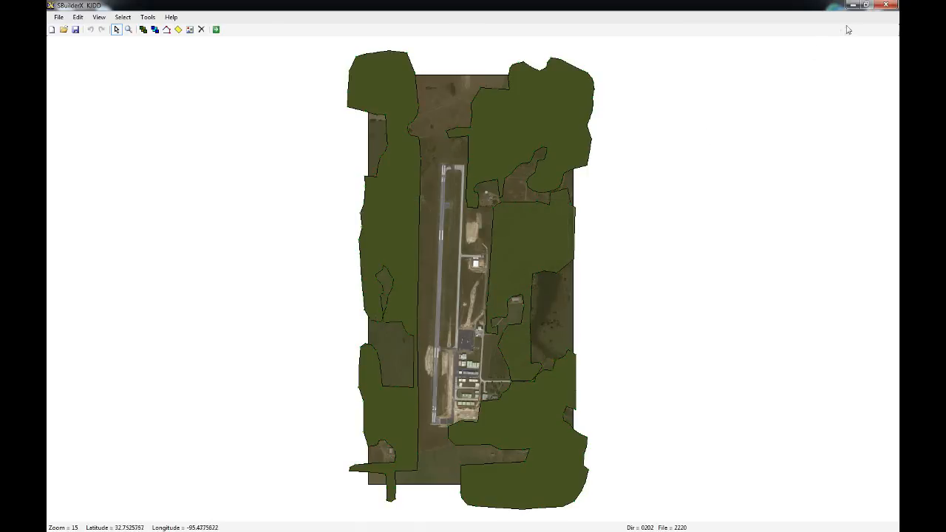
left_click(886, 5)
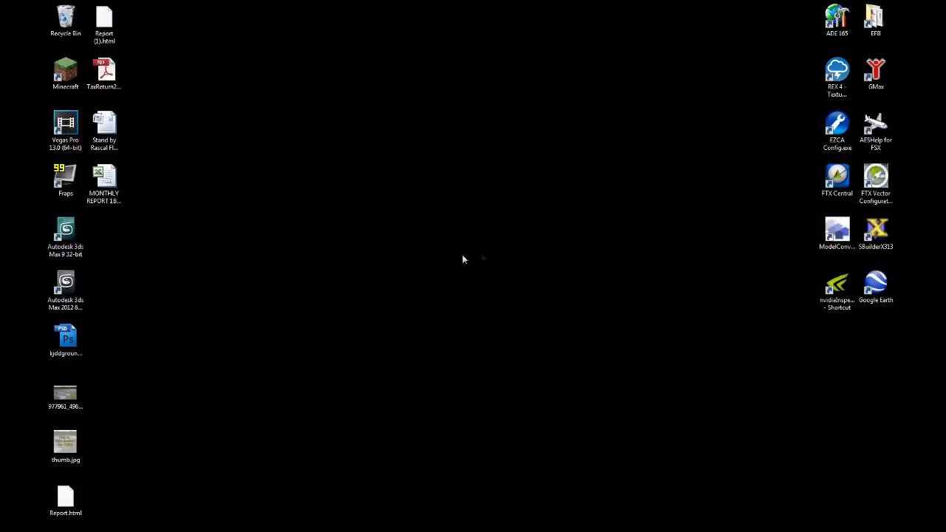
Open the FSX folder on the local disk C: in Windows Explorer.
mouse_move(61, 529)
left_click(60, 528)
left_click(252, 332)
double_click(340, 176)
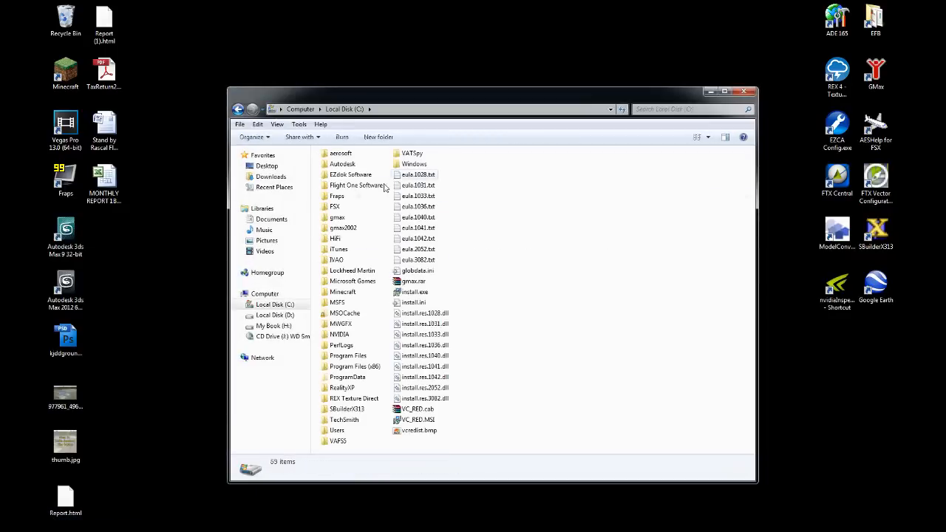
double_click(338, 207)
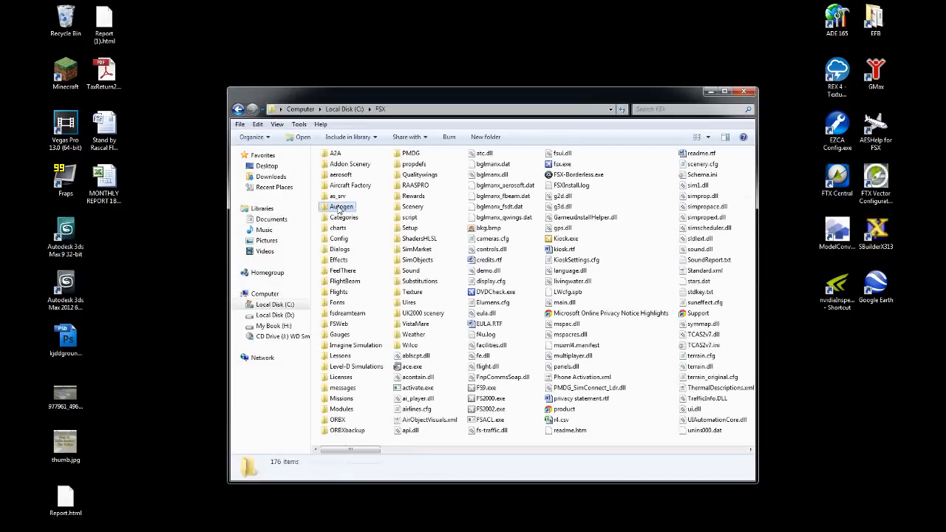
double_click(418, 260)
double_click(351, 168)
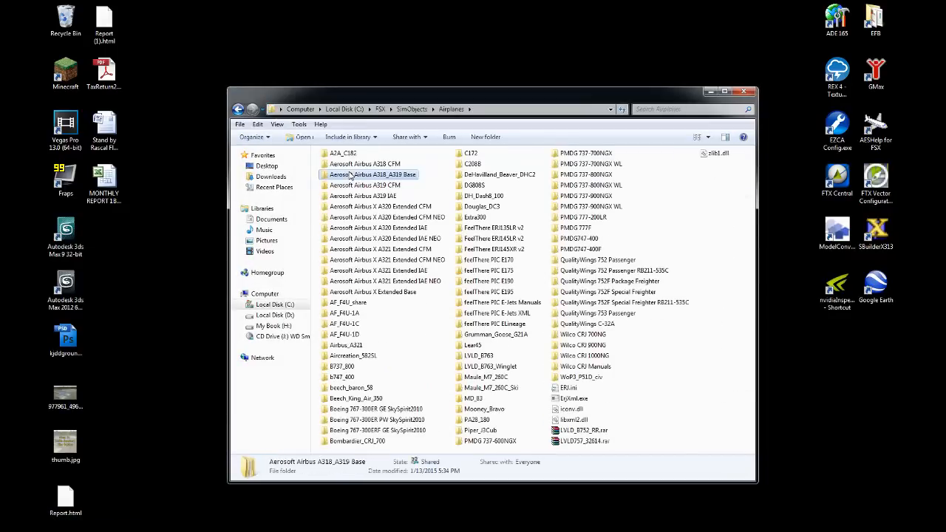
key("BackSpace")
key("BackSpace")
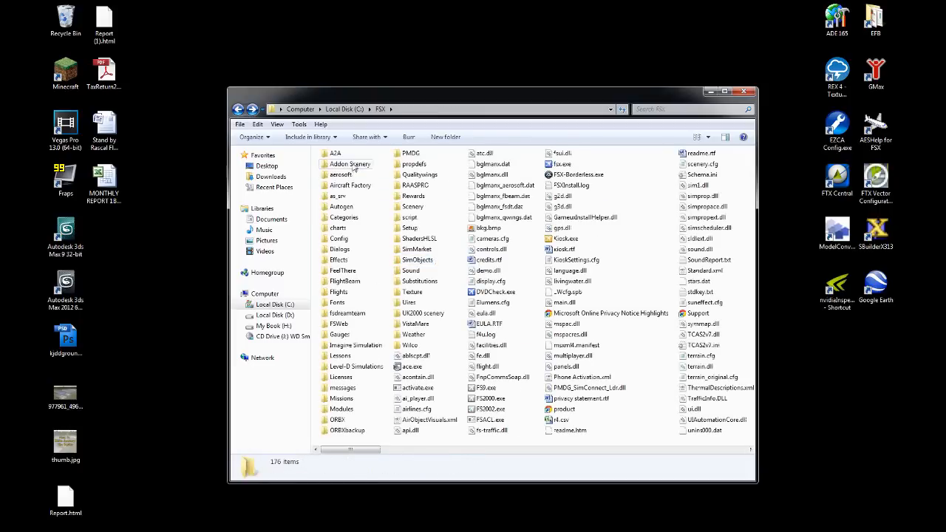
Open the scenery folder inside Addon Scenery and locate the files CVX_KJDD.BGL and KJDD_ADEX_GDH.bgl.
double_click(348, 164)
double_click(339, 273)
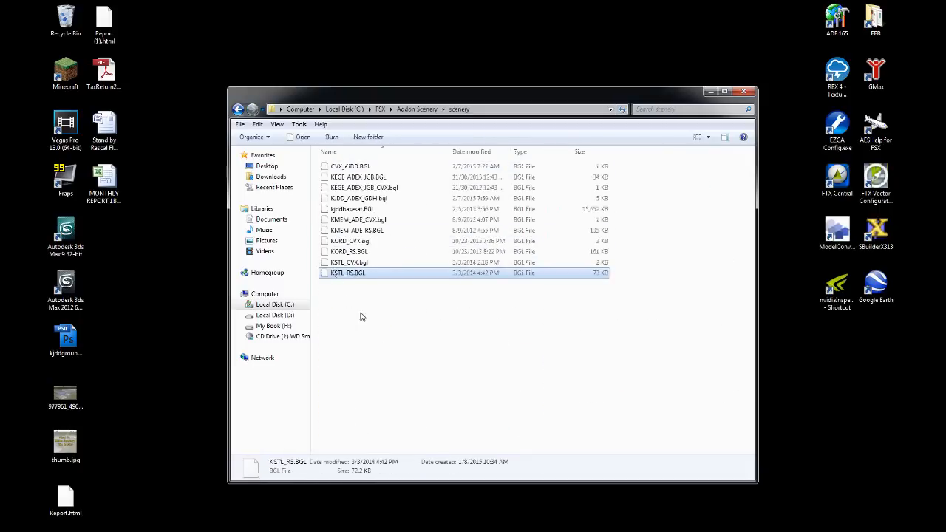
left_click(344, 167)
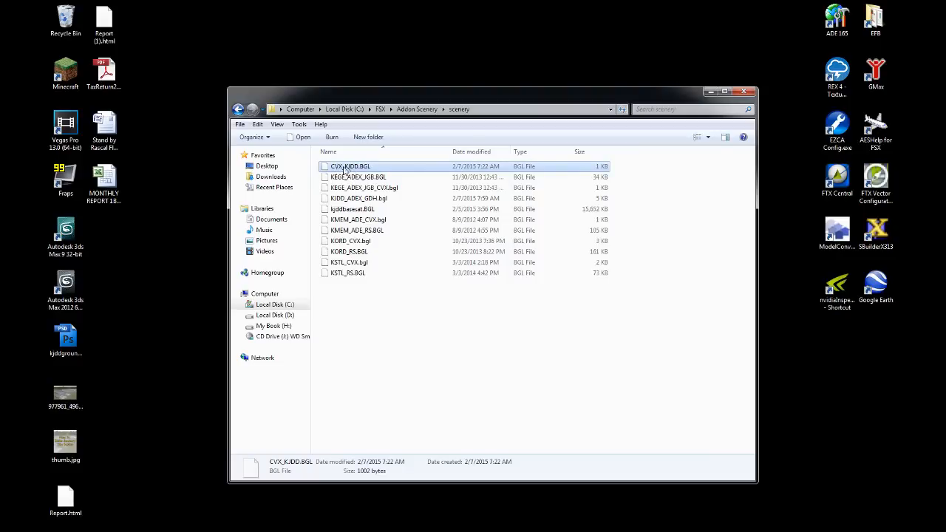
left_click(408, 340)
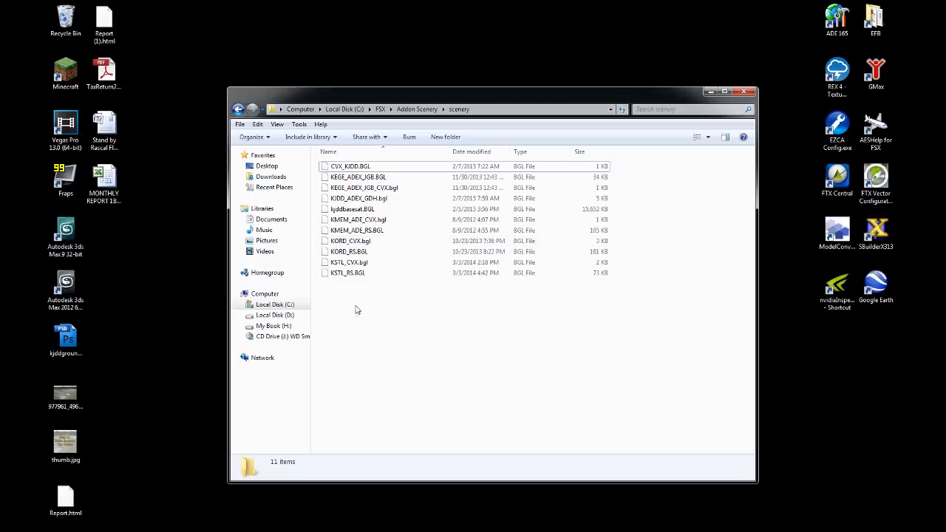
left_click(348, 201)
double_click(348, 200)
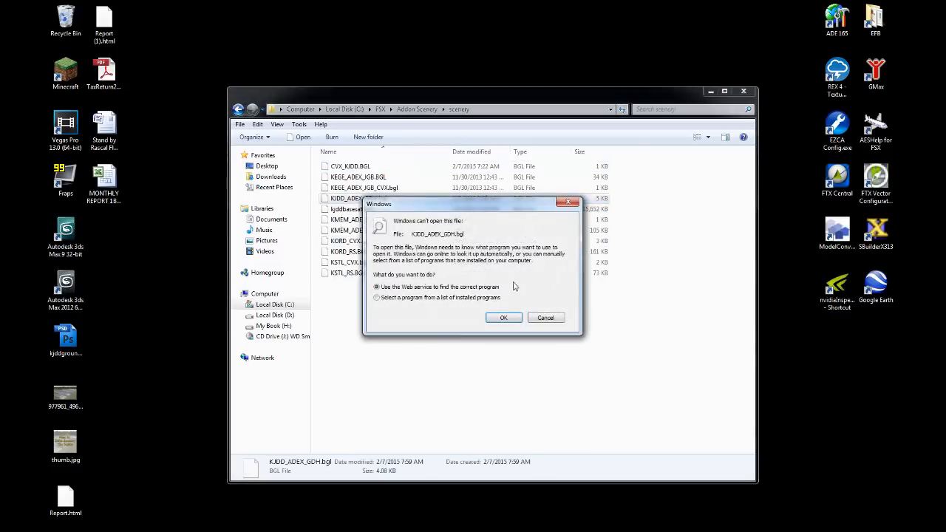
left_click(542, 314)
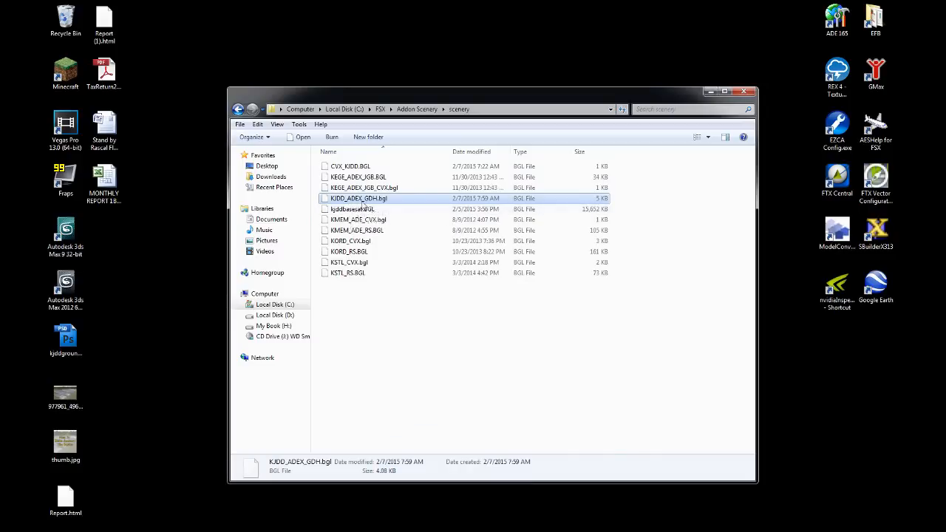
Close the scenery folder and examine the FSX screenshots of the airport terrain in Windows Photo Viewer, closing the viewer when done.
left_click(743, 91)
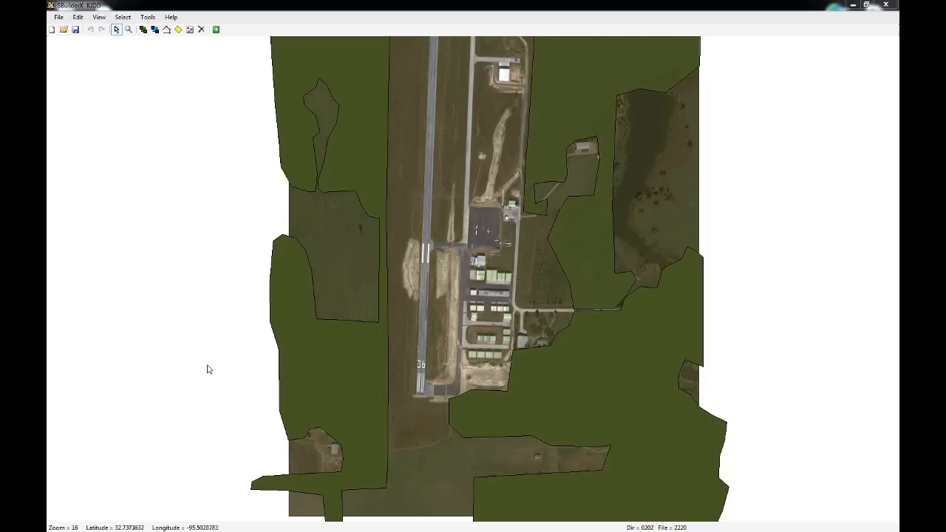
key("super")
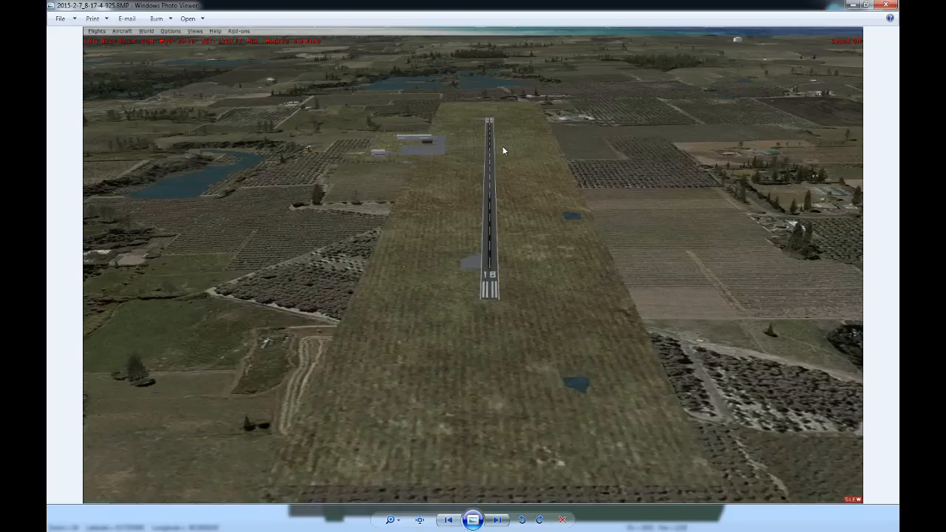
key("Left")
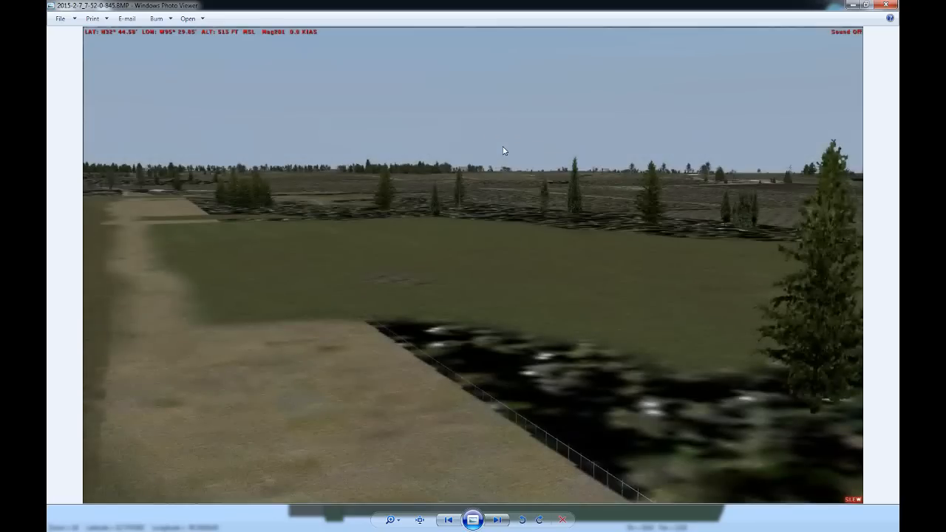
key("Left")
key("Left")
key("Right")
key("Right")
key("Left")
key("Right")
left_click(886, 5)
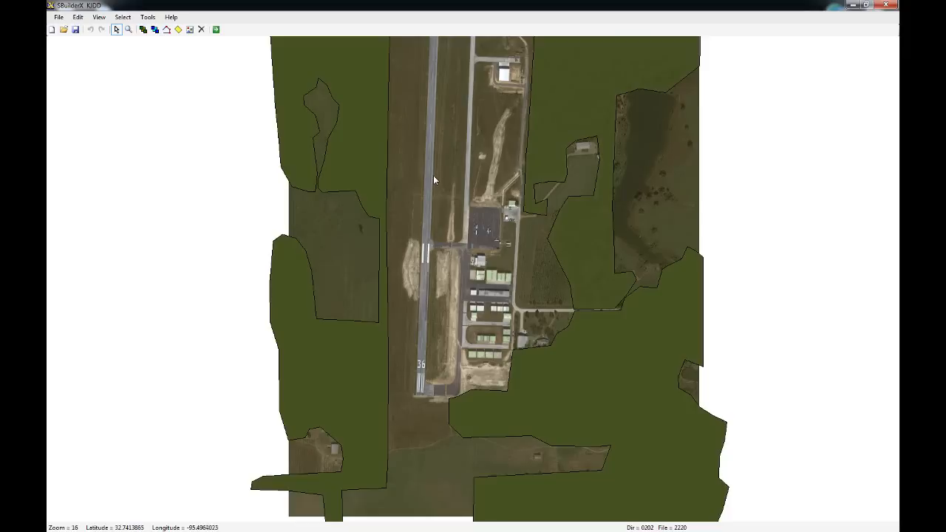
Draw a polygon around the KJDD airfield, enclosing the full runway, parallel taxiway, apron and hangar area.
left_click(182, 34)
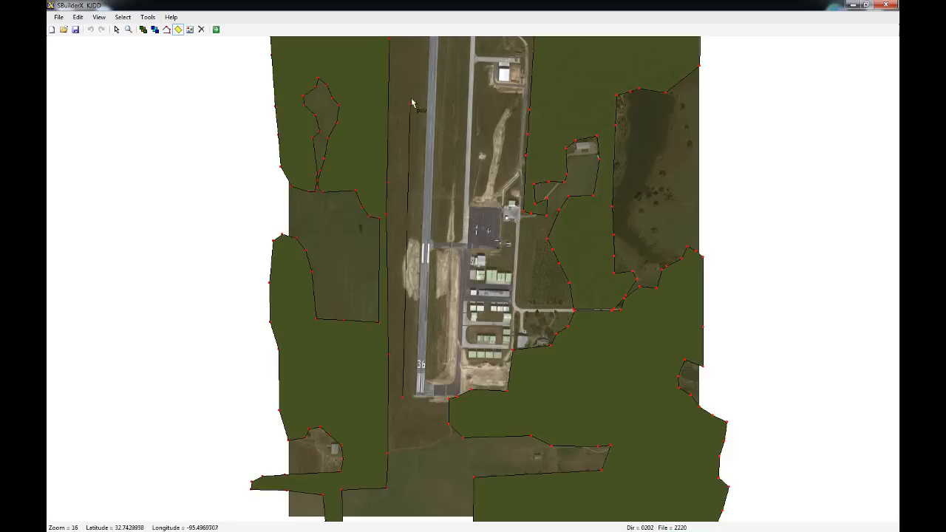
left_click(416, 46)
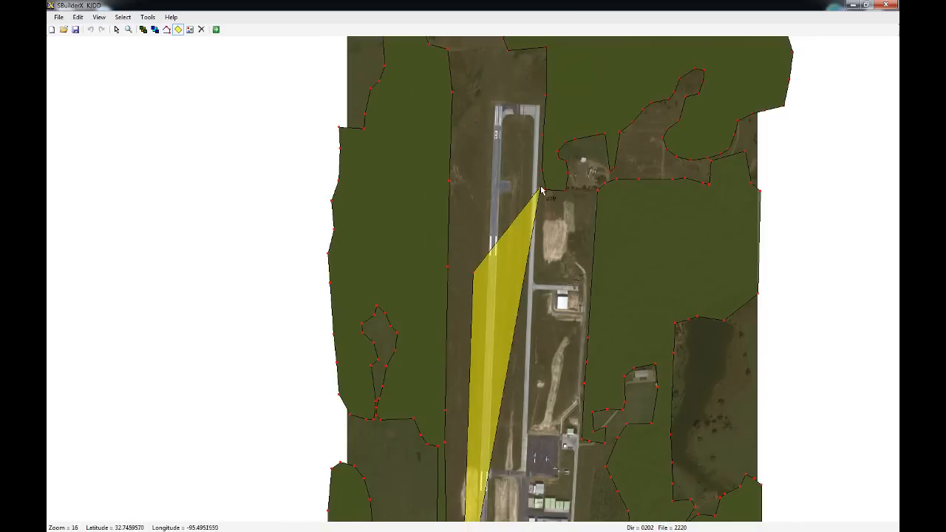
left_click(481, 101)
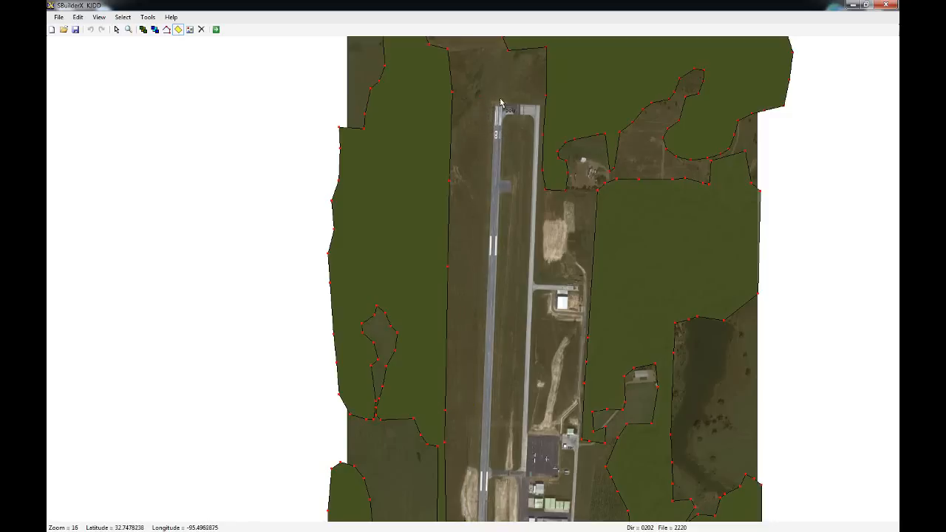
left_click(548, 99)
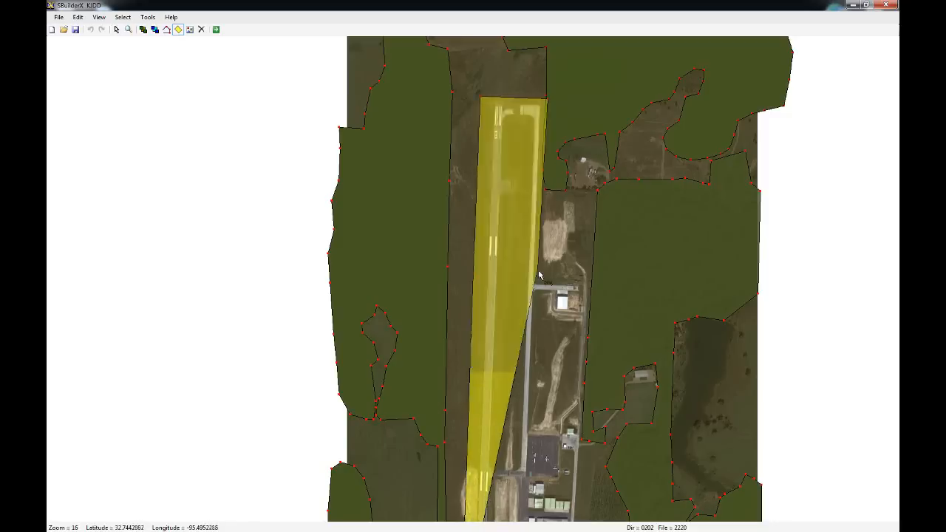
left_click(588, 283)
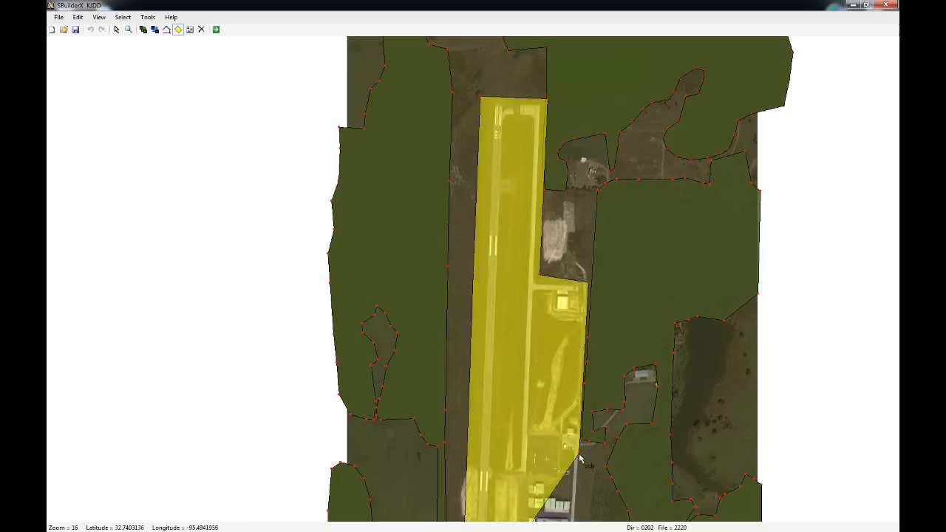
left_click(575, 521)
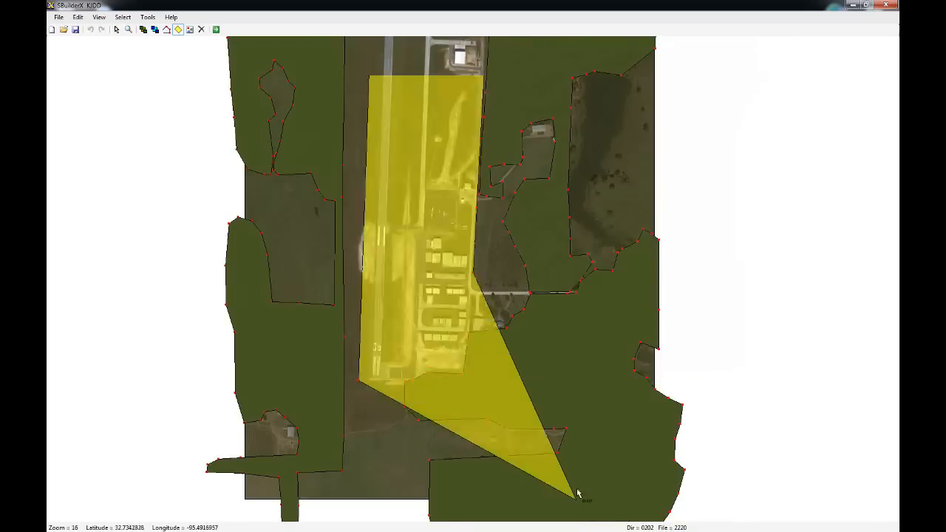
left_click(469, 343)
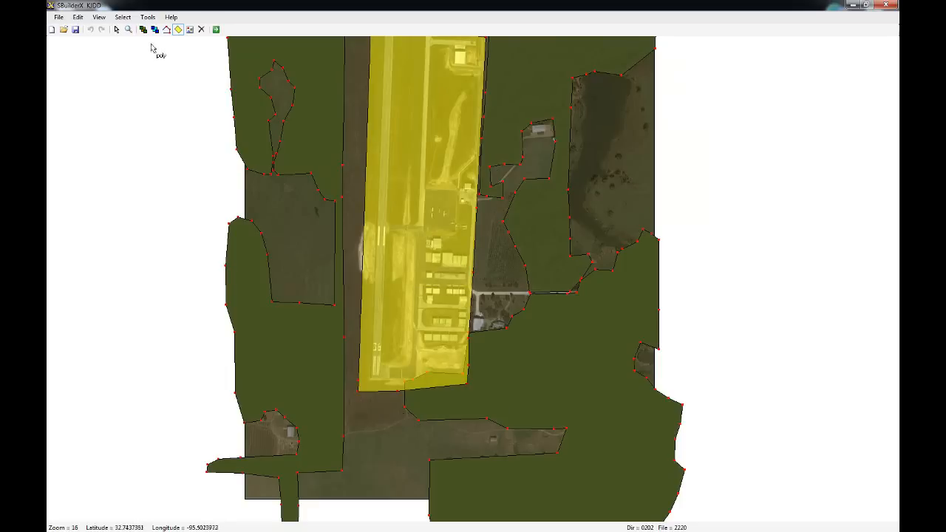
Open the new airfield polygon's properties and set its vector type to Exclude_All_Airport_Boundaries.
left_click(116, 28)
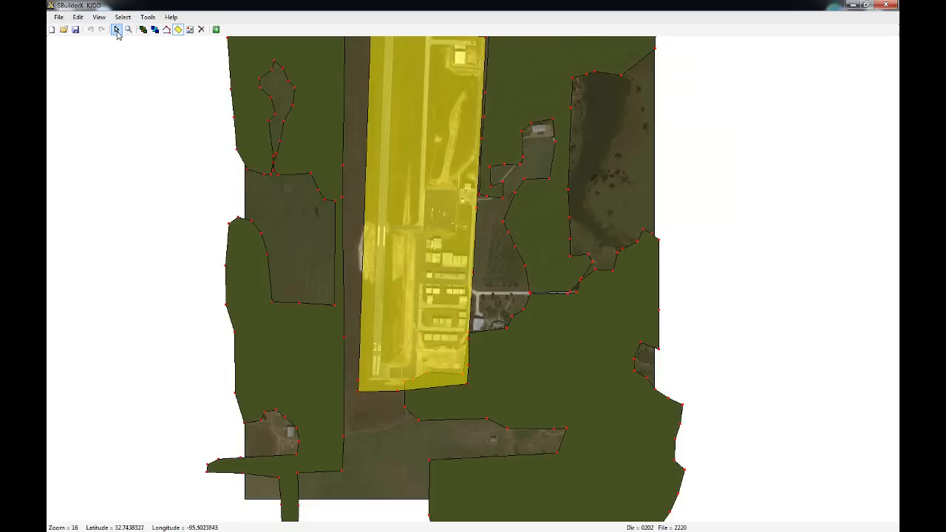
right_click(366, 159)
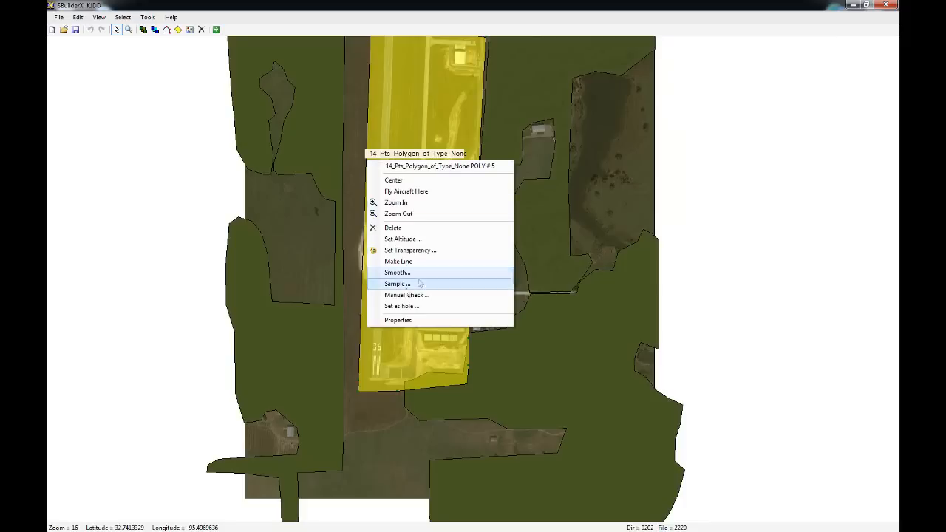
left_click(395, 322)
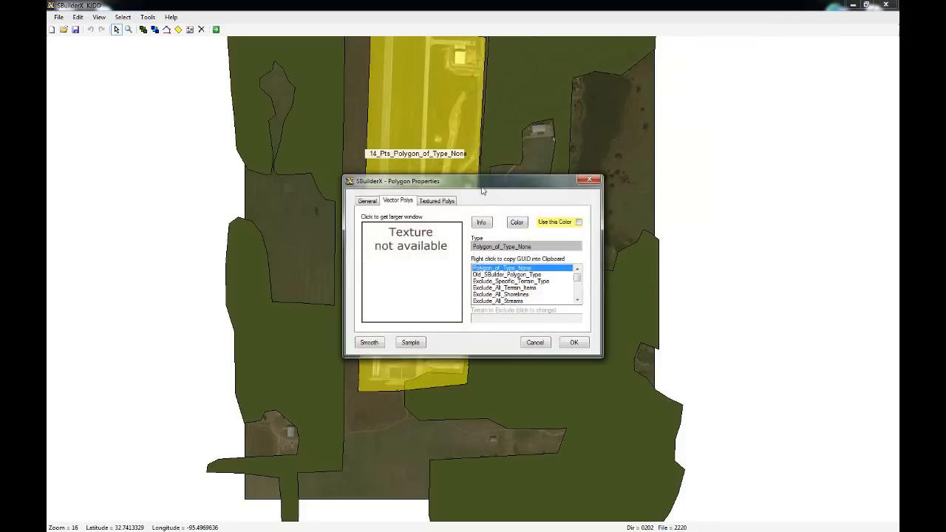
left_click_drag(494, 188, 649, 182)
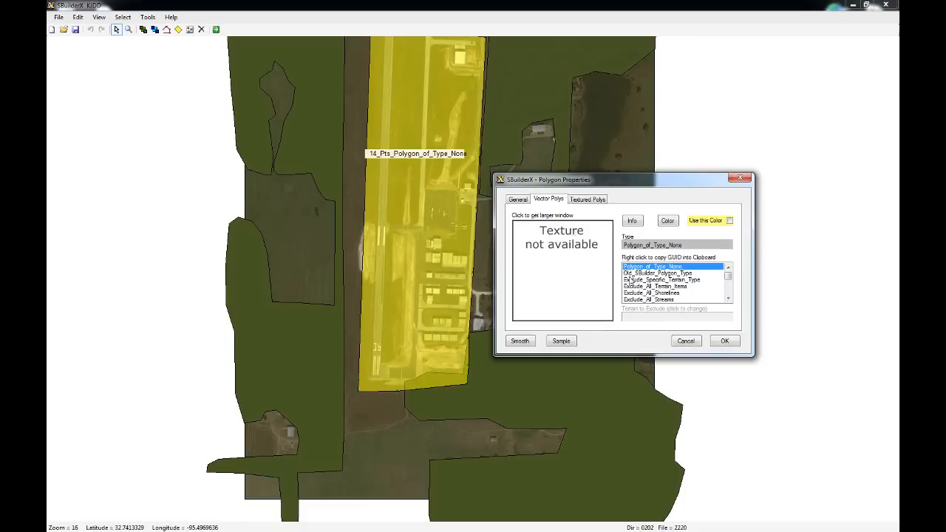
left_click(728, 300)
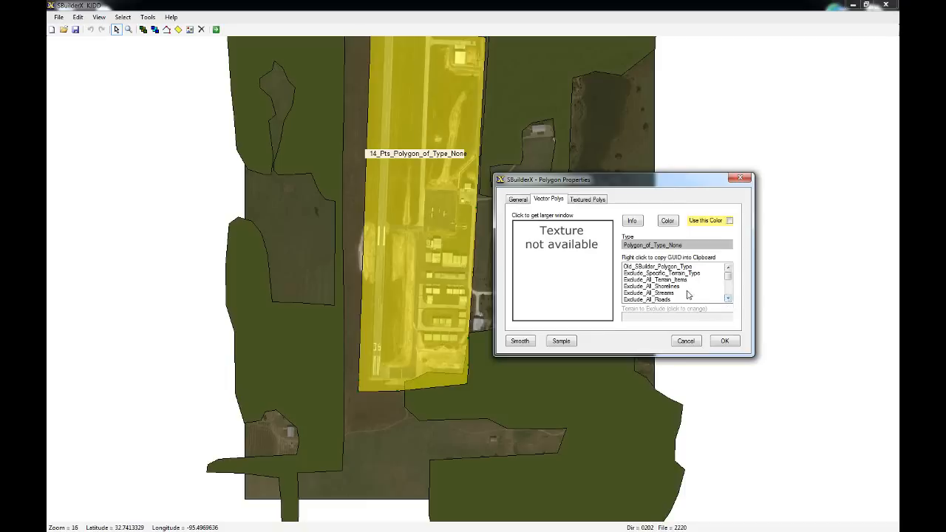
left_click(729, 300)
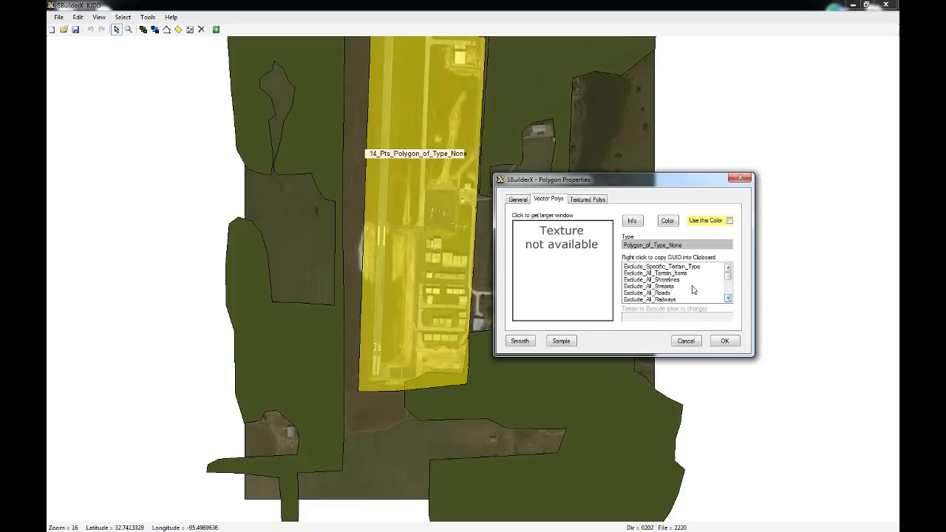
scroll(678, 287, "down", 1)
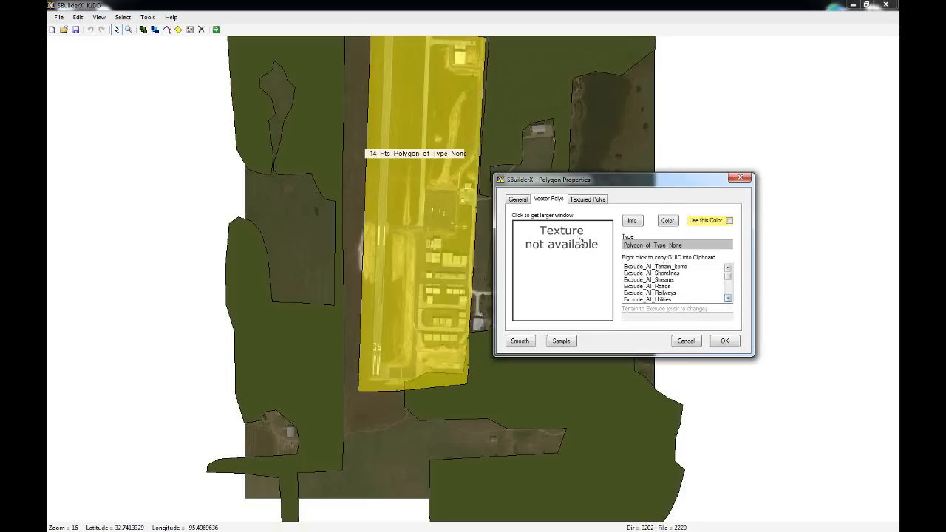
left_click(729, 299)
scroll(664, 284, "down", 2)
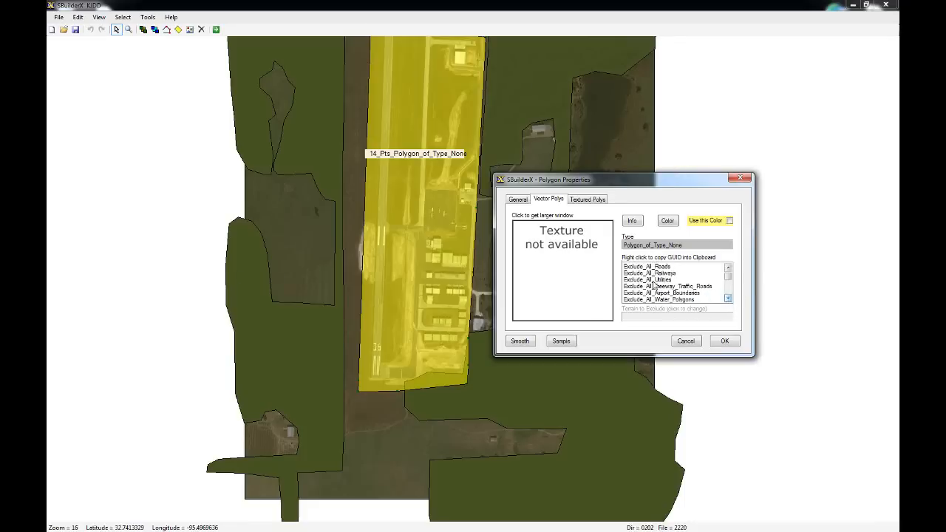
left_click(729, 299)
left_click(729, 300)
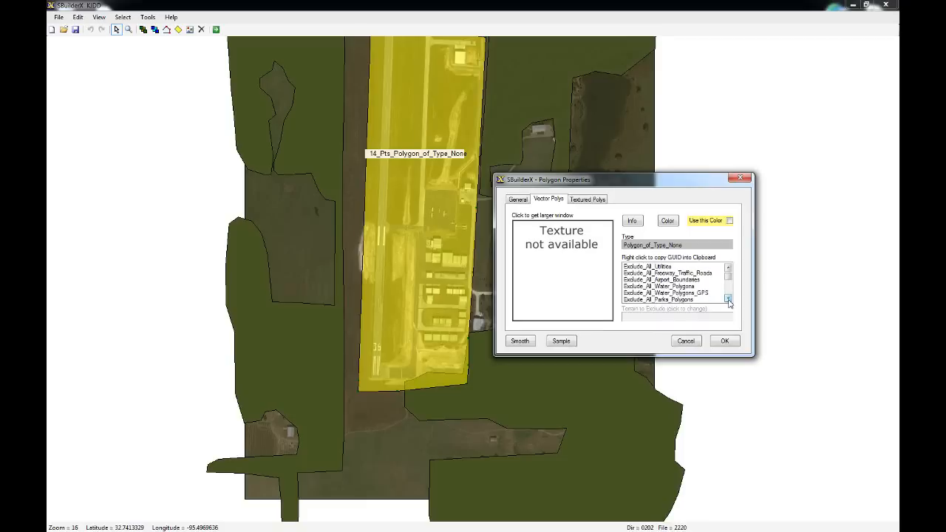
left_click(672, 281)
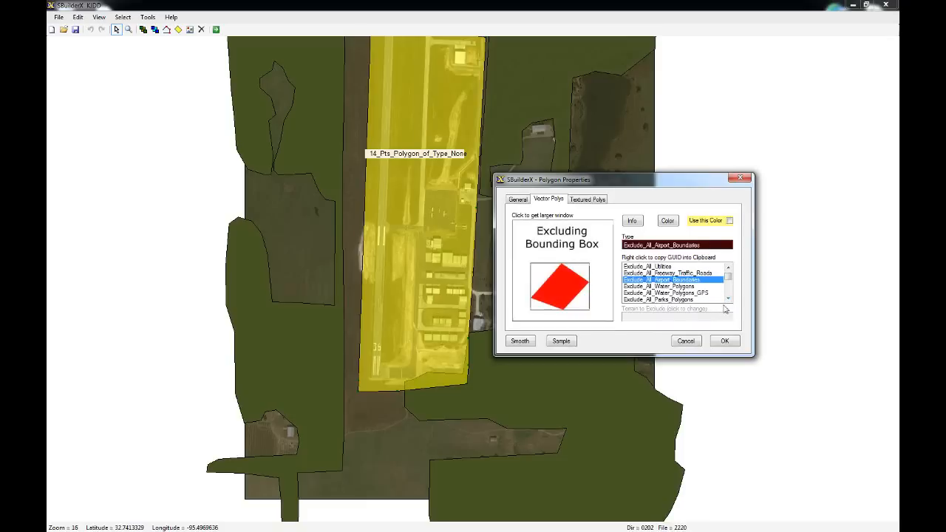
Review the AB and LC polygon types in the list, keep Exclude_All_Airport_Boundaries, and confirm the polygon's properties.
left_click(729, 299)
left_click(728, 299)
left_click(728, 300)
left_click(729, 300)
left_click(729, 299)
left_click(728, 300)
left_click(728, 298)
left_click(729, 298)
left_click(728, 298)
left_click(728, 298)
left_click(728, 298)
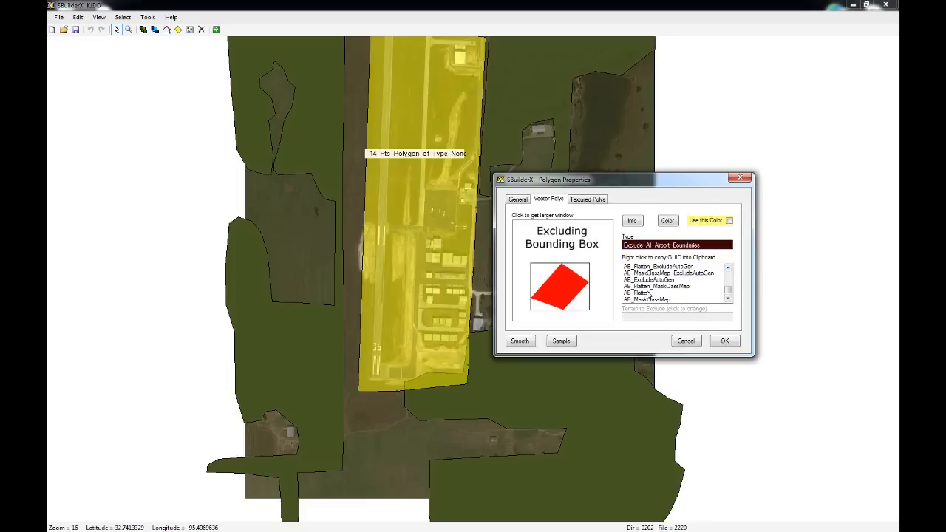
left_click(728, 269)
left_click(728, 269)
left_click(728, 270)
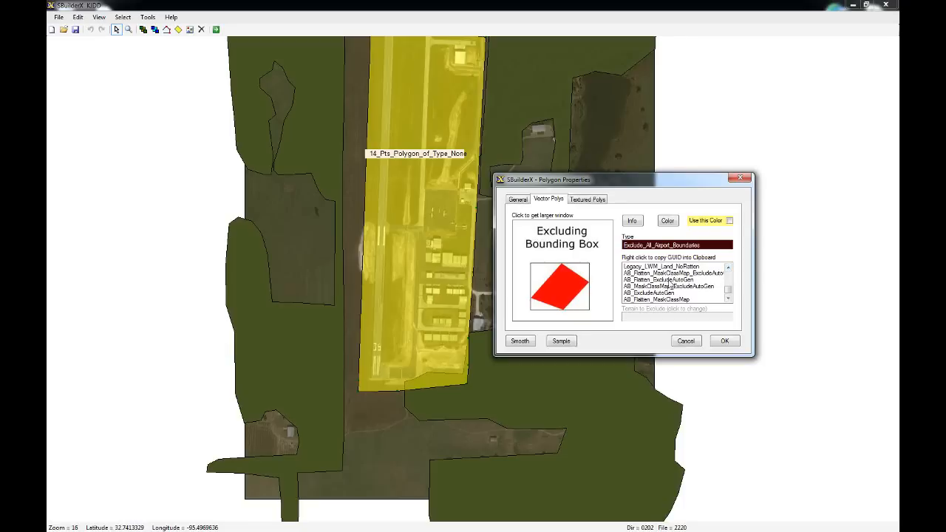
left_click(729, 269)
left_click(728, 268)
left_click_drag(729, 288, 729, 274)
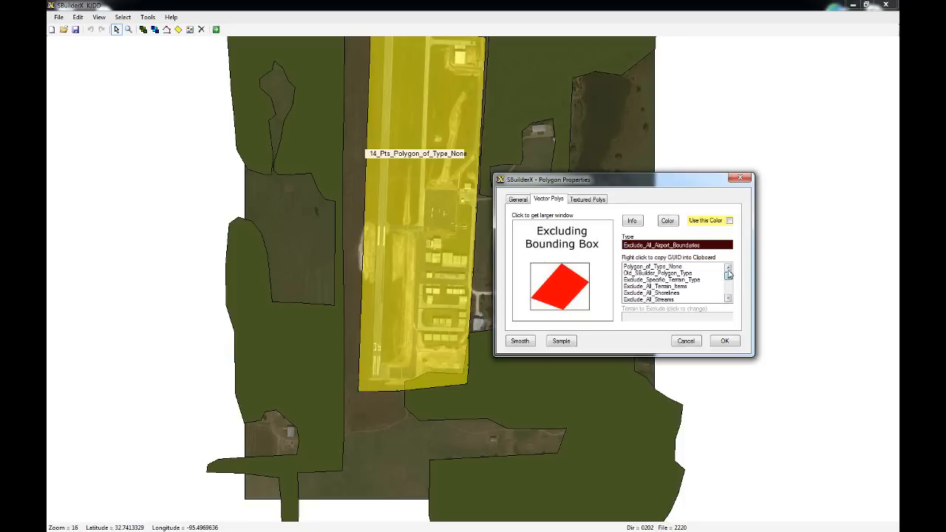
left_click(728, 299)
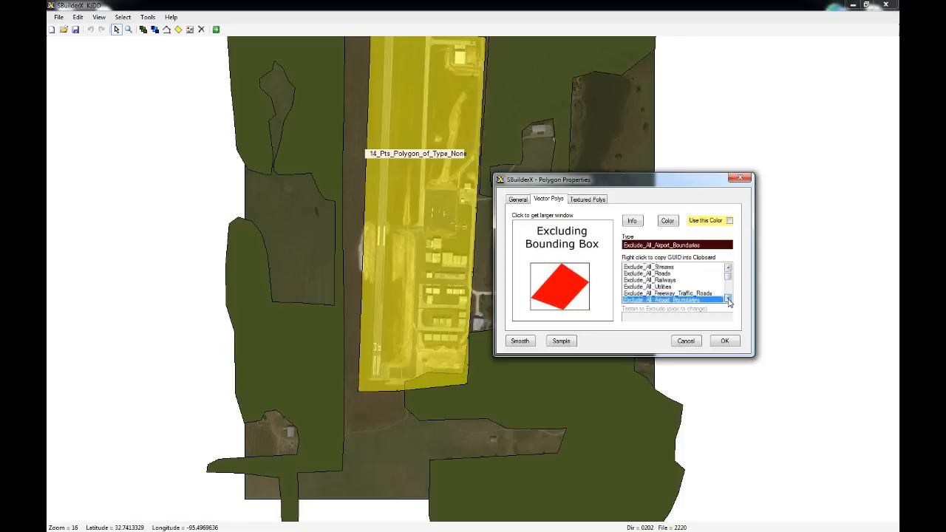
left_click(728, 269)
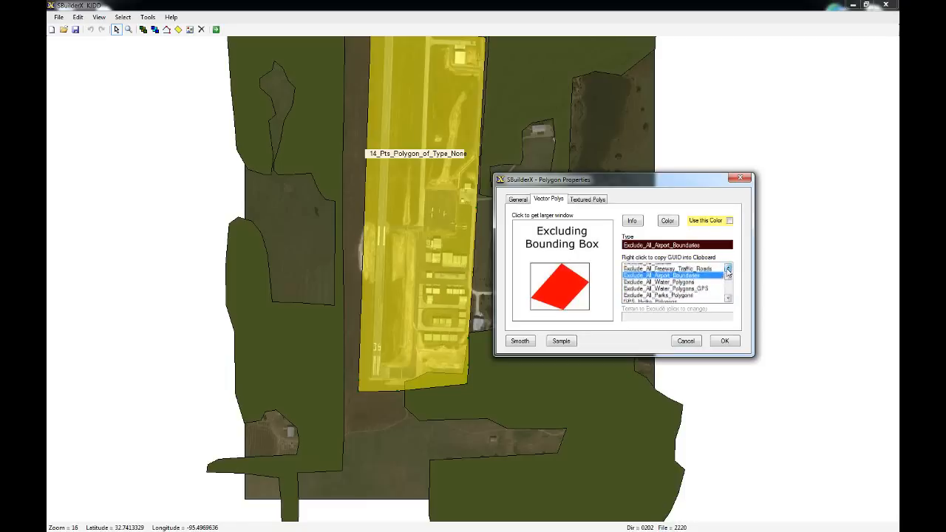
left_click(727, 269)
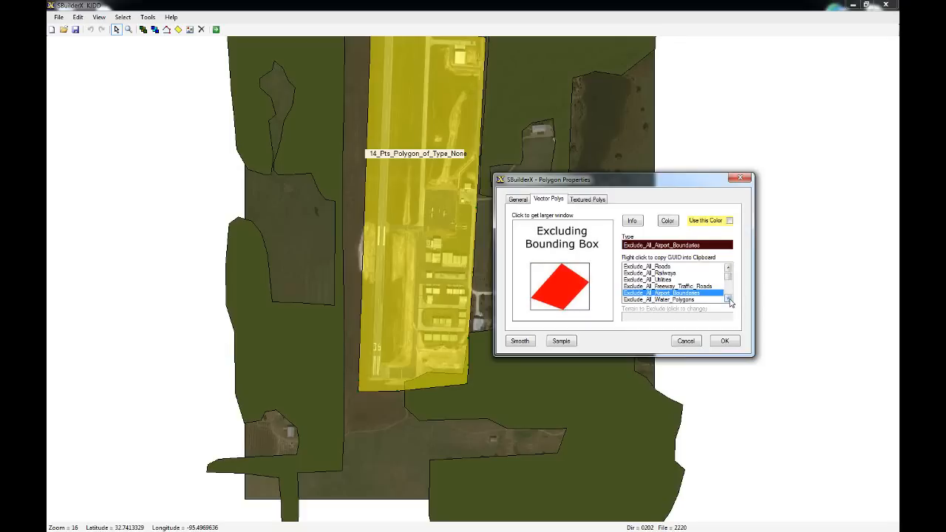
left_click(729, 299)
left_click(729, 300)
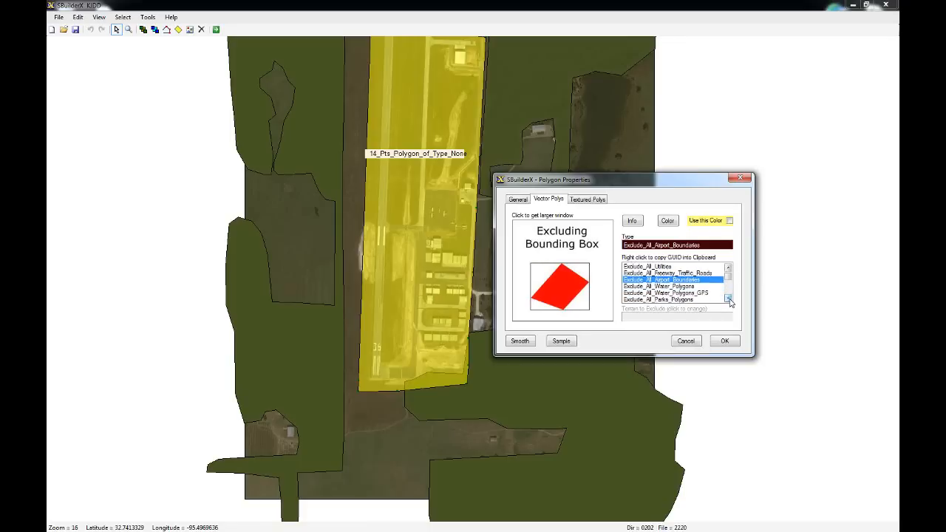
left_click_drag(729, 277, 732, 286)
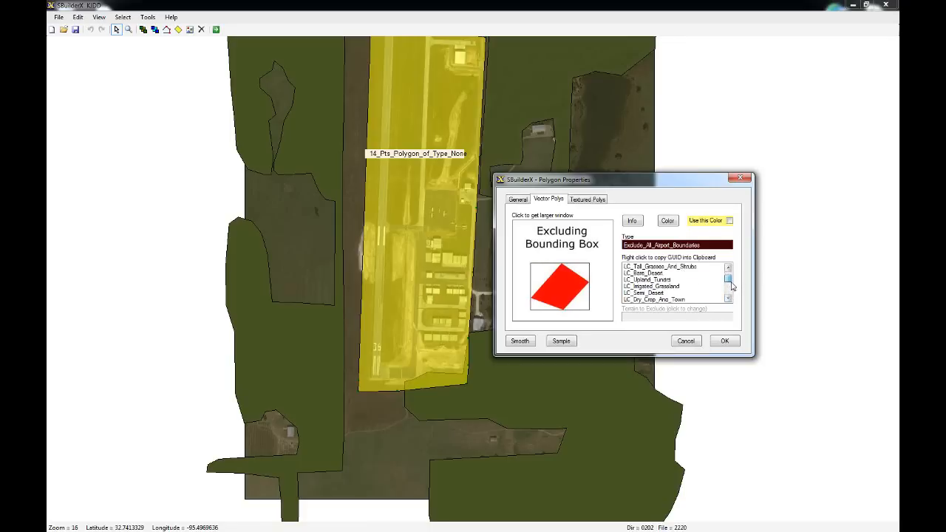
left_click(729, 268)
left_click(729, 268)
left_click(730, 268)
left_click(730, 268)
left_click(729, 270)
left_click(729, 269)
left_click(729, 269)
left_click(729, 269)
left_click(729, 269)
left_click(729, 269)
left_click(729, 269)
left_click(729, 269)
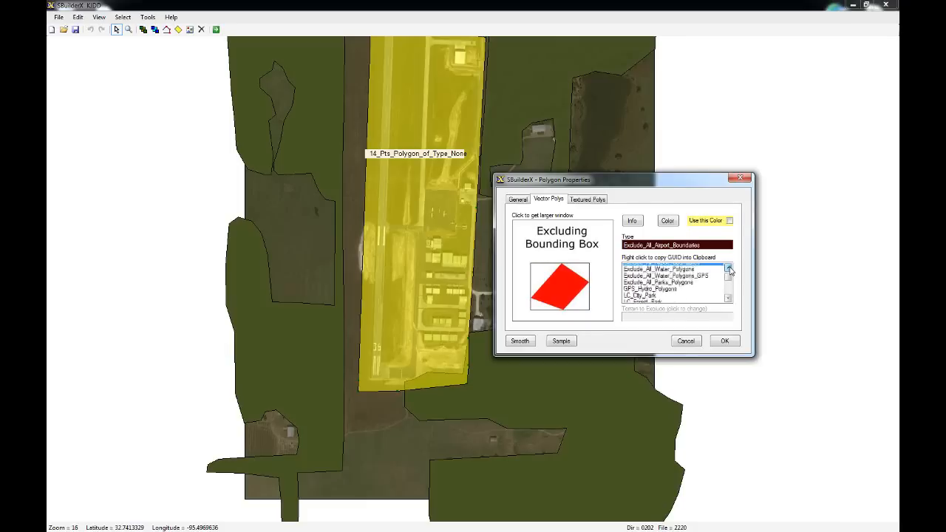
left_click(729, 269)
left_click(729, 269)
left_click(729, 269)
left_click(729, 269)
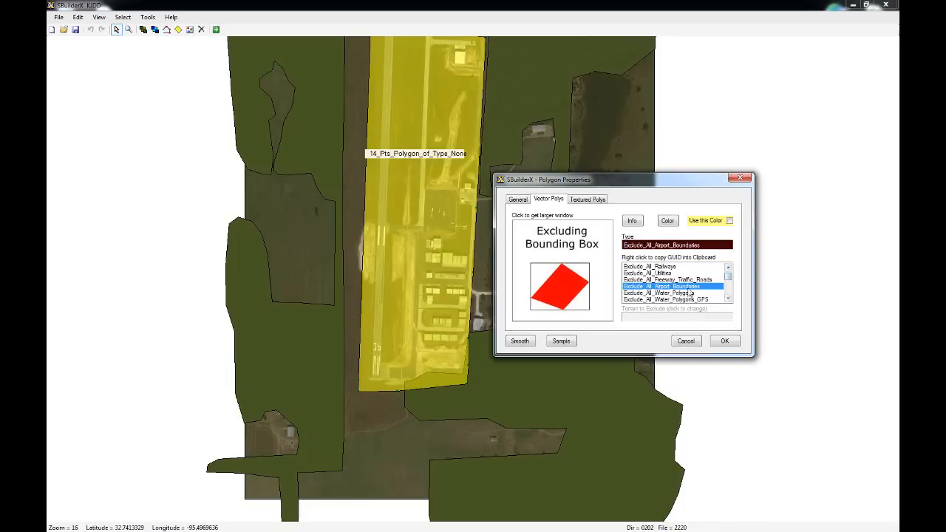
left_click(724, 341)
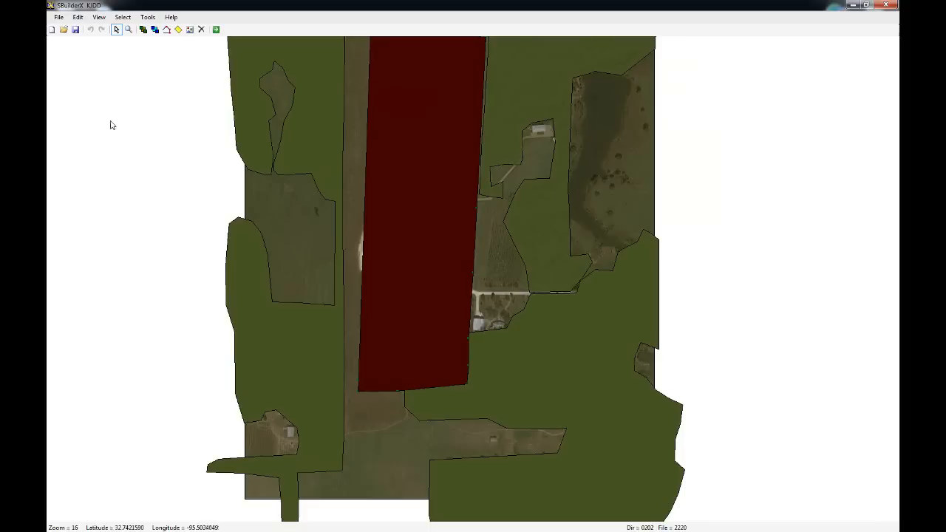
Select all polygons and compile them as Terrain Vector scenery, with the BGL files copied to the BGL folder.
left_click(122, 17)
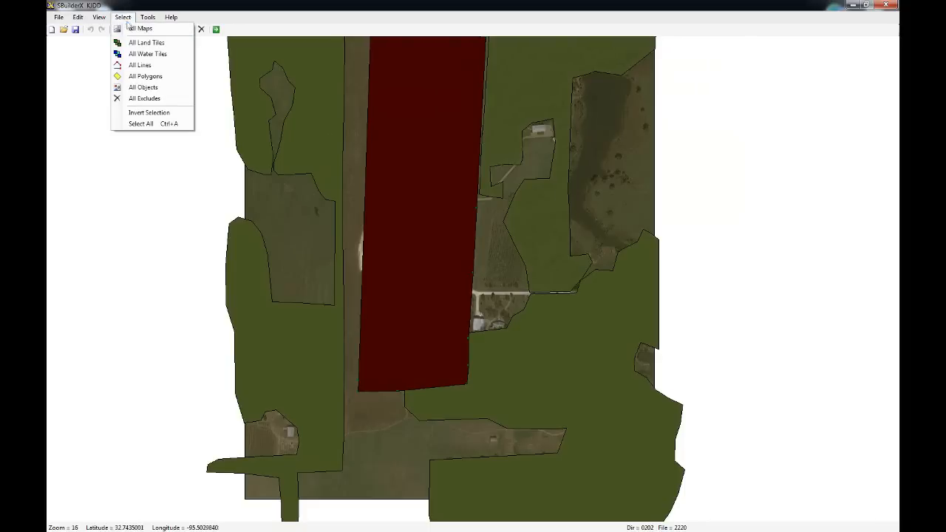
left_click(141, 76)
left_click(216, 29)
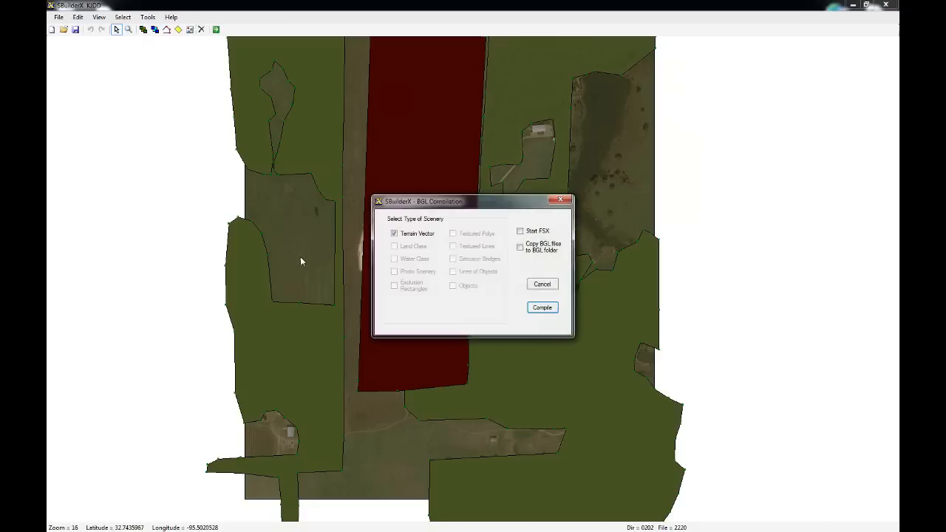
left_click(522, 248)
left_click(544, 309)
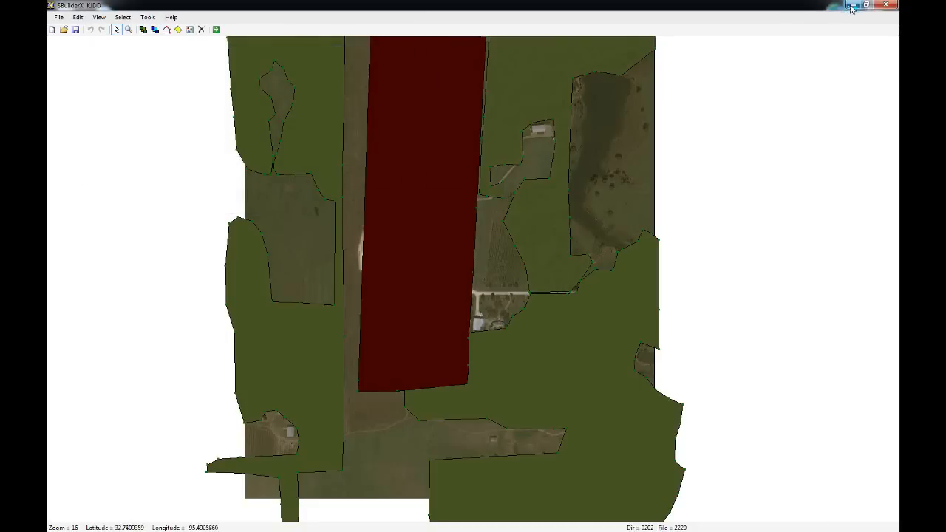
Switch to the file explorer and open the FSX Addon Scenery folder on Local Disk (C:).
left_click(851, 6)
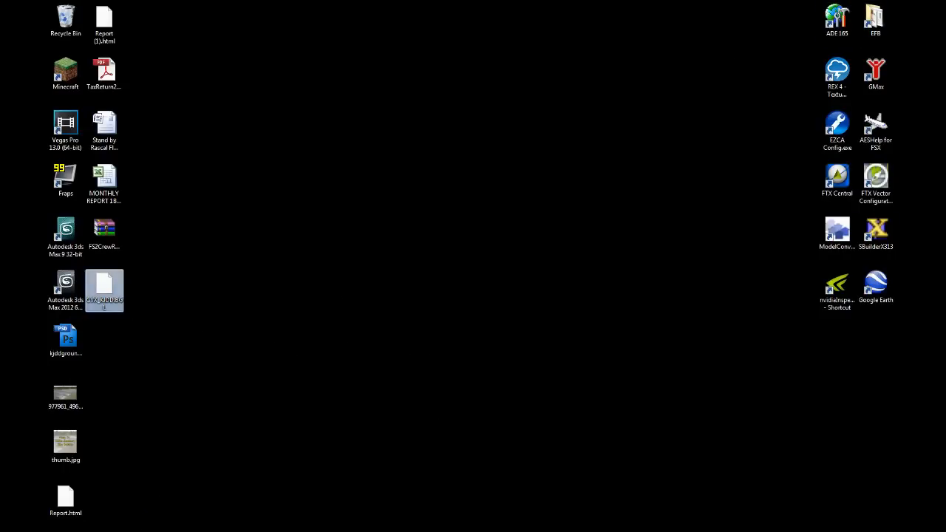
left_click(59, 524)
left_click(198, 334)
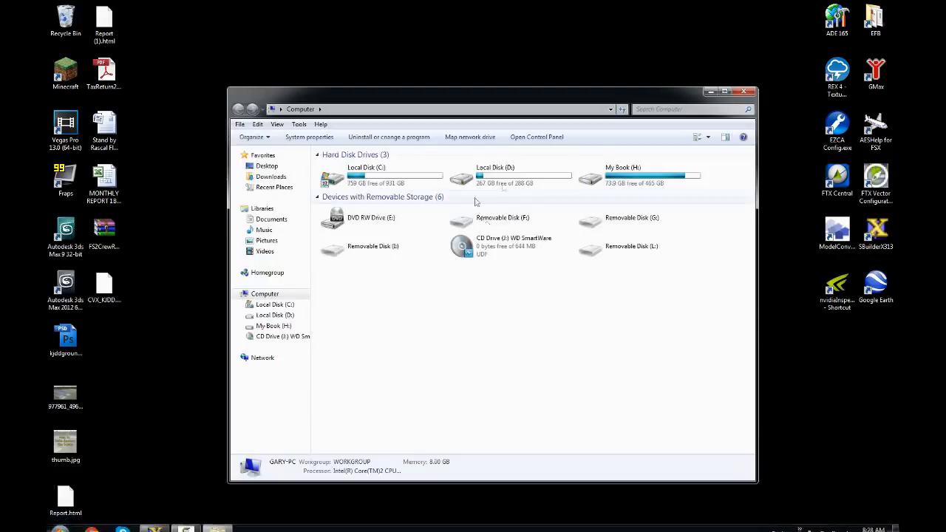
double_click(640, 172)
double_click(388, 183)
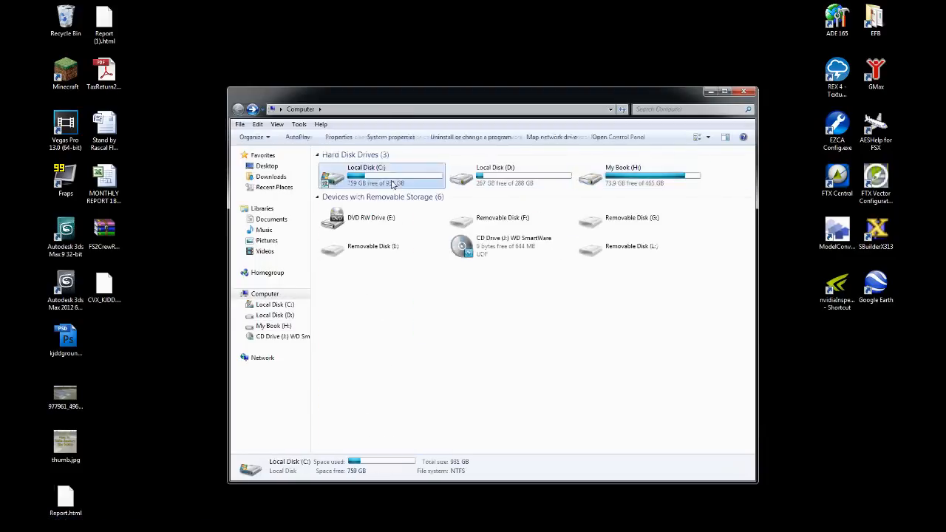
double_click(336, 207)
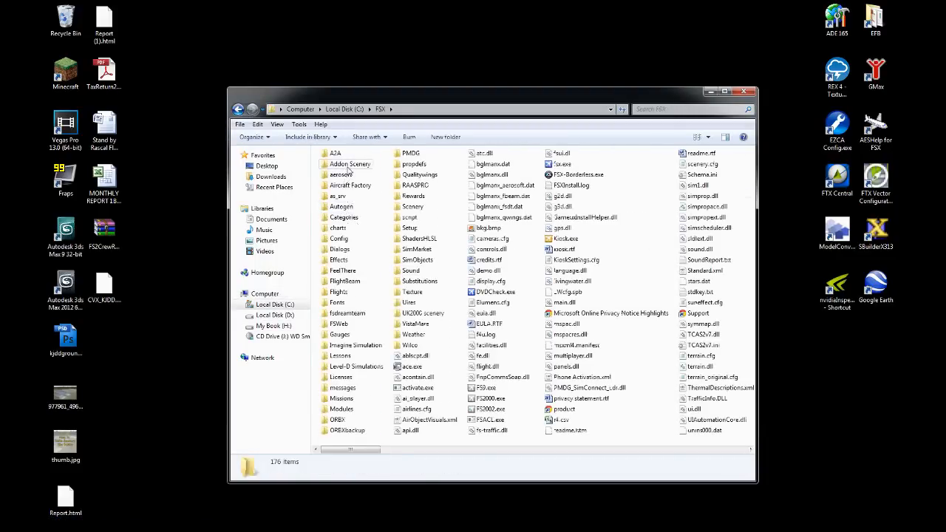
double_click(346, 165)
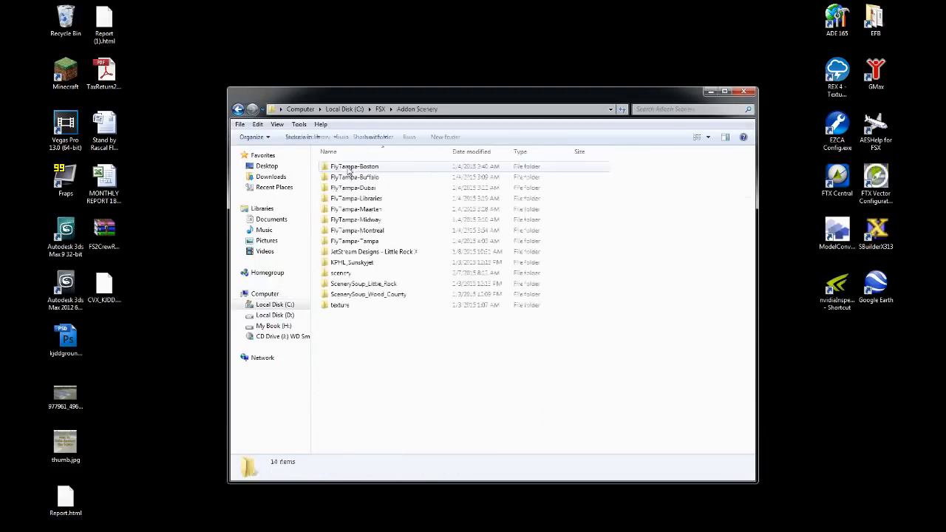
Open the Scenery subfolder of ScenerySoup_Wood_County inside Addon Scenery.
double_click(373, 294)
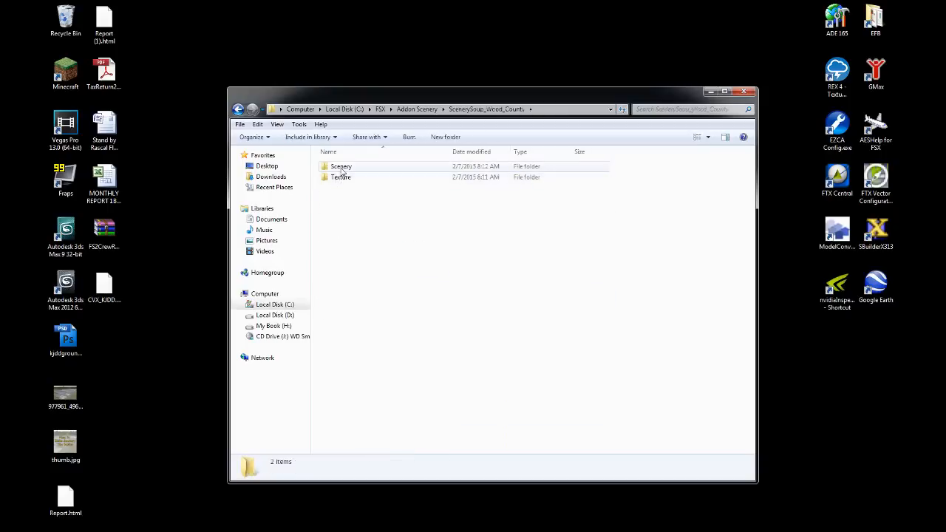
key("BackSpace")
double_click(370, 273)
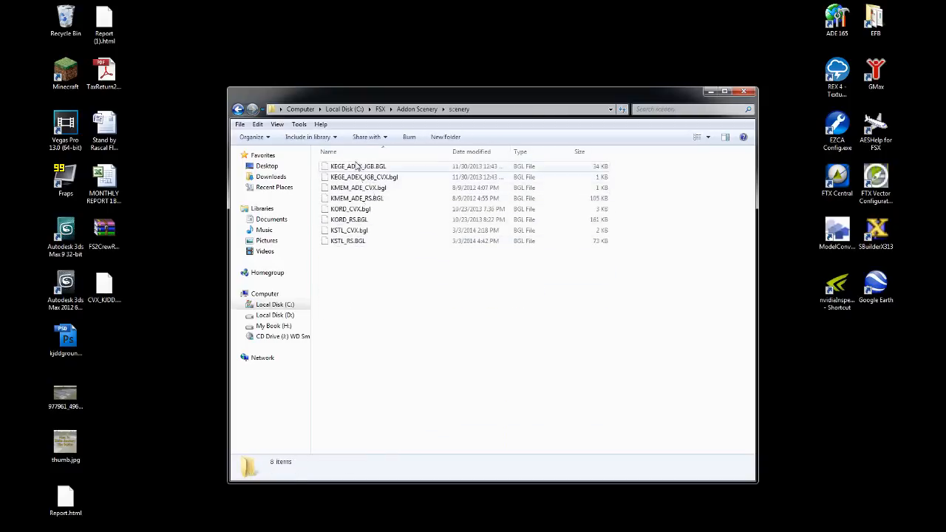
key("BackSpace")
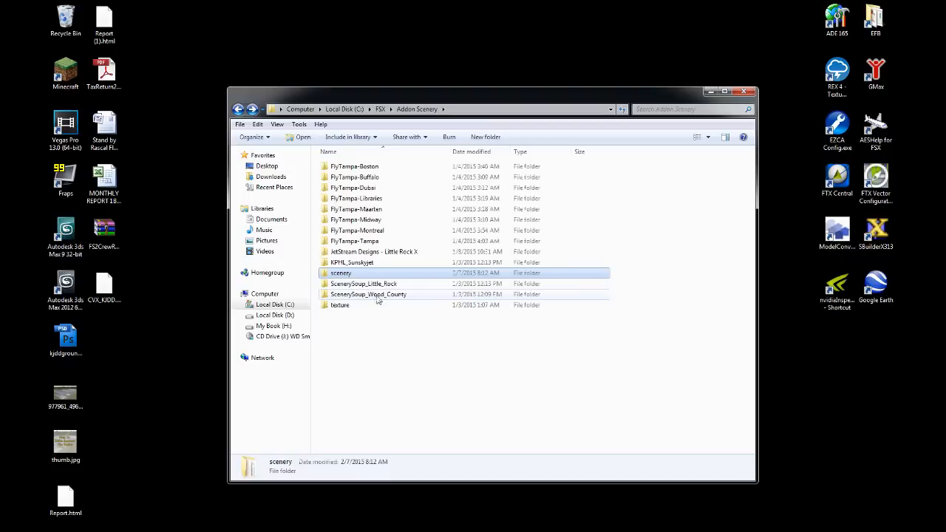
double_click(378, 296)
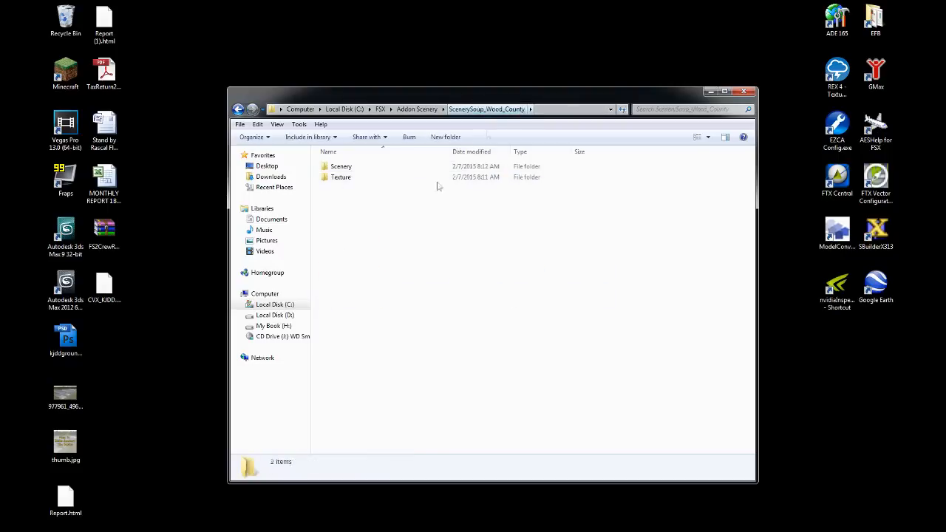
double_click(346, 170)
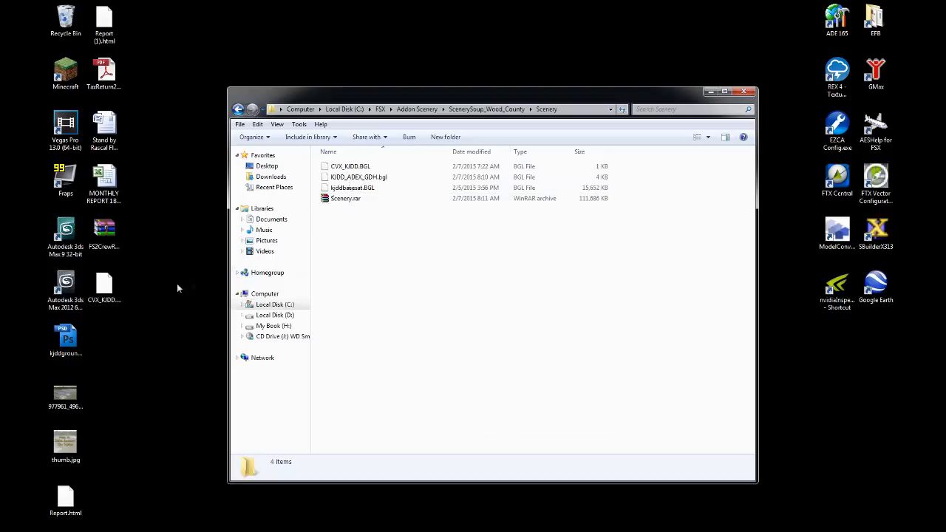
Move CVX_KJDD.BGL from the desktop into the Scenery folder, replacing the existing file, and close the folder window.
left_click_drag(105, 288, 417, 293)
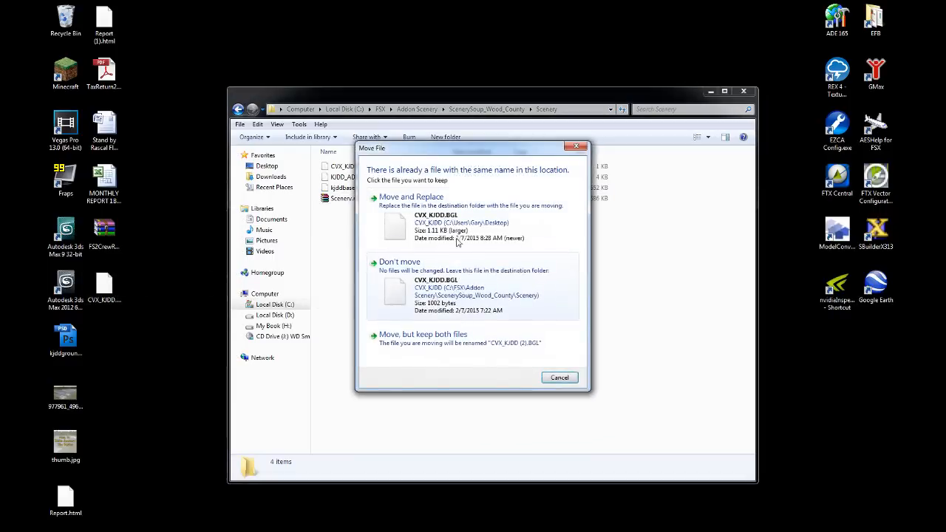
left_click(458, 238)
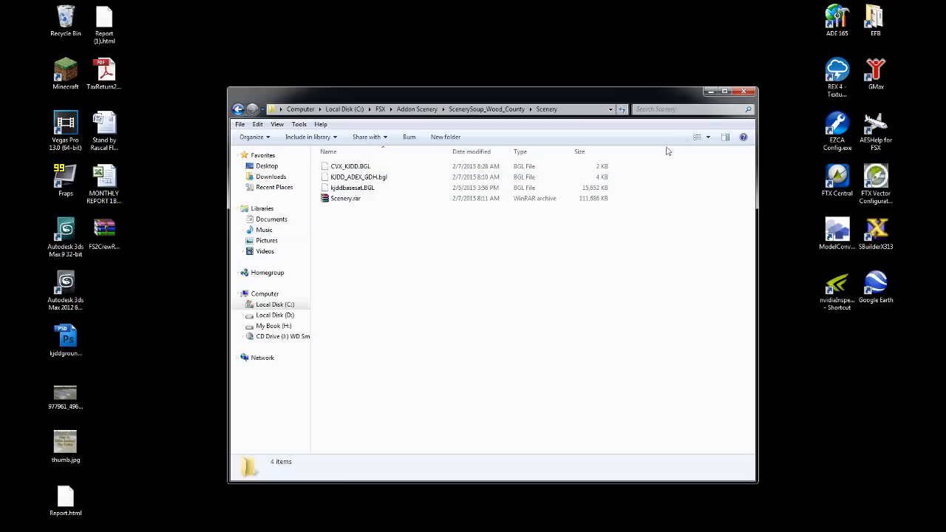
left_click(744, 91)
Switch back to SBuilderX and set the transparency of the airfield's Exclude_All_Airport_Boundaries polygon to about 112.
mouse_move(241, 530)
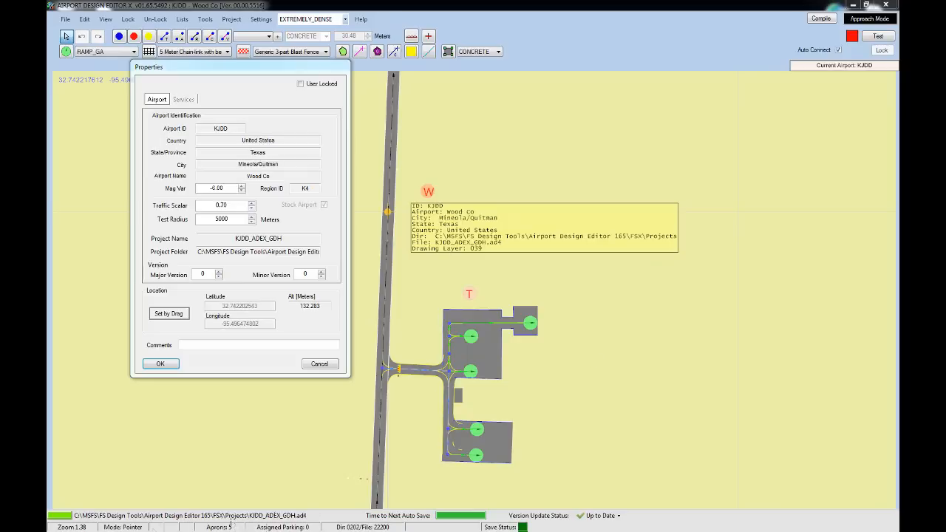
key("super")
left_click(161, 524)
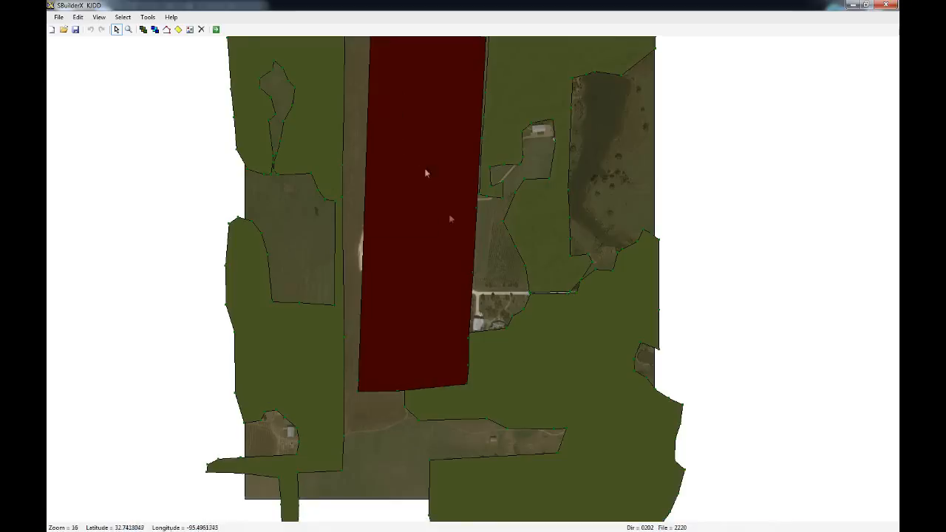
scroll(453, 228, "down", 1)
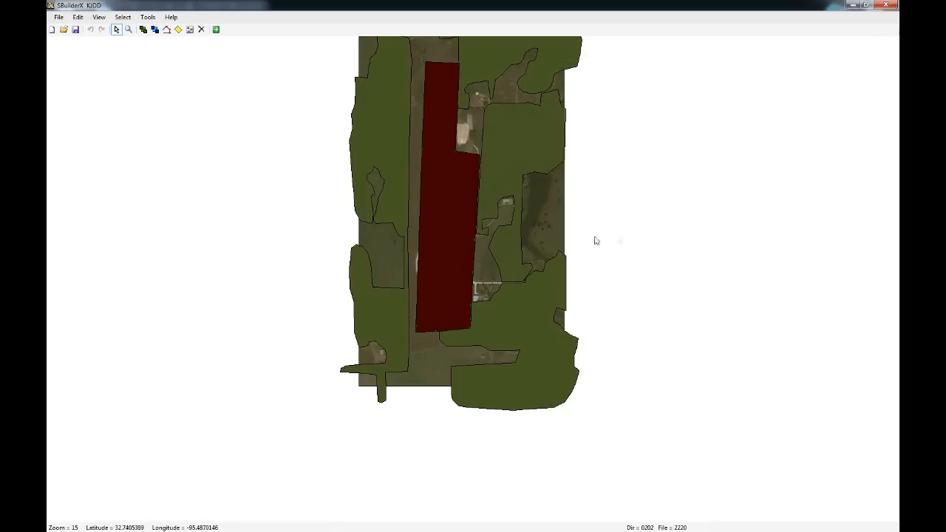
right_click(474, 258)
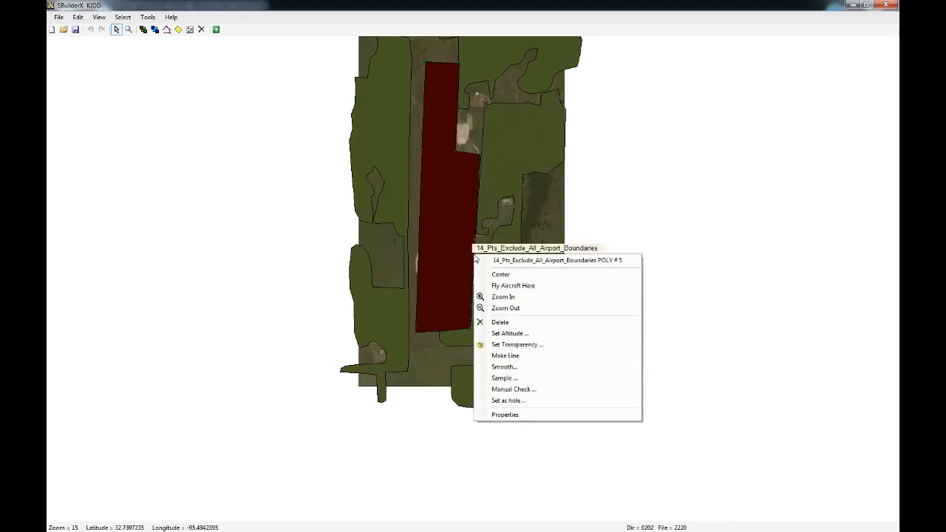
left_click(516, 344)
left_click_drag(516, 289, 500, 293)
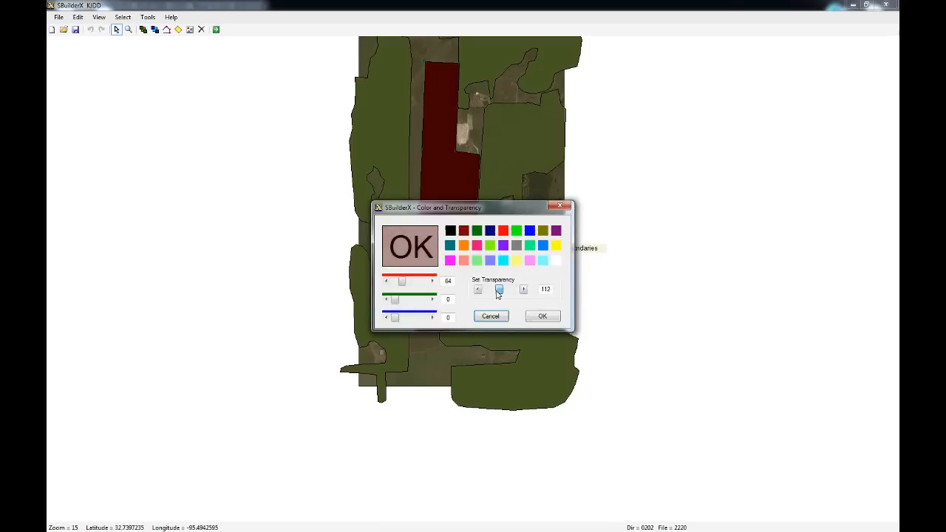
left_click(544, 317)
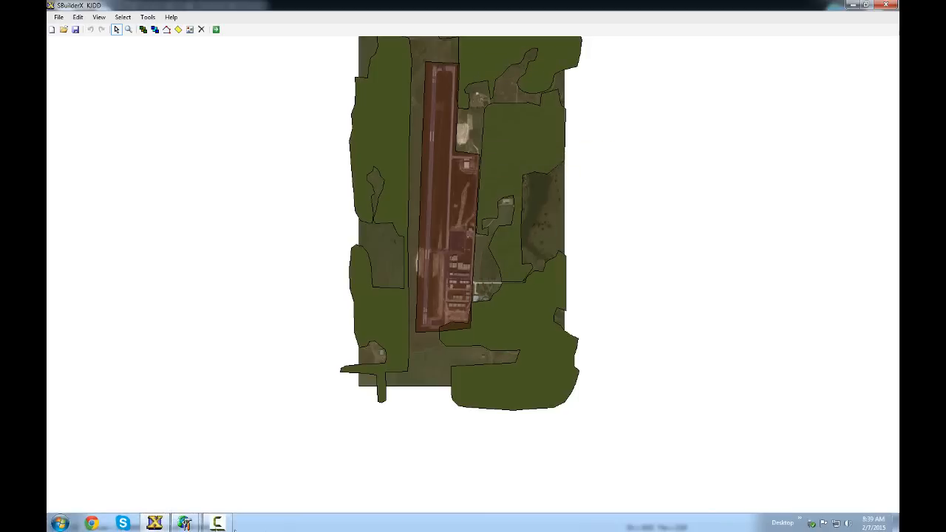
Check the airport altitude in Airport Design Editor's open properties, cancel them, and switch back to SBuilderX.
left_click(184, 522)
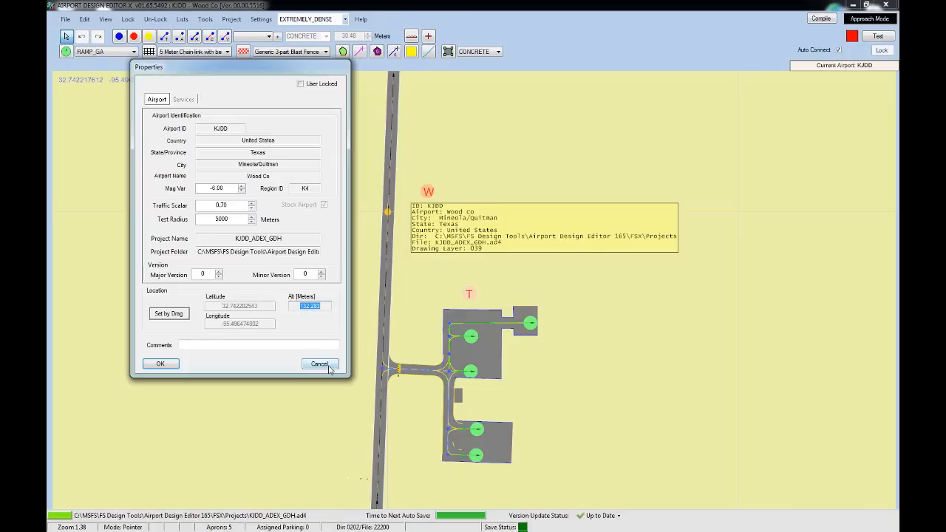
left_click(330, 368)
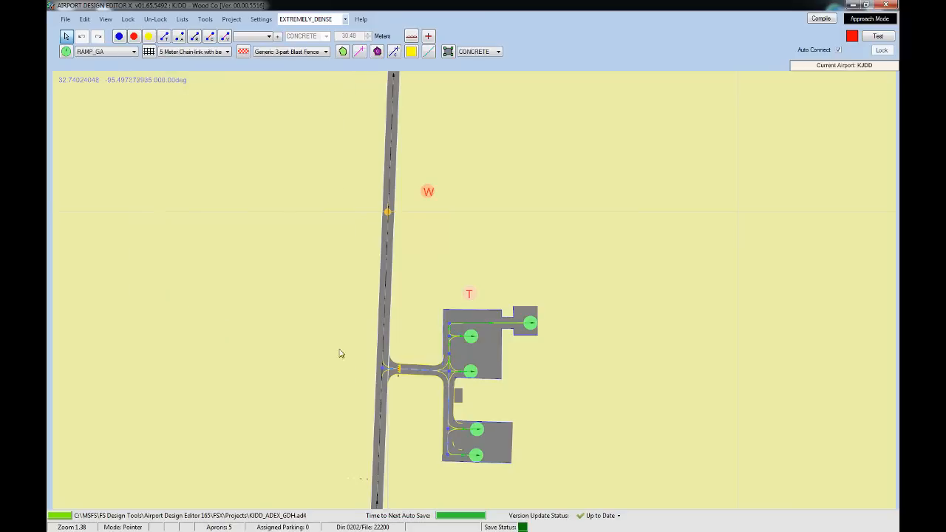
left_click(853, 5)
left_click(154, 527)
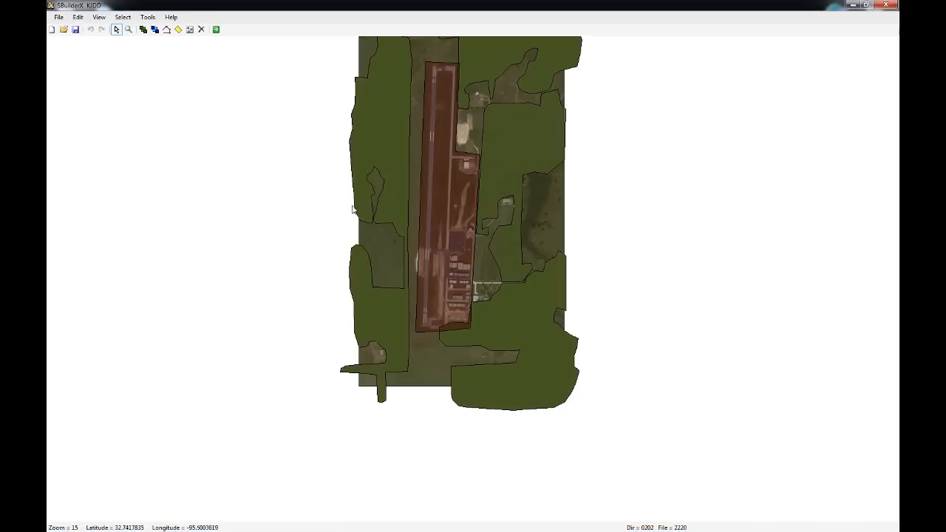
Draw a larger polygon around the whole airfield, extending beyond both runway ends and into the forest east of the hangars.
right_click(438, 191)
left_click(451, 221)
scroll(444, 309, "up", 1)
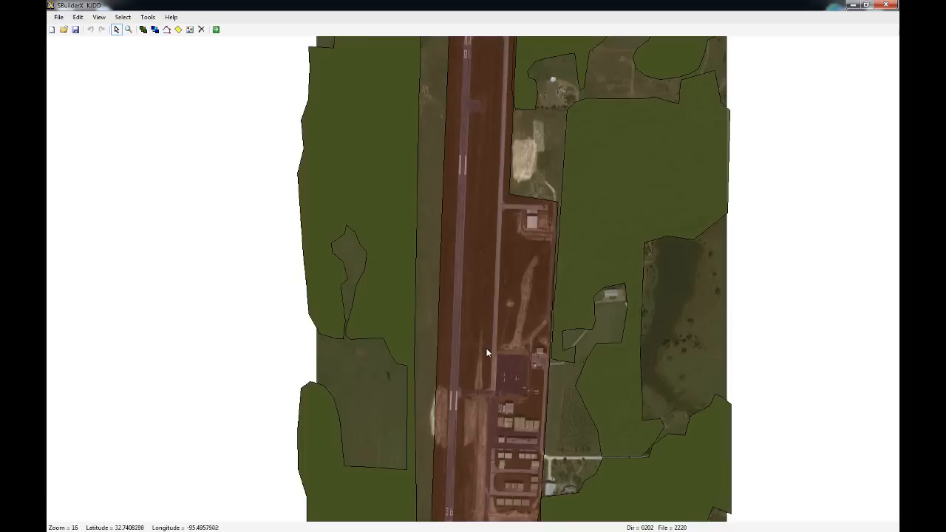
right_click(454, 464)
left_click(482, 477)
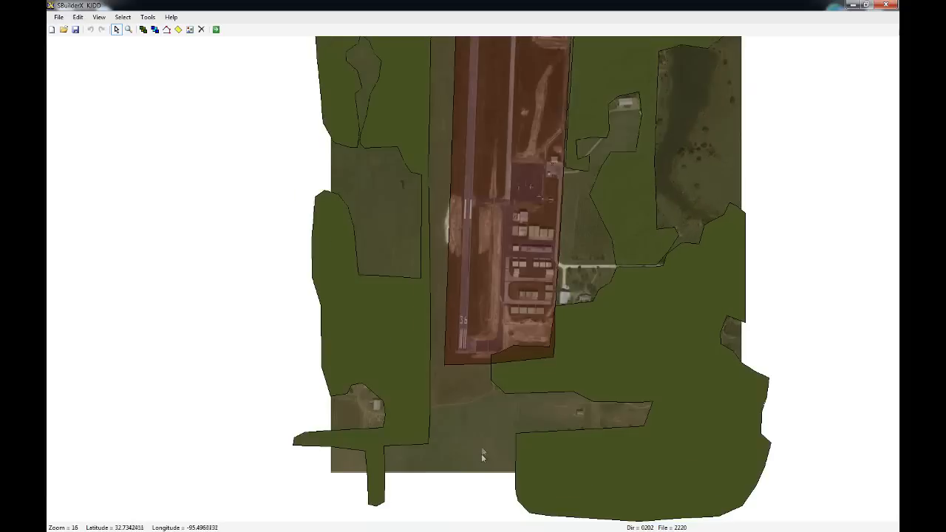
left_click(178, 30)
left_click(428, 55)
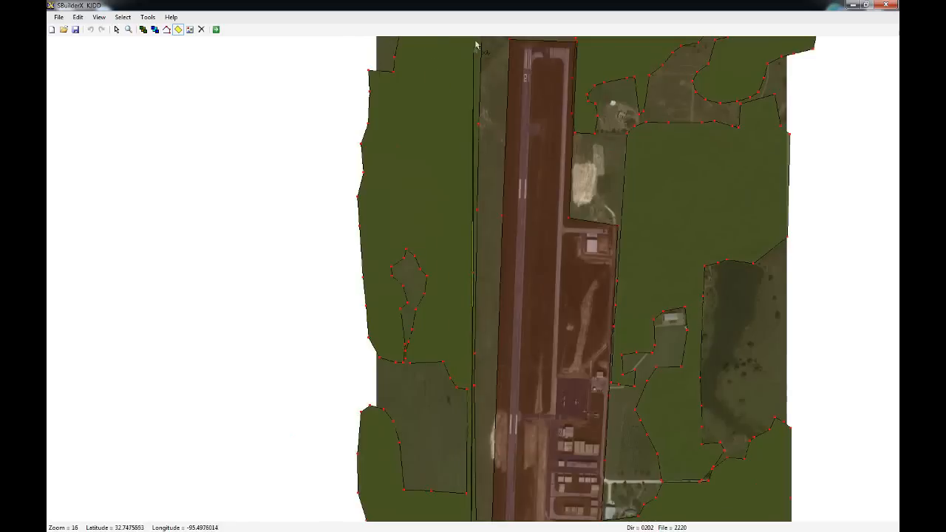
left_click(473, 56)
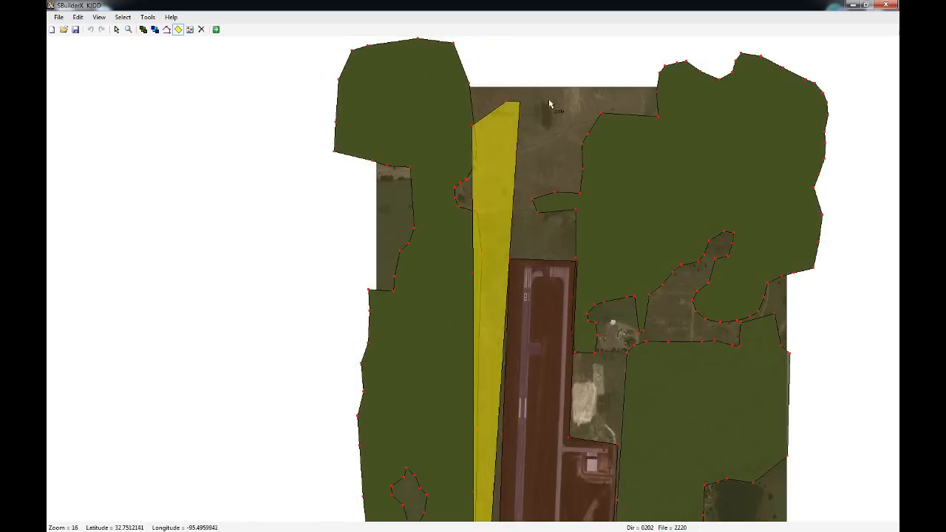
left_click(632, 127)
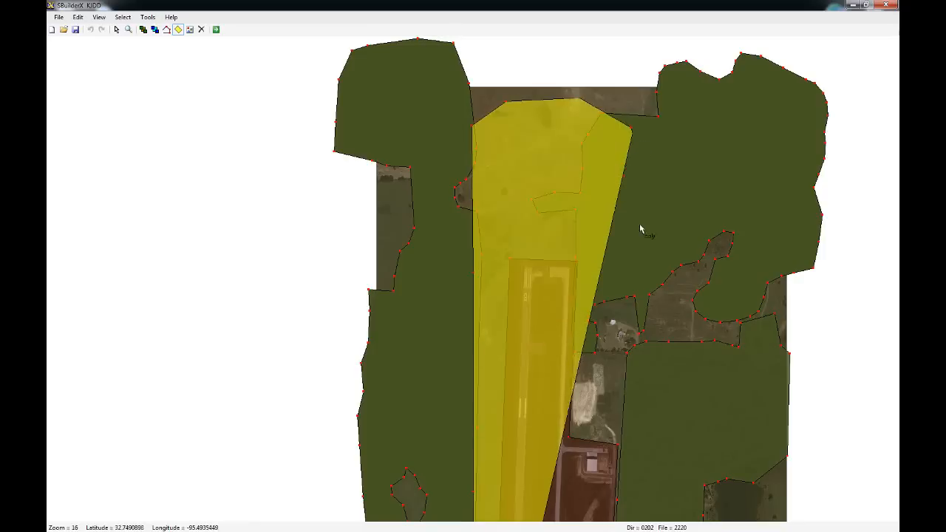
left_click(671, 296)
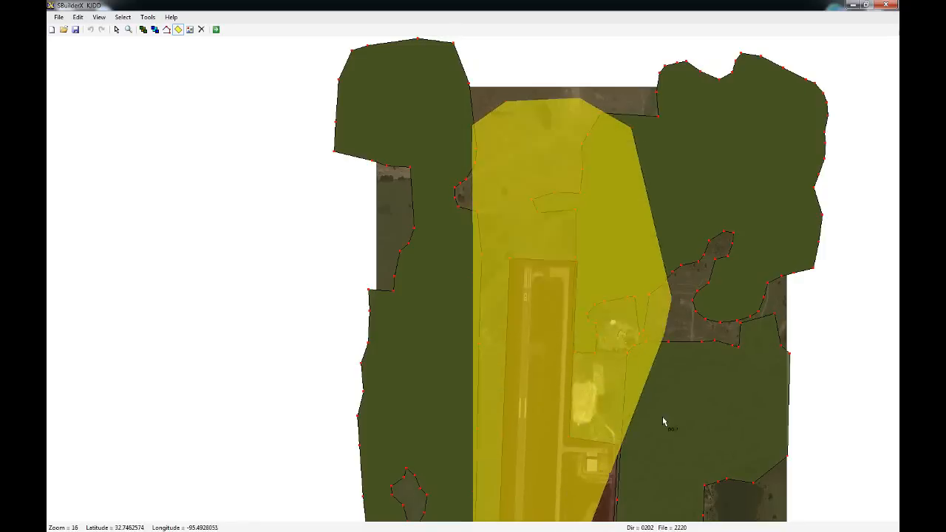
left_click(676, 503)
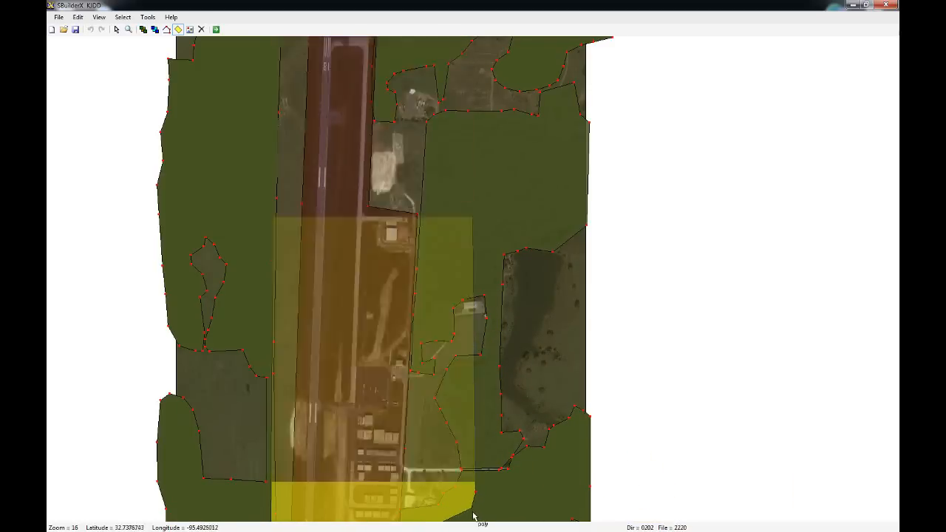
left_click(474, 510)
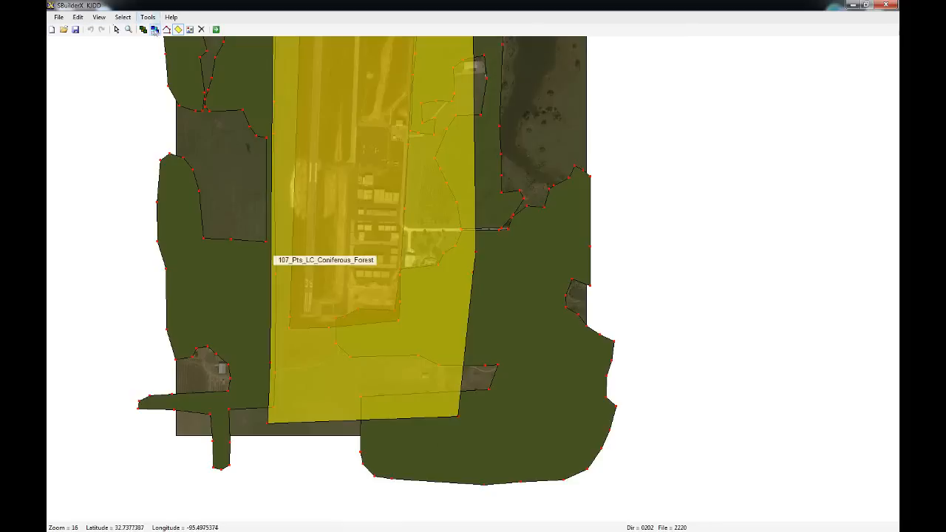
Open the new large polygon's properties and go to its constant altitude setting.
left_click(116, 30)
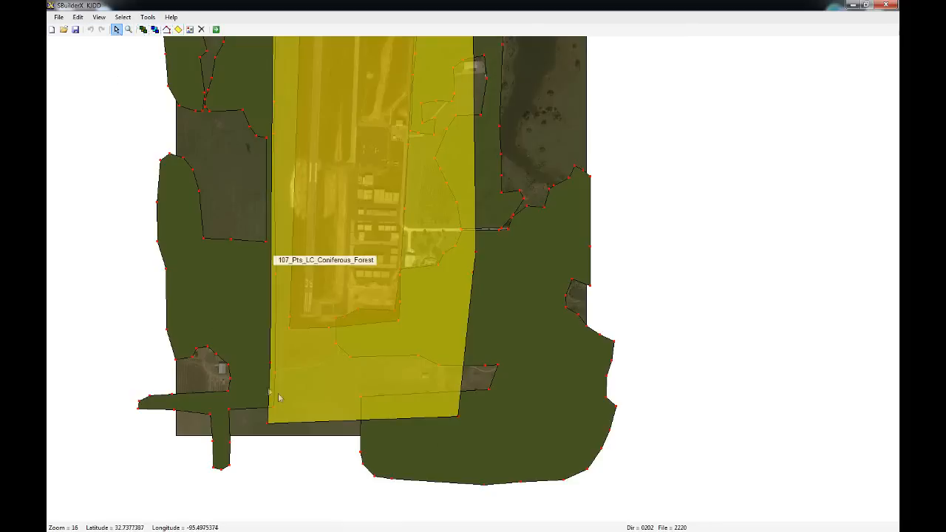
right_click(312, 424)
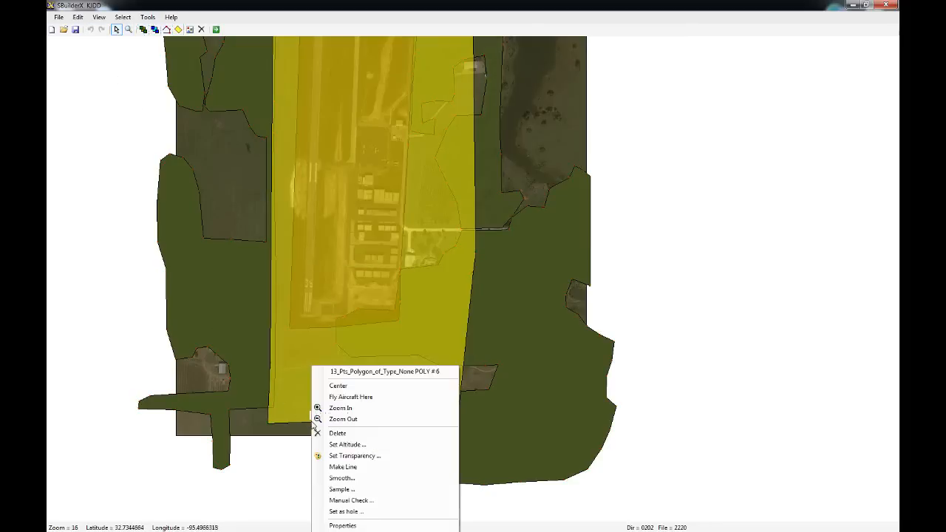
left_click(342, 526)
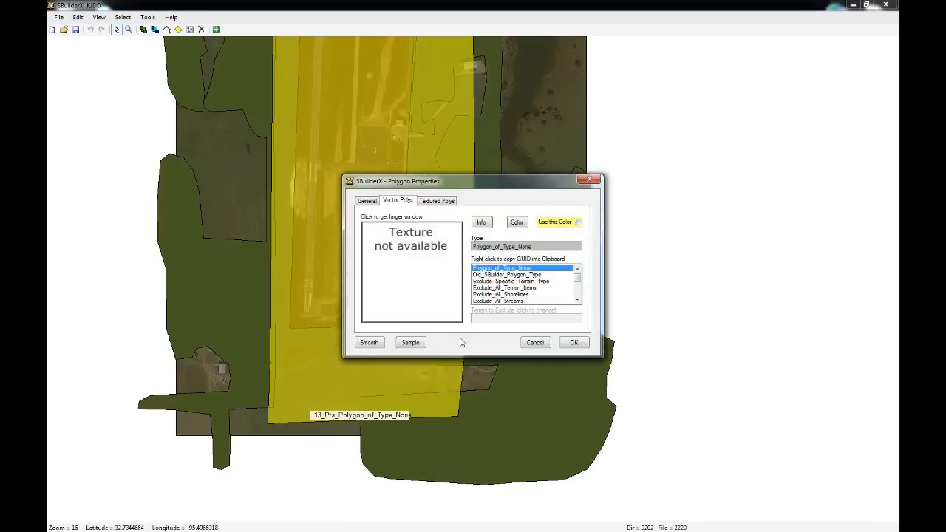
left_click(373, 202)
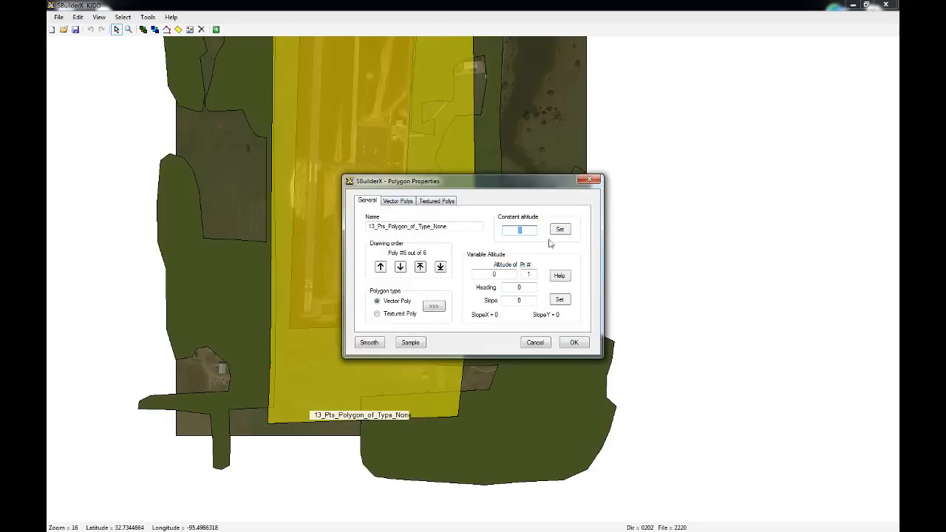
Look up the airport altitude in Airport Design Editor and set the large polygon's constant altitude to 132.283 m in SBuilderX.
left_click(187, 523)
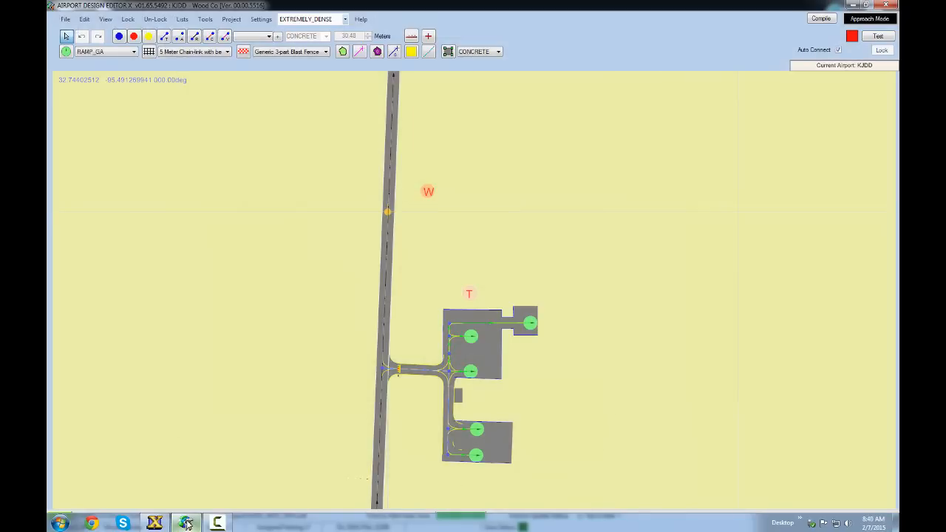
right_click(387, 214)
left_click(436, 271)
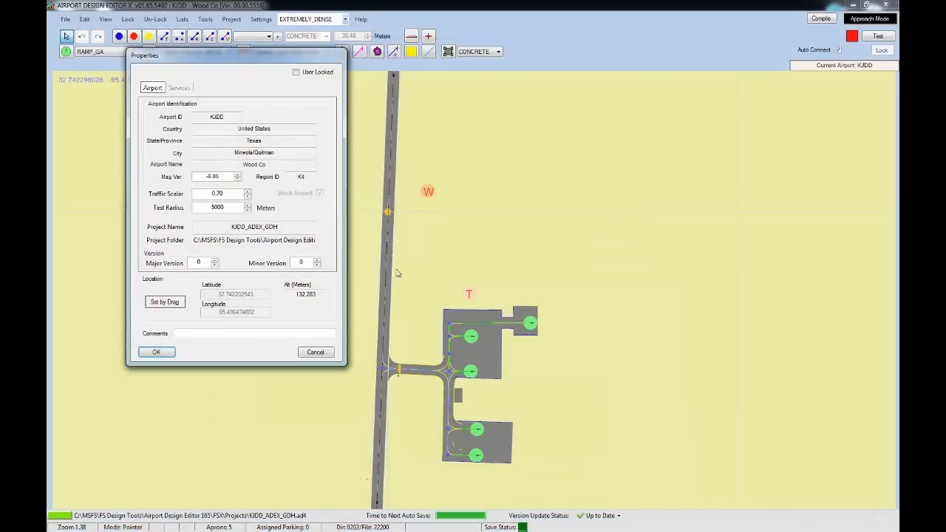
left_click(328, 355)
left_click(853, 5)
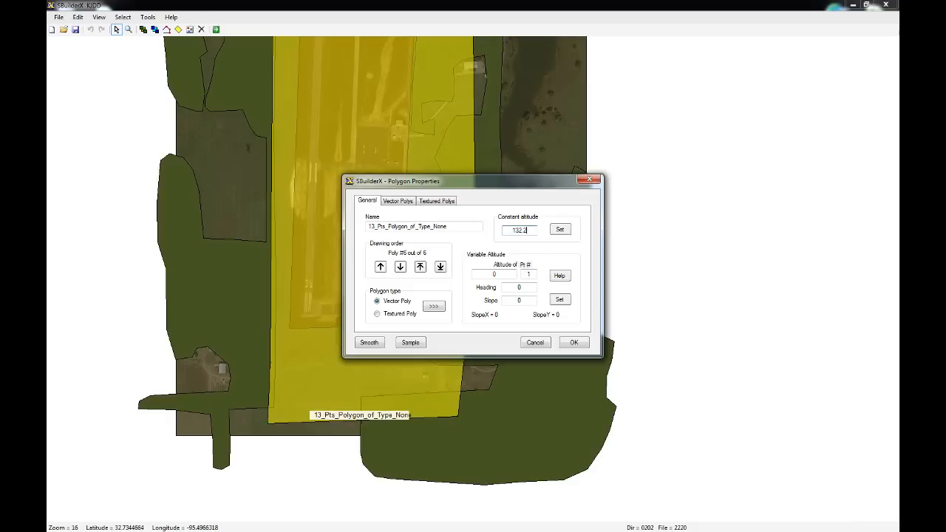
left_click(562, 230)
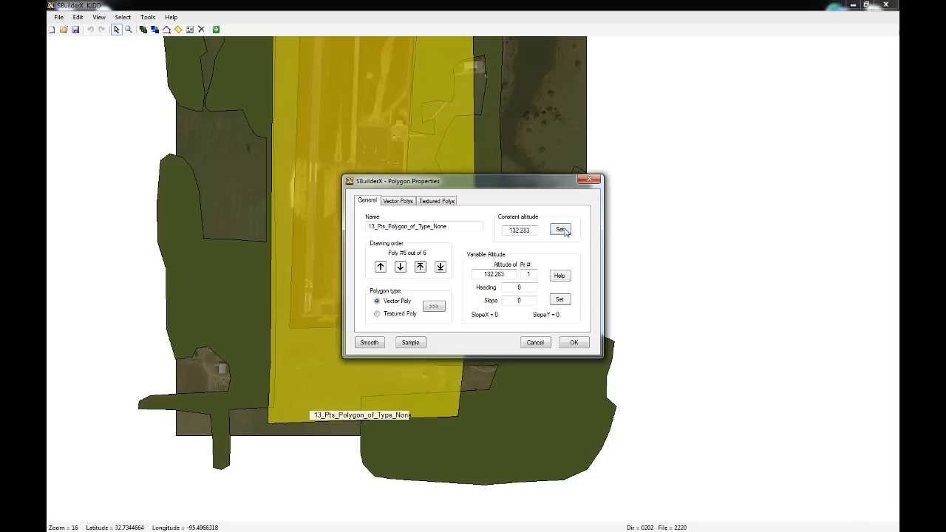
left_click(573, 344)
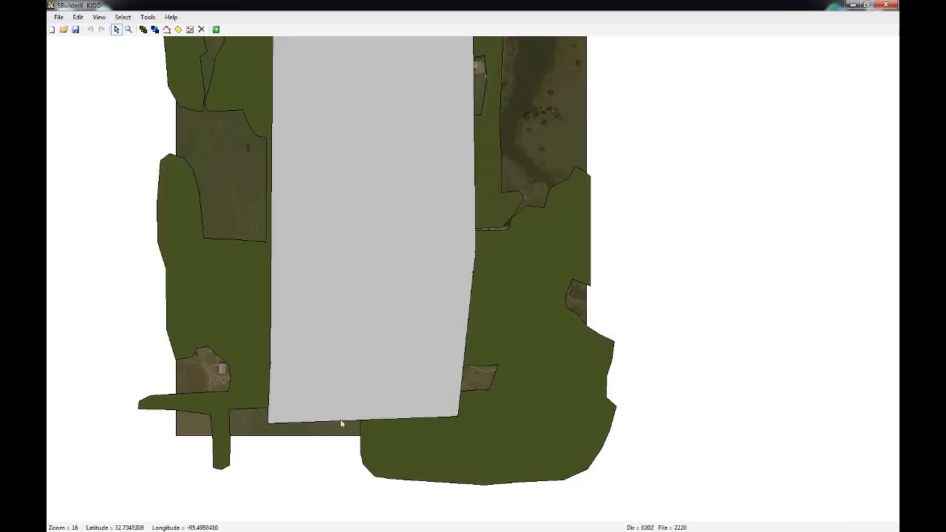
Set the vector type of the large airfield polygon to AB_Flatten and apply its properties.
right_click(342, 425)
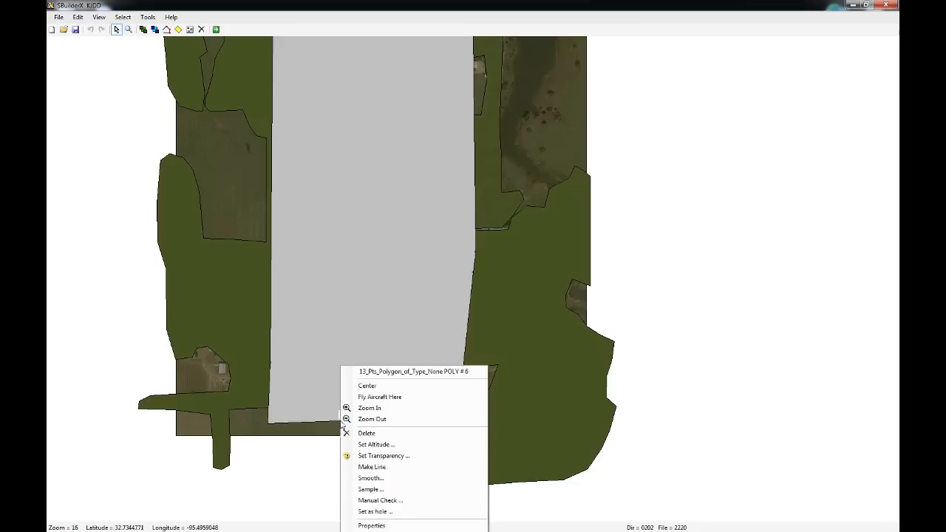
left_click(377, 525)
left_click(367, 207)
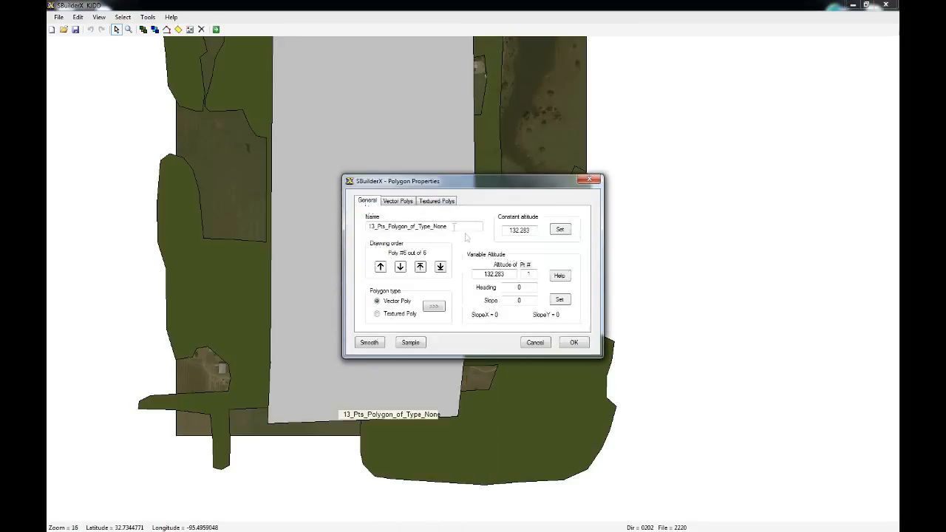
left_click(397, 204)
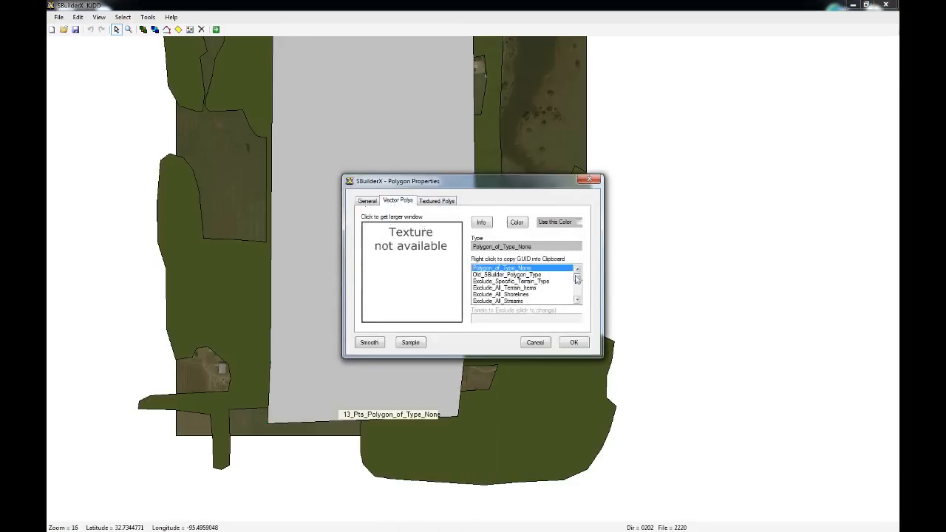
scroll(578, 281, "down", 10)
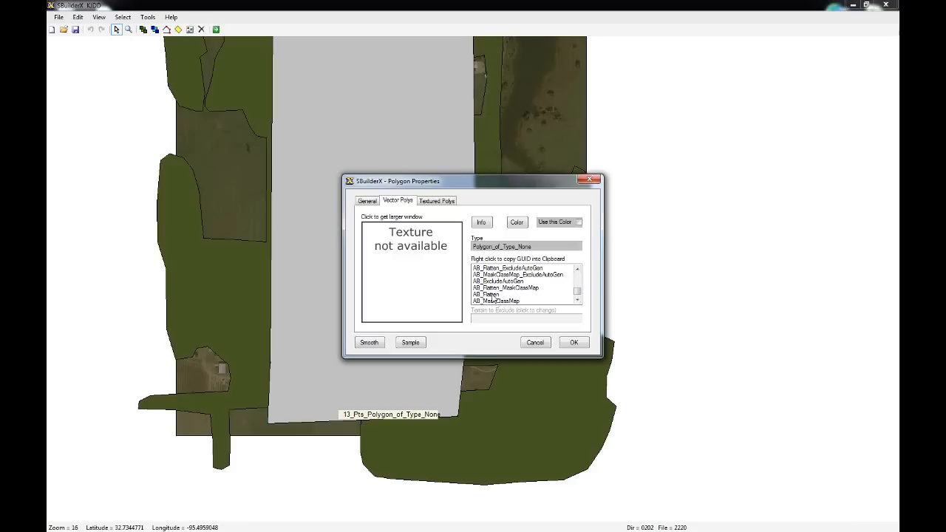
left_click(579, 269)
left_click(578, 269)
left_click(579, 269)
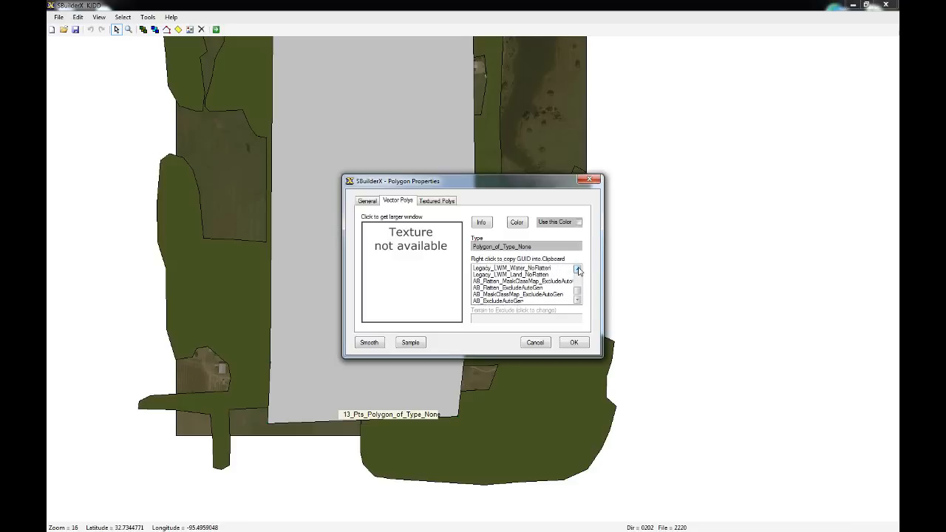
left_click(578, 300)
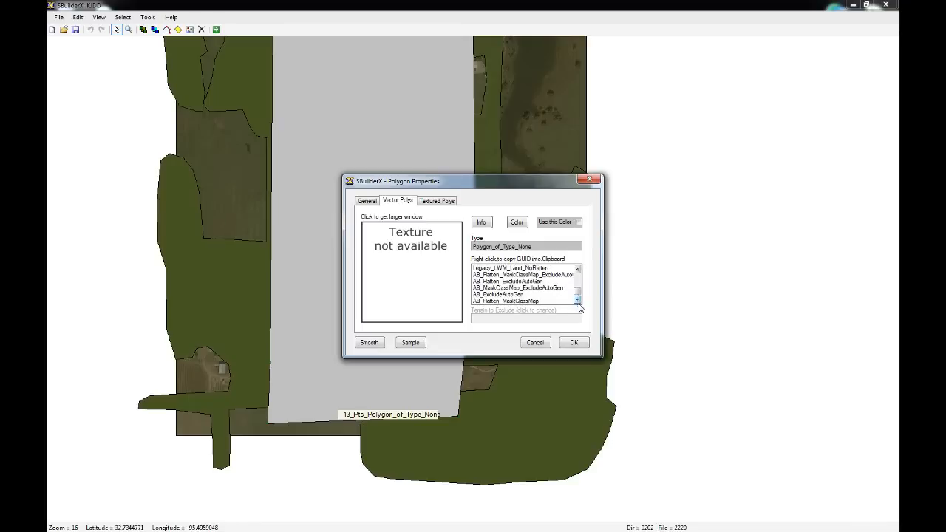
left_click(579, 300)
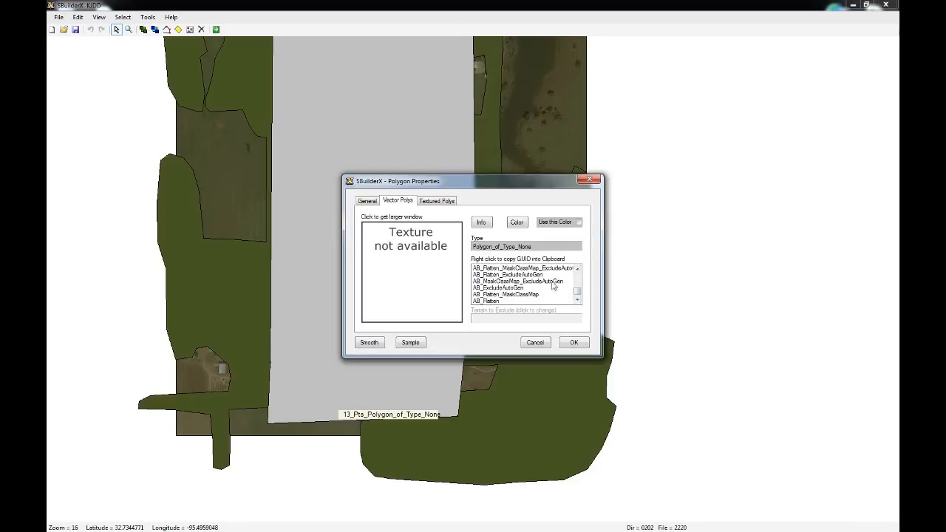
left_click(578, 300)
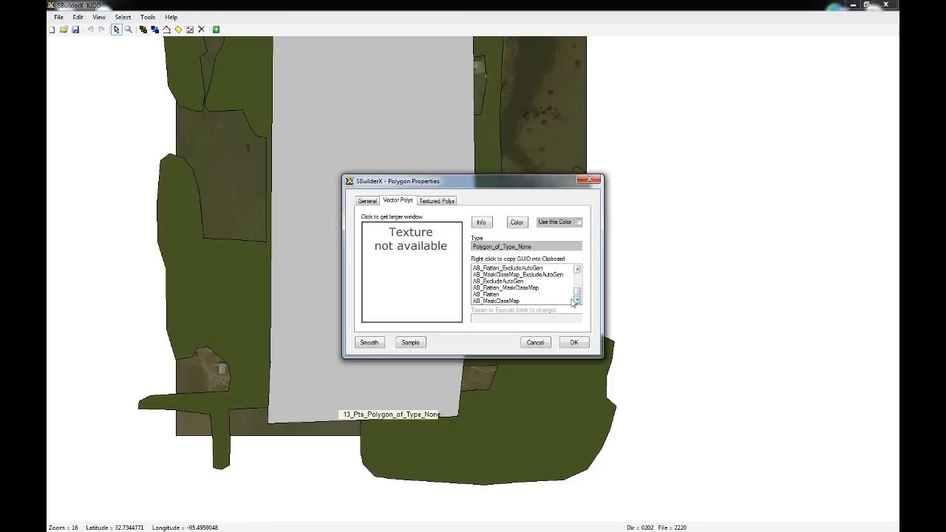
left_click(495, 295)
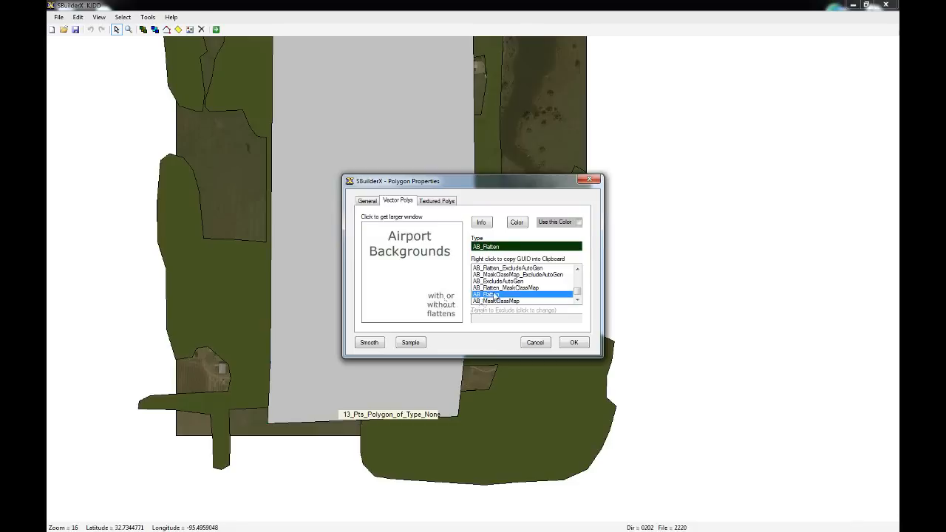
left_click(374, 204)
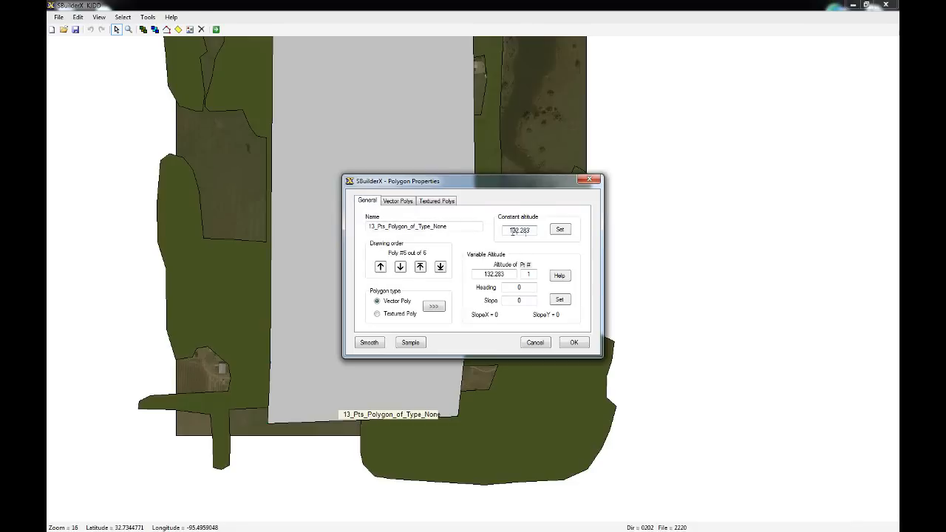
left_click(398, 202)
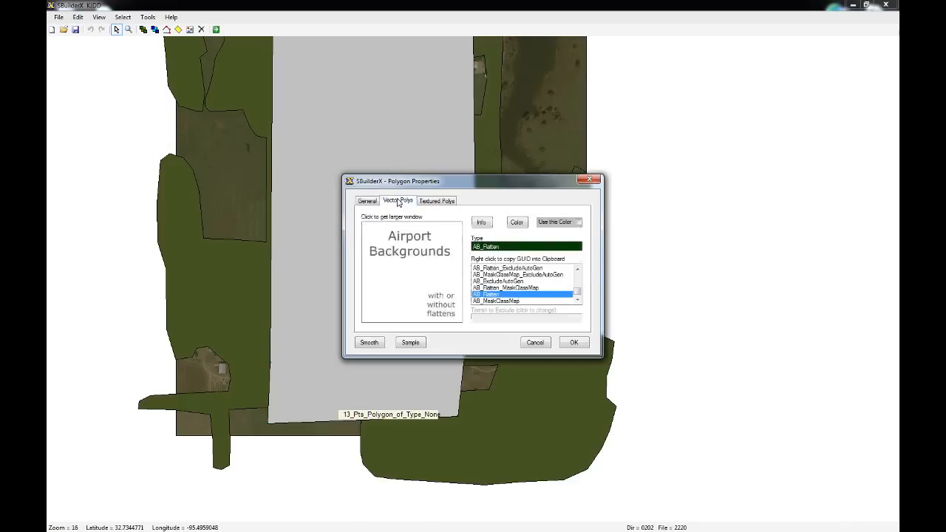
left_click(574, 343)
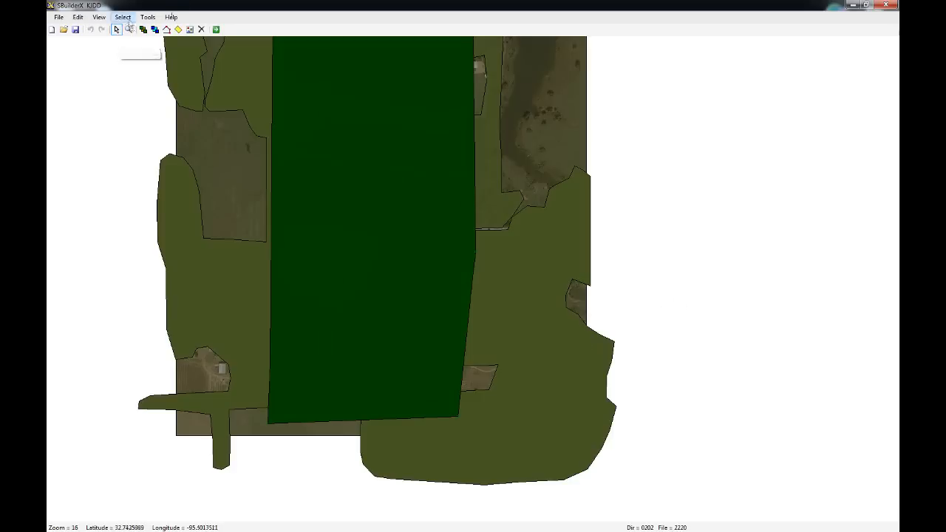
Select the polygons, compile them as Terrain Vector scenery with the BGL files copied to the BGL folder, and close SBuilderX.
left_click(123, 17)
left_click(137, 77)
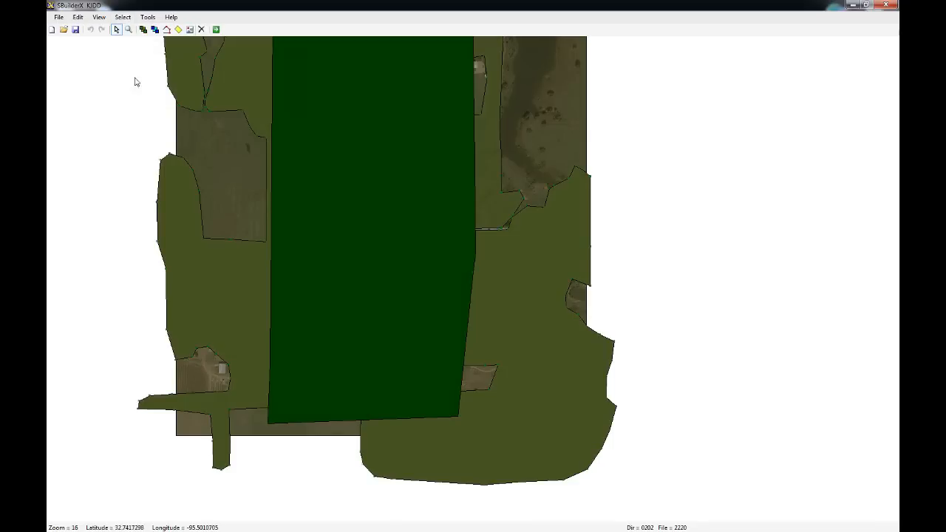
left_click(216, 30)
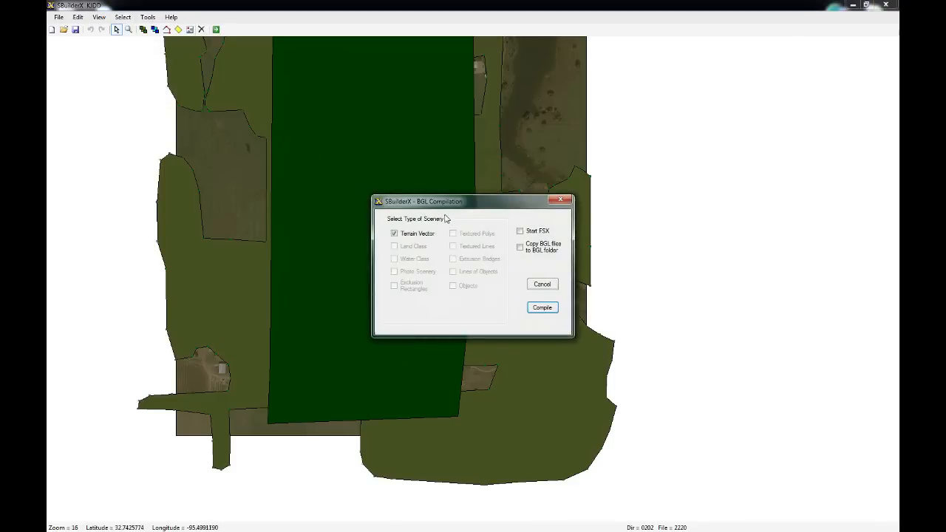
left_click(520, 247)
left_click(544, 307)
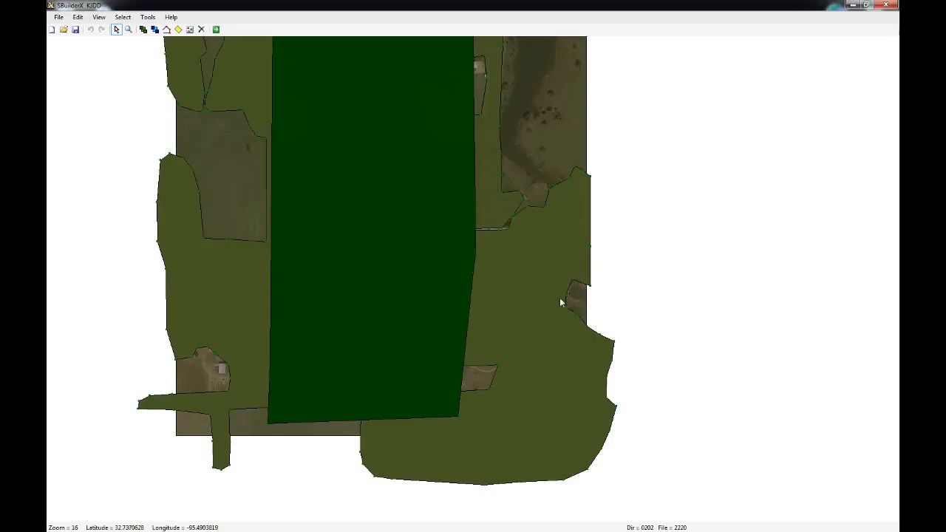
left_click(893, 4)
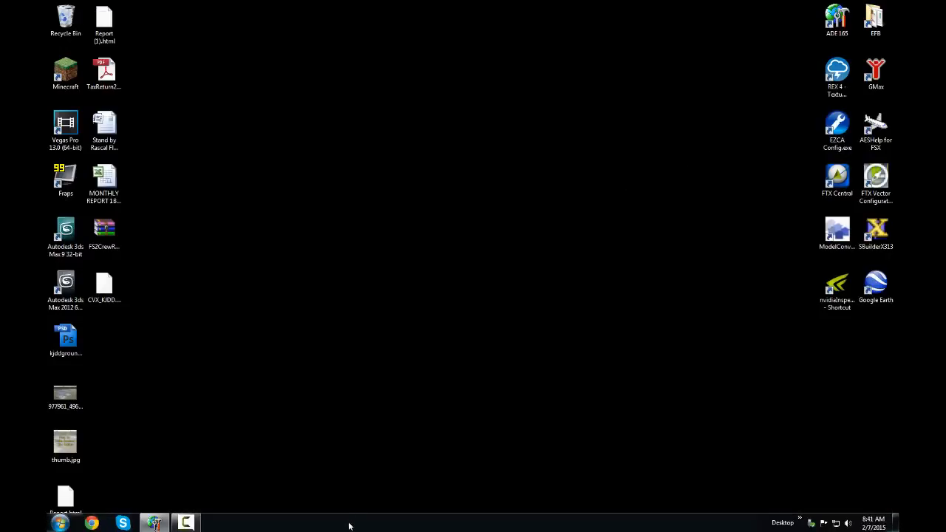
Reopen the KJDD project in SBuilderX to check its saved polygons, and close the program.
left_click(887, 235)
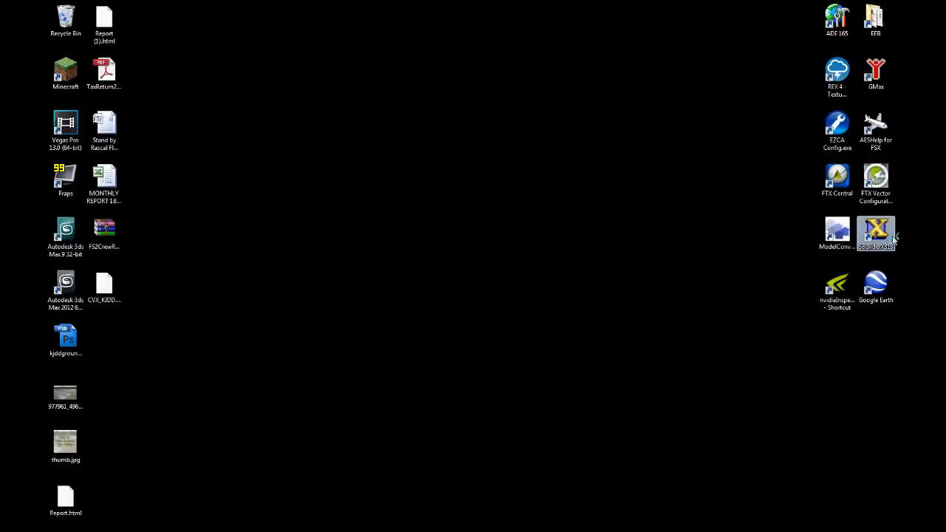
double_click(273, 135)
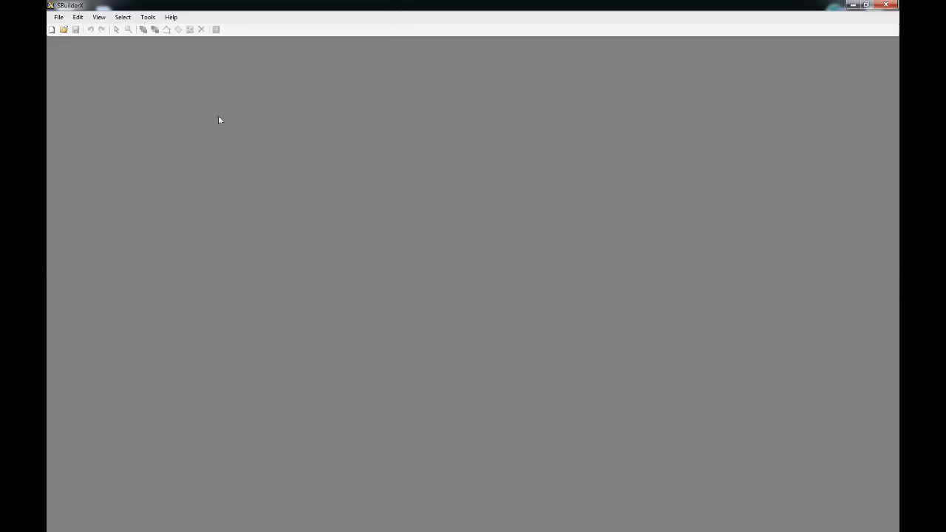
left_click(58, 16)
left_click(103, 164)
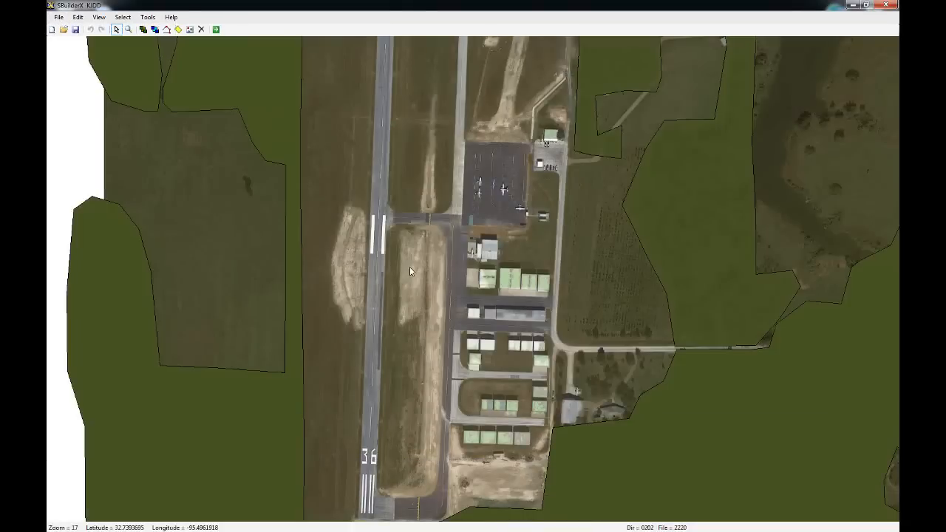
left_click(887, 5)
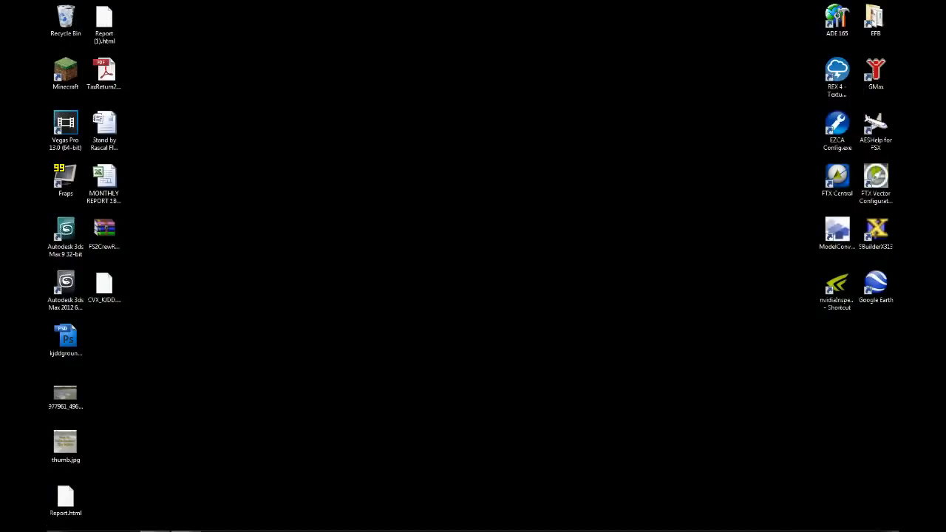
Browse in Windows Explorer to the folder C:\FSX\Addon Scenery\ScenerySoup_Wood_County\Scenery.
left_click(20, 523)
left_click(244, 335)
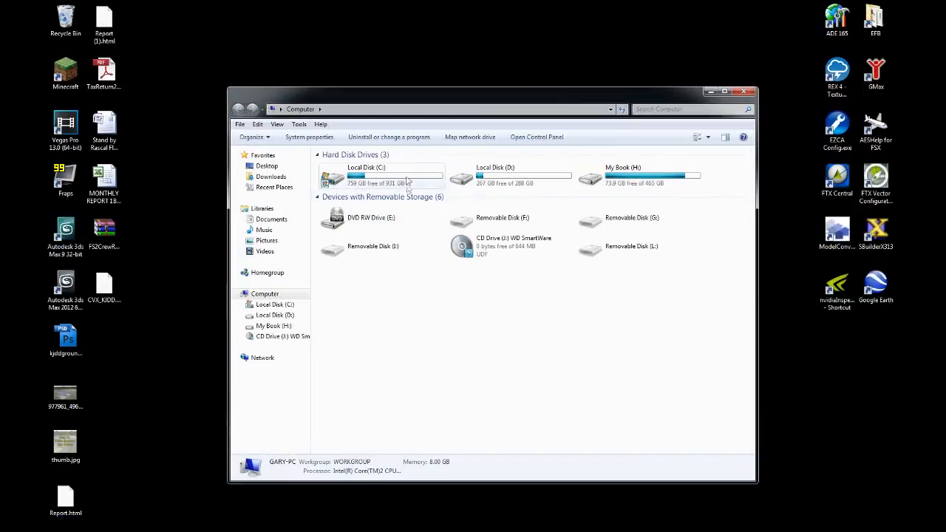
double_click(408, 177)
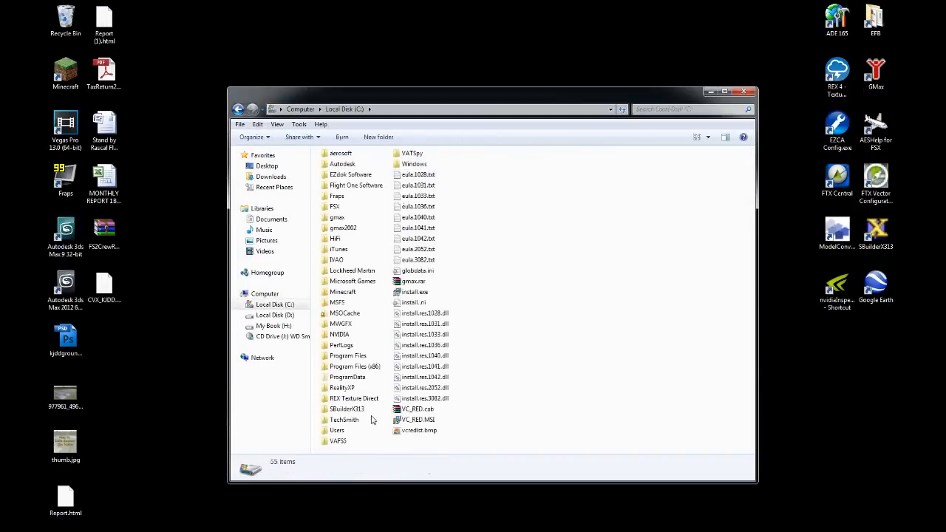
double_click(338, 208)
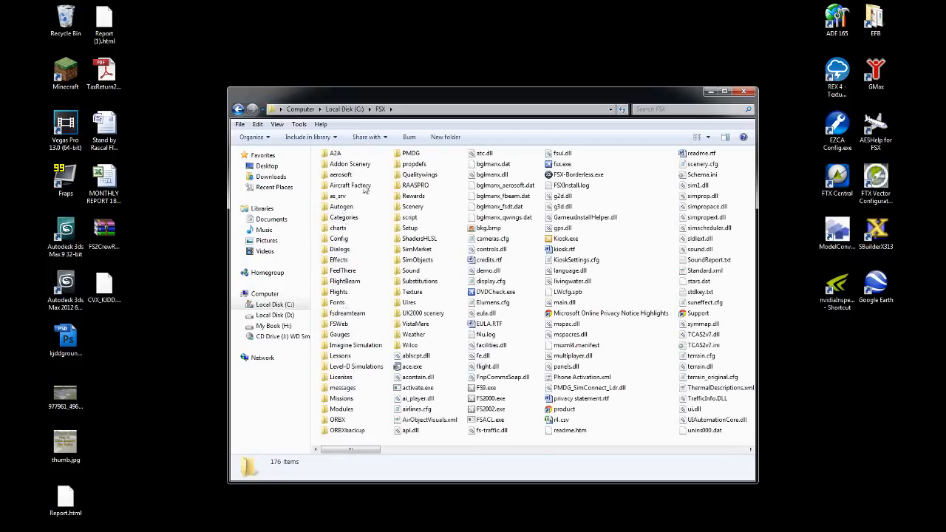
double_click(361, 162)
left_click(366, 166)
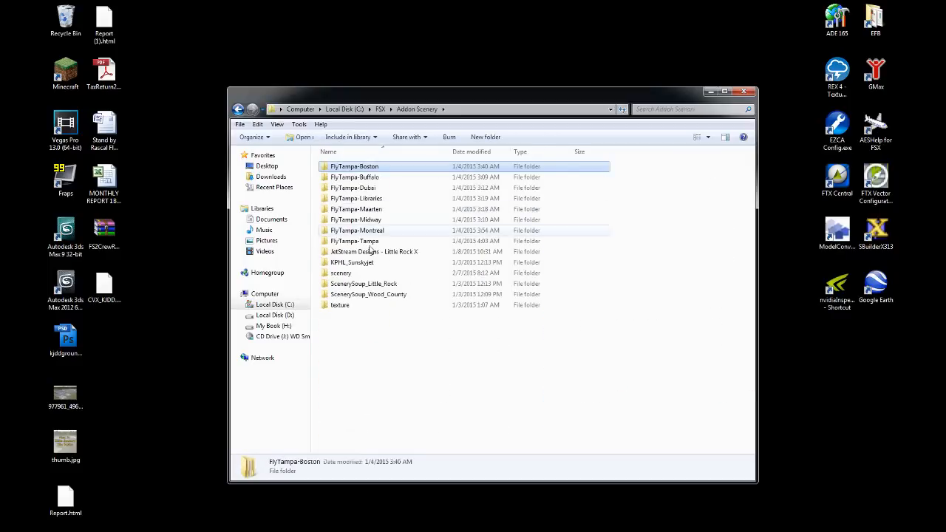
double_click(368, 294)
double_click(347, 167)
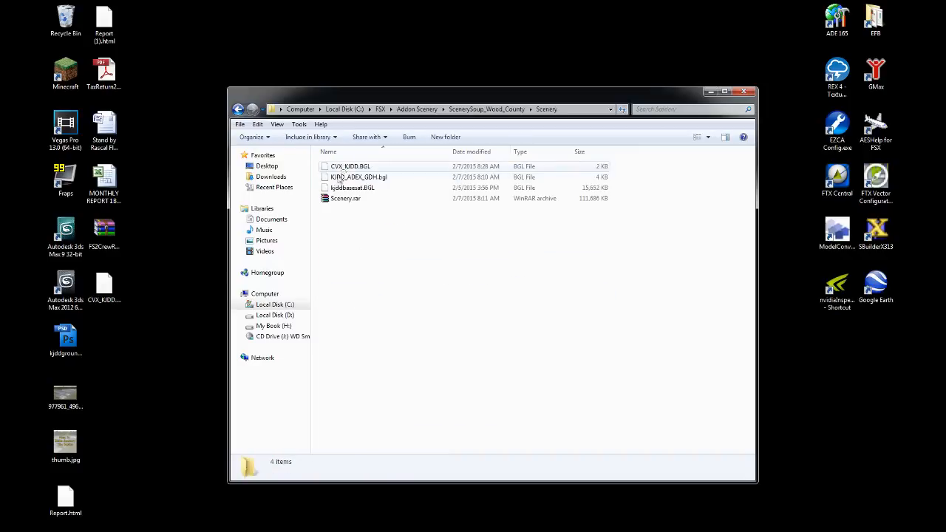
Move CVX_KJDD.BGL from the desktop into the Scenery folder, replacing the existing file, and close the folder window.
left_click_drag(104, 287, 485, 310)
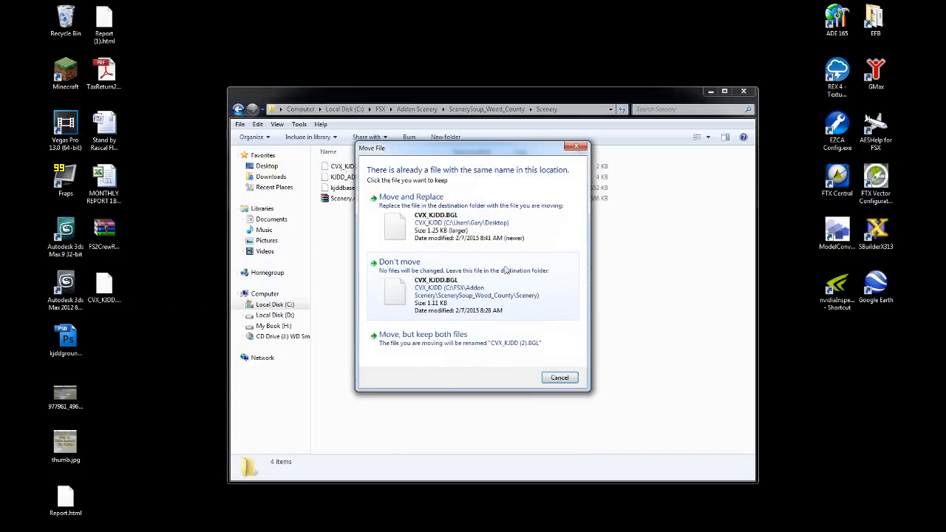
left_click(482, 231)
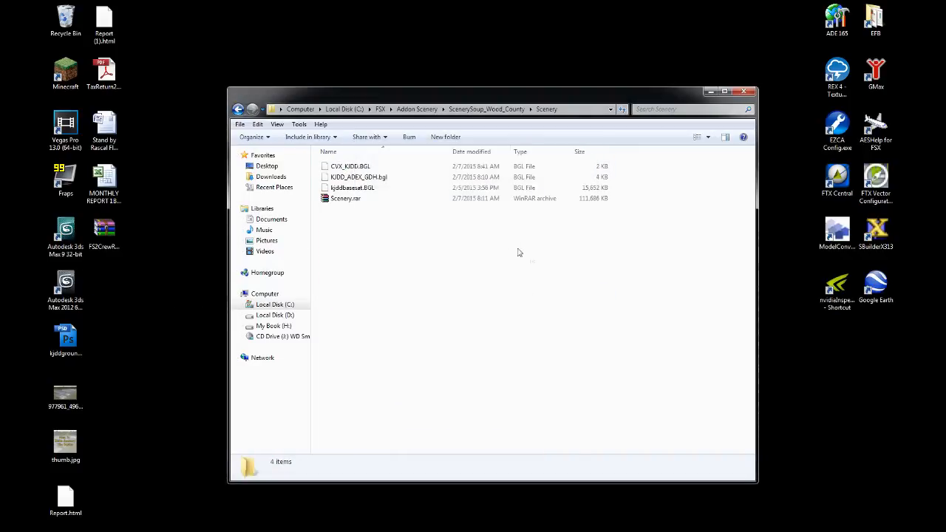
left_click(744, 91)
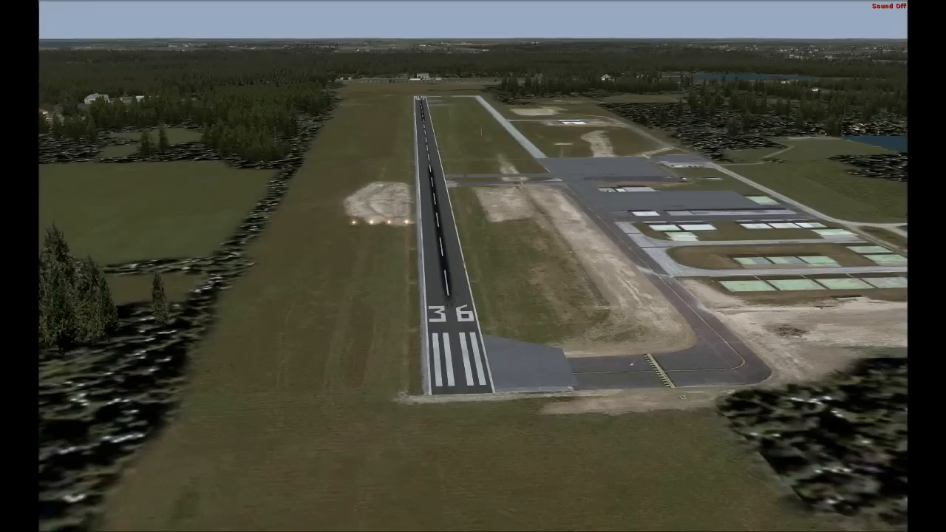
Slew toward runway 36 in FSX to examine the flattened airfield and the surrounding forest.
key("y")
key("KP_1")
key("KP_8")
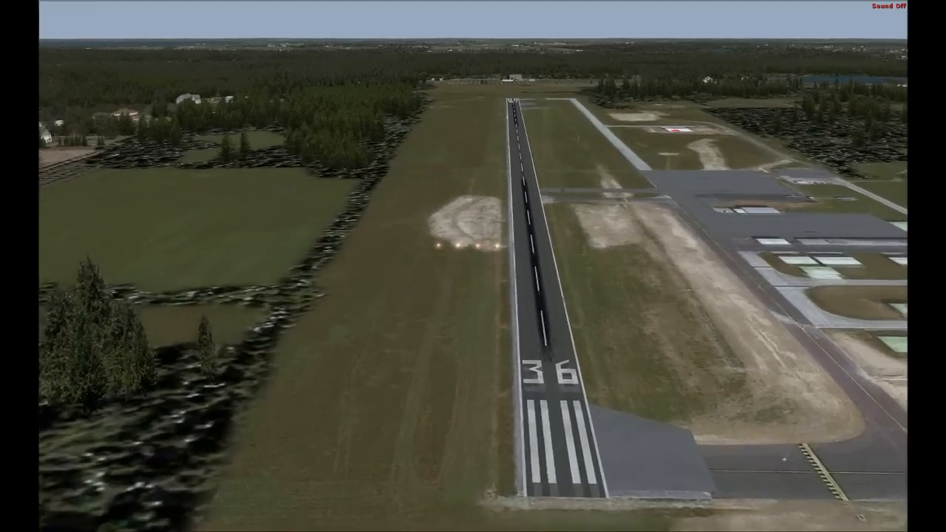
key("KP_3")
key("KP_5")
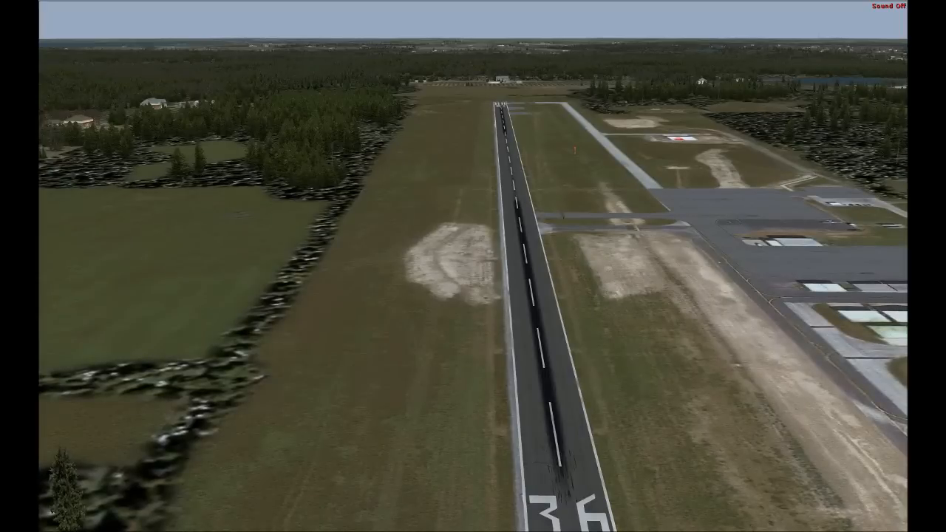
Slew around the runway 36 threshold and on to the runway 18 end to examine the flattened ground and forest edges.
key("KP_3")
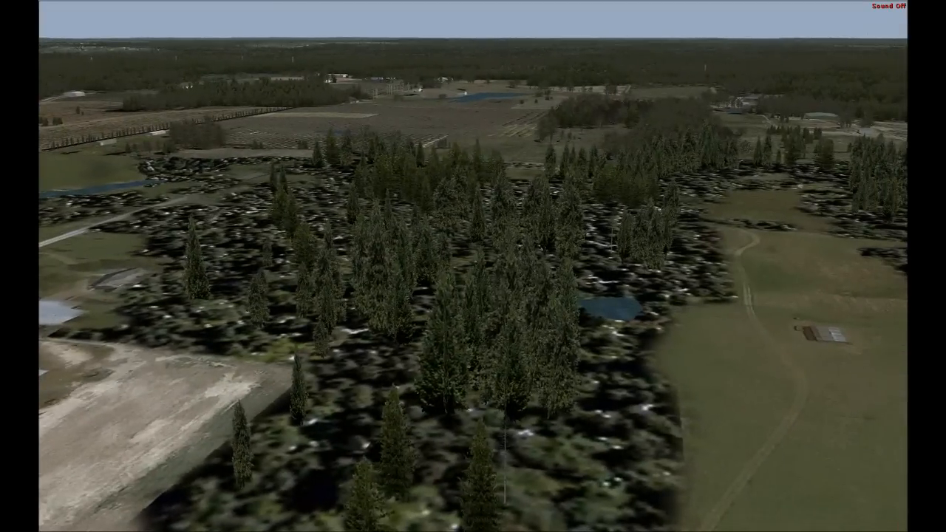
key("KP_1")
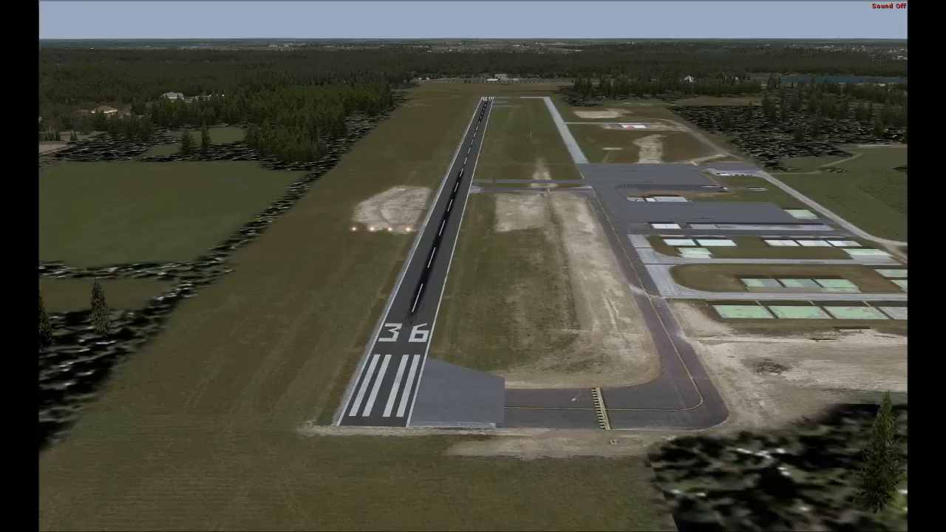
key("KP_2")
key("KP_8")
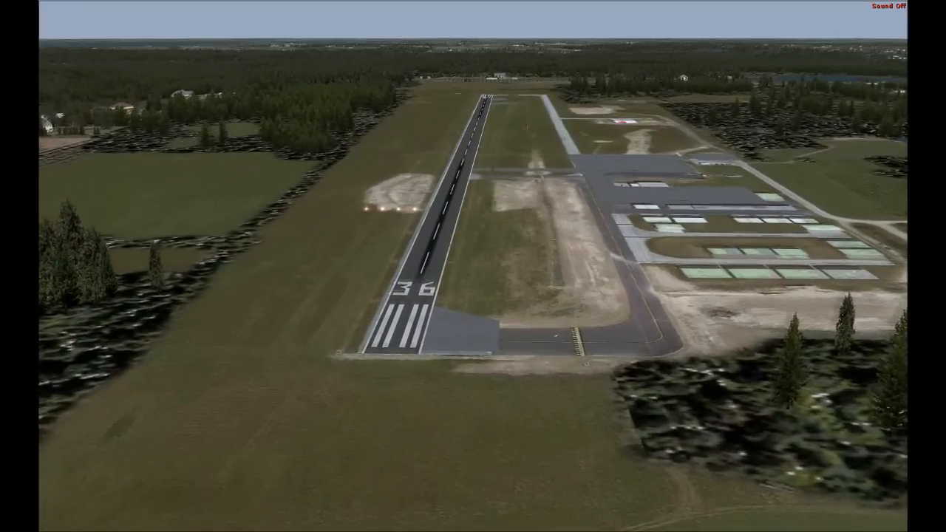
key("KP_3")
key("KP_5")
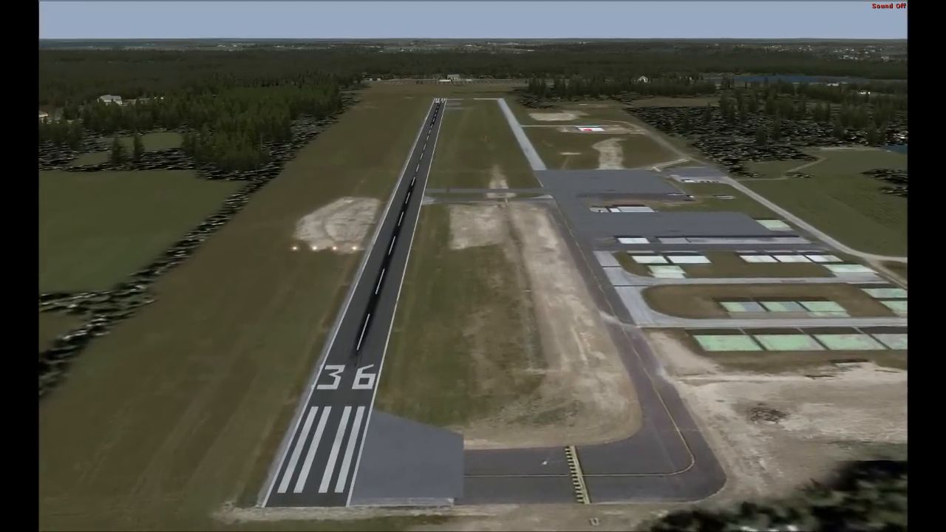
key("KP_4")
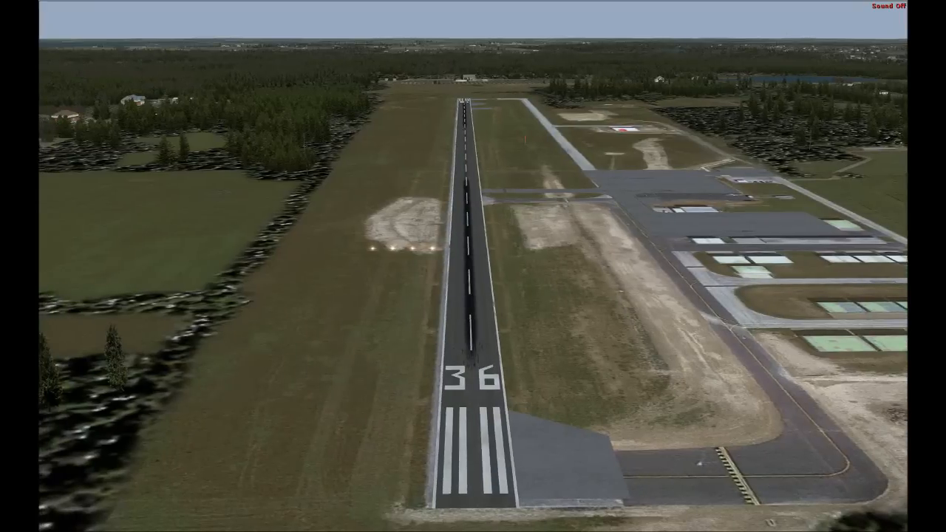
key("KP_6")
key("KP_5")
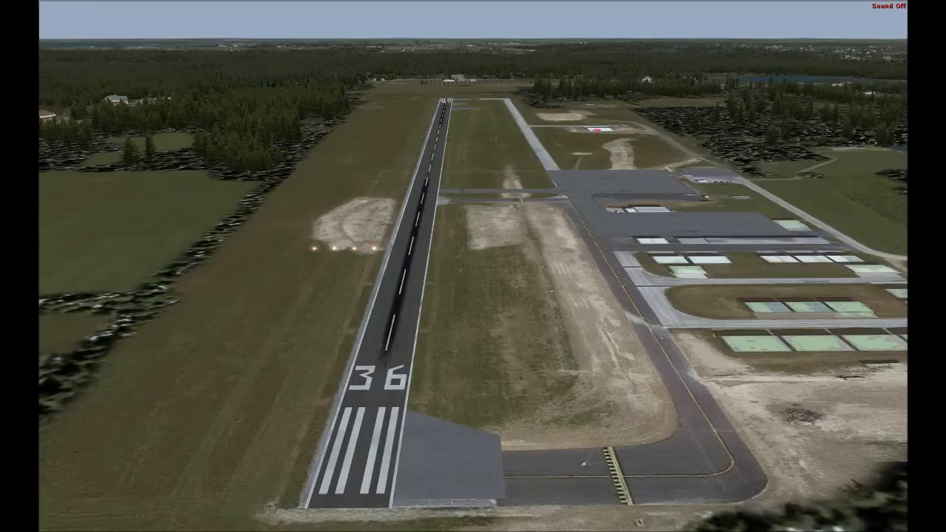
key("KP_8")
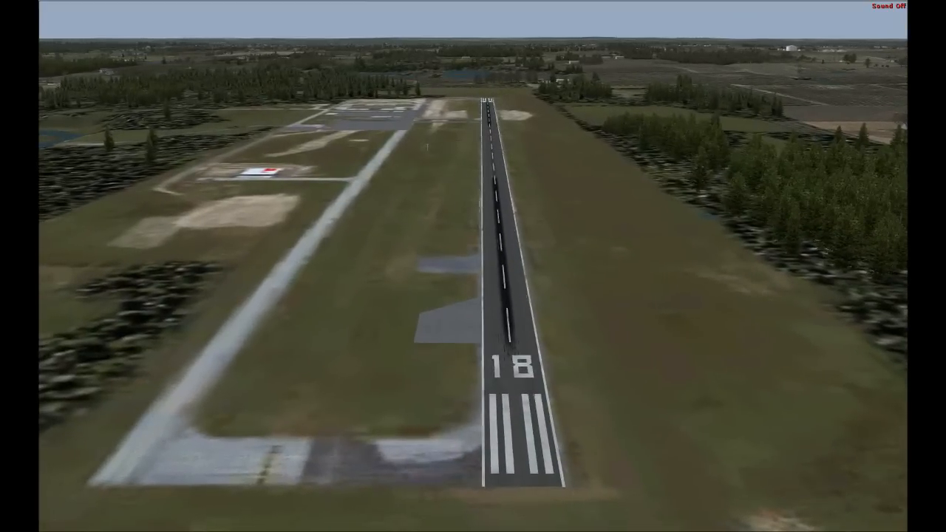
key("y")
key("y")
key("y")
key("y")
key("y")
key("y")
key("y")
key("y")
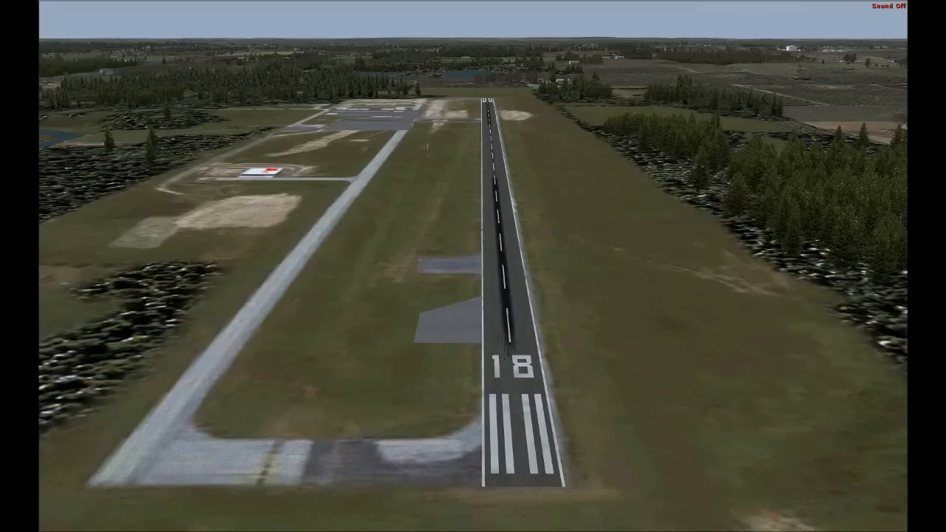
Slew sideways at the runway 18 end to examine the forest bordering the cleared airfield.
key("KP_6")
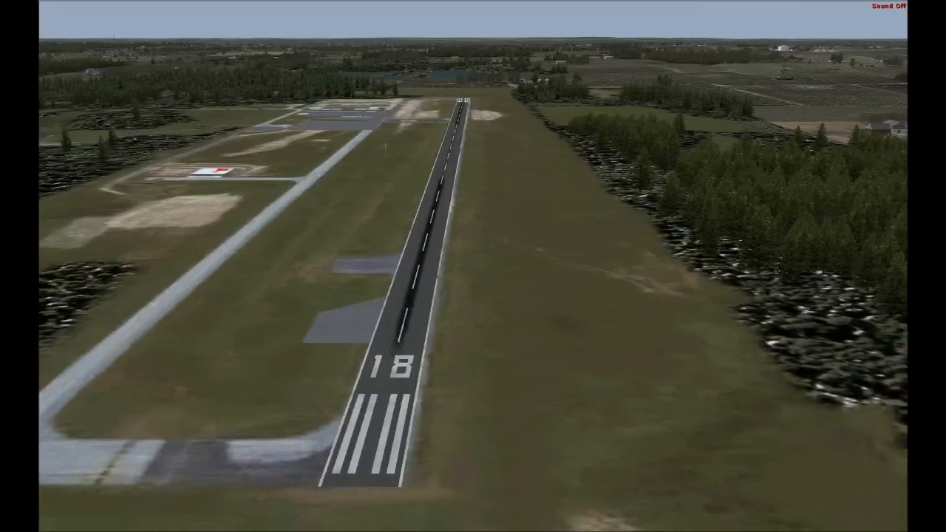
key("KP_5")
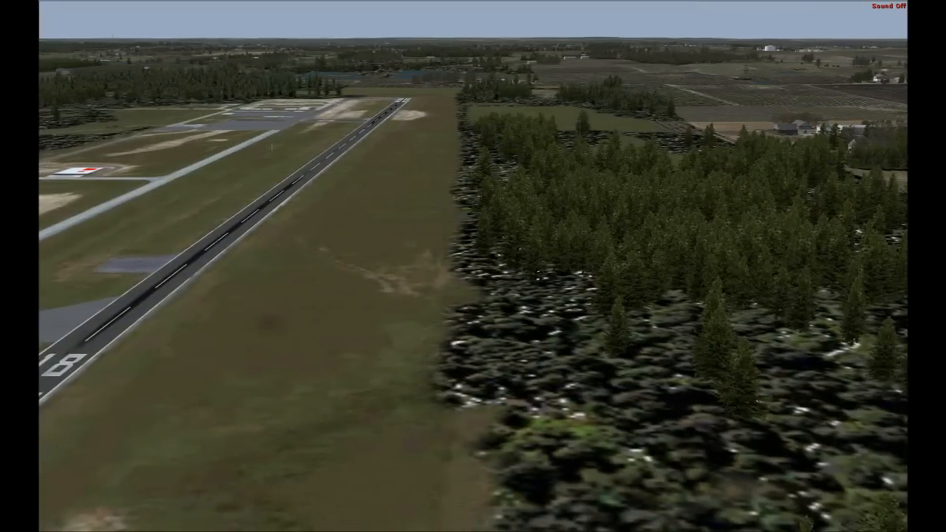
key("KP_4")
key("KP_5")
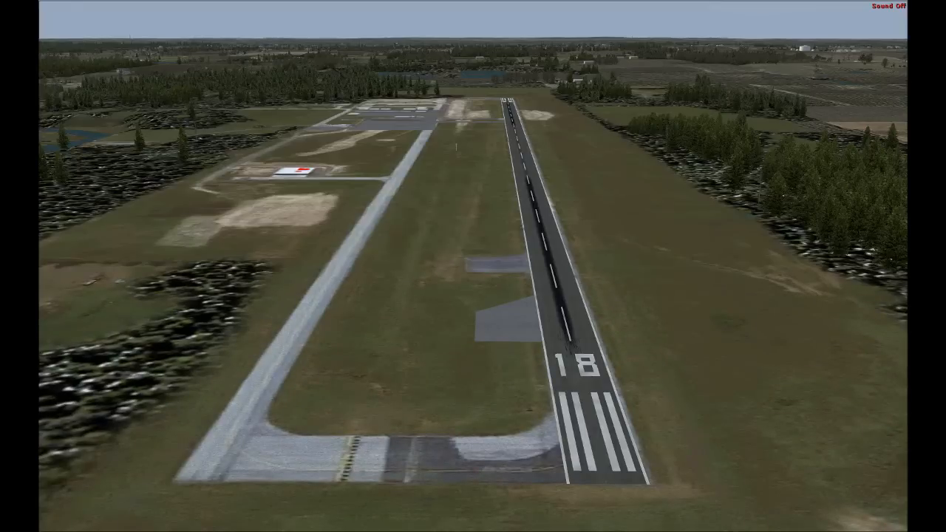
Switch from the cockpit to the top-down outside view and zoom in on the runway 18 end.
key("s")
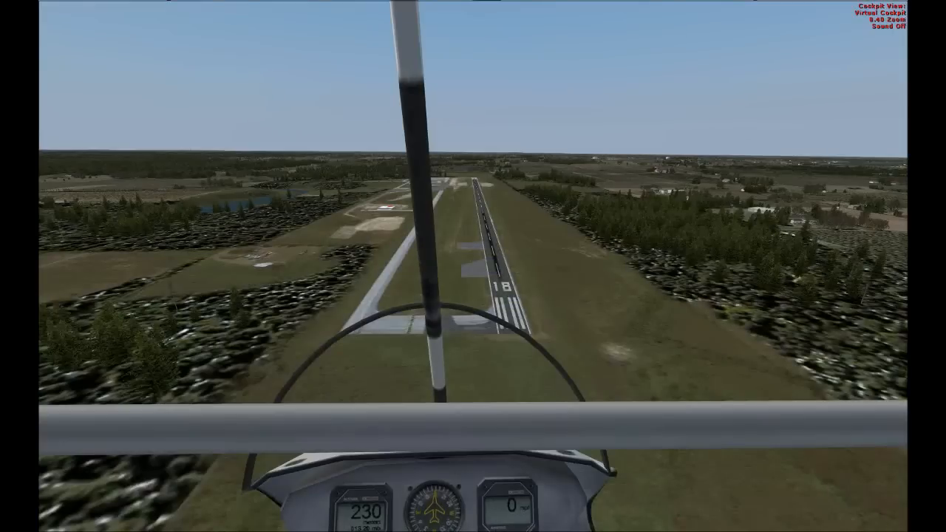
key("a")
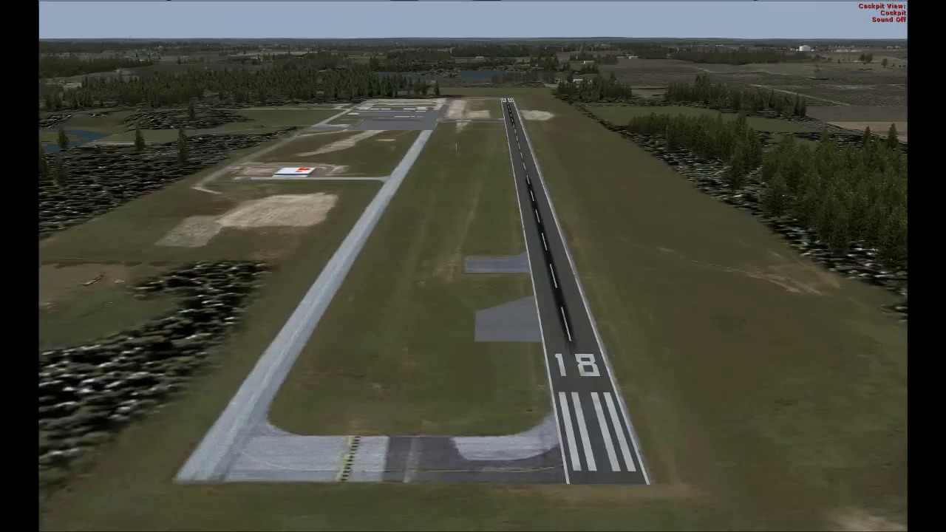
key("a")
key("s")
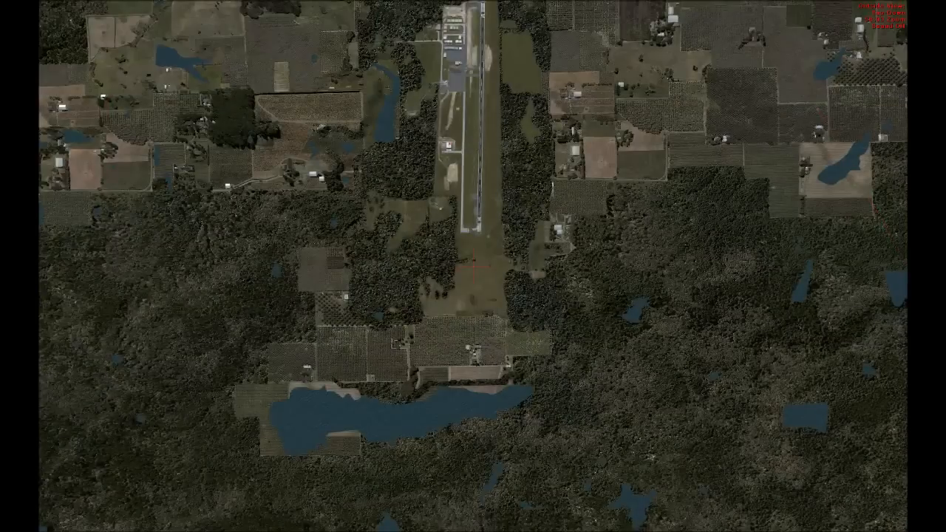
key("equal")
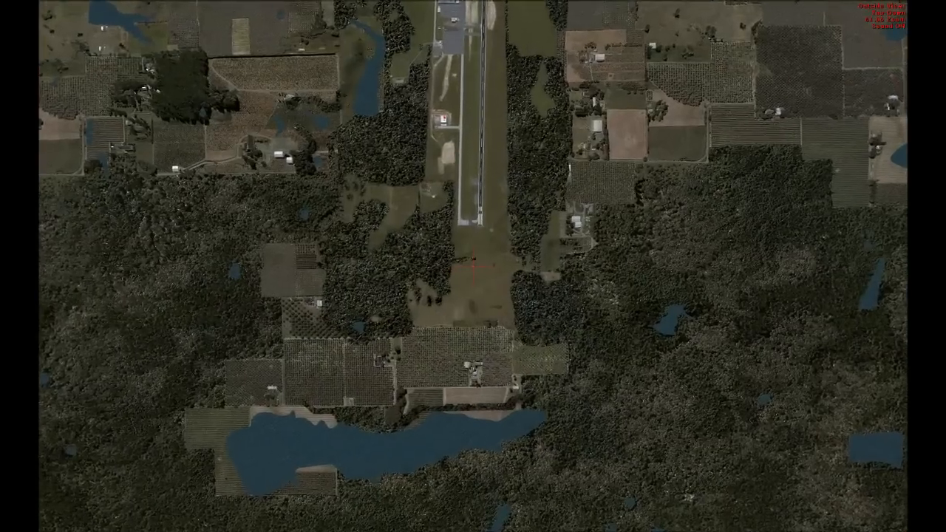
key("equal")
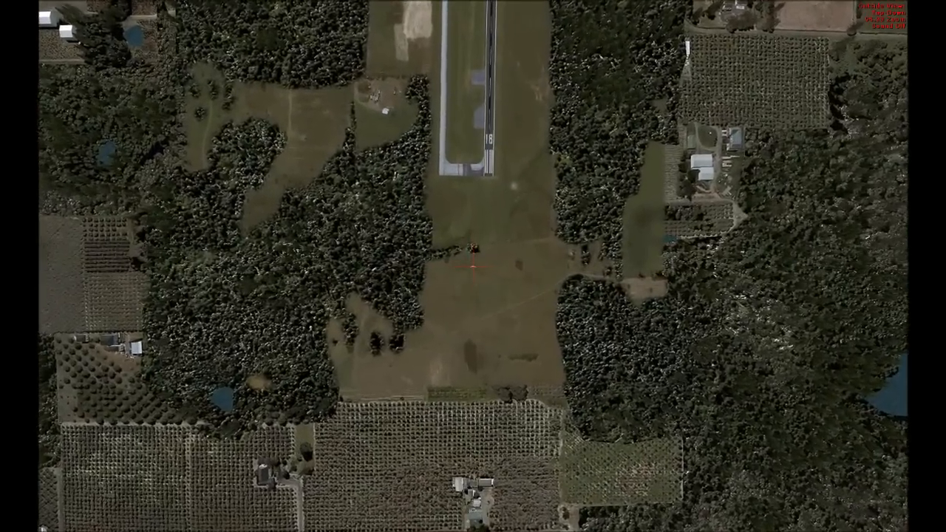
Slew back and forth along the whole airport from above to examine the forest polygons and their borders with the airfield.
key("KP_8")
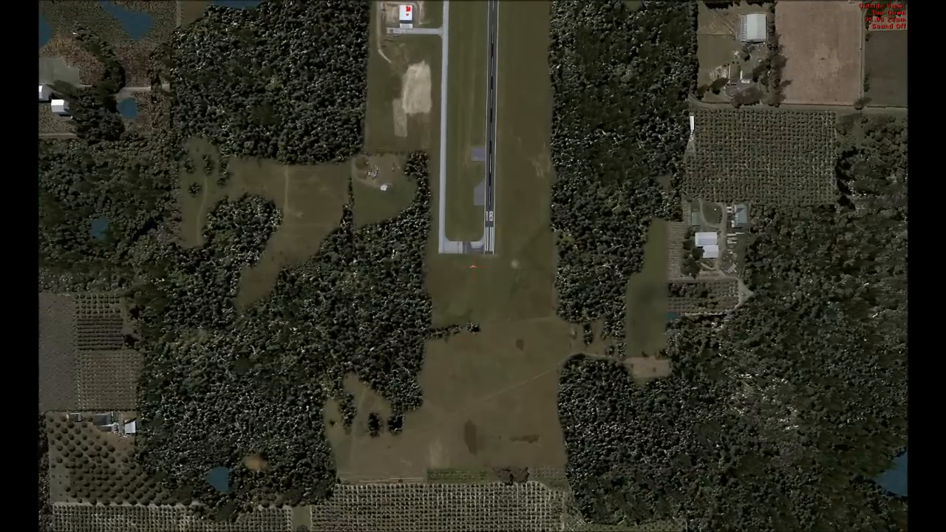
key("space")
key("KP_2")
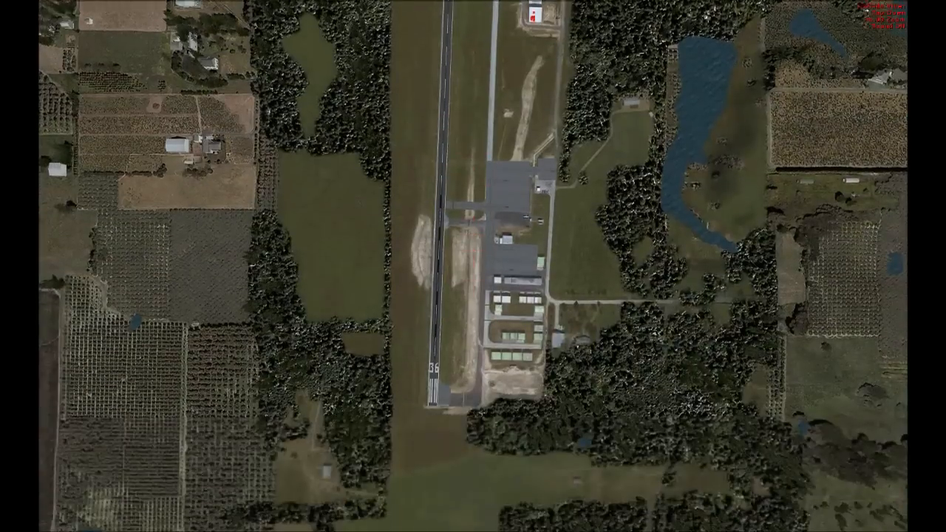
key("KP_2")
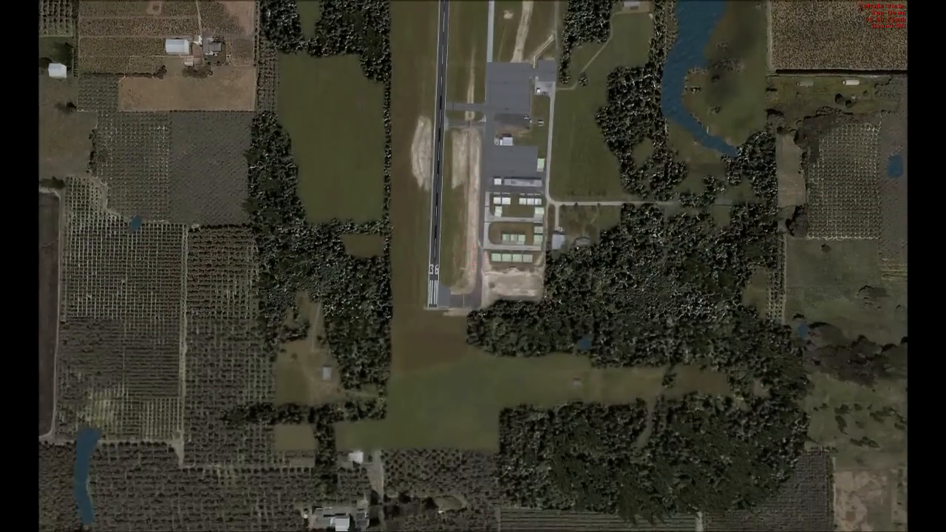
key("KP_2")
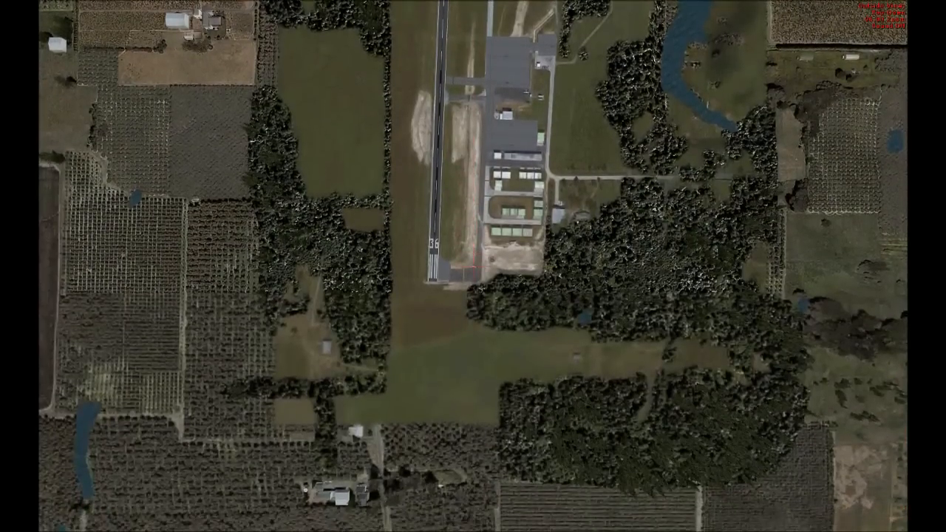
key("KP_8")
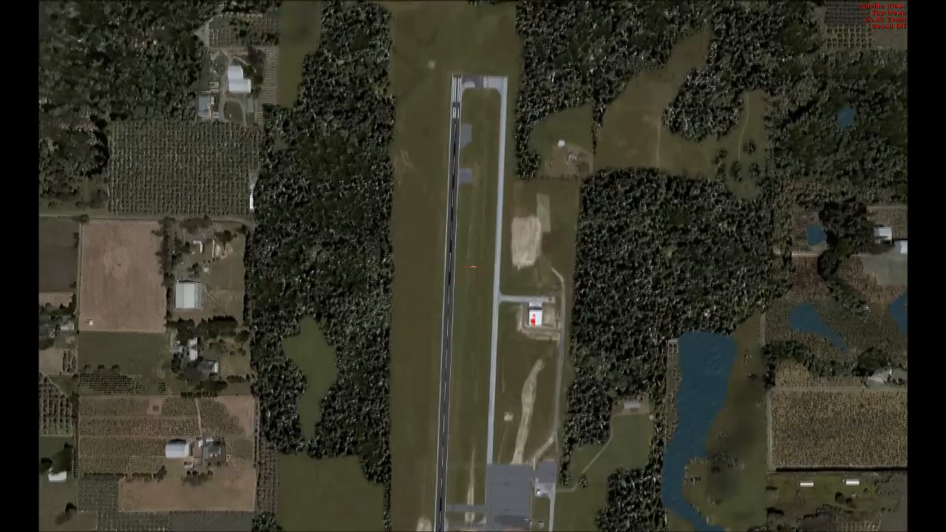
key("KP_5")
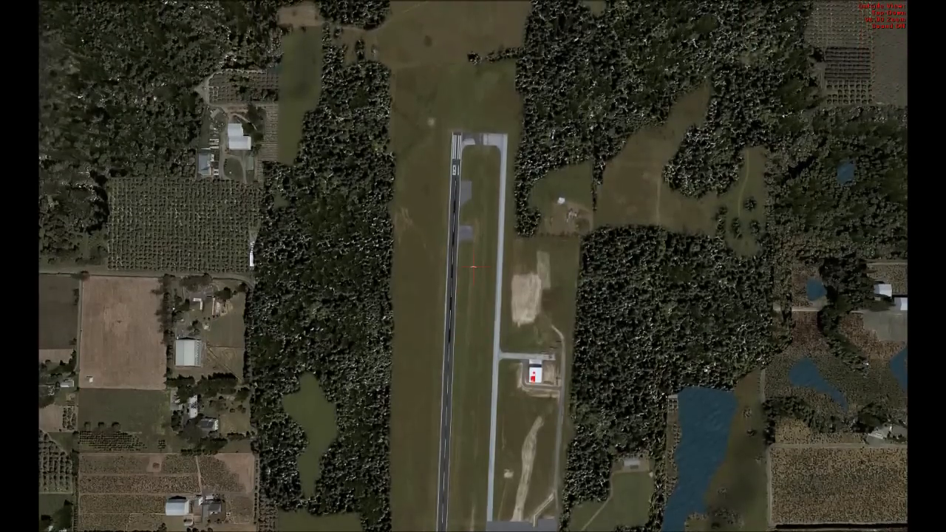
key("KP_8")
key("KP_5")
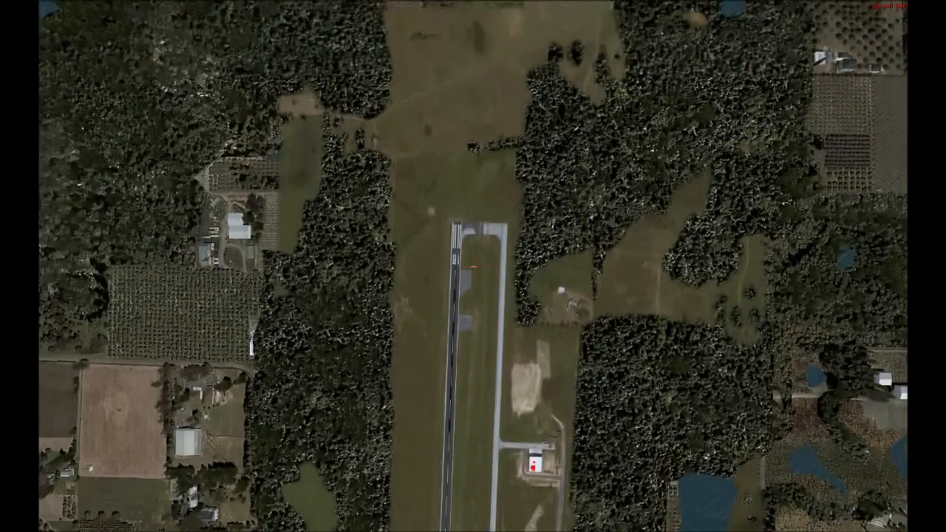
key("KP_2")
key("KP_5")
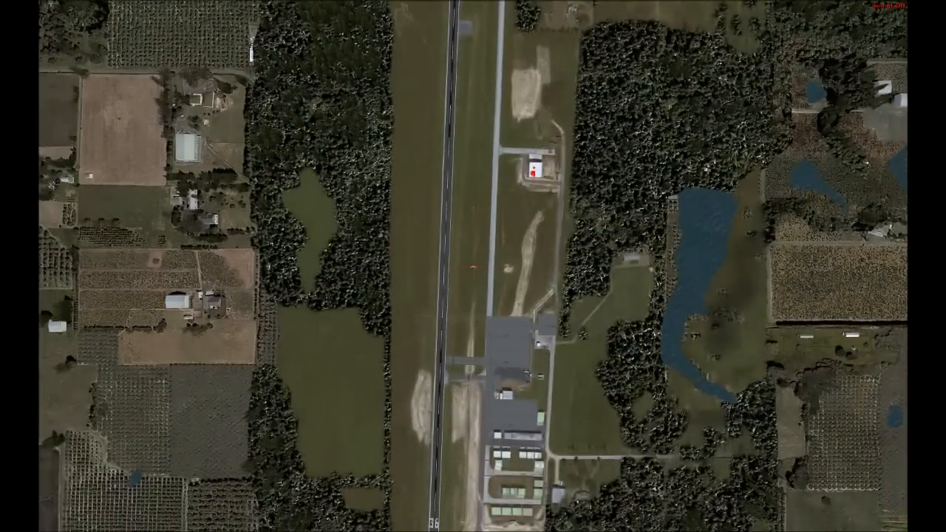
key("KP_2")
key("KP_5")
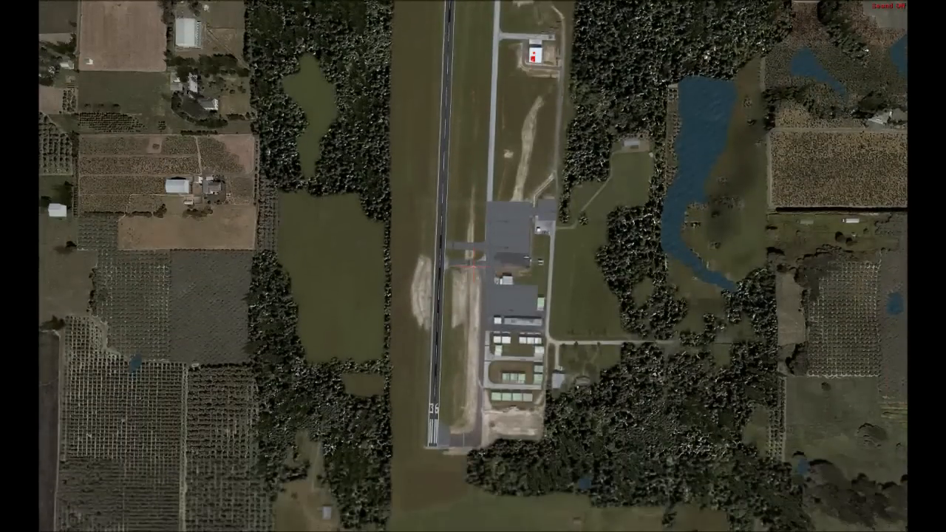